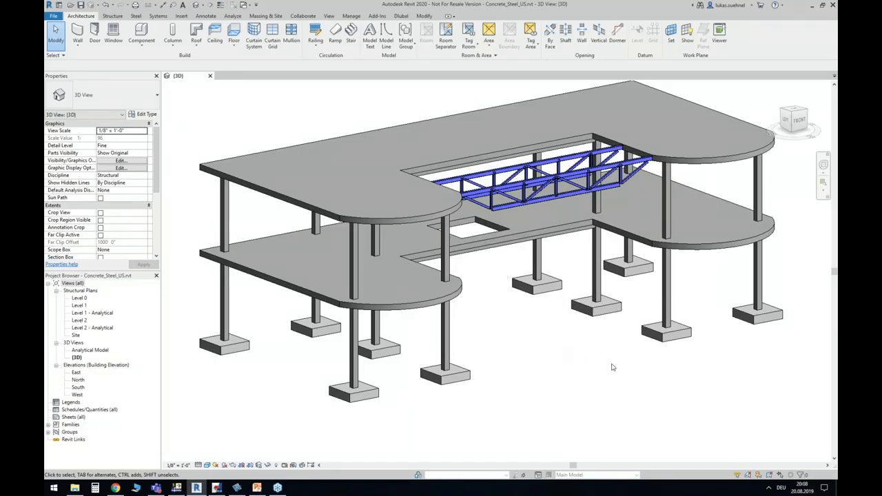
- Examine the concrete building frame, including a lower front column's properties, the footings, the floor opening and the beams beneath the slabs
{"action": "mouse_move", "coordinate": [597, 373]}
{"action": "middle_mouse_down", "text": "shift"}
{"action": "mouse_move", "coordinate": [554, 359]}
{"action": "mouse_move", "coordinate": [548, 367]}
{"action": "middle_mouse_up", "text": "shift"}
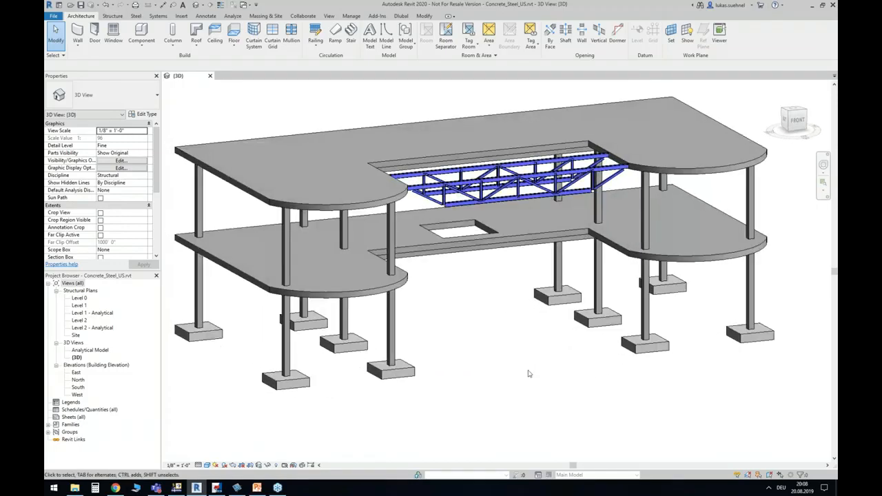
{"action": "middle_click_drag", "start_coordinate": [493, 369], "coordinate": [539, 377]}
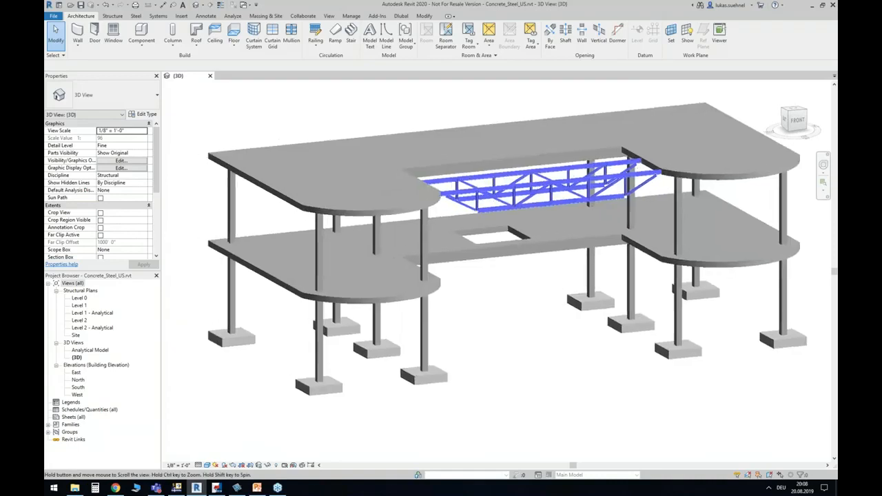
{"action": "left_click", "coordinate": [429, 341]}
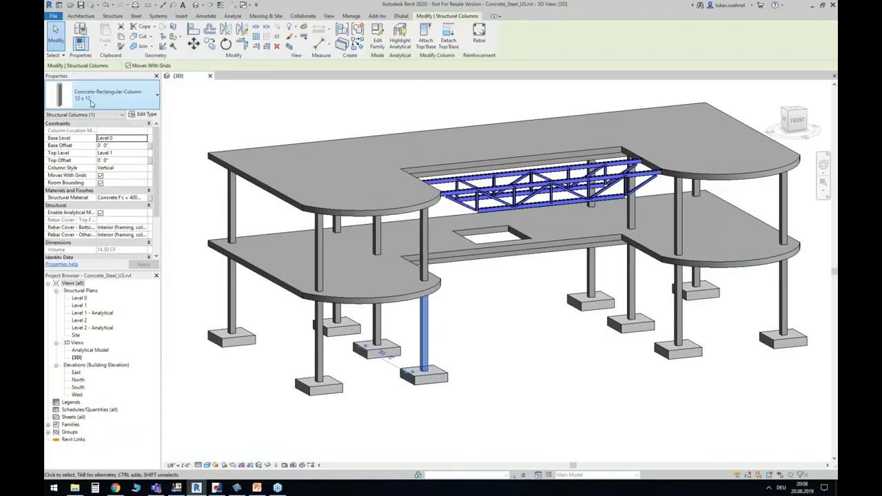
{"action": "left_click", "coordinate": [468, 316]}
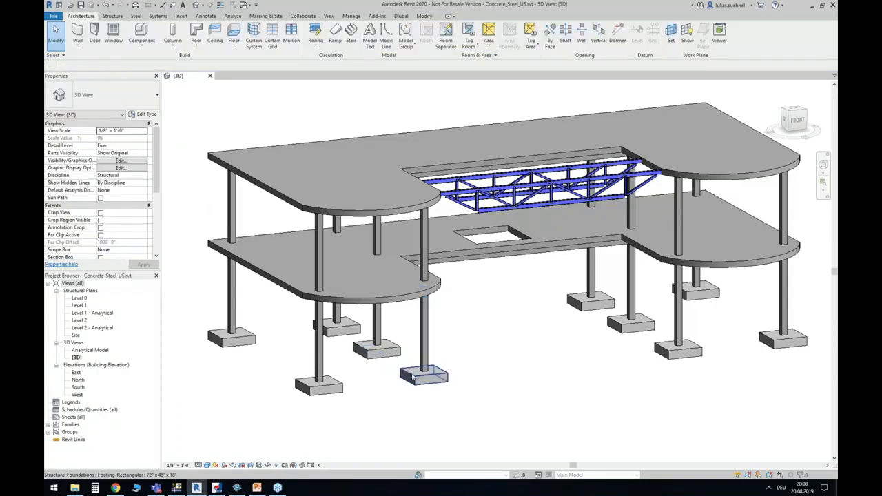
{"action": "middle_click_drag", "start_coordinate": [493, 316], "coordinate": [493, 375]}
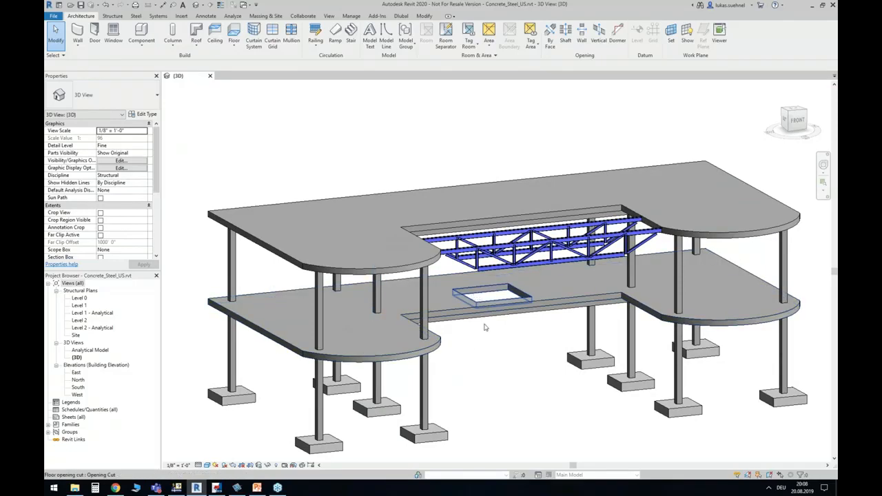
{"action": "middle_click_drag", "start_coordinate": [484, 327], "coordinate": [550, 276], "text": "shift"}
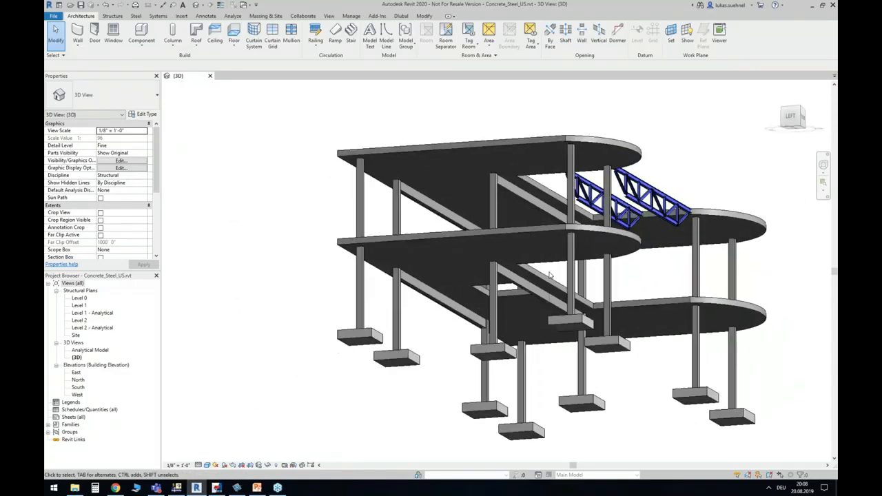
{"action": "scroll", "coordinate": [413, 288], "scroll_direction": "up", "scroll_amount": 4}
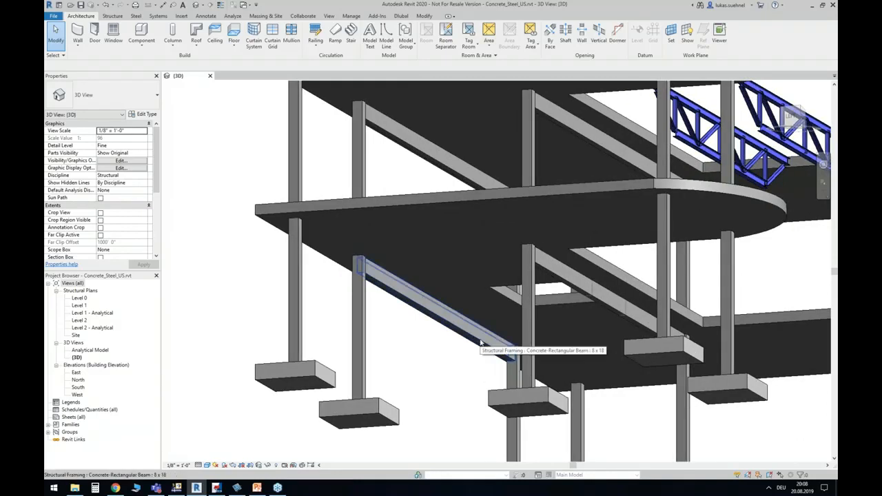
{"action": "scroll", "coordinate": [475, 314], "scroll_direction": "down", "scroll_amount": 4}
{"action": "middle_click_drag", "start_coordinate": [555, 290], "coordinate": [458, 376], "text": "shift"}
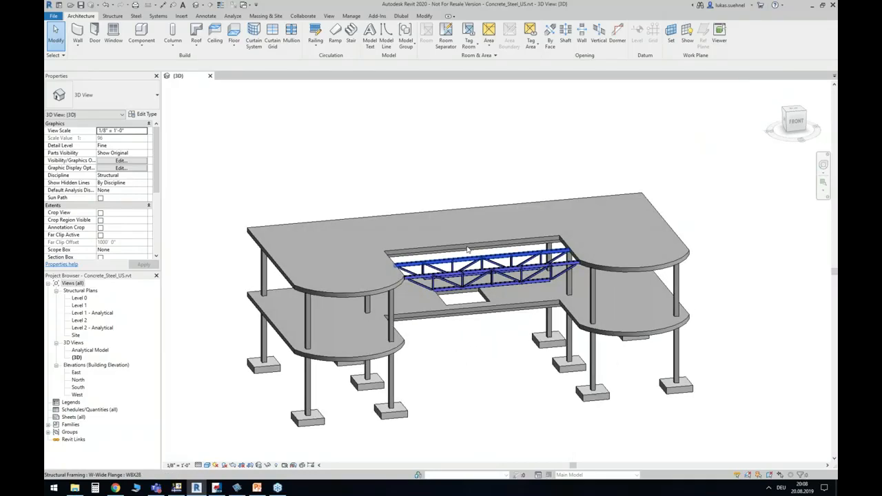
- Examine the two steel trusses in the upper slab's recess and check the properties of the front truss's top chord
{"action": "scroll", "coordinate": [449, 258], "scroll_direction": "up", "scroll_amount": 5}
{"action": "middle_click_drag", "start_coordinate": [449, 258], "coordinate": [433, 278], "text": "shift"}
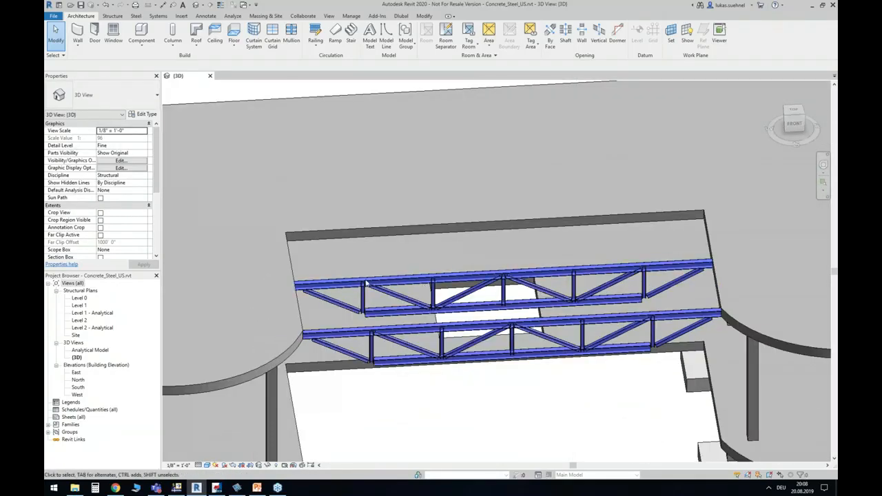
{"action": "scroll", "coordinate": [381, 386], "scroll_direction": "up", "scroll_amount": 6}
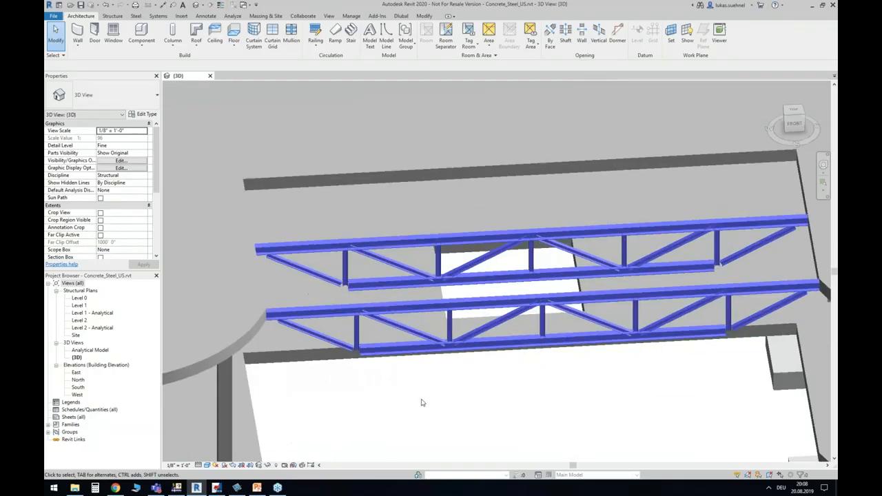
{"action": "left_click", "coordinate": [380, 278]}
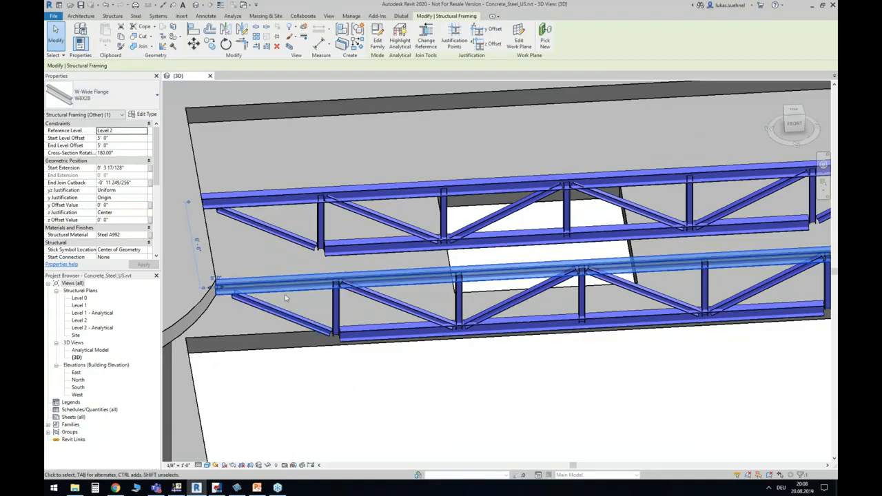
{"action": "scroll", "coordinate": [285, 296], "scroll_direction": "down", "scroll_amount": 3}
{"action": "middle_click_drag", "start_coordinate": [380, 339], "coordinate": [429, 345], "text": "shift"}
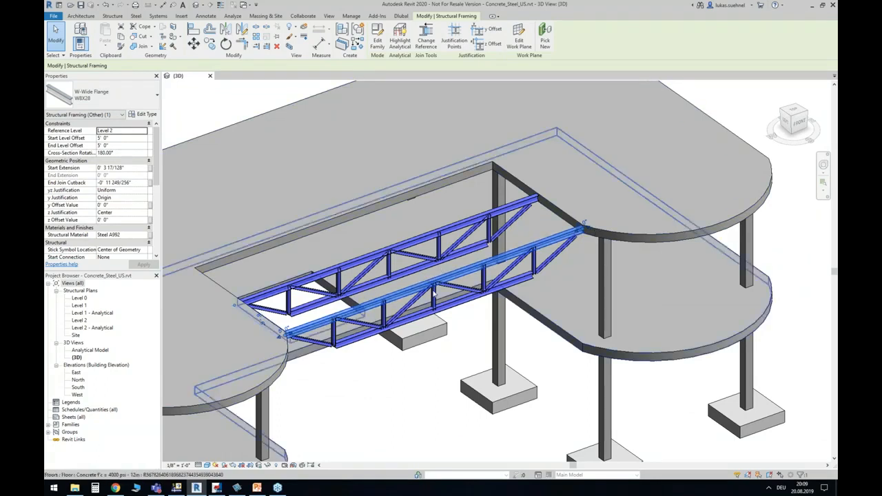
{"action": "left_click", "coordinate": [452, 376]}
{"action": "scroll", "coordinate": [452, 376], "scroll_direction": "down", "scroll_amount": 3}
{"action": "middle_click_drag", "start_coordinate": [444, 388], "coordinate": [486, 331], "text": "shift"}
{"action": "middle_click_drag", "start_coordinate": [479, 386], "coordinate": [474, 356]}
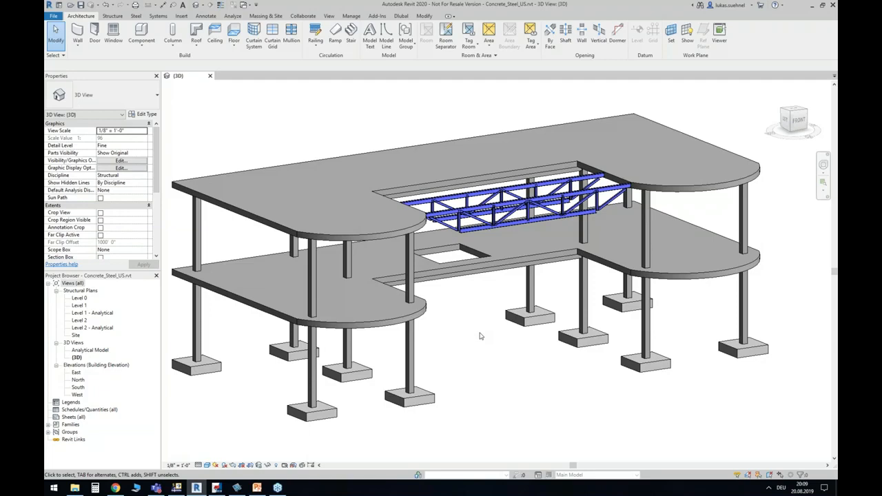
{"action": "scroll", "coordinate": [480, 336], "scroll_direction": "down", "scroll_amount": 2}
{"action": "middle_click_drag", "start_coordinate": [472, 365], "coordinate": [475, 349]}
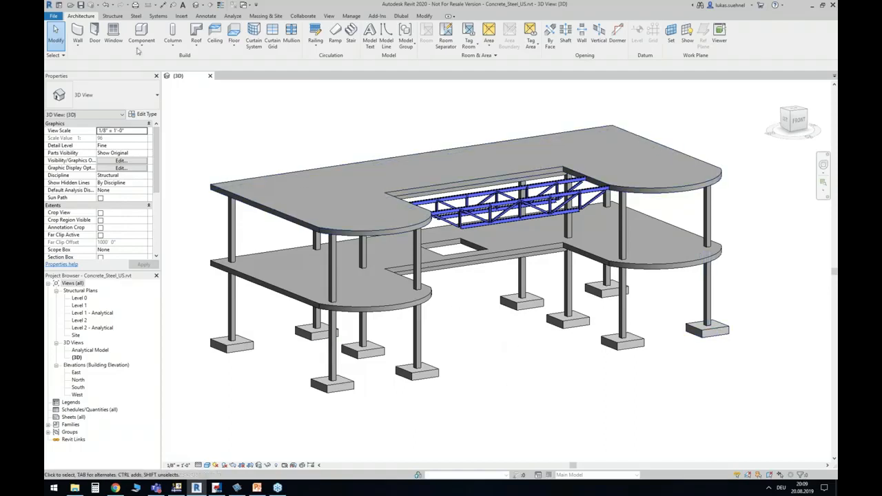
- Check the Enable Analytical Model setting for new structural walls without placing a wall
{"action": "left_click", "coordinate": [113, 16]}
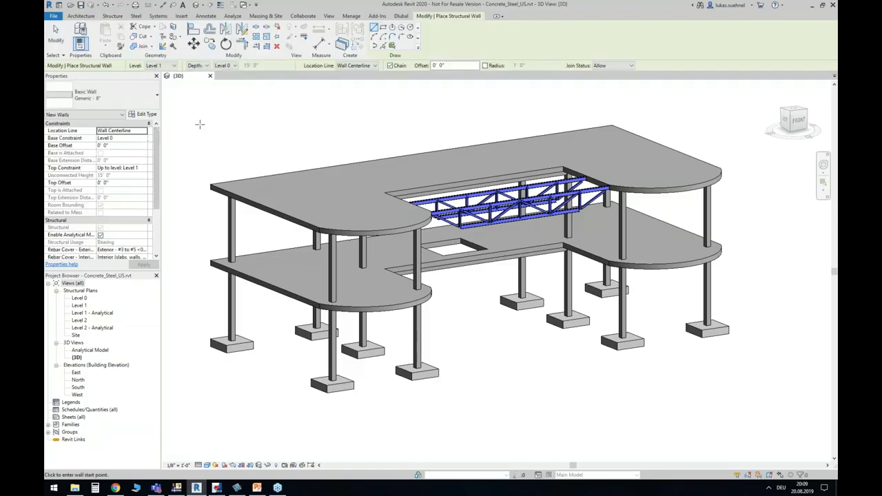
{"action": "left_click_drag", "start_coordinate": [157, 140], "coordinate": [156, 167]}
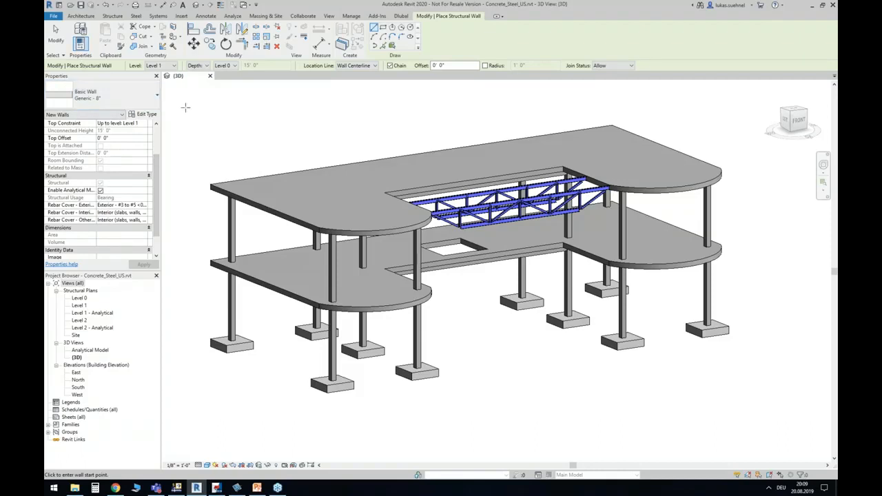
{"action": "key", "text": "Escape"}
{"action": "key", "text": "Escape"}
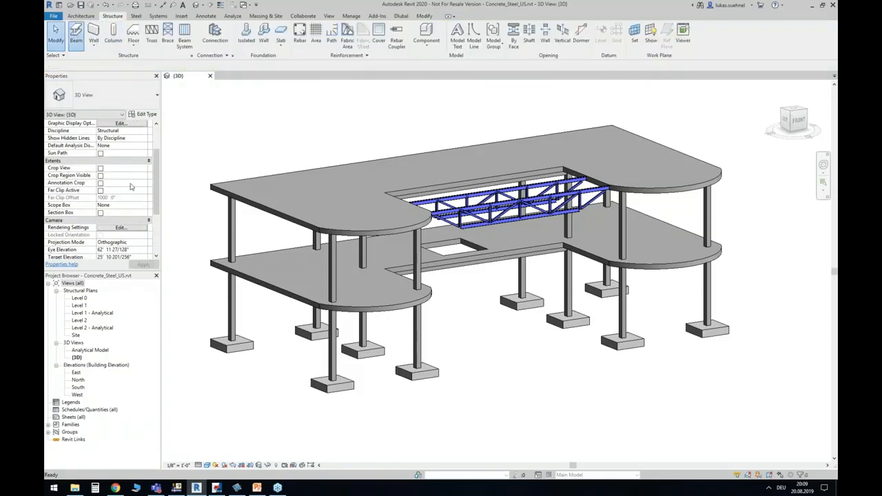
- Start the Beam command to check the Enable Analytical Model setting for new beams, then leave it without placing one
{"action": "key", "text": "b"}
{"action": "key", "text": "m"}
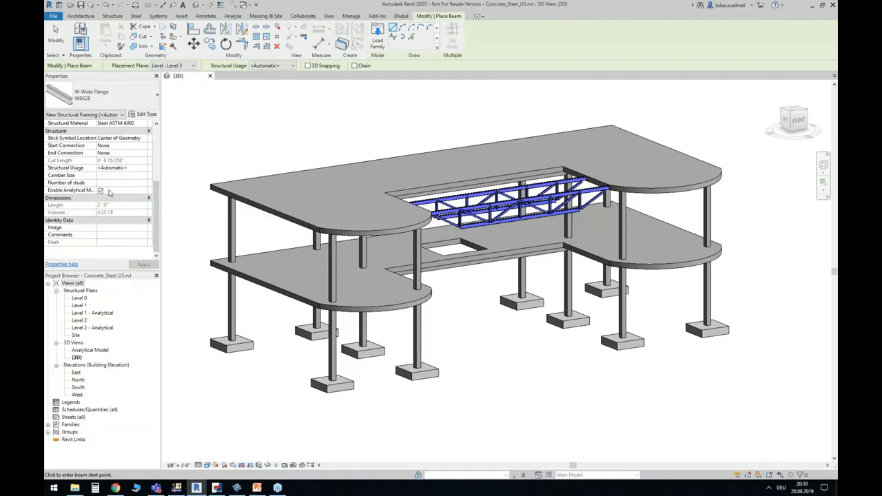
{"action": "left_click", "coordinate": [101, 191]}
{"action": "key", "text": "Escape"}
{"action": "key", "text": "Escape"}
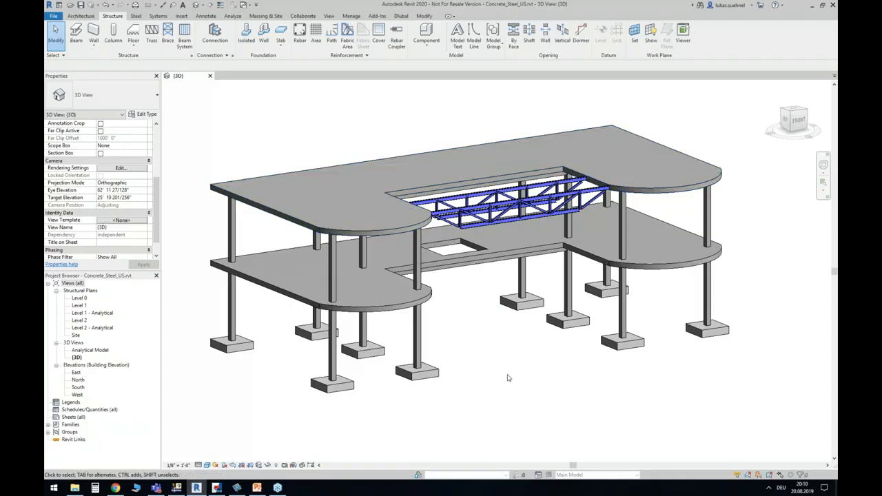
- Show the analytical model in the 3D view and set the visual style to Wireframe
{"action": "left_click", "coordinate": [294, 467]}
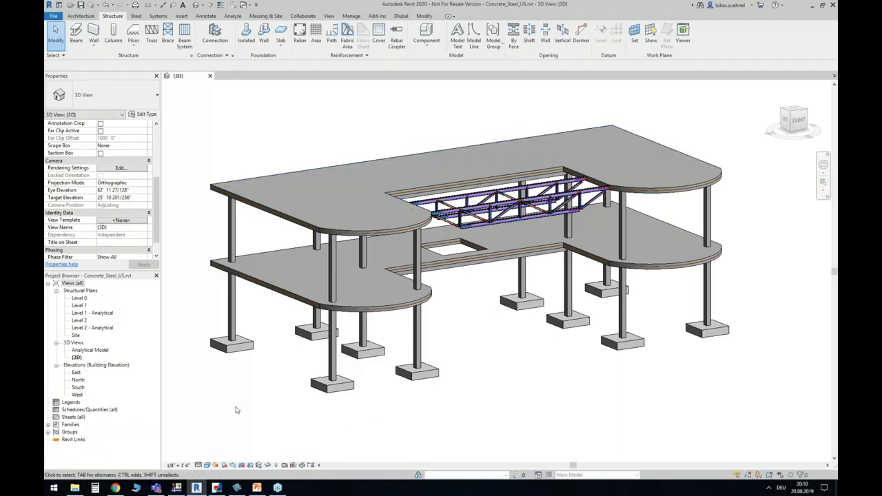
{"action": "left_click", "coordinate": [208, 465]}
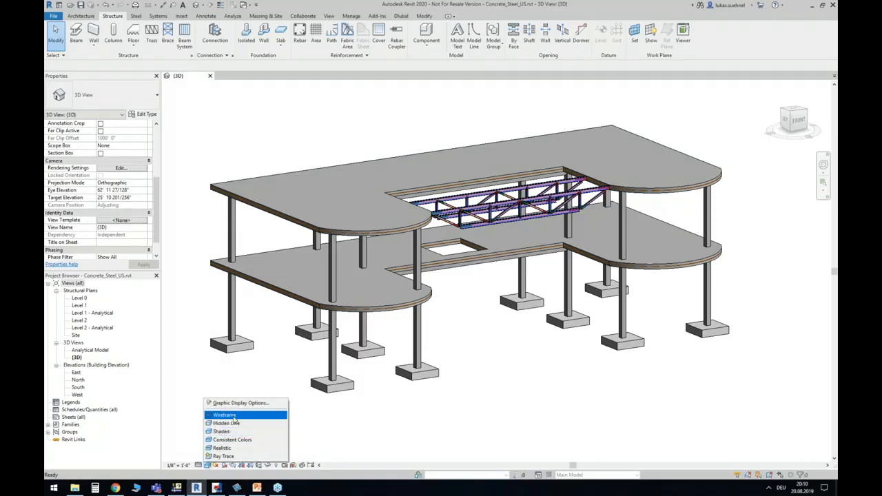
{"action": "left_click", "coordinate": [227, 415]}
- Inspect the analytical lines of the floor slabs, columns and beams within the wireframe building
{"action": "middle_click_drag", "start_coordinate": [459, 333], "coordinate": [494, 327], "text": "shift"}
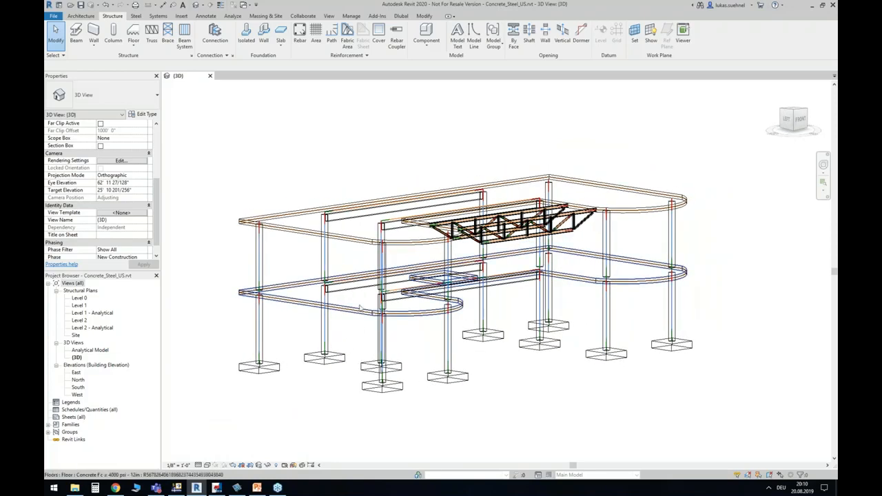
{"action": "scroll", "coordinate": [250, 322], "scroll_direction": "up", "scroll_amount": 4}
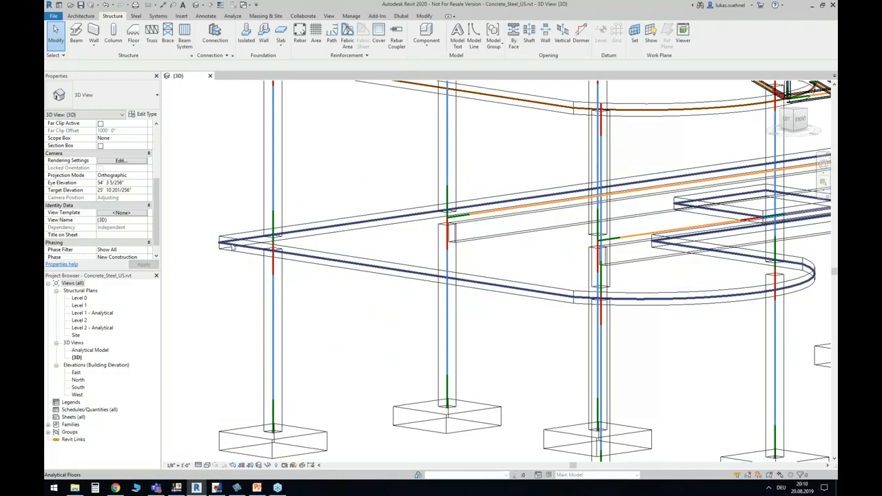
{"action": "scroll", "coordinate": [232, 246], "scroll_direction": "down", "scroll_amount": 6}
{"action": "middle_click_drag", "start_coordinate": [569, 337], "coordinate": [518, 328], "text": "shift"}
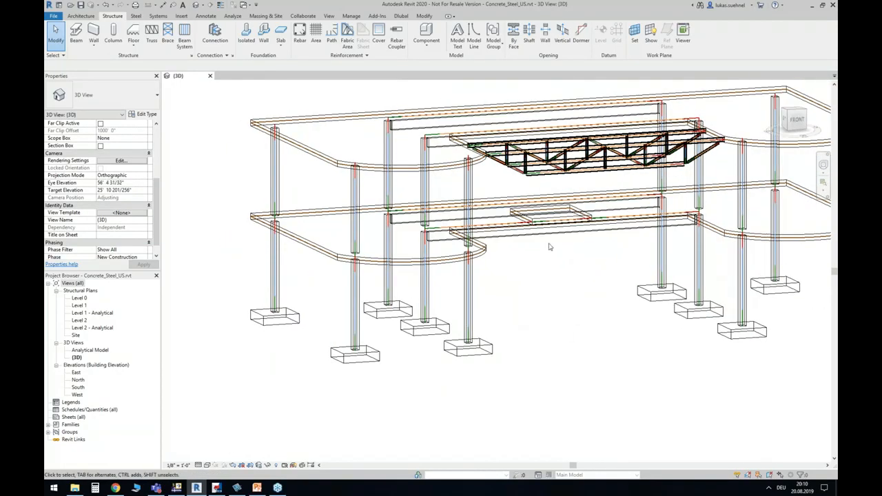
{"action": "middle_click_drag", "start_coordinate": [550, 247], "coordinate": [536, 277]}
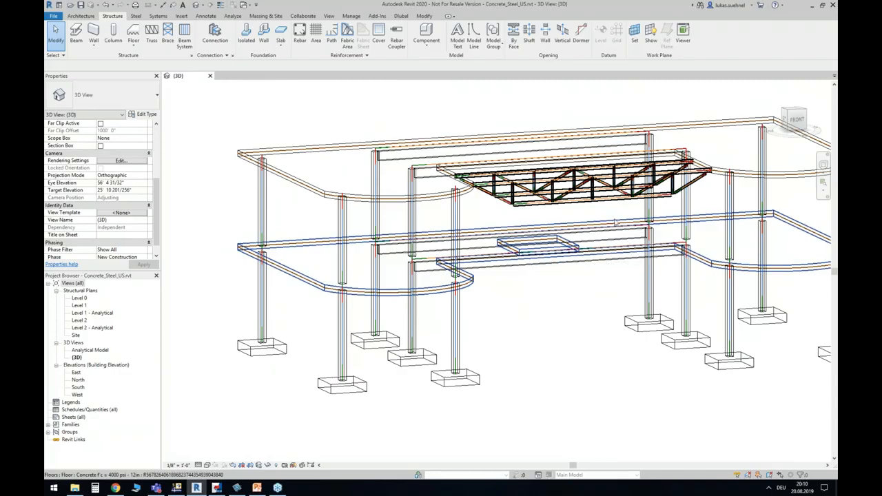
- Select the front truss's first W4X13 vertical and review its analytical column properties, including alignment, releases and member type
{"action": "scroll", "coordinate": [540, 176], "scroll_direction": "up", "scroll_amount": 3}
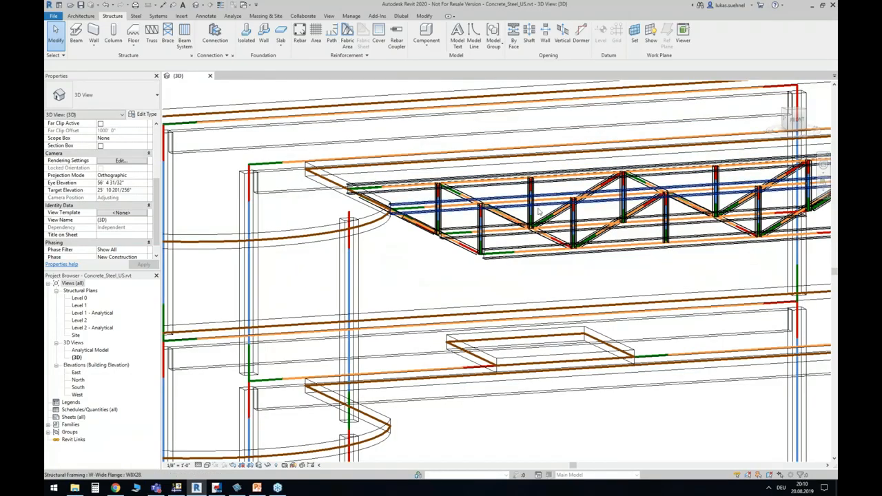
{"action": "scroll", "coordinate": [538, 212], "scroll_direction": "up", "scroll_amount": 2}
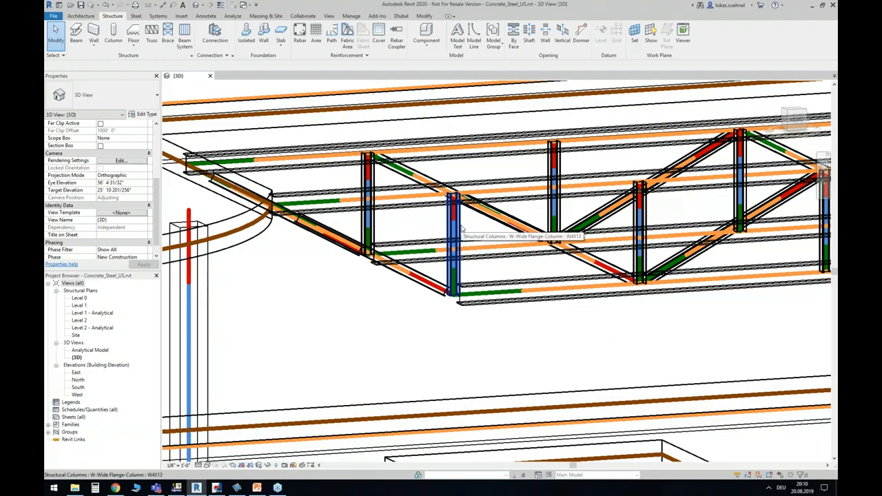
{"action": "left_click", "coordinate": [458, 231]}
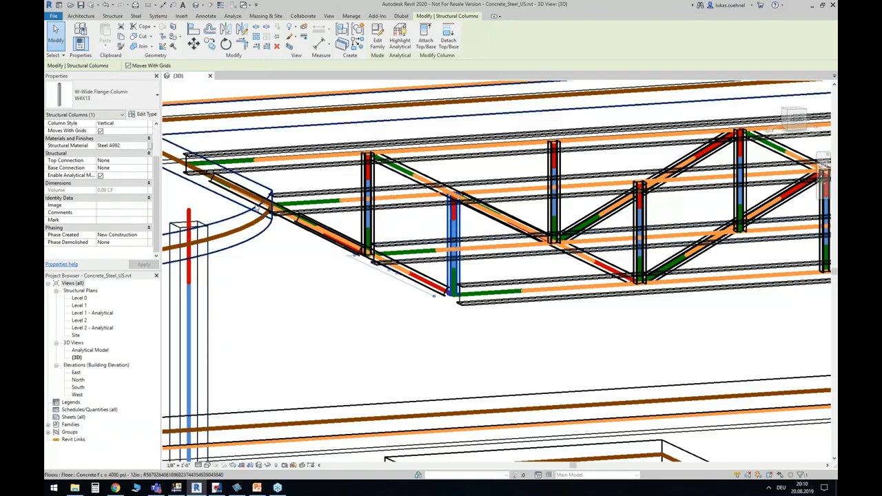
{"action": "left_click", "coordinate": [88, 115]}
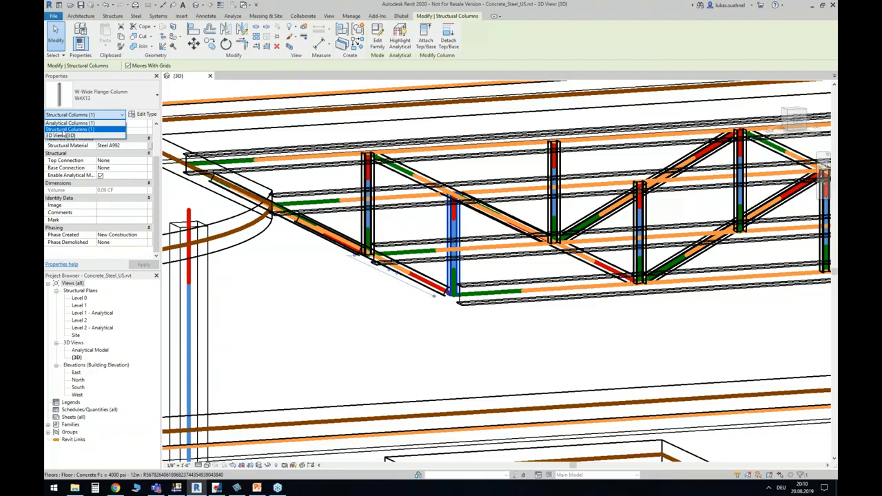
{"action": "left_click", "coordinate": [67, 129]}
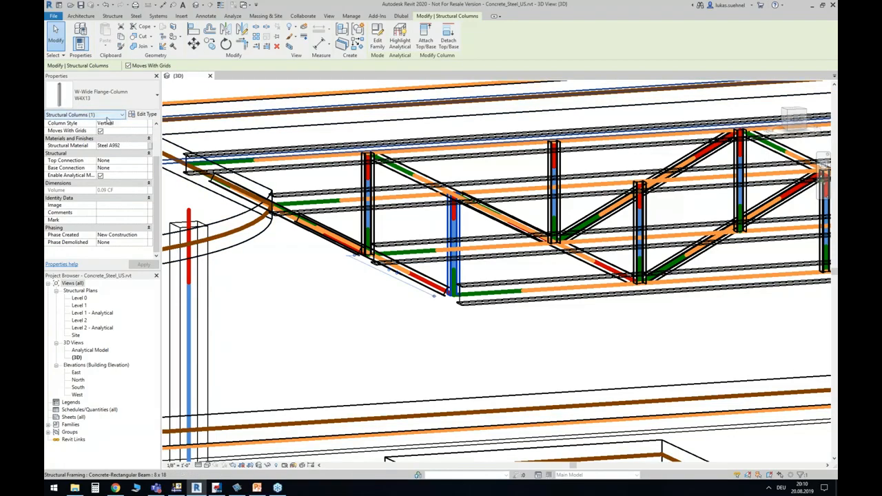
{"action": "left_click", "coordinate": [94, 115]}
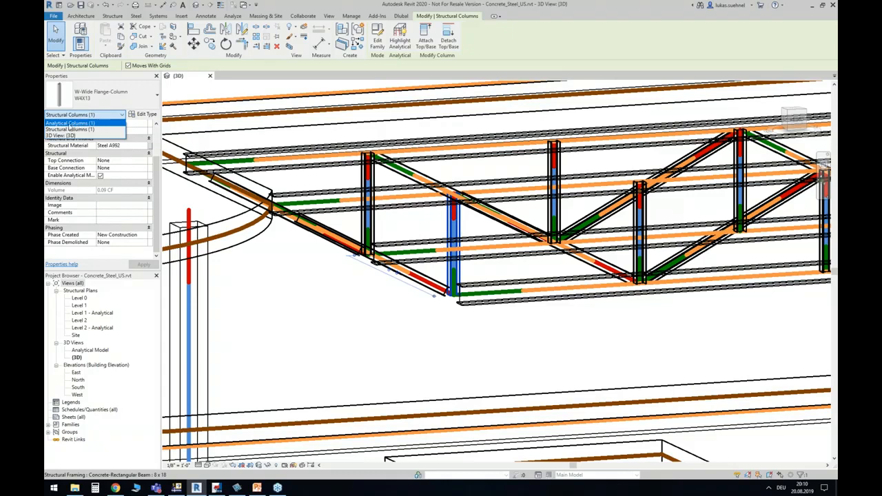
{"action": "left_click", "coordinate": [70, 124]}
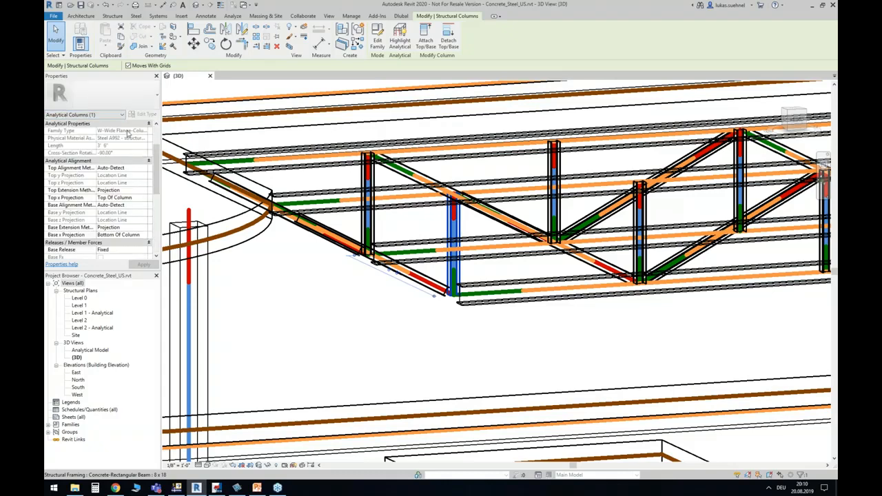
{"action": "left_click_drag", "start_coordinate": [156, 160], "coordinate": [153, 197]}
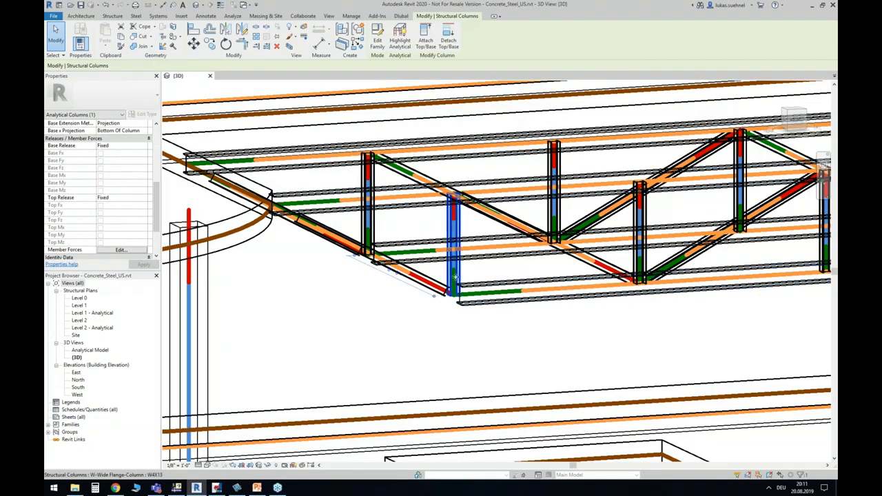
{"action": "scroll", "coordinate": [66, 138], "scroll_direction": "up", "scroll_amount": 3}
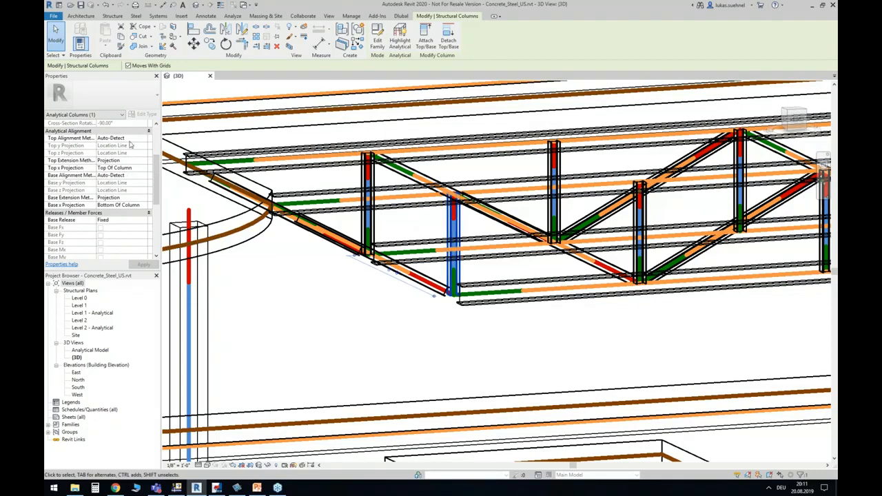
{"action": "scroll", "coordinate": [153, 138], "scroll_direction": "up", "scroll_amount": 3}
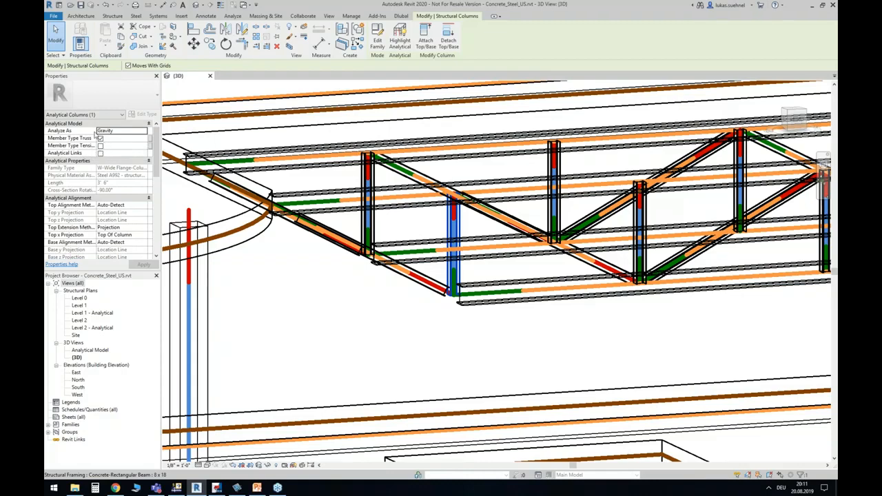
- Widen the property name column to read the truss vertical's analytical member settings, and clear the selection
{"action": "left_click_drag", "start_coordinate": [96, 130], "coordinate": [106, 131]}
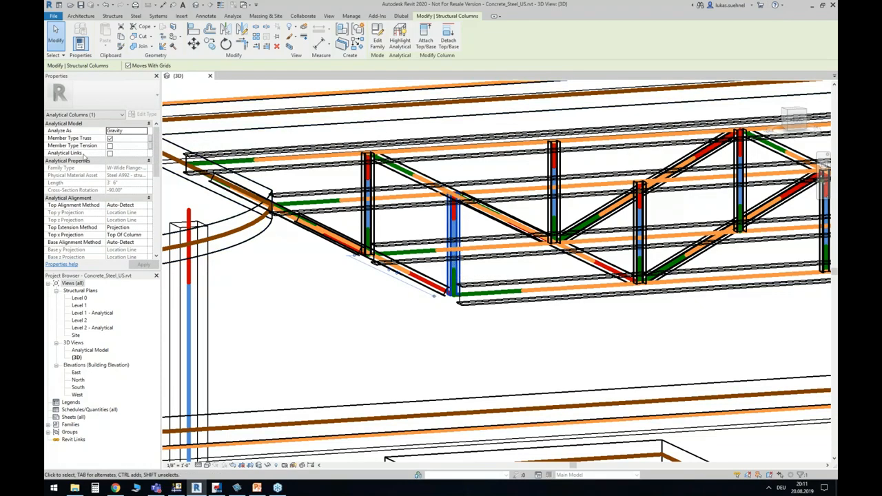
{"action": "left_click", "coordinate": [328, 304]}
{"action": "scroll", "coordinate": [328, 304], "scroll_direction": "down", "scroll_amount": 3}
{"action": "middle_click_drag", "start_coordinate": [355, 292], "coordinate": [374, 278]}
{"action": "scroll", "coordinate": [392, 324], "scroll_direction": "down", "scroll_amount": 5}
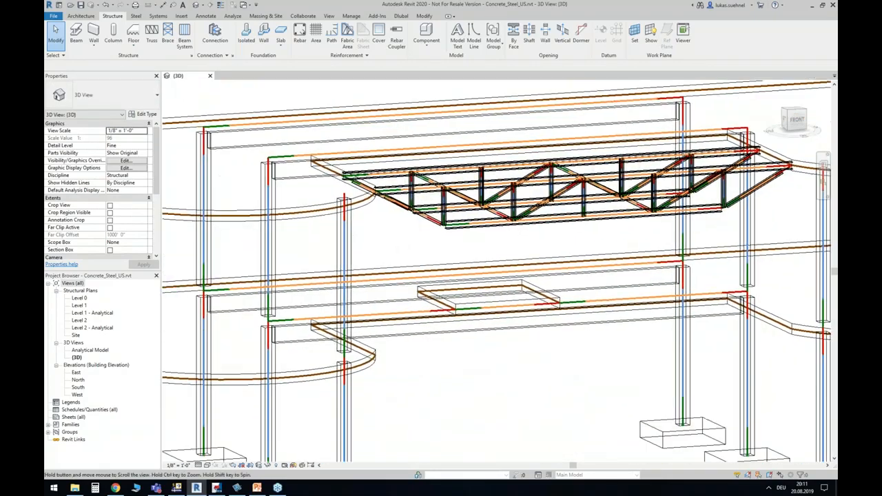
- Examine from the building's left side how the analytical lines of the upper slab, beams and columns sit relative to their physical outlines
{"action": "middle_click_drag", "start_coordinate": [402, 325], "coordinate": [600, 304], "text": "shift"}
{"action": "middle_click_drag", "start_coordinate": [359, 271], "coordinate": [381, 279]}
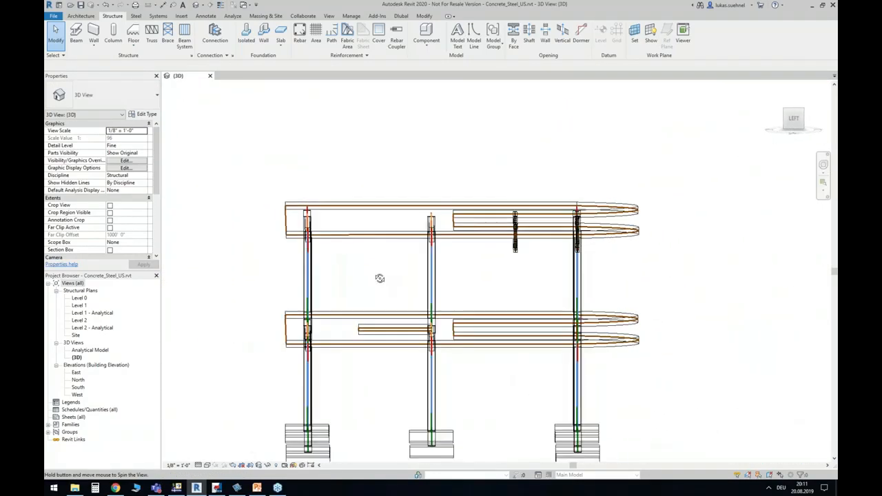
{"action": "middle_click_drag", "start_coordinate": [496, 345], "coordinate": [335, 276], "text": "shift"}
{"action": "middle_click_drag", "start_coordinate": [337, 313], "coordinate": [372, 327], "text": "shift"}
{"action": "scroll", "coordinate": [348, 252], "scroll_direction": "up", "scroll_amount": 5}
{"action": "middle_click_drag", "start_coordinate": [514, 354], "coordinate": [516, 356], "text": "shift"}
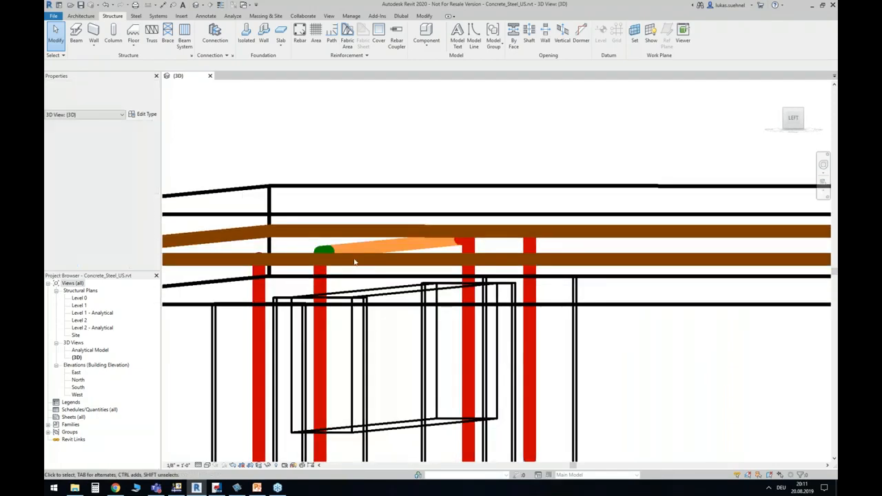
{"action": "scroll", "coordinate": [283, 265], "scroll_direction": "down", "scroll_amount": 2}
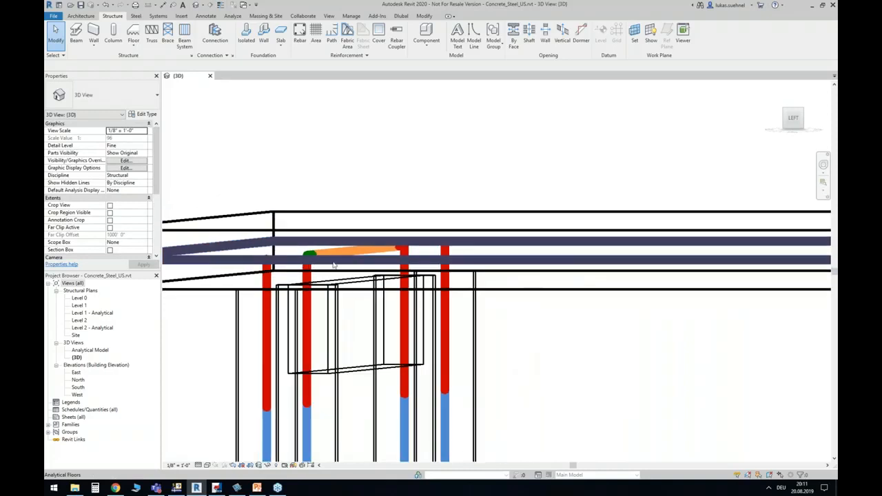
{"action": "middle_click_drag", "start_coordinate": [337, 269], "coordinate": [475, 321], "text": "shift"}
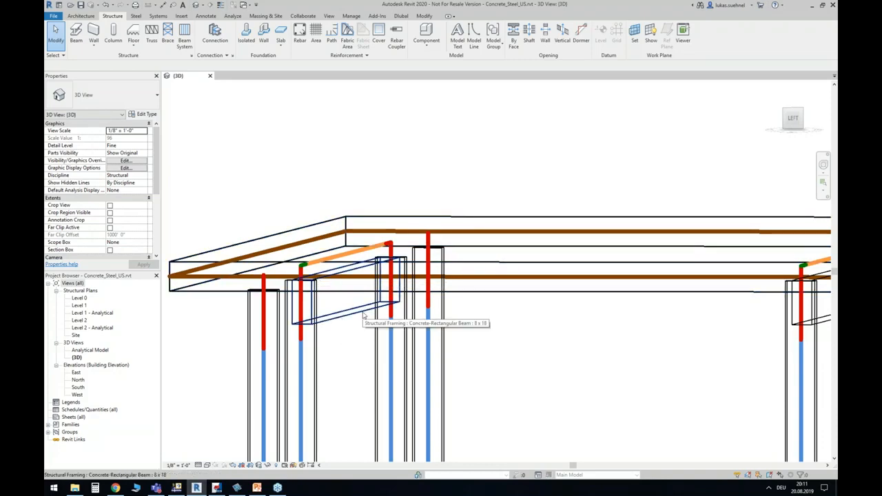
{"action": "scroll", "coordinate": [364, 315], "scroll_direction": "down", "scroll_amount": 4}
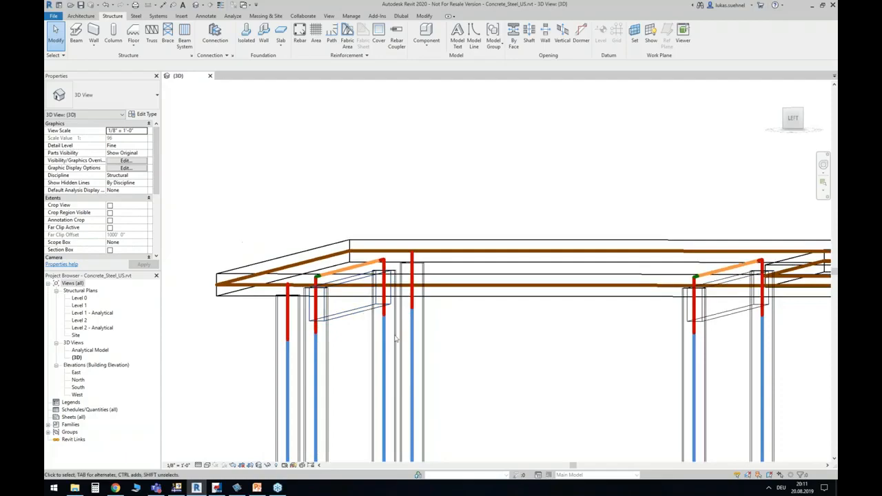
{"action": "scroll", "coordinate": [423, 337], "scroll_direction": "down", "scroll_amount": 3}
{"action": "middle_click_drag", "start_coordinate": [564, 356], "coordinate": [541, 326]}
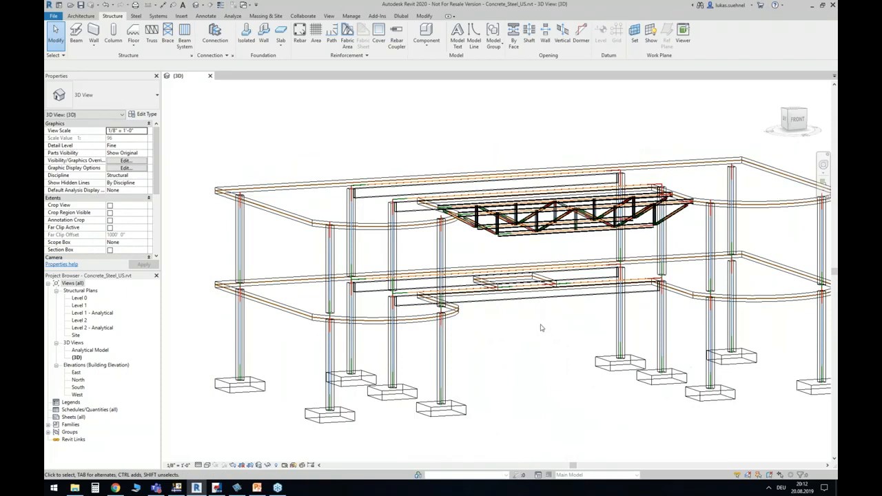
{"action": "scroll", "coordinate": [505, 329], "scroll_direction": "down", "scroll_amount": 1}
{"action": "middle_click_drag", "start_coordinate": [530, 341], "coordinate": [493, 342]}
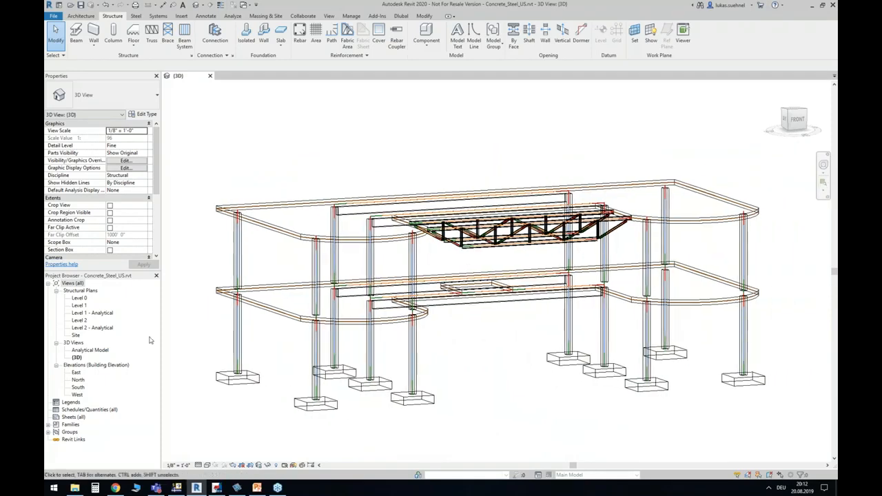
- Open the Analytical Model 3D view without saving the project, and show the whole loaded structure from the front
{"action": "double_click", "coordinate": [88, 351]}
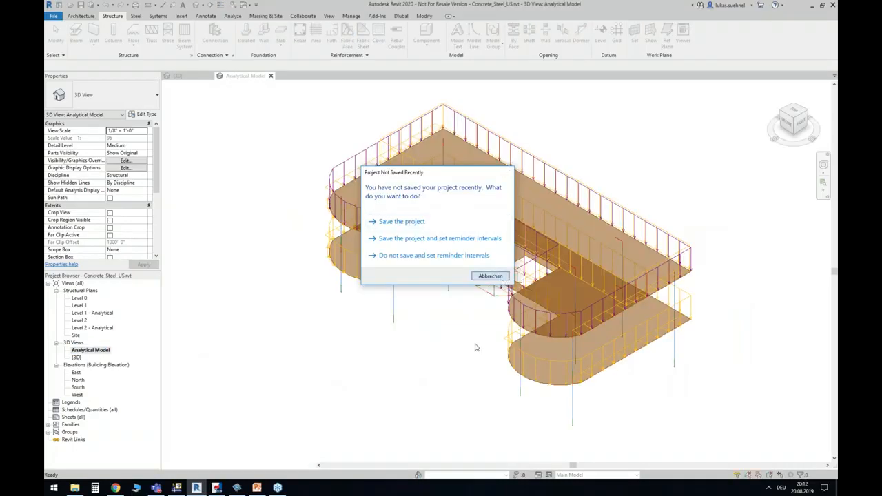
{"action": "left_click", "coordinate": [501, 277]}
{"action": "middle_click_drag", "start_coordinate": [377, 324], "coordinate": [533, 246], "text": "shift"}
{"action": "scroll", "coordinate": [386, 348], "scroll_direction": "up", "scroll_amount": 2}
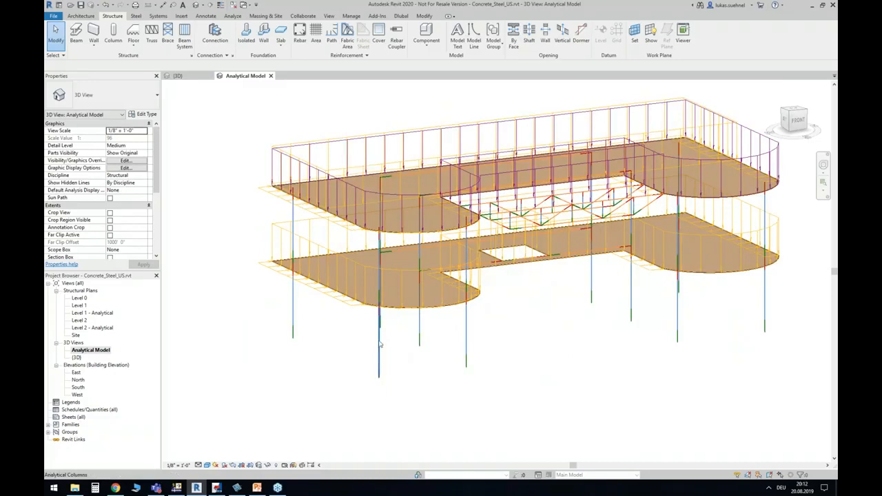
{"action": "middle_click_drag", "start_coordinate": [531, 305], "coordinate": [475, 328]}
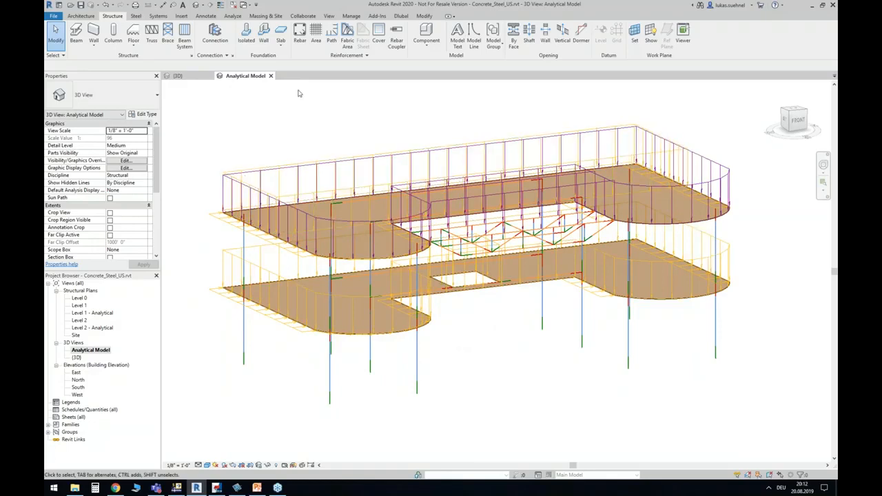
- Review the load cases and load natures in the structural settings, leaving them unmodified
{"action": "left_click", "coordinate": [232, 15]}
{"action": "left_click", "coordinate": [124, 39]}
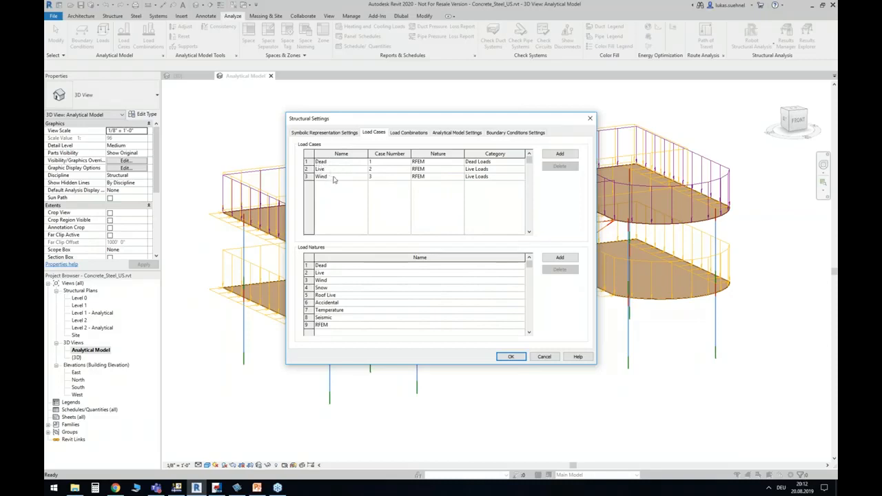
{"action": "left_click", "coordinate": [544, 357]}
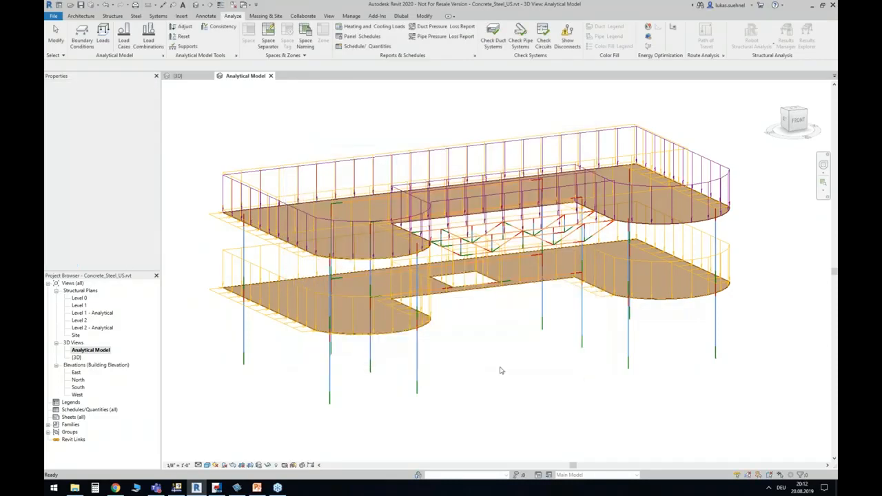
- Select the area load and the horizontal edge line load on the upper slab to review their load case and force properties
{"action": "scroll", "coordinate": [229, 177], "scroll_direction": "up", "scroll_amount": 4}
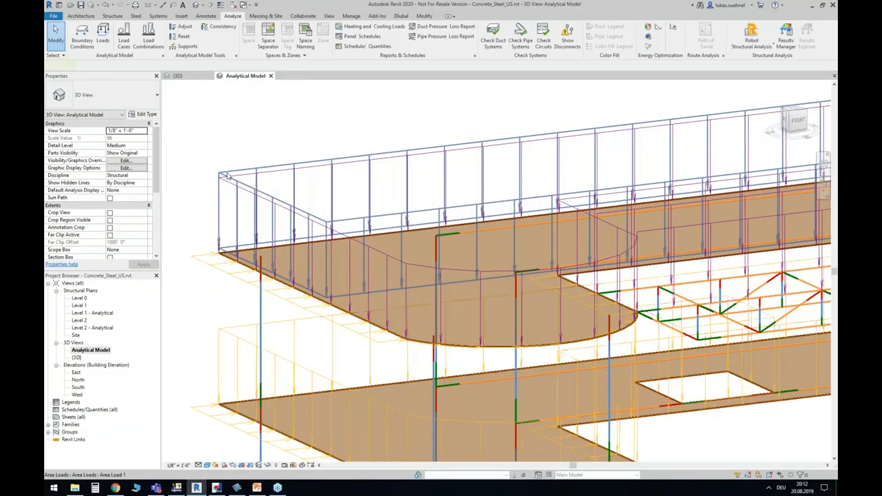
{"action": "left_click", "coordinate": [229, 177]}
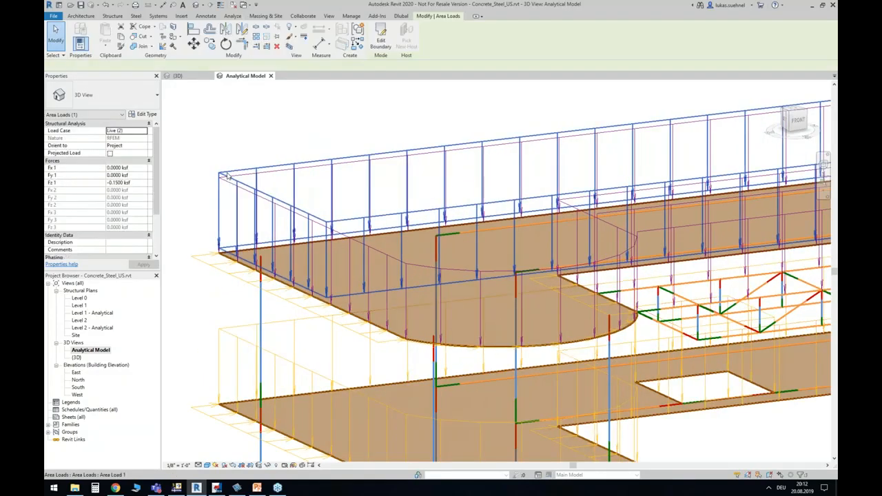
{"action": "left_click", "coordinate": [211, 267]}
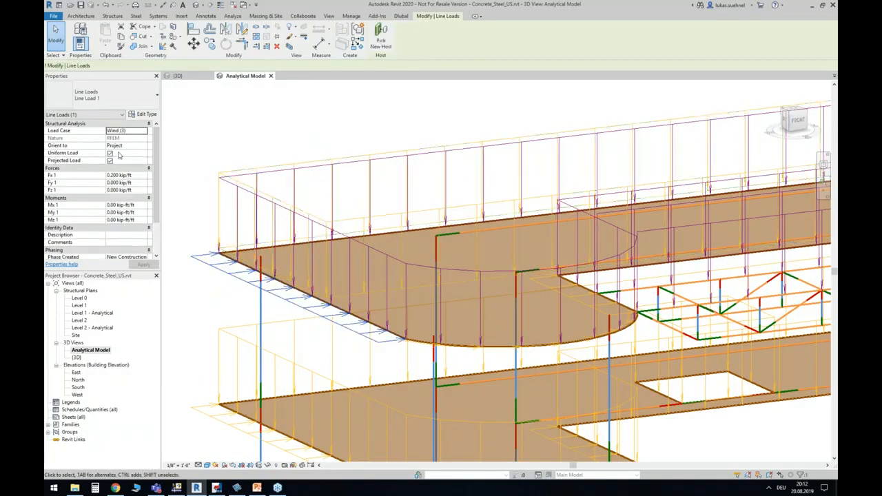
{"action": "left_click", "coordinate": [246, 139]}
{"action": "scroll", "coordinate": [258, 146], "scroll_direction": "down", "scroll_amount": 4}
{"action": "middle_click_drag", "start_coordinate": [508, 311], "coordinate": [478, 314], "text": "shift"}
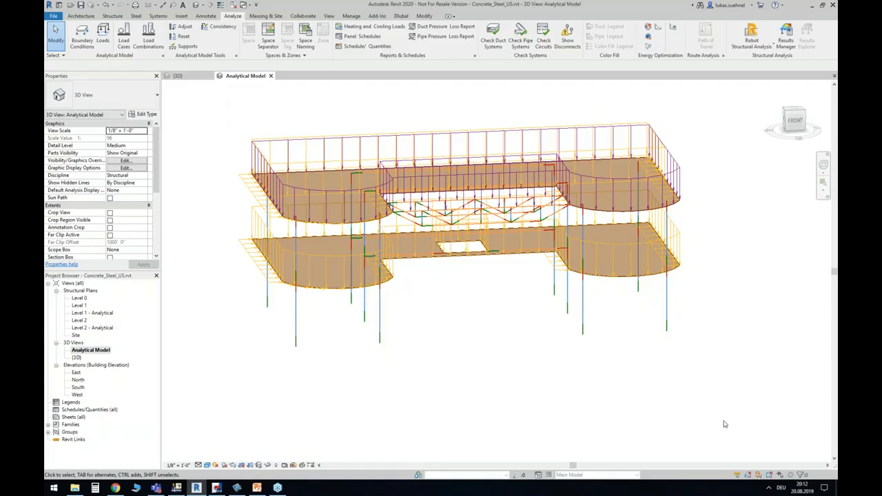
{"action": "middle_click_drag", "start_coordinate": [470, 365], "coordinate": [492, 370]}
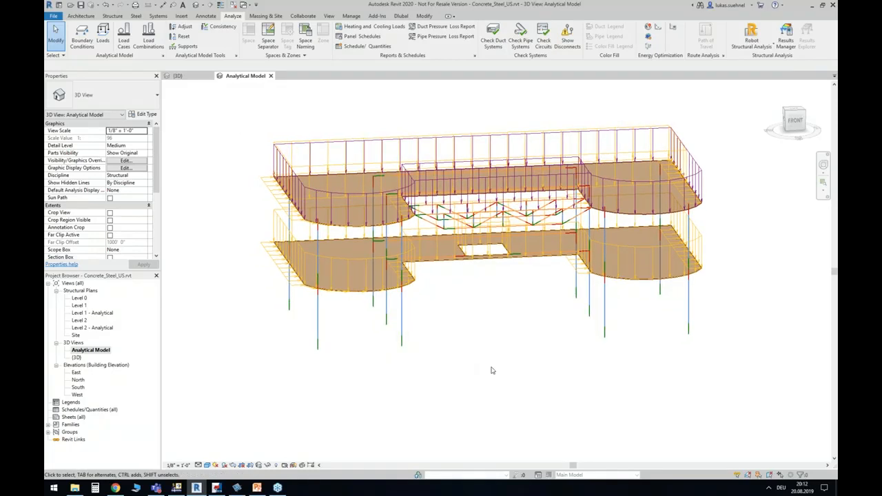
- Open the Dlubal export of the model to RFEM and step through creating, overwriting and updating an existing structure
{"action": "left_click", "coordinate": [400, 16]}
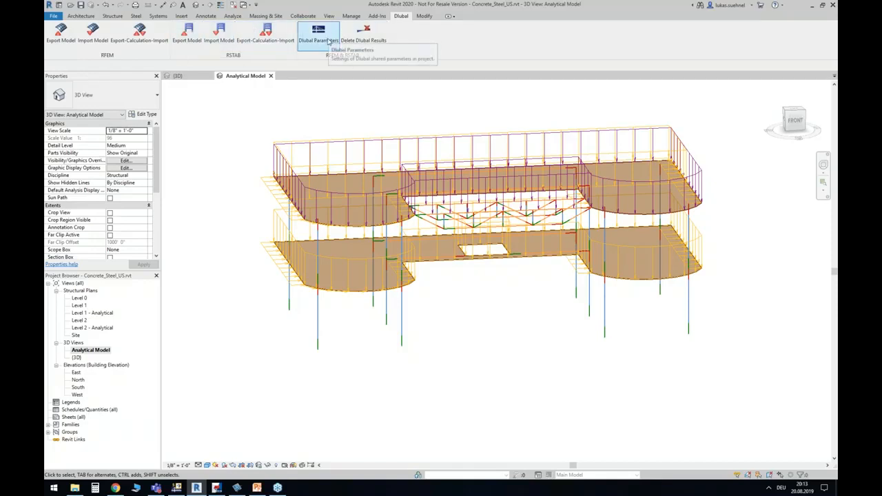
{"action": "left_click", "coordinate": [67, 32]}
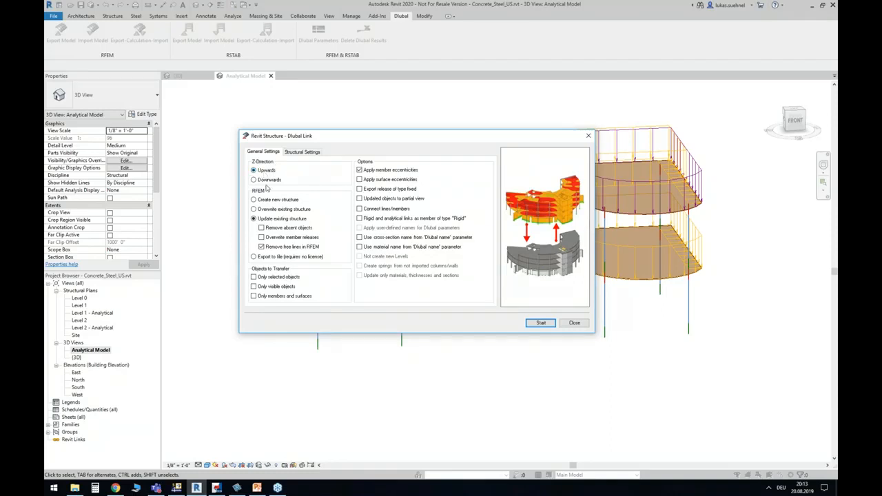
{"action": "left_click", "coordinate": [258, 200]}
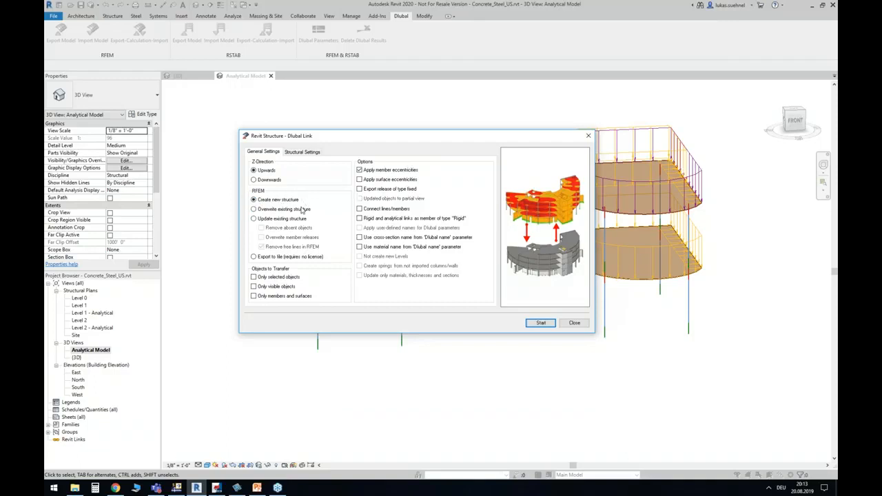
{"action": "left_click", "coordinate": [253, 210]}
{"action": "left_click", "coordinate": [260, 219]}
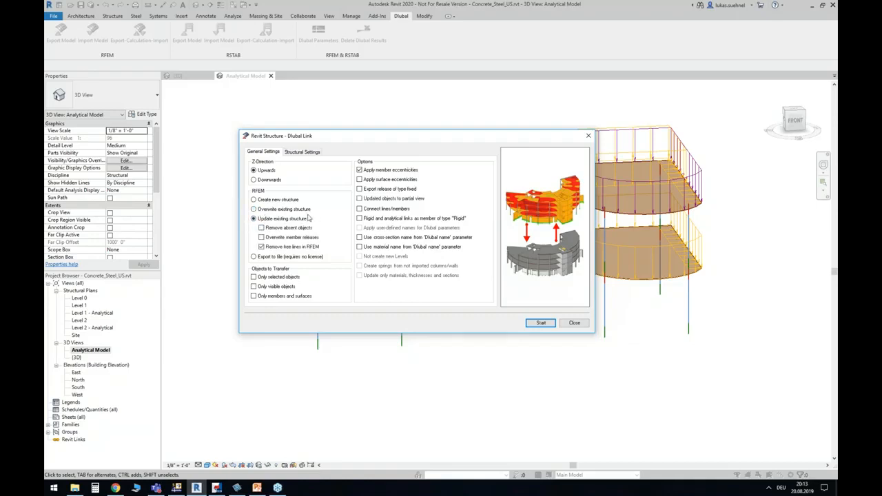
- Compare the RFEM transfer modes against the model and choose Export to file (requires no license)
{"action": "left_click_drag", "start_coordinate": [333, 138], "coordinate": [560, 248]}
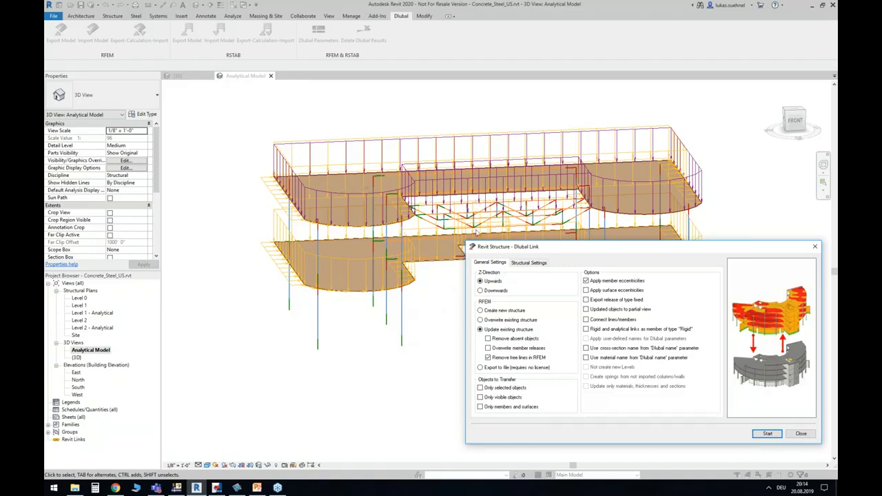
{"action": "left_click_drag", "start_coordinate": [508, 247], "coordinate": [427, 220]}
{"action": "left_click", "coordinate": [418, 285]}
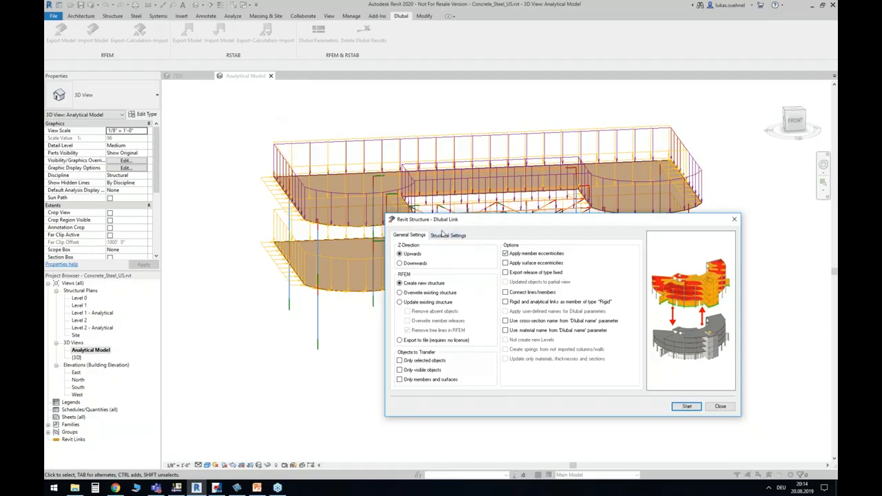
{"action": "left_click", "coordinate": [412, 304]}
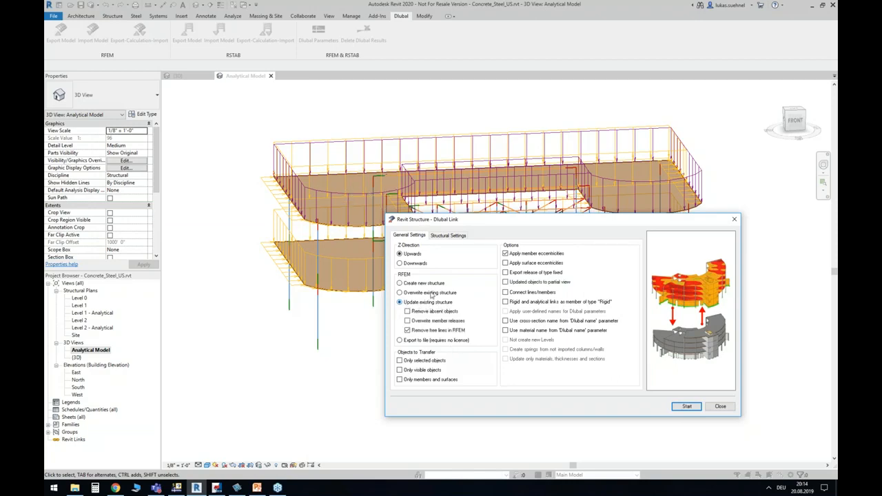
{"action": "left_click", "coordinate": [407, 341]}
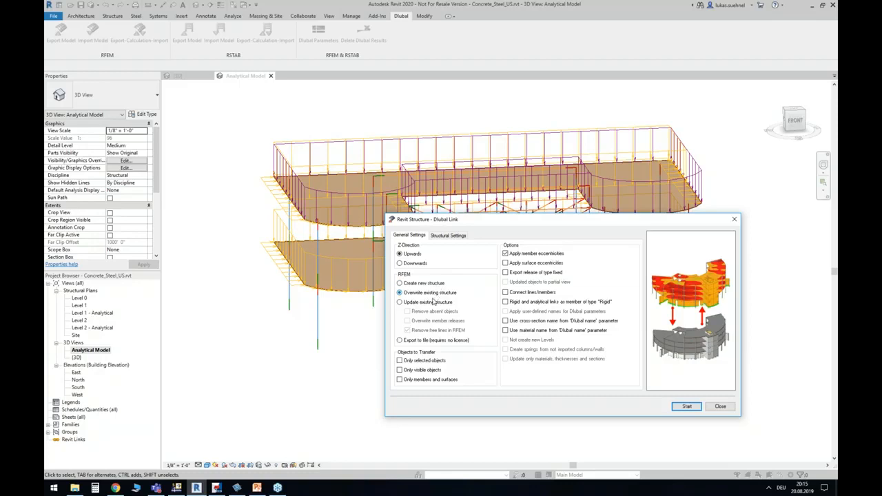
{"action": "left_click", "coordinate": [432, 303]}
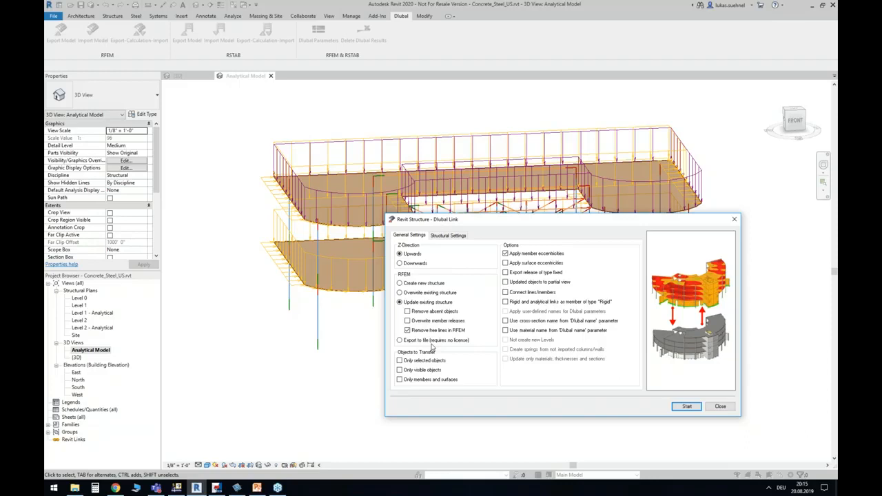
{"action": "left_click_drag", "start_coordinate": [426, 222], "coordinate": [527, 297]}
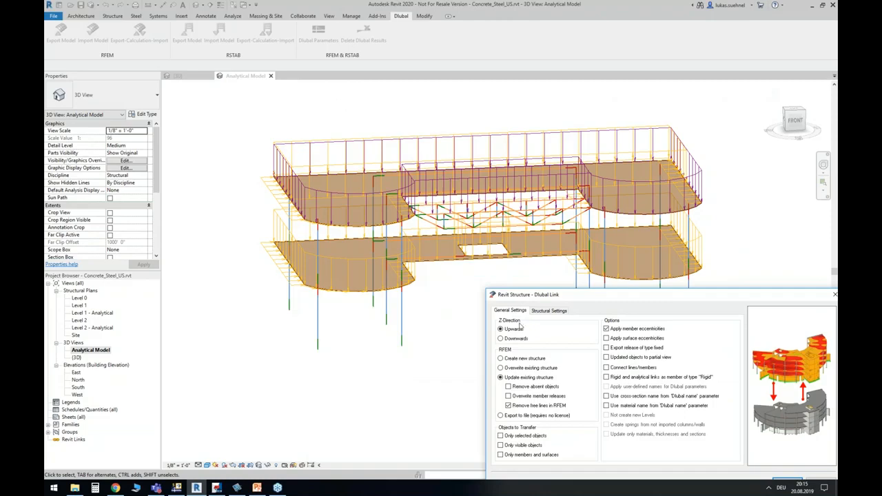
{"action": "left_click_drag", "start_coordinate": [532, 294], "coordinate": [412, 212]}
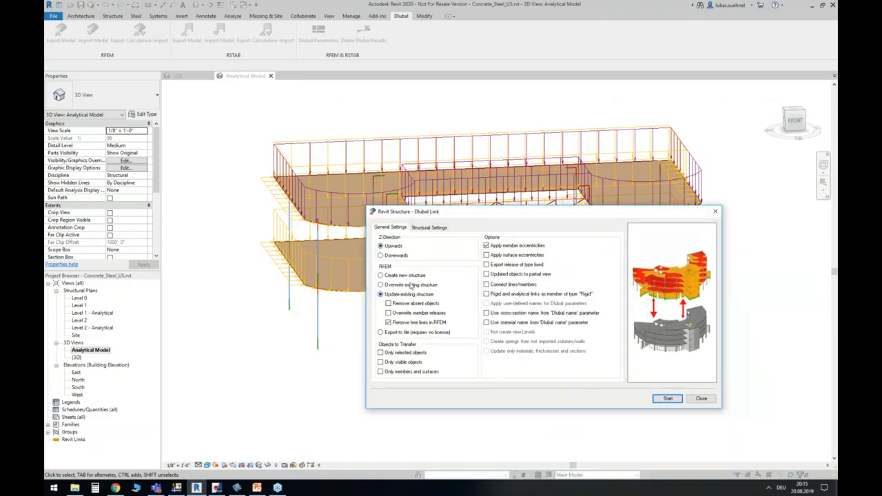
{"action": "left_click", "coordinate": [391, 334]}
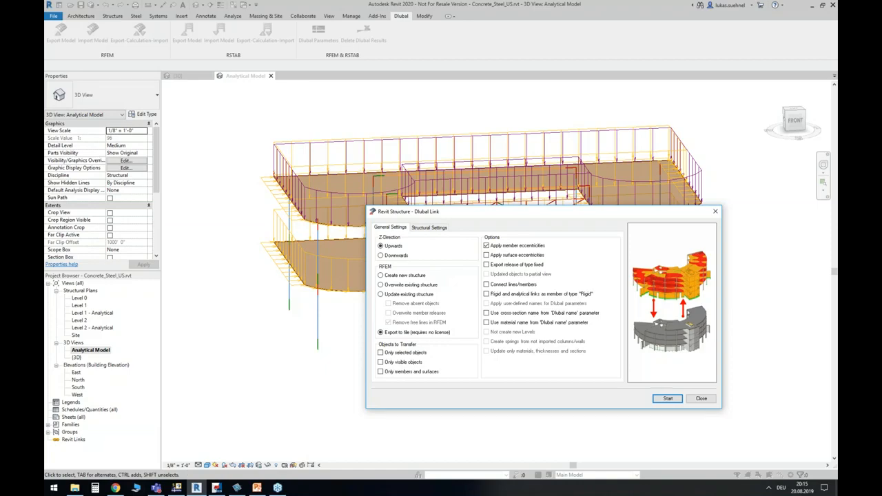
- Switch to Chrome and open the Download 90-Day Trial Version page on the Dlubal website
{"action": "left_click_drag", "start_coordinate": [837, 89], "coordinate": [483, 1]}
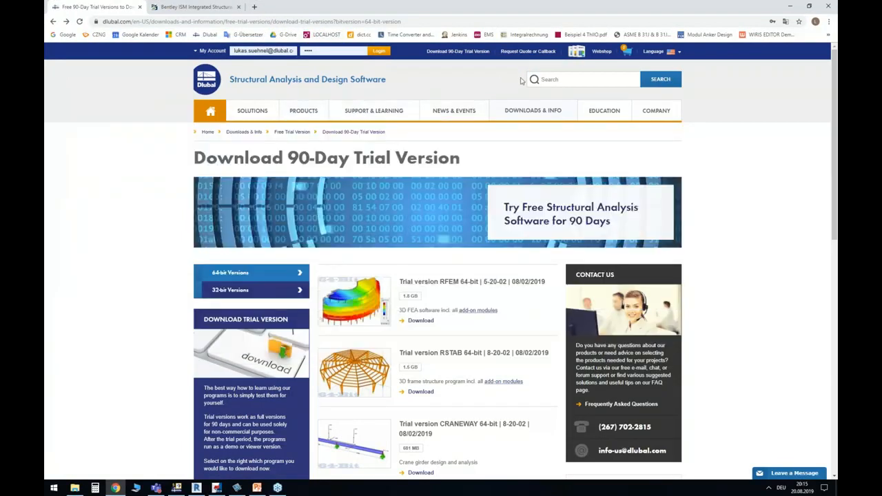
{"action": "mouse_move", "coordinate": [521, 115]}
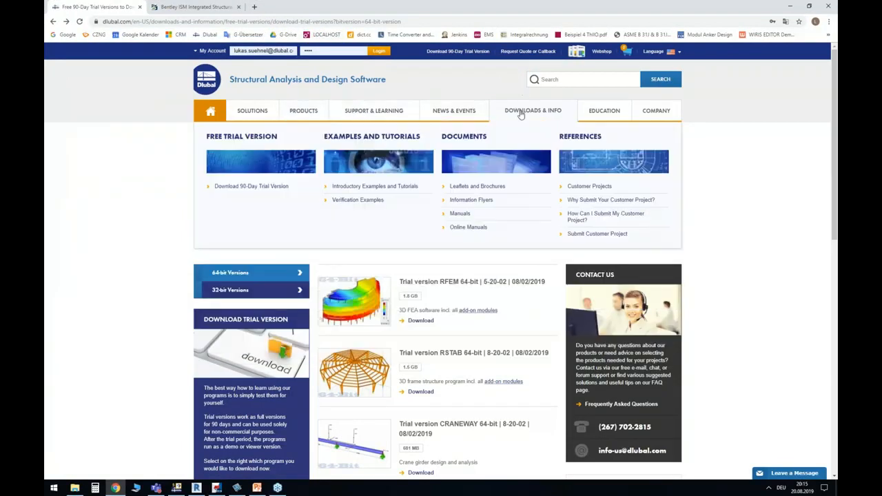
{"action": "left_click", "coordinate": [255, 187]}
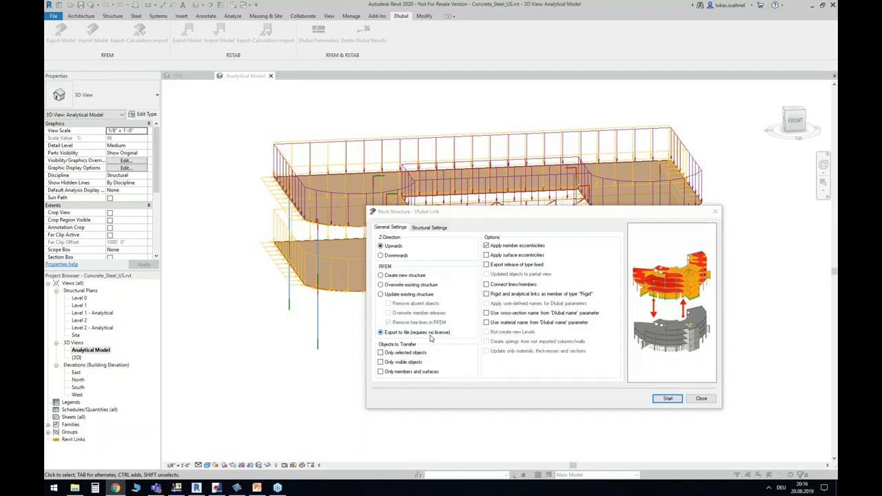
- Switch back to Revit and set the RFEM export to Create new structure
{"action": "left_click", "coordinate": [405, 278]}
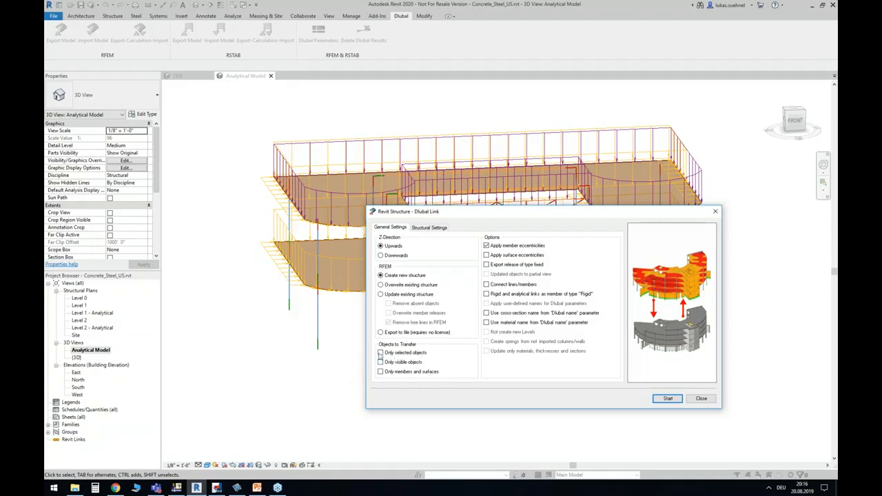
- Select the upper level's slab, trusses and loads in the analytical model and reopen the RFEM export limited to only selected objects
{"action": "left_click", "coordinate": [701, 398]}
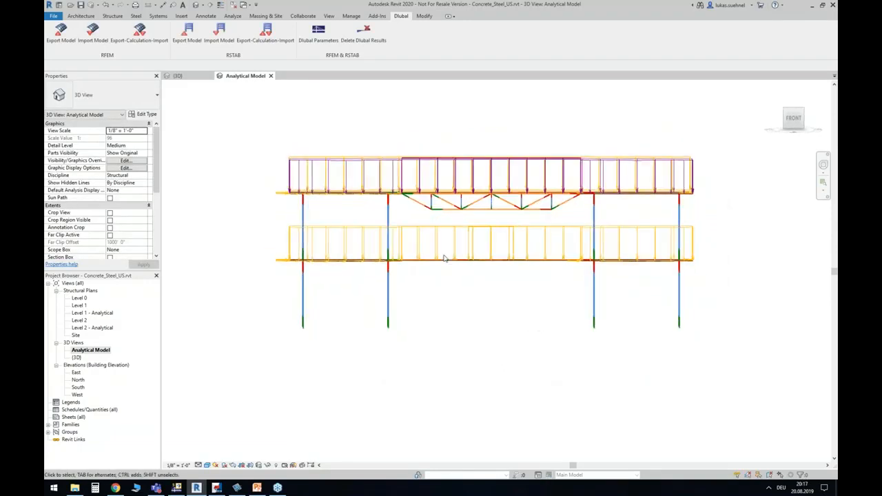
{"action": "left_click_drag", "start_coordinate": [248, 135], "coordinate": [726, 216]}
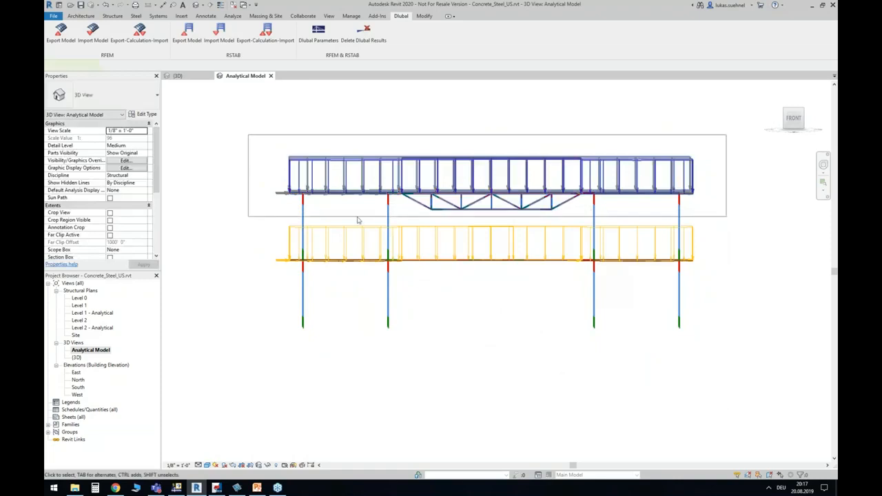
{"action": "left_click_drag", "start_coordinate": [241, 203], "coordinate": [421, 219], "text": "shift"}
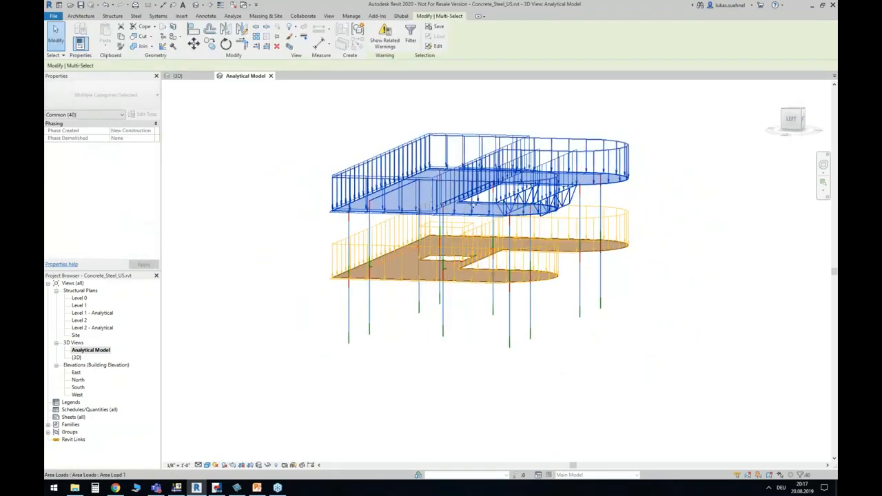
{"action": "left_click", "coordinate": [402, 16]}
{"action": "left_click", "coordinate": [60, 31]}
{"action": "left_click", "coordinate": [279, 285]}
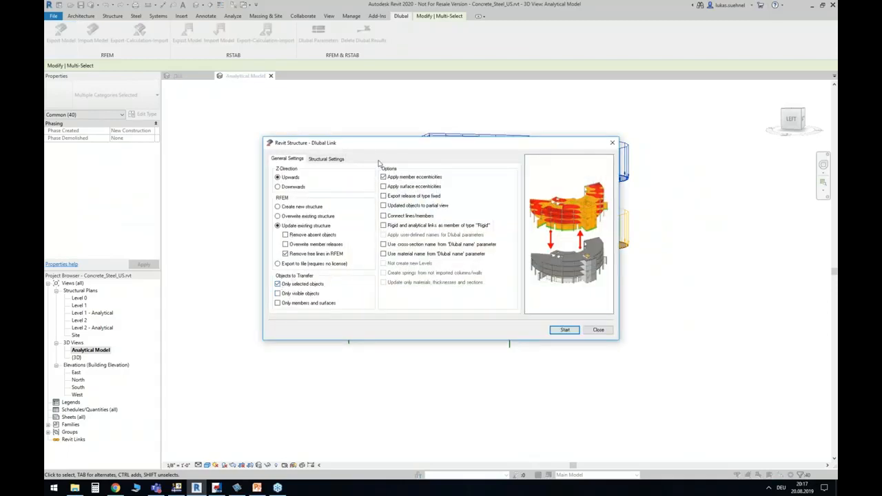
- Choose Create new structure and Connect lines/members for the export, leave it without exporting, and clear the selection
{"action": "left_click_drag", "start_coordinate": [376, 144], "coordinate": [389, 194]}
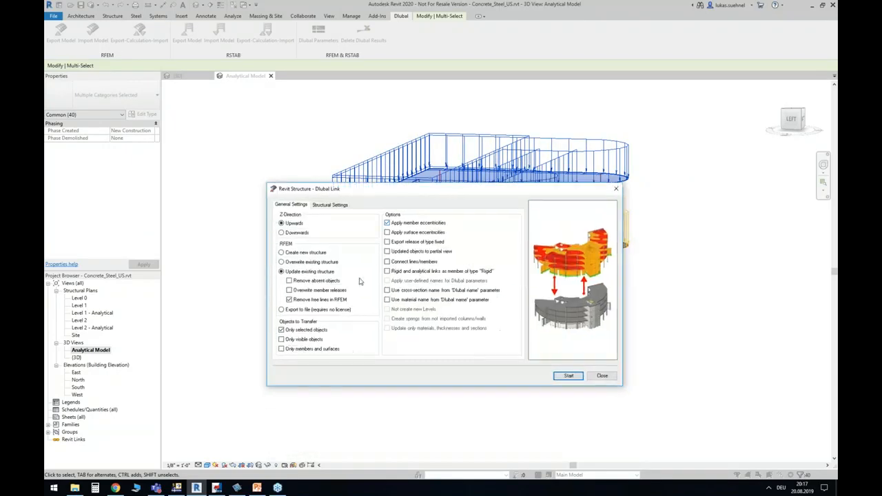
{"action": "left_click", "coordinate": [303, 255]}
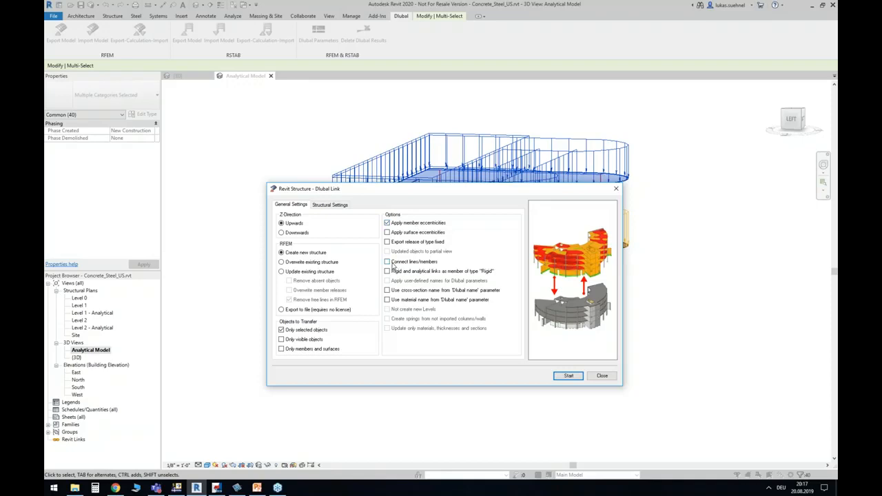
{"action": "left_click", "coordinate": [395, 264]}
{"action": "left_click_drag", "start_coordinate": [465, 191], "coordinate": [495, 267]}
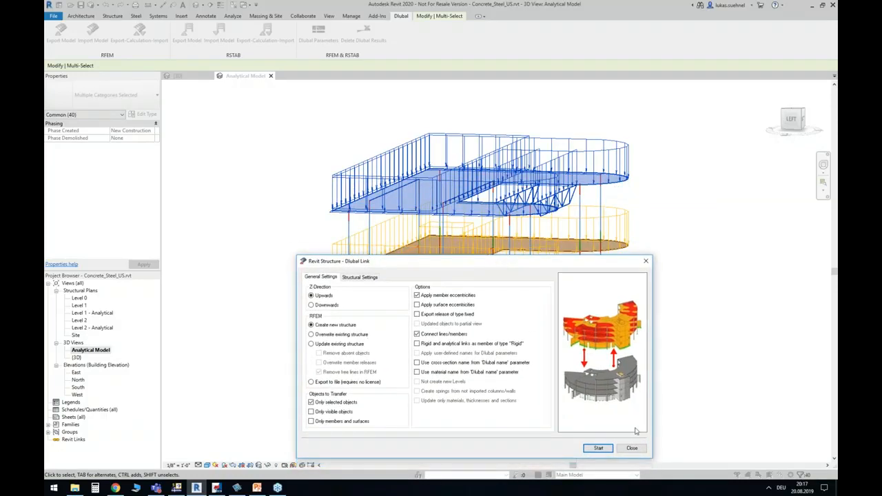
{"action": "left_click", "coordinate": [632, 453]}
{"action": "middle_click_drag", "start_coordinate": [670, 298], "coordinate": [610, 320], "text": "shift"}
{"action": "left_click", "coordinate": [321, 114]}
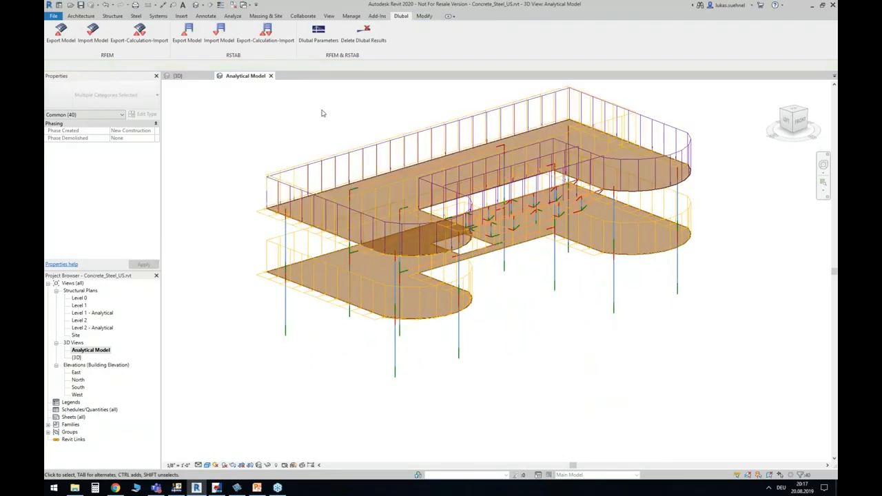
- Open the {3D} view and select one steel truss's continuous W8X28 top chord to examine its connections to the web members
{"action": "left_click", "coordinate": [177, 76]}
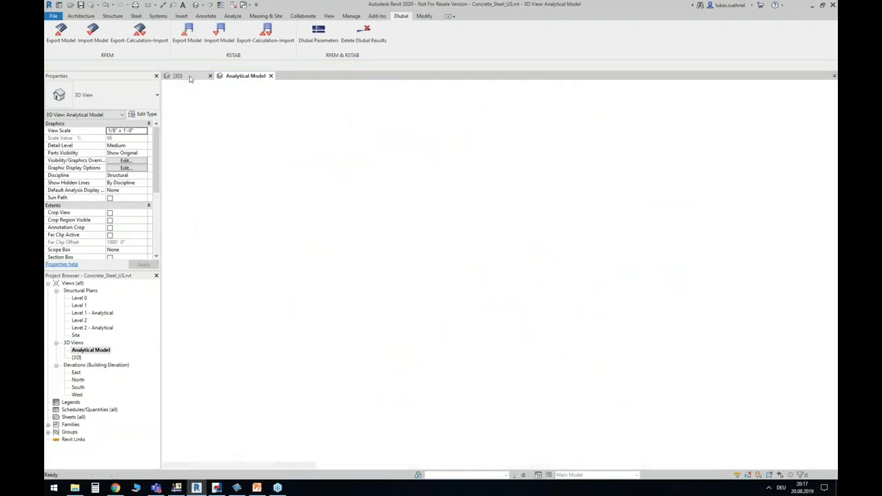
{"action": "middle_click_drag", "start_coordinate": [620, 315], "coordinate": [731, 290], "text": "shift"}
{"action": "scroll", "coordinate": [492, 199], "scroll_direction": "up", "scroll_amount": 6}
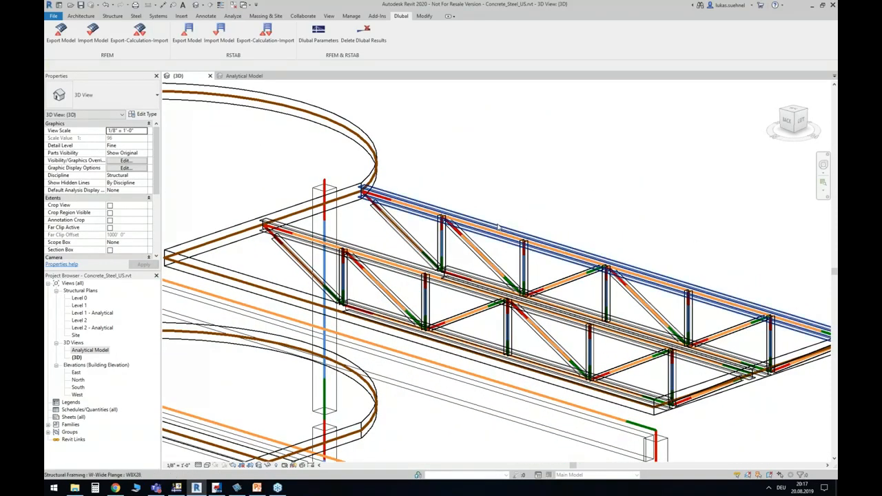
{"action": "left_click", "coordinate": [498, 227]}
{"action": "middle_click_drag", "start_coordinate": [807, 324], "coordinate": [741, 295]}
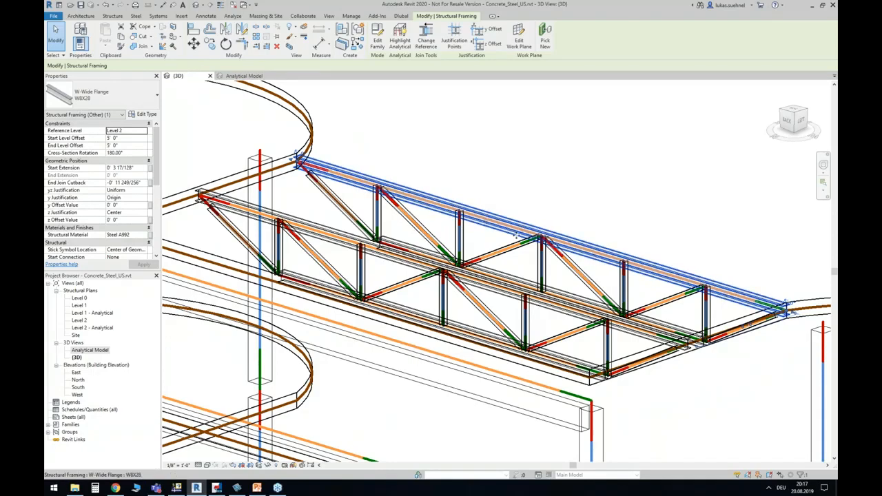
{"action": "middle_click_drag", "start_coordinate": [573, 194], "coordinate": [524, 166], "text": "shift"}
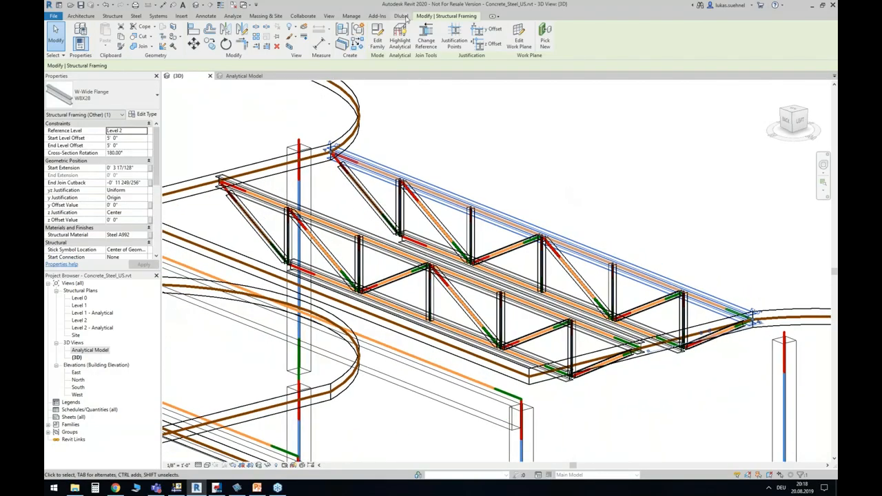
- Reopen the RFEM export, try Connect lines/members on and off, and leave it without exporting
{"action": "left_click", "coordinate": [401, 15]}
{"action": "left_click", "coordinate": [62, 35]}
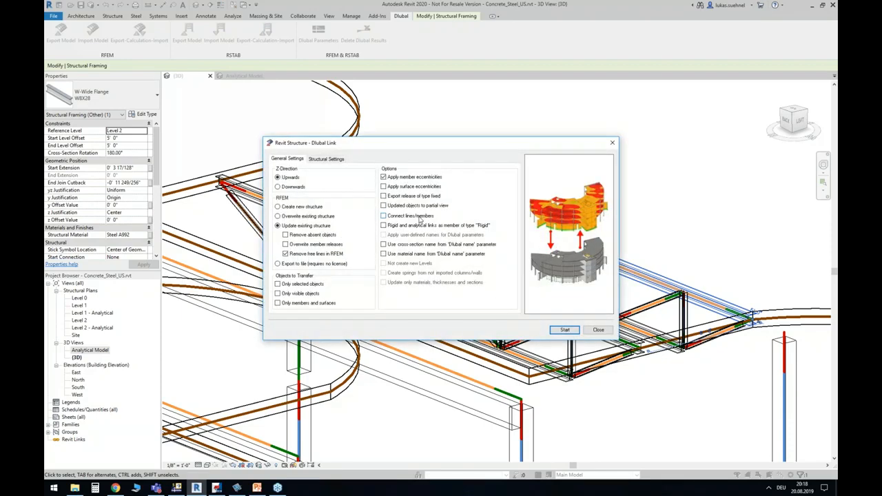
{"action": "left_click_drag", "start_coordinate": [443, 146], "coordinate": [395, 291]}
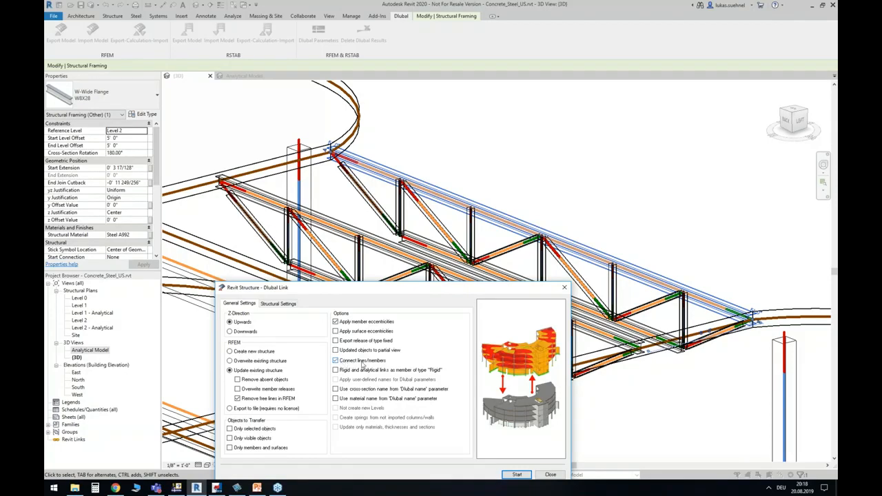
{"action": "left_click", "coordinate": [358, 363]}
{"action": "left_click_drag", "start_coordinate": [379, 275], "coordinate": [507, 173]}
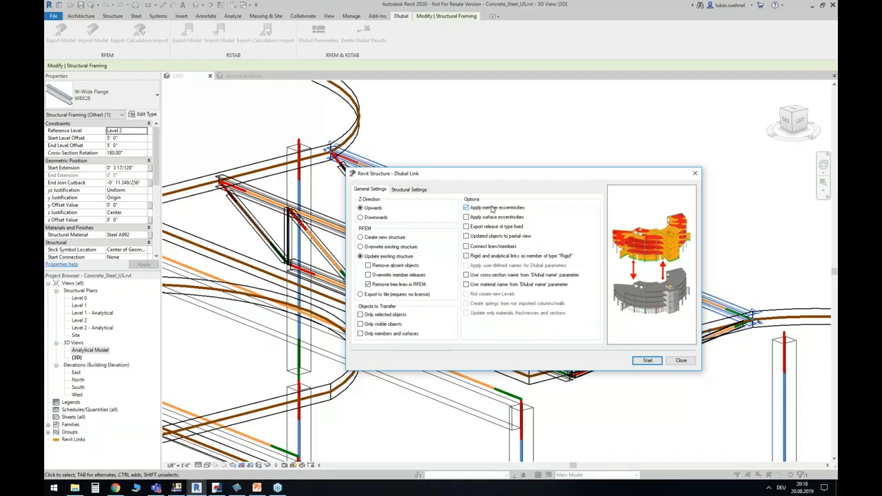
{"action": "left_click", "coordinate": [682, 360]}
- Replace the top chord selection with the upper level's slab, concrete beams and steel trusses in the 3D view
{"action": "scroll", "coordinate": [544, 169], "scroll_direction": "down", "scroll_amount": 3}
{"action": "left_click", "coordinate": [716, 179]}
{"action": "middle_click_drag", "start_coordinate": [719, 182], "coordinate": [642, 118], "text": "shift"}
{"action": "left_click_drag", "start_coordinate": [214, 164], "coordinate": [678, 237]}
{"action": "middle_click_drag", "start_coordinate": [678, 236], "coordinate": [540, 242], "text": "shift"}
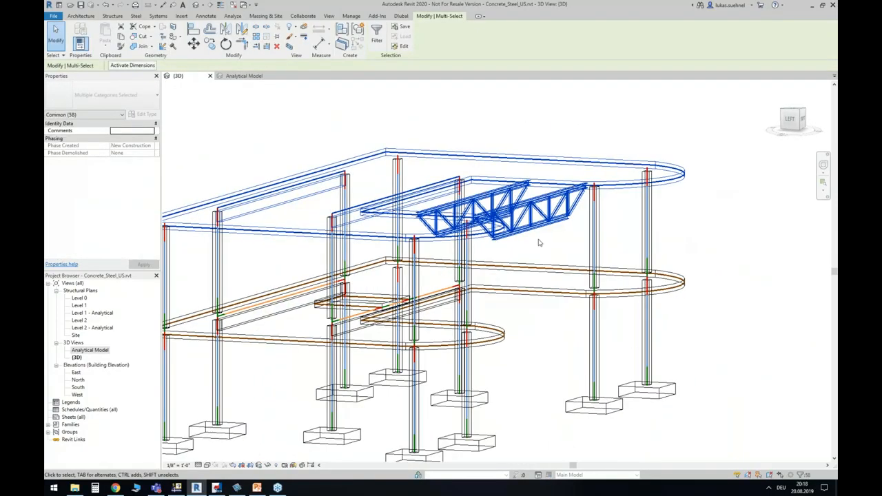
- Export only the selected objects to RFEM as a new structure with Apply member eccentricities turned off
{"action": "left_click", "coordinate": [402, 16]}
{"action": "left_click", "coordinate": [61, 33]}
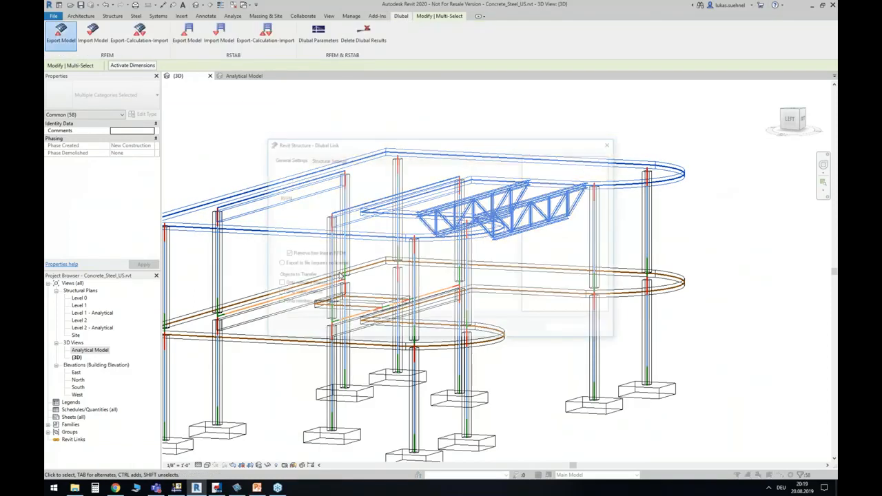
{"action": "left_click", "coordinate": [291, 206]}
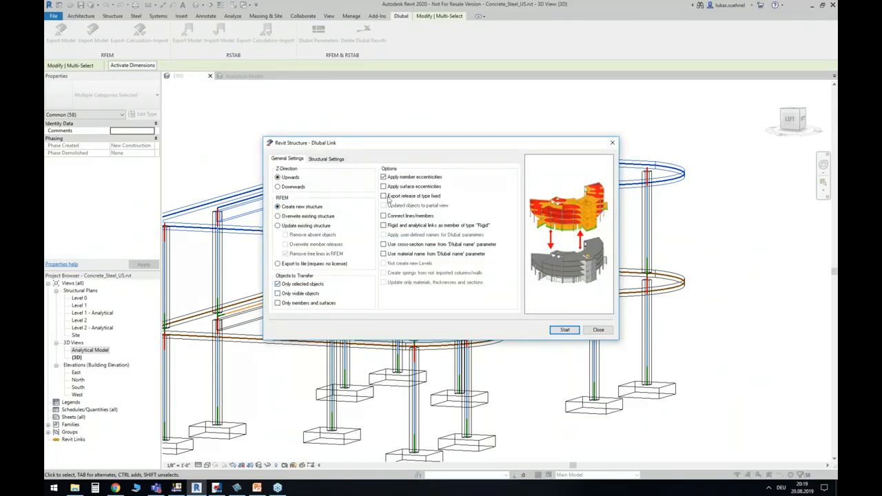
{"action": "left_click", "coordinate": [398, 177]}
{"action": "left_click", "coordinate": [327, 159]}
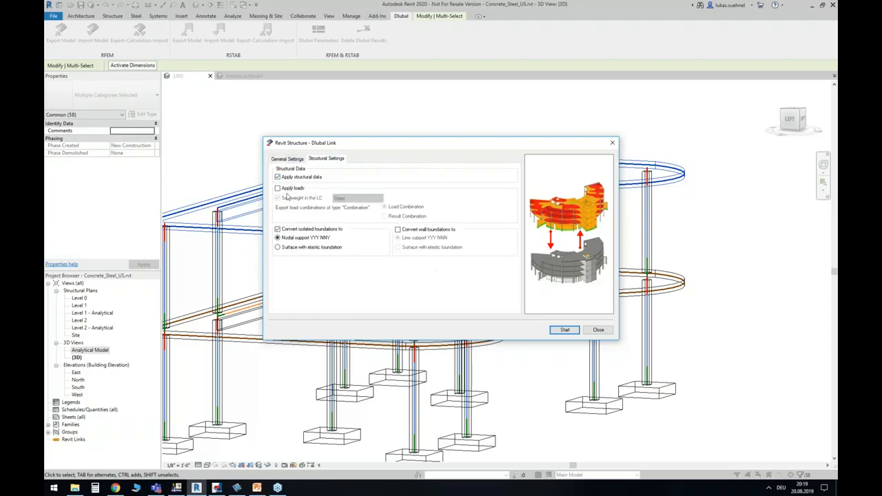
{"action": "left_click", "coordinate": [289, 159]}
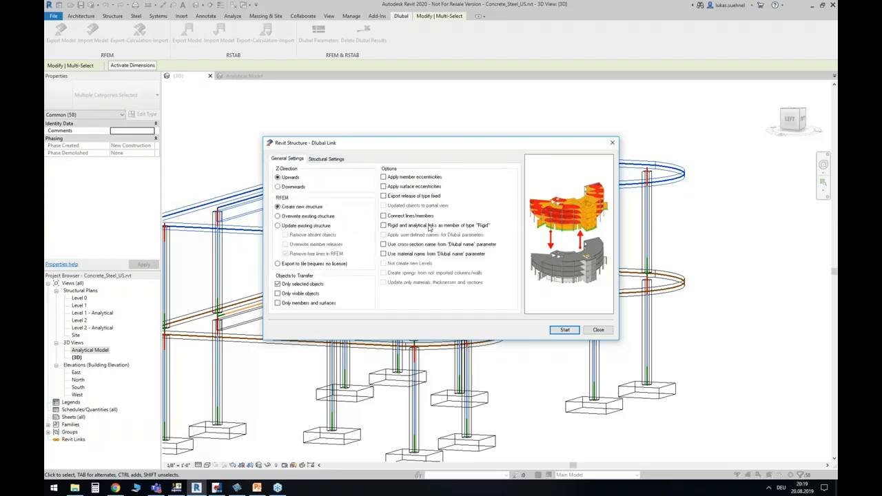
{"action": "left_click", "coordinate": [563, 331]}
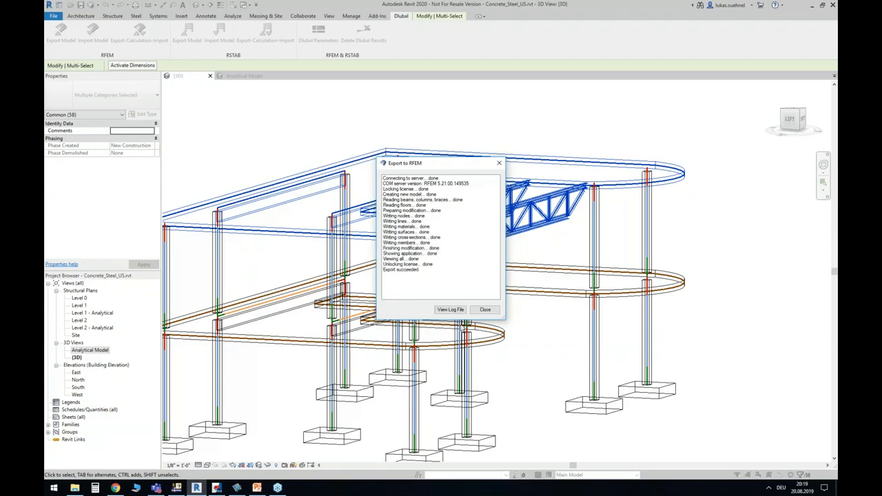
{"action": "left_click", "coordinate": [485, 309]}
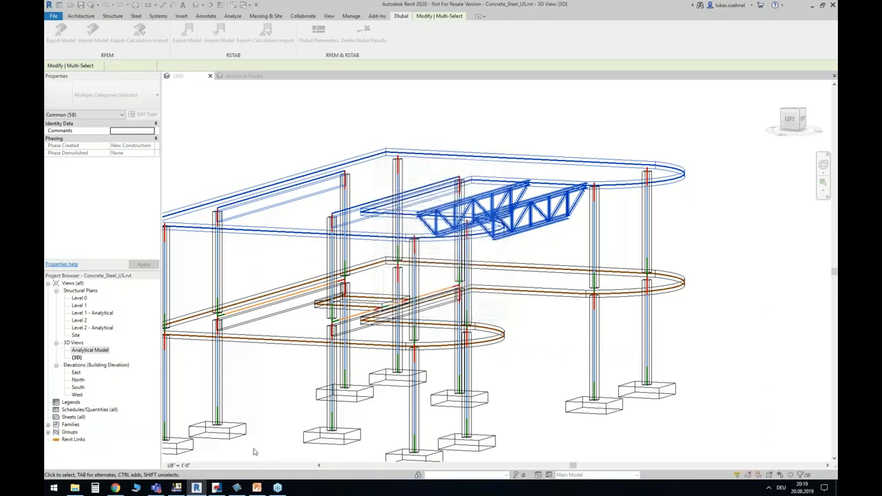
- Switch to RFEM, maximize the Concrete_Steel_US model, and examine how the concrete beams sit relative to the slab
{"action": "left_click", "coordinate": [177, 488]}
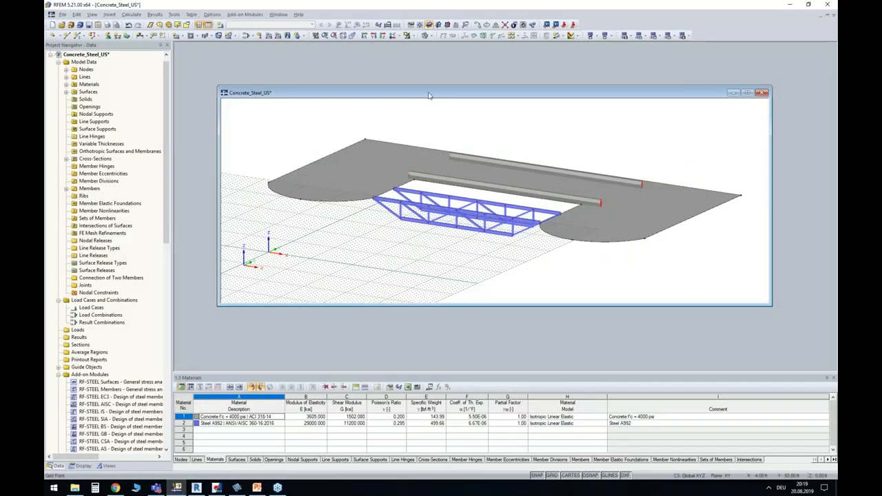
{"action": "double_click", "coordinate": [429, 94]}
{"action": "middle_click_drag", "start_coordinate": [384, 258], "coordinate": [720, 196], "text": "ctrl"}
{"action": "scroll", "coordinate": [370, 220], "scroll_direction": "up", "scroll_amount": 5}
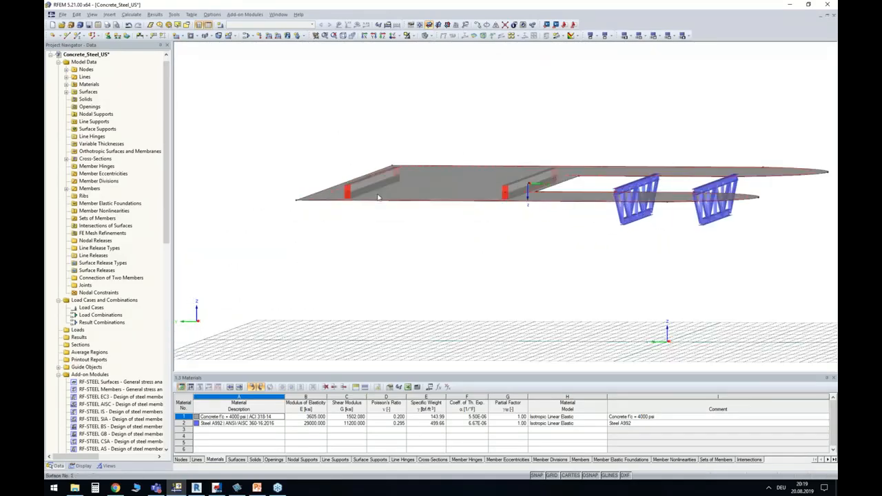
{"action": "middle_click_drag", "start_coordinate": [369, 221], "coordinate": [382, 262], "text": "ctrl"}
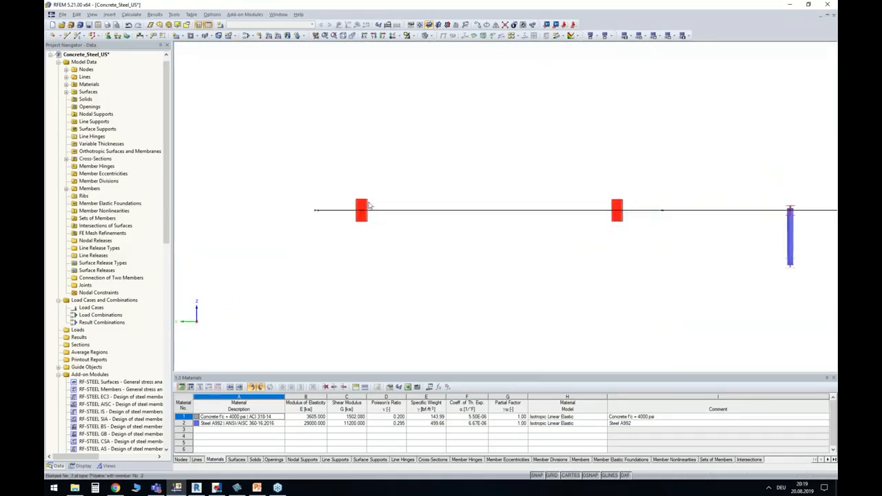
{"action": "scroll", "coordinate": [372, 207], "scroll_direction": "up", "scroll_amount": 3}
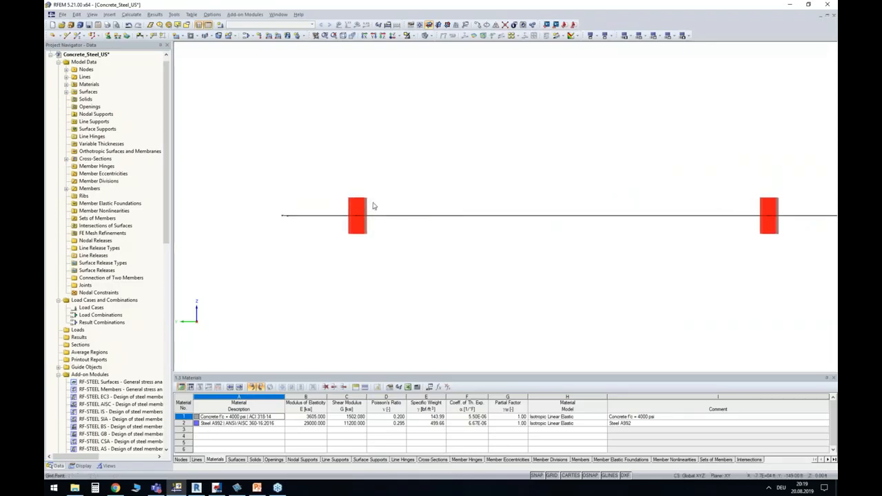
{"action": "middle_click_drag", "start_coordinate": [386, 207], "coordinate": [378, 232], "text": "ctrl"}
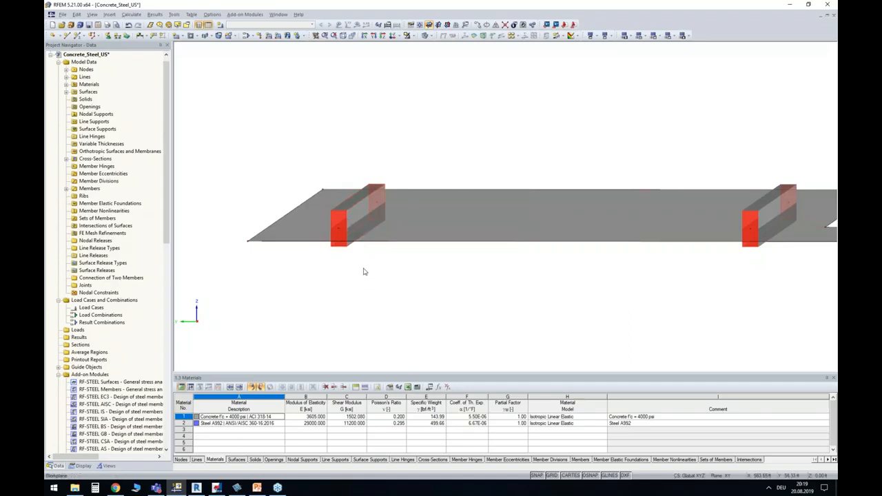
{"action": "scroll", "coordinate": [377, 261], "scroll_direction": "down", "scroll_amount": 1}
{"action": "middle_click_drag", "start_coordinate": [376, 260], "coordinate": [385, 279], "text": "ctrl"}
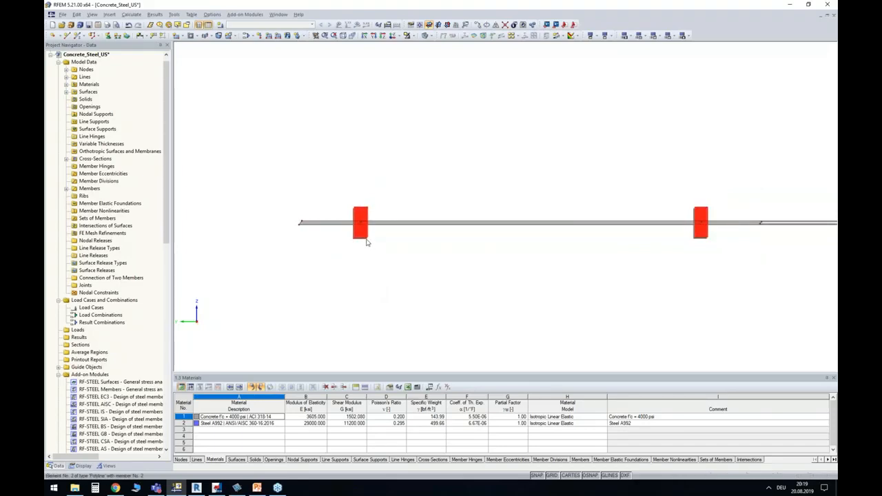
{"action": "scroll", "coordinate": [425, 255], "scroll_direction": "down", "scroll_amount": 4}
{"action": "middle_click_drag", "start_coordinate": [467, 254], "coordinate": [433, 265], "text": "ctrl"}
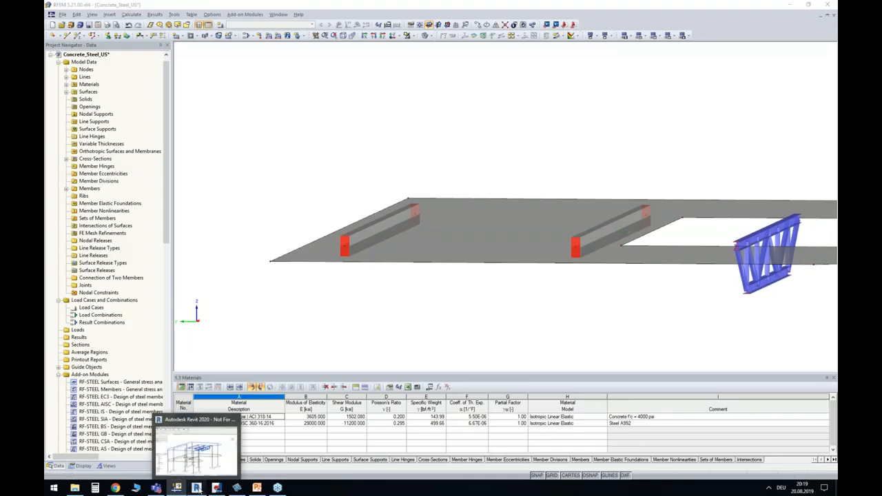
- Switch back to Revit and export the selected objects again with Overwrite existing structure and Apply member eccentricities enabled
{"action": "left_click", "coordinate": [197, 488]}
{"action": "left_click", "coordinate": [86, 40]}
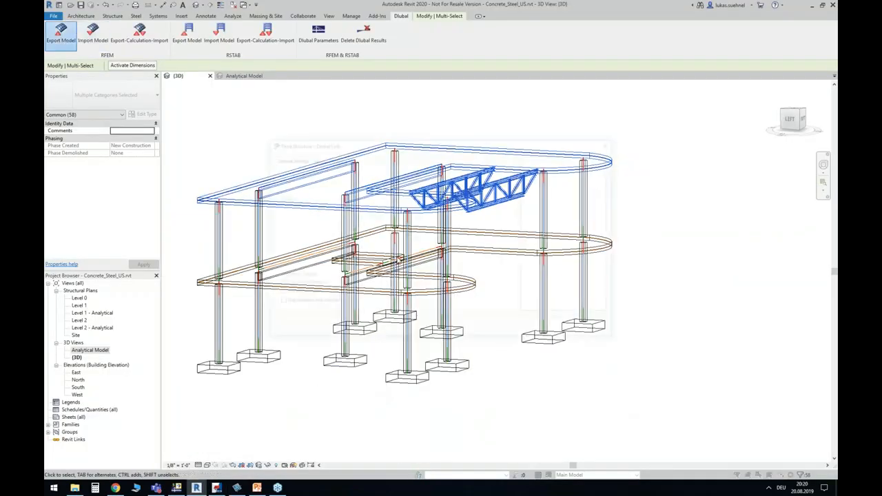
{"action": "left_click", "coordinate": [301, 217]}
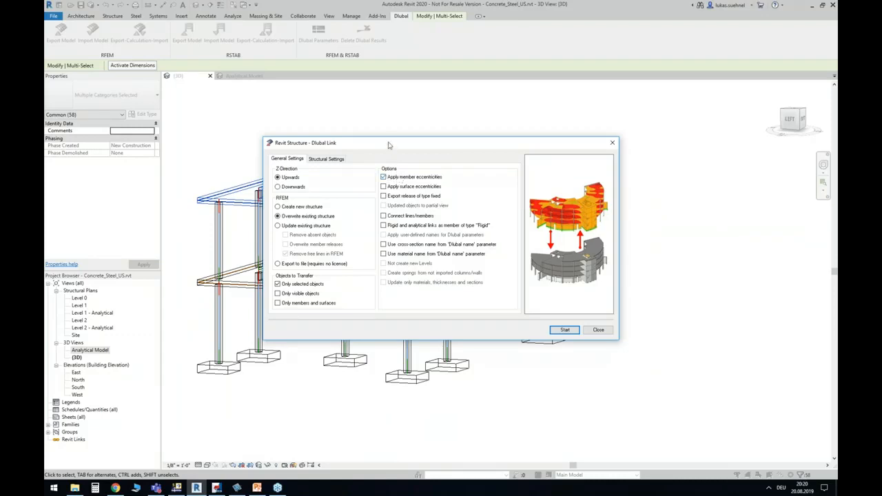
{"action": "left_click", "coordinate": [565, 330]}
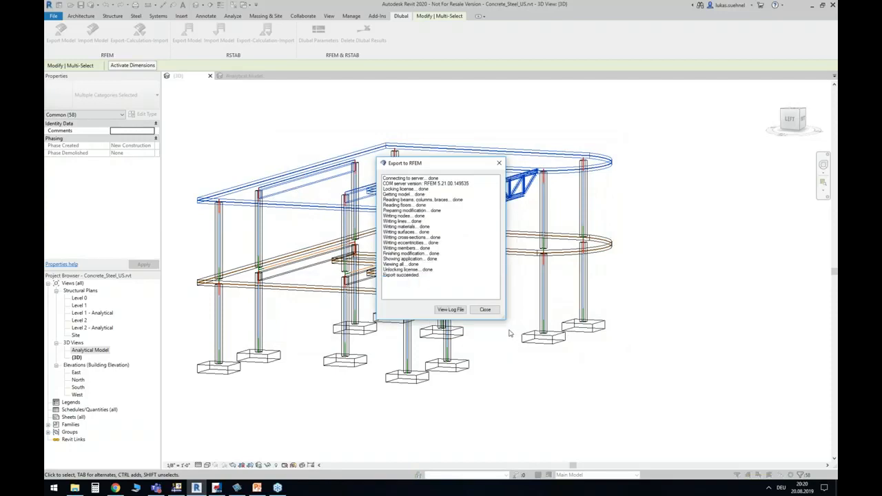
{"action": "left_click", "coordinate": [486, 310]}
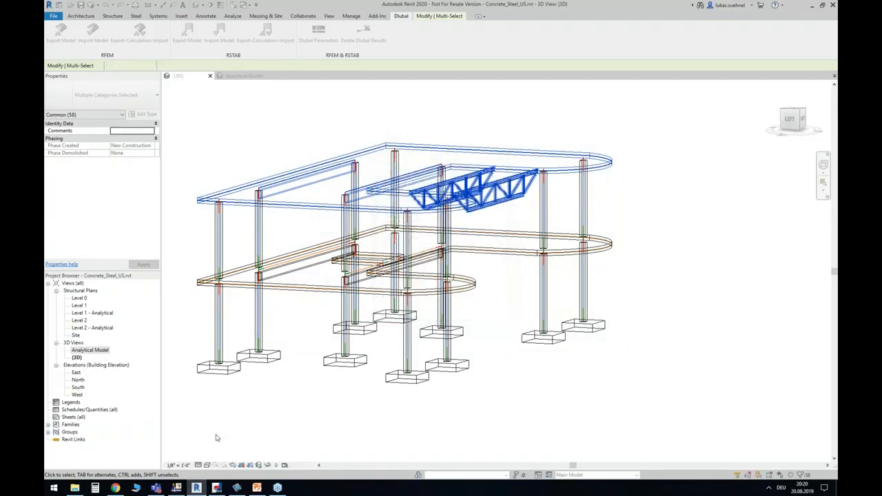
- Switch to RFEM and examine the re-exported concrete beams' position relative to the slab
{"action": "left_click", "coordinate": [176, 488]}
{"action": "middle_click_drag", "start_coordinate": [347, 252], "coordinate": [384, 255], "text": "ctrl"}
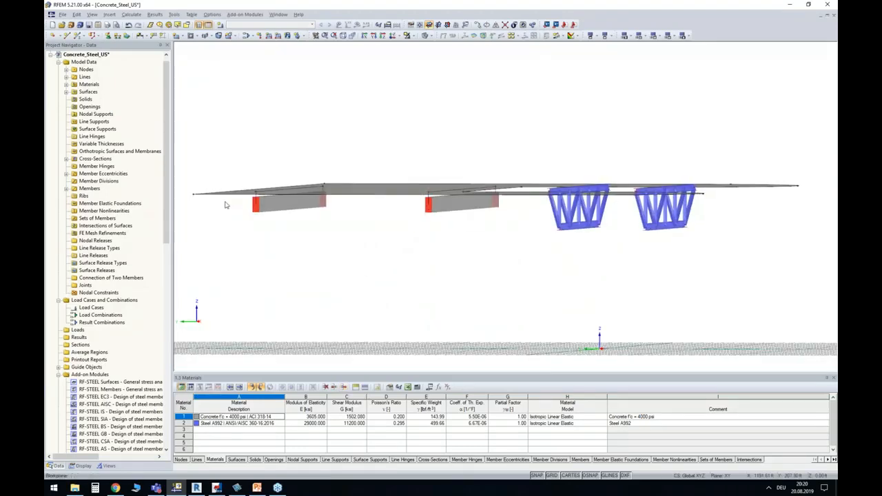
{"action": "scroll", "coordinate": [226, 203], "scroll_direction": "up", "scroll_amount": 2}
{"action": "middle_click_drag", "start_coordinate": [330, 248], "coordinate": [335, 268], "text": "ctrl"}
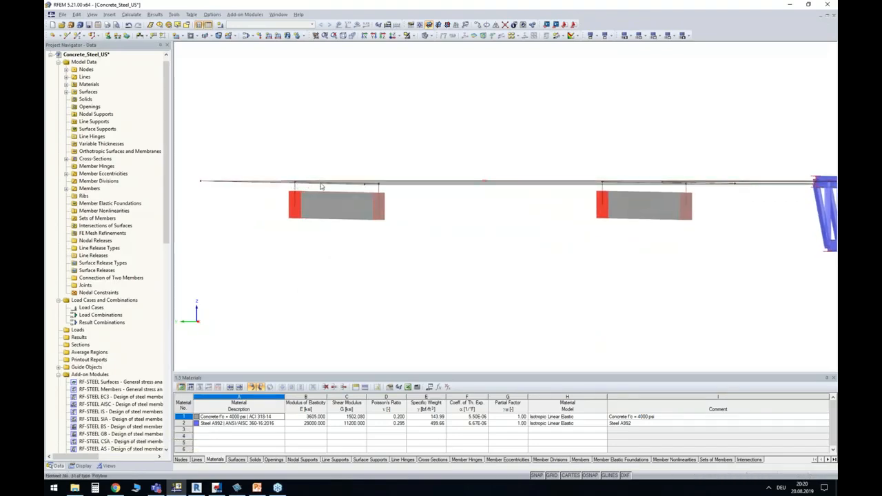
- Render the surfaces filled including their thickness in the solid model display
{"action": "left_click", "coordinate": [82, 467]}
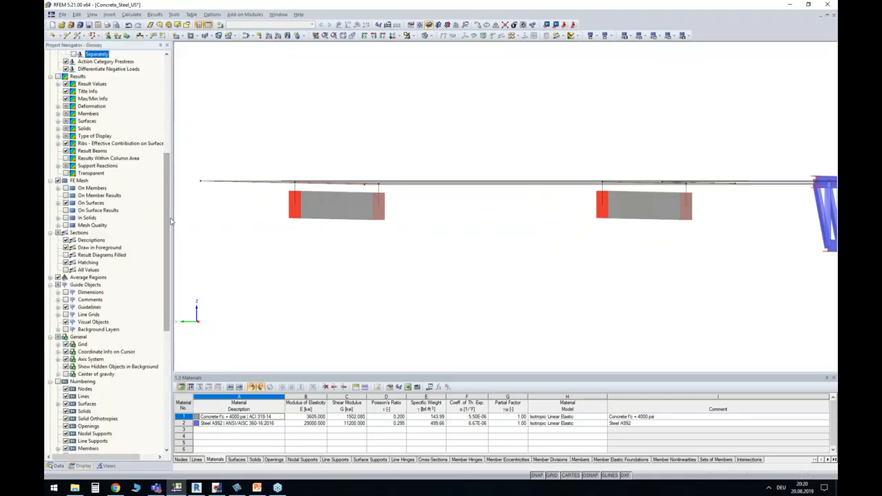
{"action": "left_click_drag", "start_coordinate": [166, 227], "coordinate": [167, 342]}
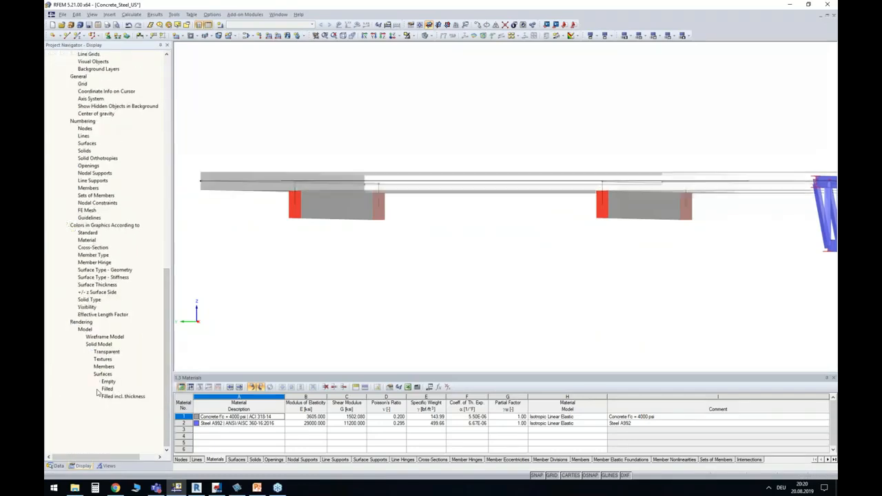
{"action": "middle_click_drag", "start_coordinate": [429, 244], "coordinate": [422, 242], "text": "ctrl"}
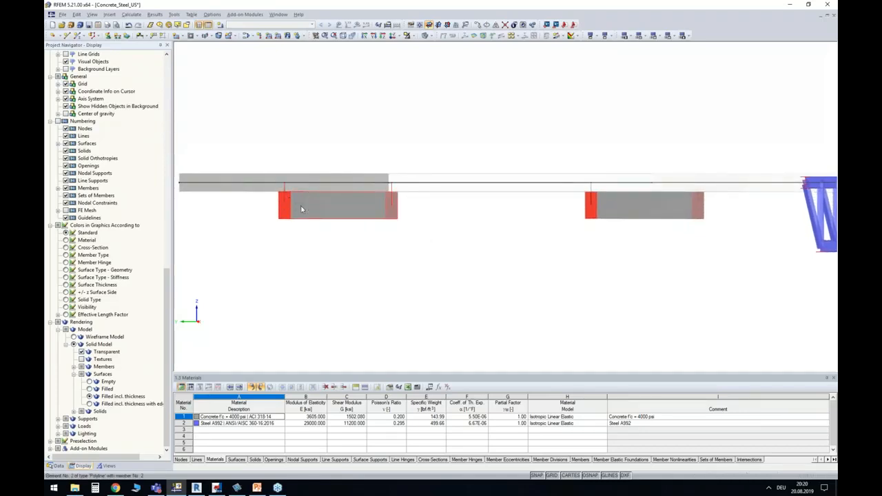
- Inspect the member eccentricity assigned to the concrete beam and its global offsets, leaving the settings as they are
{"action": "double_click", "coordinate": [330, 187]}
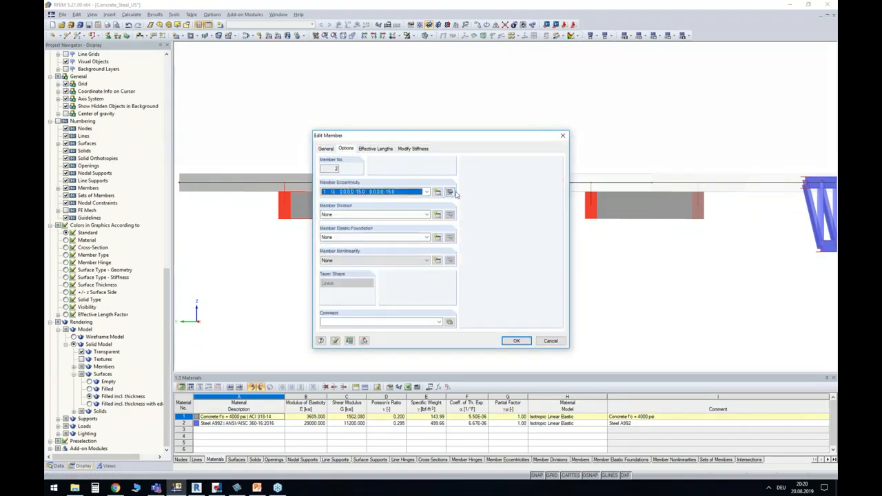
{"action": "left_click", "coordinate": [451, 192]}
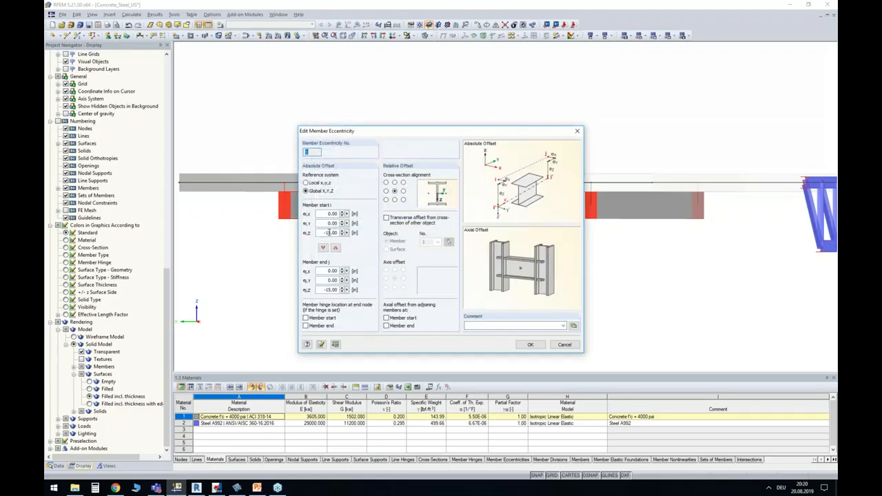
{"action": "left_click", "coordinate": [565, 345]}
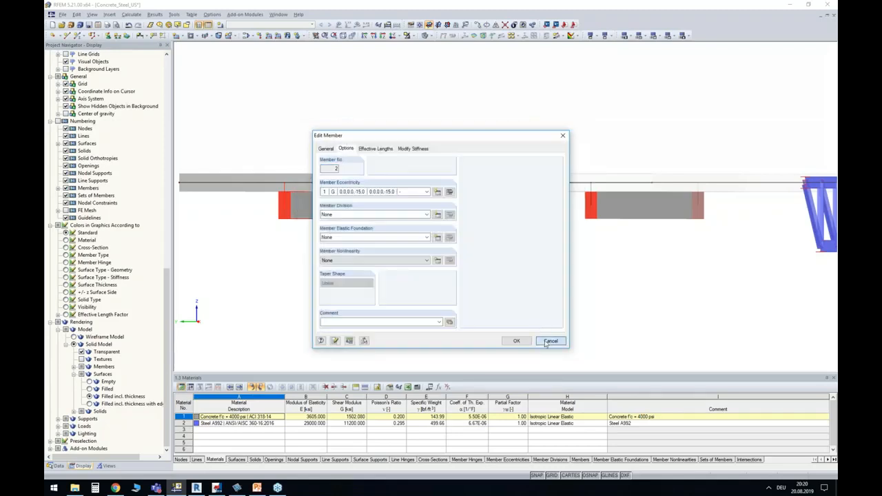
{"action": "left_click", "coordinate": [550, 341]}
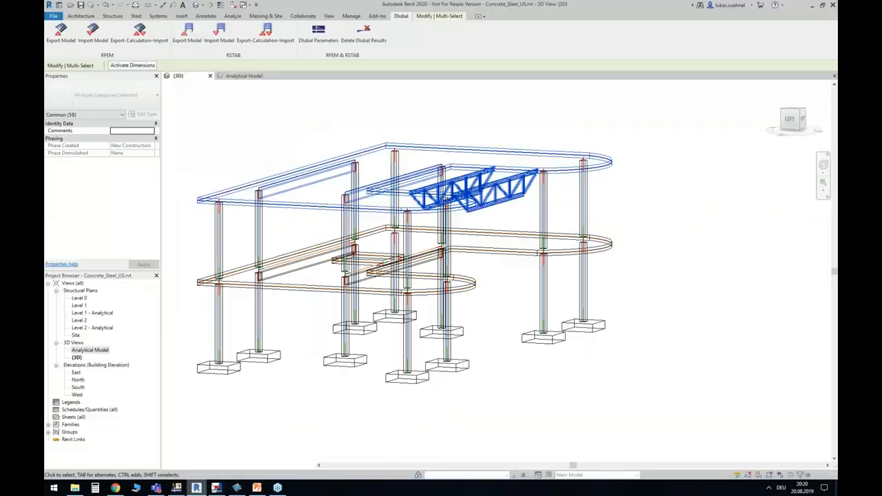
- In Revit, clear the selection and set the RFEM export to create a new structure without limiting it to selected objects
{"action": "left_click", "coordinate": [502, 284]}
{"action": "scroll", "coordinate": [276, 191], "scroll_direction": "up", "scroll_amount": 3}
{"action": "scroll", "coordinate": [275, 191], "scroll_direction": "up", "scroll_amount": 4}
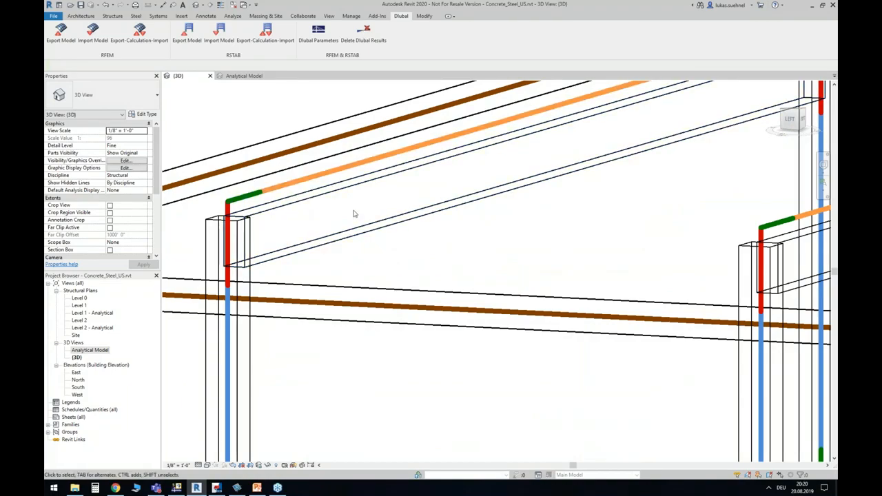
{"action": "scroll", "coordinate": [376, 204], "scroll_direction": "down", "scroll_amount": 5}
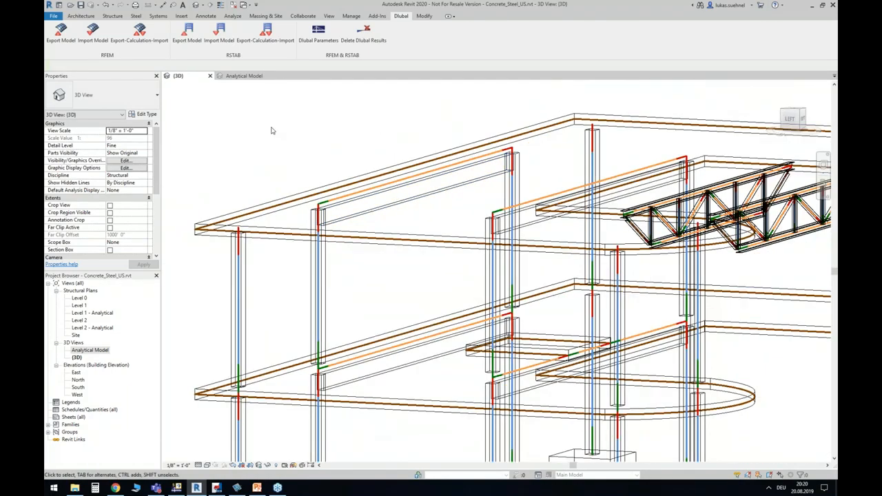
{"action": "scroll", "coordinate": [276, 131], "scroll_direction": "down", "scroll_amount": 3}
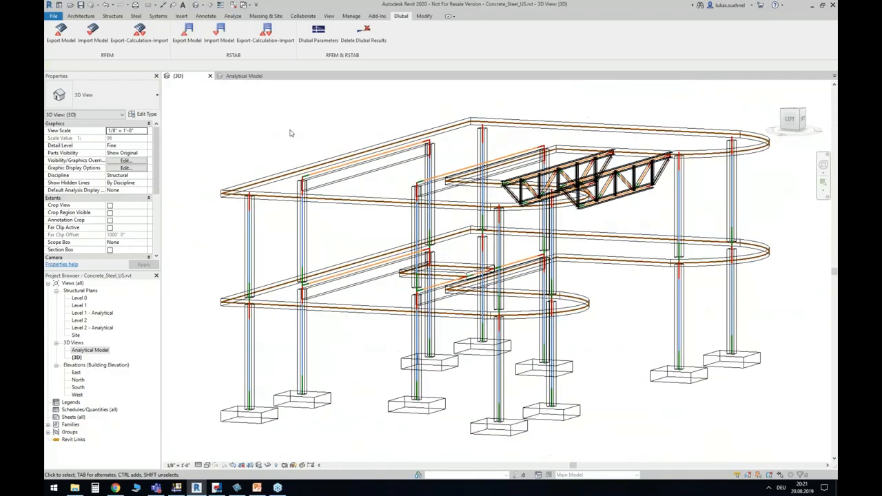
{"action": "left_click", "coordinate": [62, 33]}
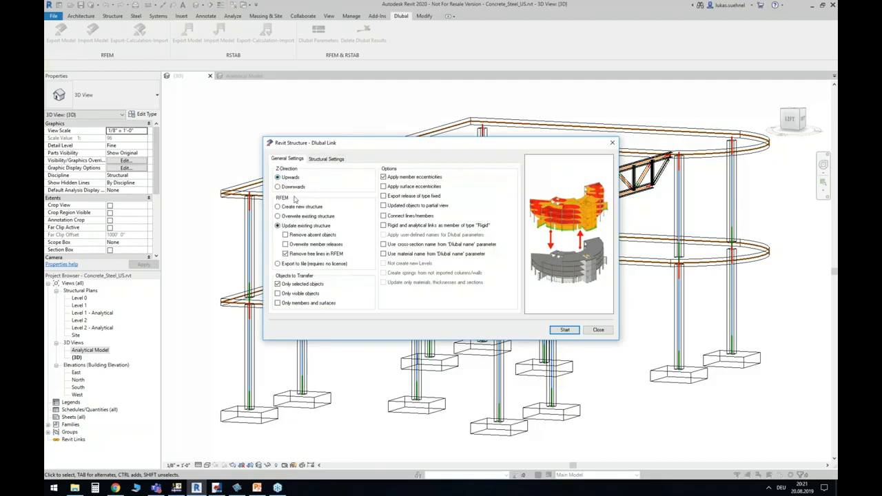
{"action": "left_click", "coordinate": [297, 209]}
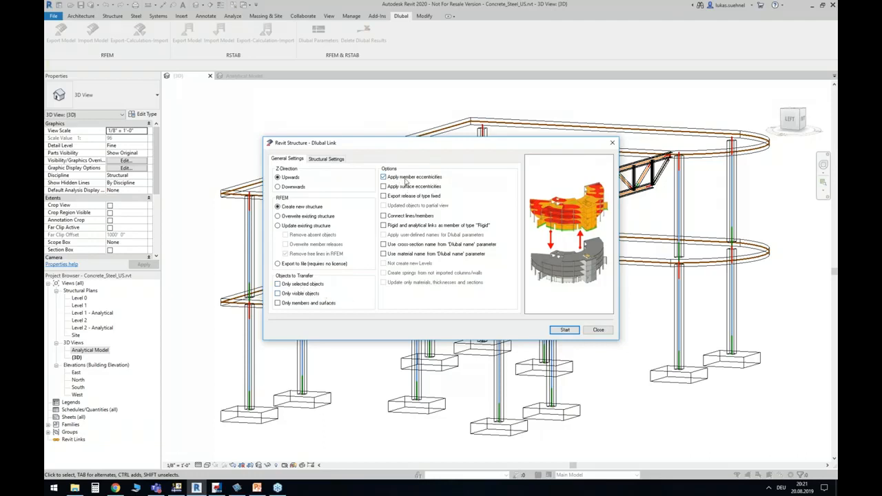
- Include loads with self-weight in the Dead load case and convert isolated foundations to nodal supports YYY NNN
{"action": "left_click", "coordinate": [326, 159]}
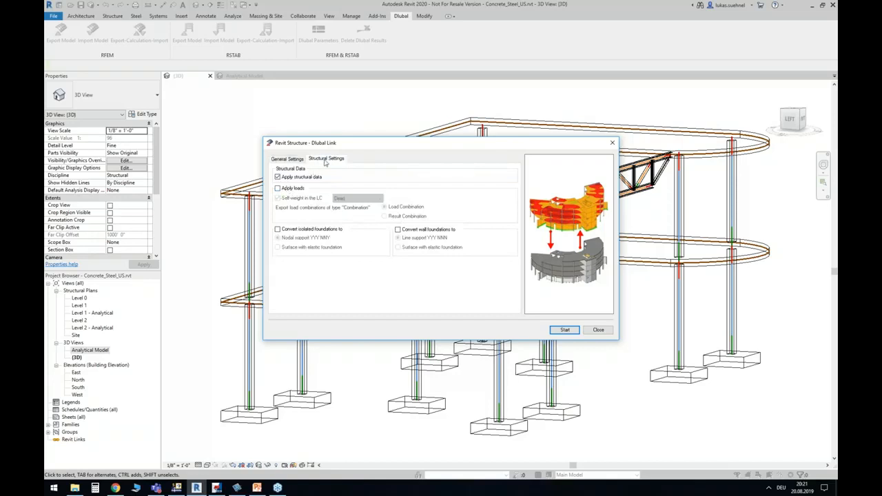
{"action": "left_click", "coordinate": [292, 190]}
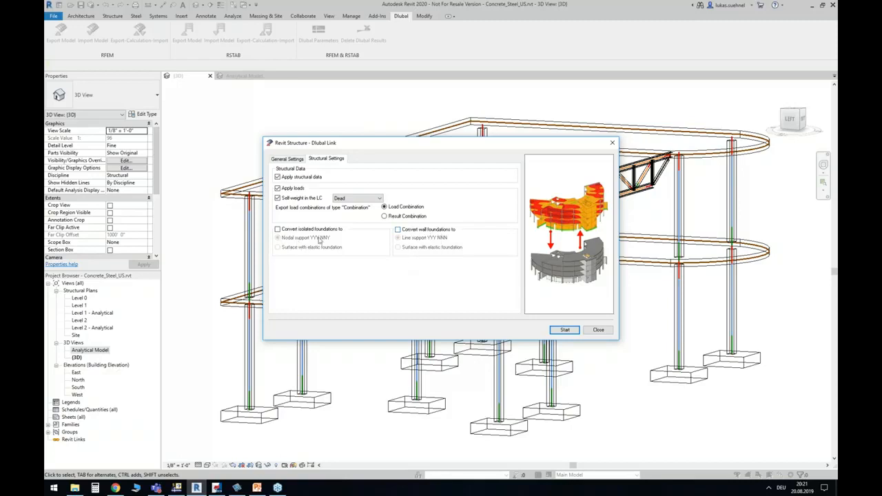
{"action": "left_click", "coordinate": [294, 229]}
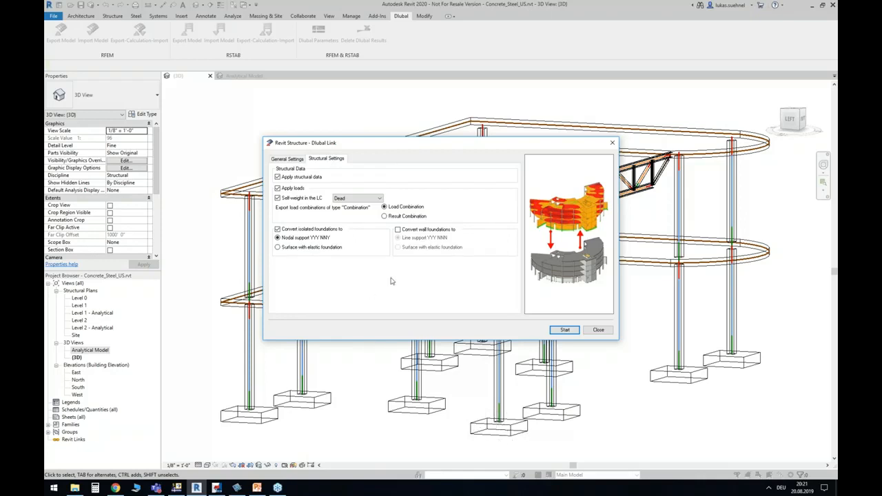
{"action": "left_click", "coordinate": [299, 162]}
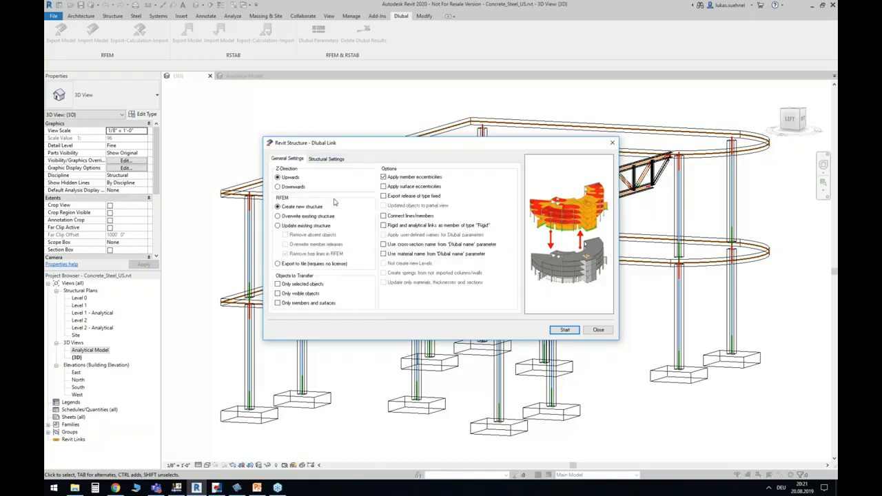
- Close the previous model in RFEM, return to Revit, and run the export of the entire building
{"action": "left_click", "coordinate": [177, 487]}
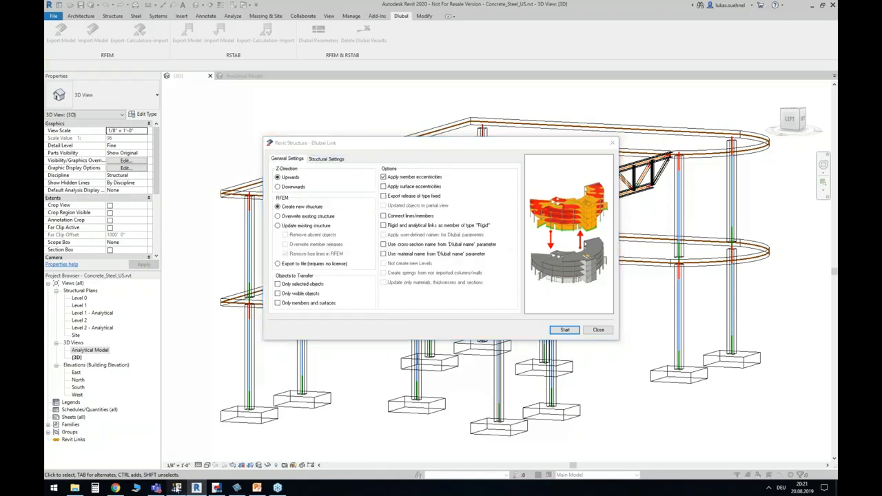
{"action": "left_click", "coordinate": [439, 253]}
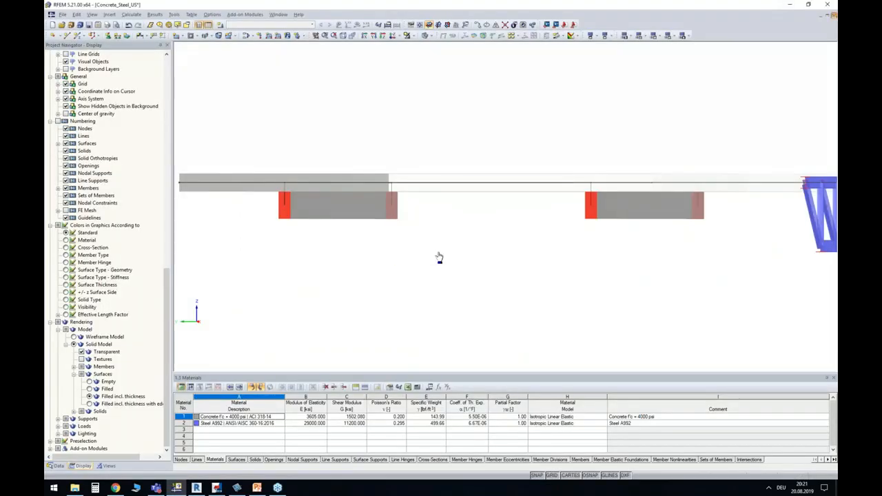
{"action": "left_click", "coordinate": [197, 487]}
{"action": "left_click", "coordinate": [563, 329]}
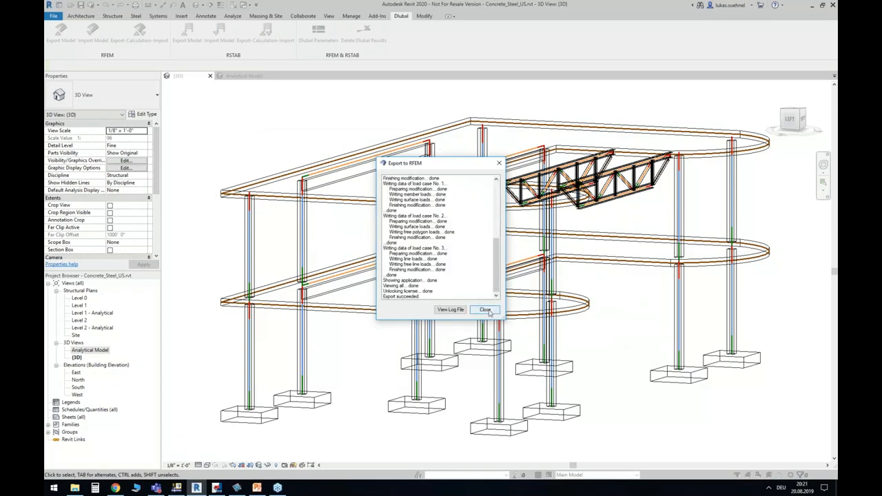
{"action": "left_click", "coordinate": [485, 310]}
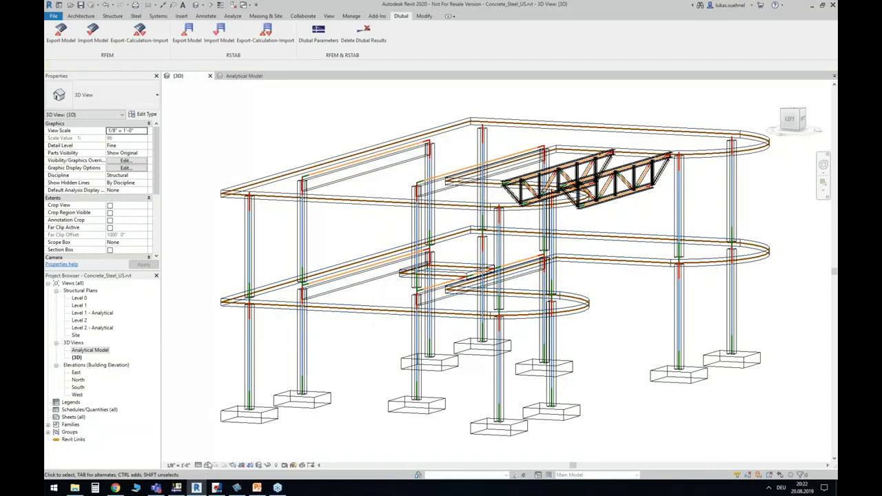
- Switch to RFEM, maximize the Concrete_Steel_US model, and examine the building and the properties of a concrete column
{"action": "left_click", "coordinate": [176, 488]}
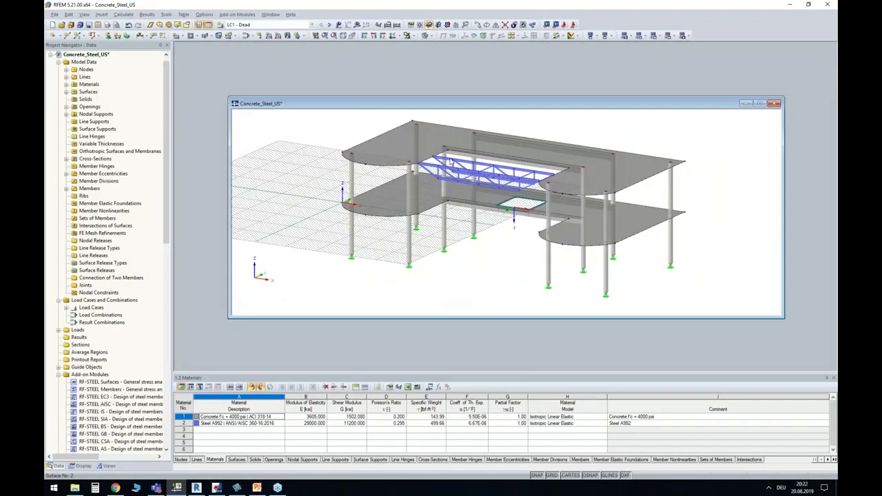
{"action": "double_click", "coordinate": [466, 111]}
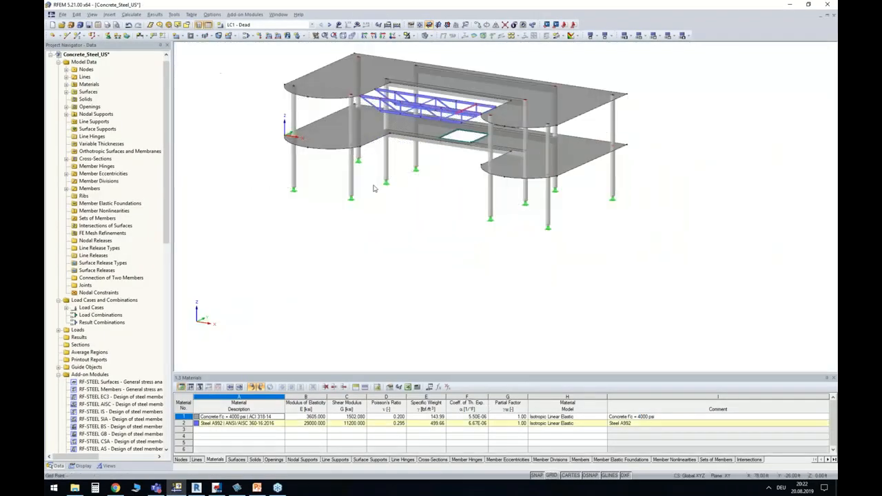
{"action": "middle_click_drag", "start_coordinate": [325, 209], "coordinate": [548, 180], "text": "ctrl"}
{"action": "middle_click_drag", "start_coordinate": [469, 176], "coordinate": [437, 278]}
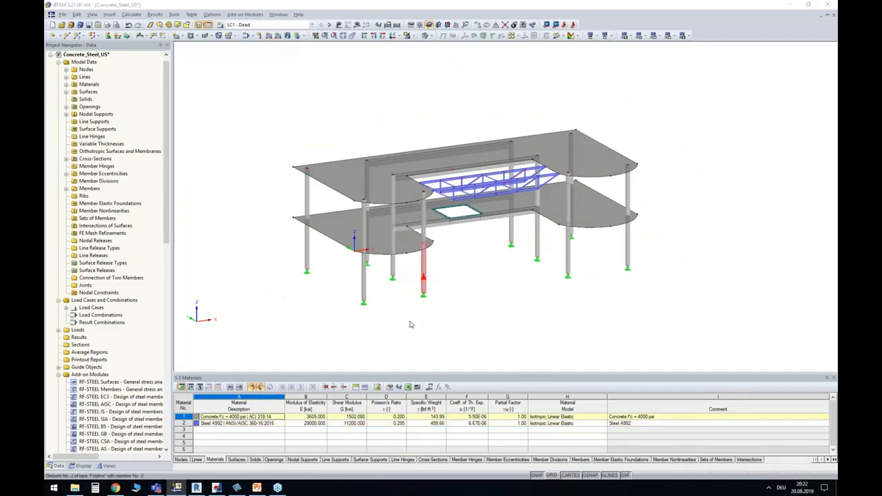
{"action": "double_click", "coordinate": [453, 244]}
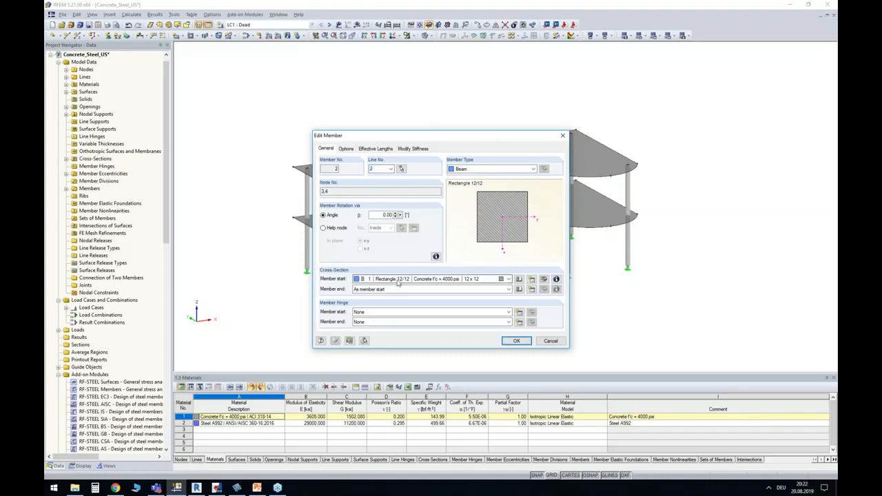
{"action": "left_click", "coordinate": [550, 341]}
{"action": "middle_click_drag", "start_coordinate": [442, 247], "coordinate": [432, 286], "text": "ctrl"}
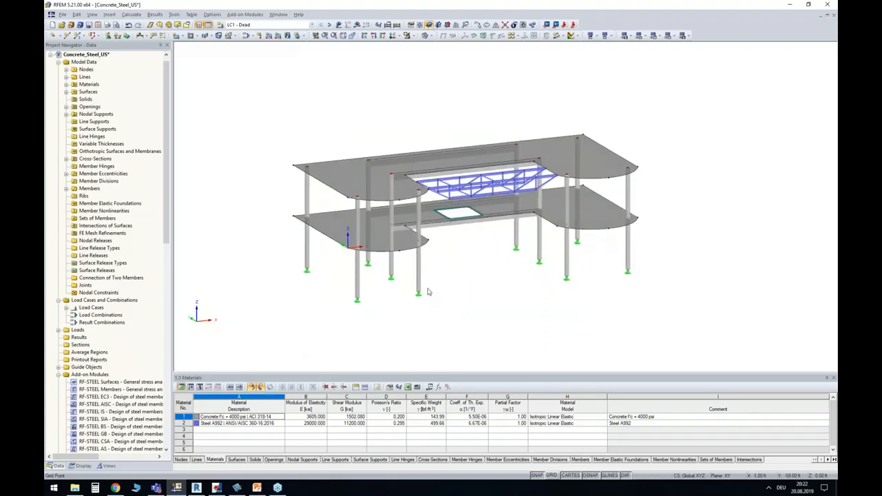
- Examine which objects use the concrete and steel materials, and inspect Steel A992 in the material library without changing it
{"action": "left_click", "coordinate": [204, 424]}
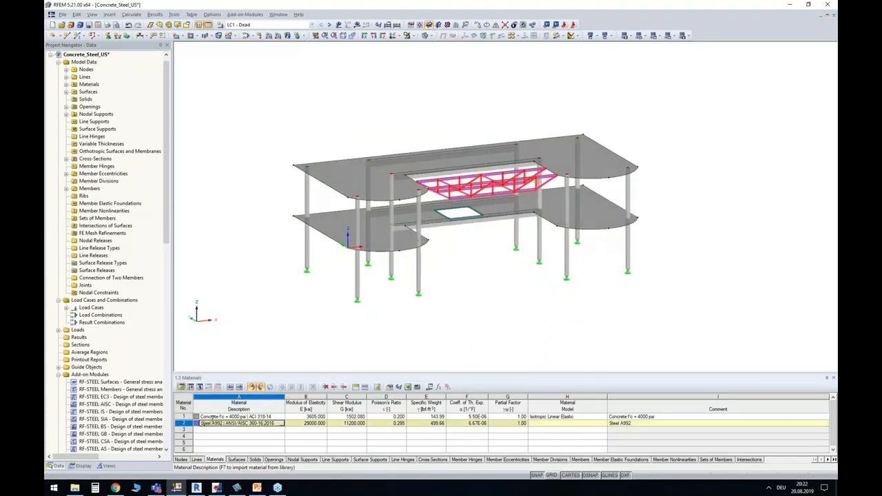
{"action": "left_click", "coordinate": [211, 417]}
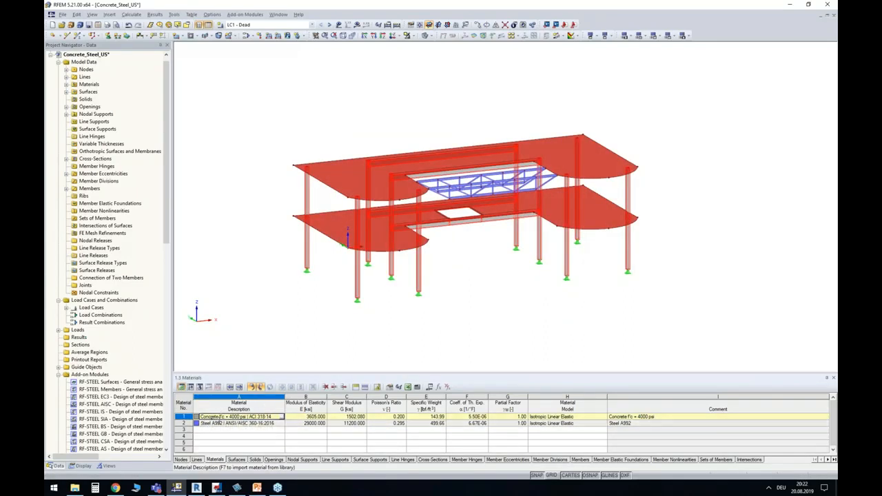
{"action": "left_click", "coordinate": [182, 417]}
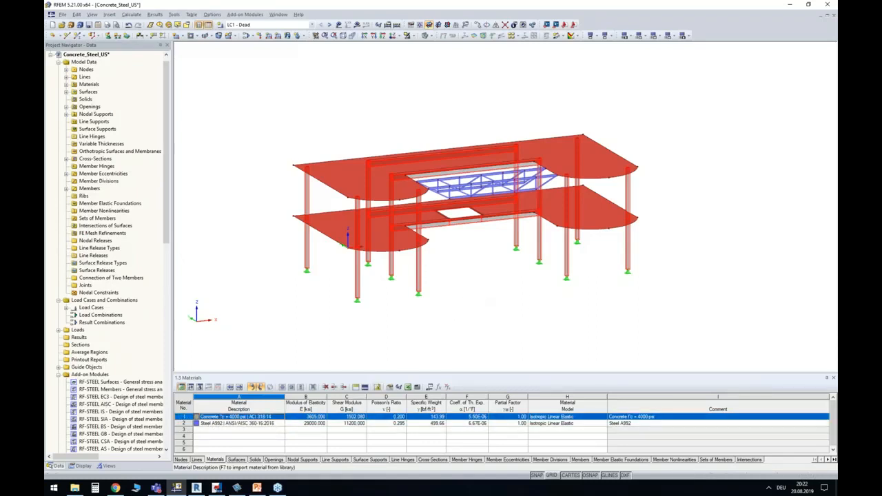
{"action": "left_click", "coordinate": [183, 423]}
{"action": "double_click", "coordinate": [183, 423]}
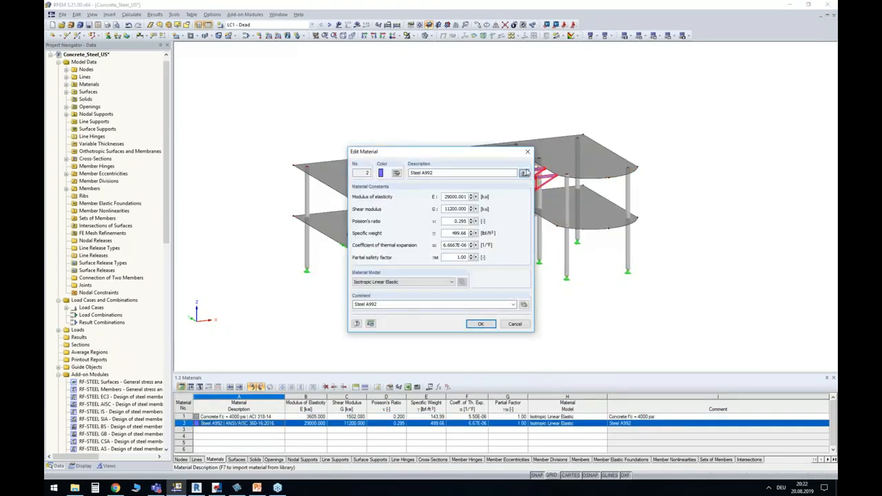
{"action": "key", "text": "F7"}
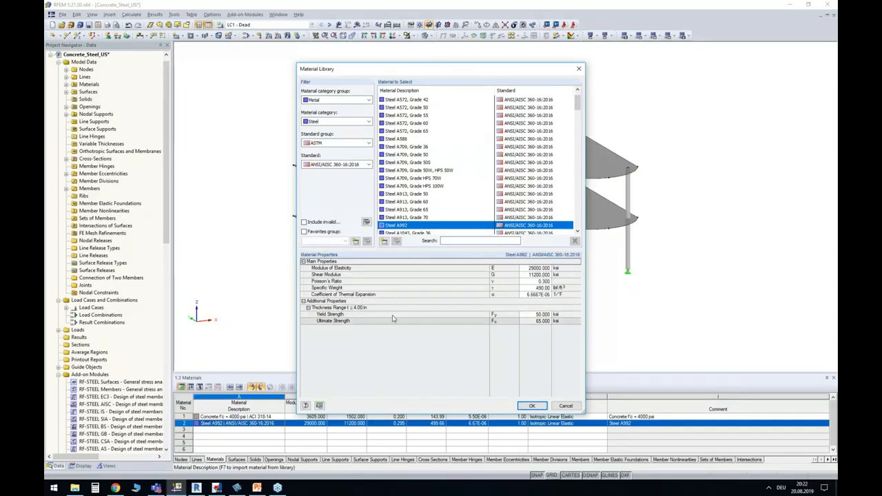
{"action": "left_click", "coordinate": [565, 406]}
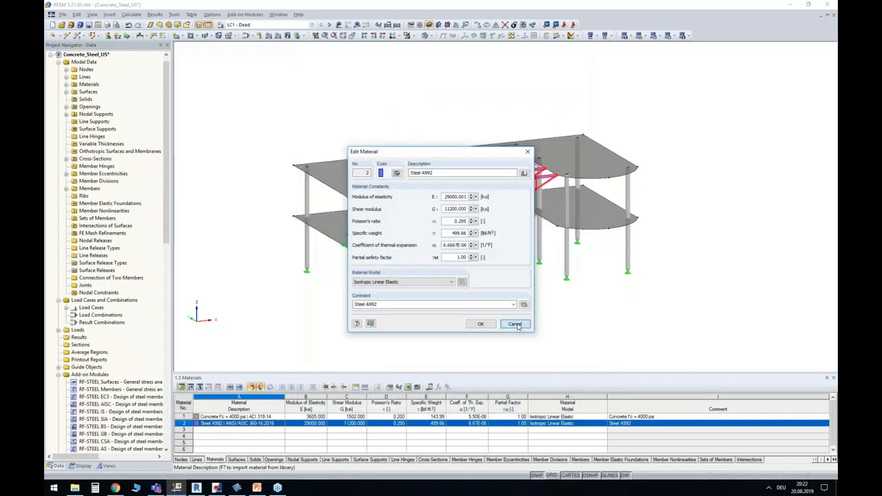
{"action": "left_click", "coordinate": [516, 325]}
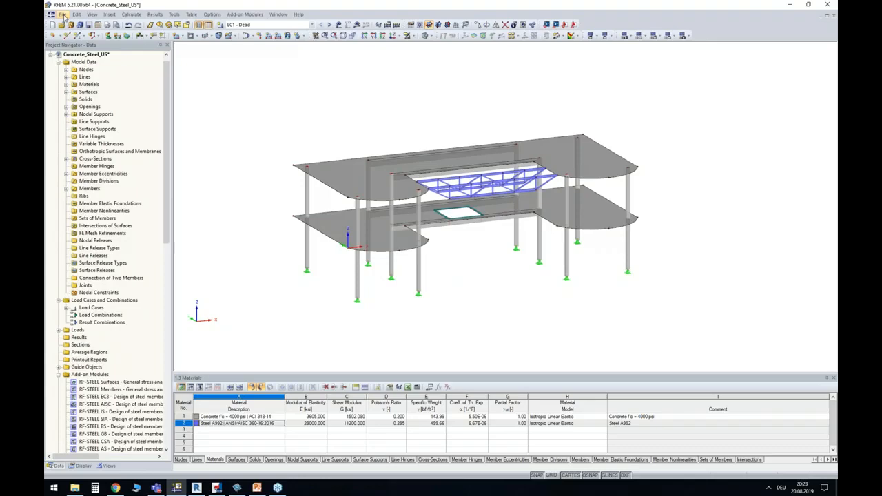
- Switch to Revit, open the RFEM export settings of the Dlubal link, and return to RFEM without exporting
{"action": "left_click", "coordinate": [197, 488]}
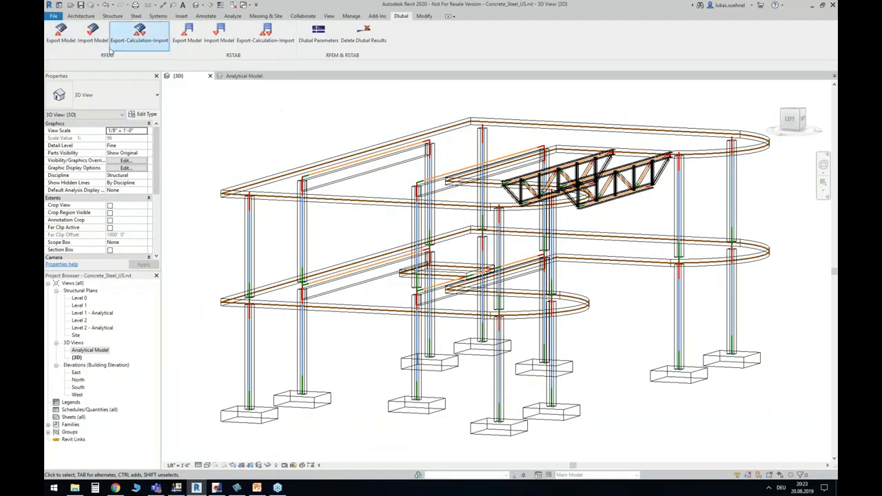
{"action": "left_click", "coordinate": [61, 33]}
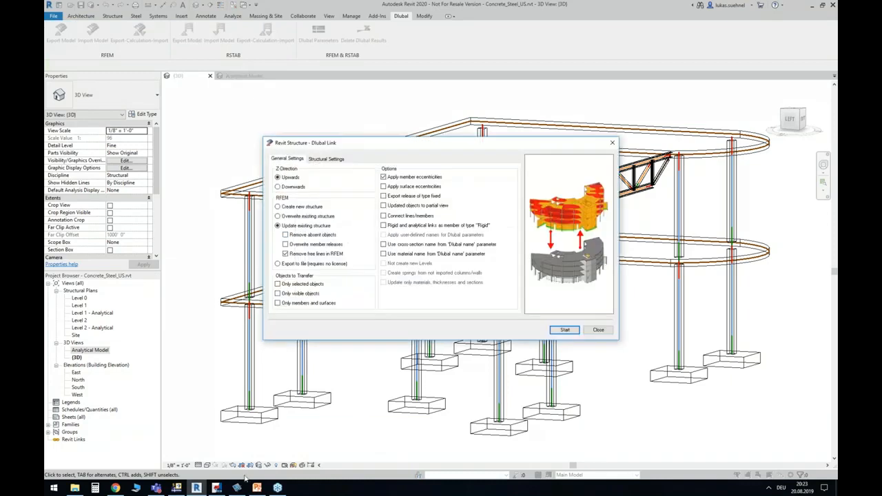
{"action": "left_click", "coordinate": [177, 488]}
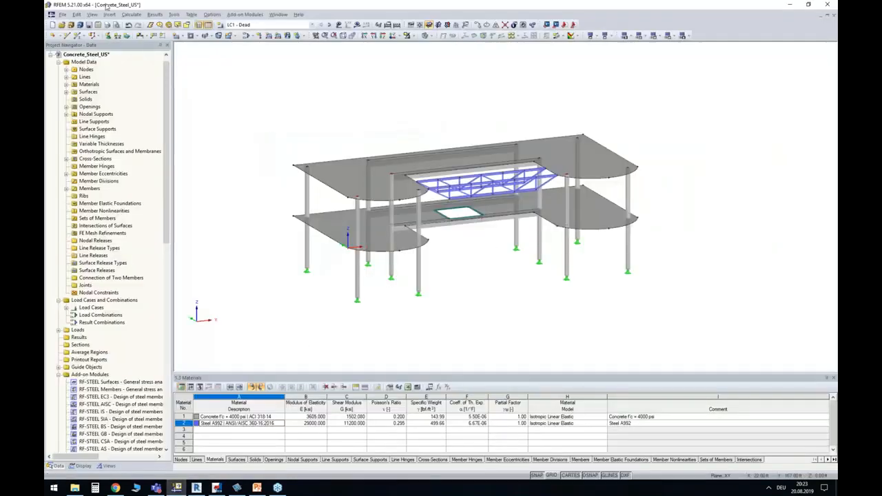
- Open the import detail settings in RFEM and examine the paths of the conversion files for materials and cross-sections
{"action": "left_click", "coordinate": [63, 15]}
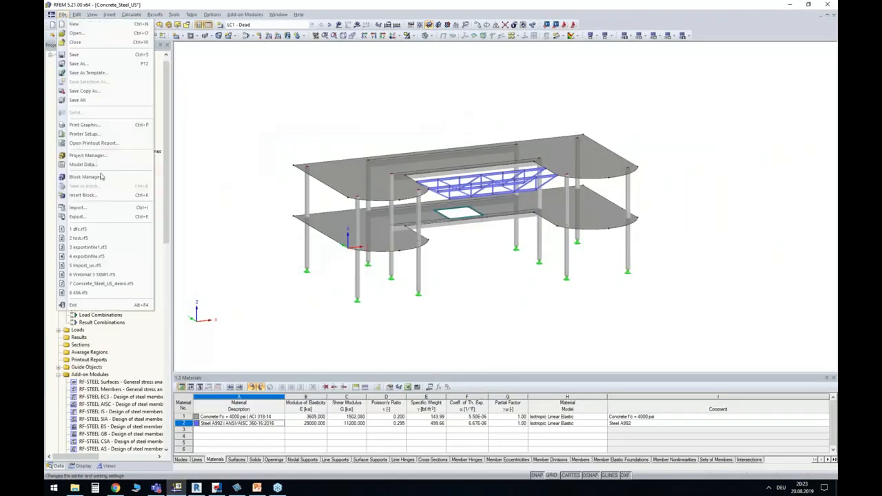
{"action": "left_click", "coordinate": [77, 208]}
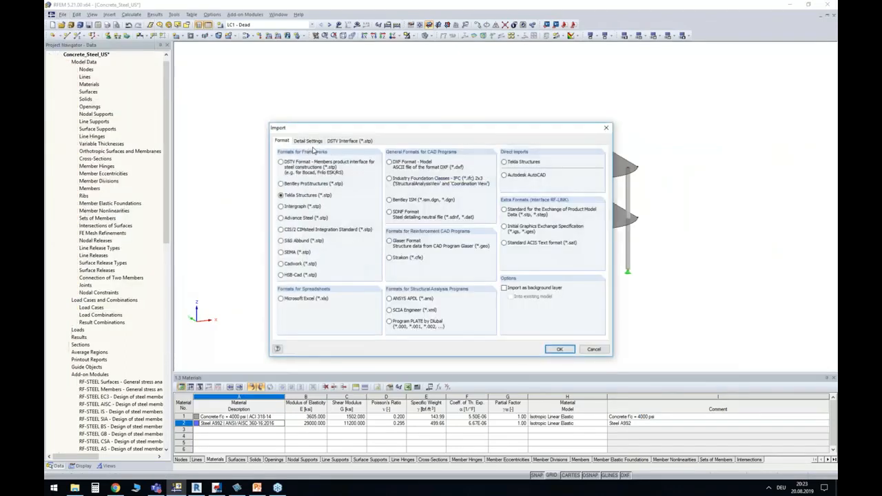
{"action": "left_click", "coordinate": [307, 141]}
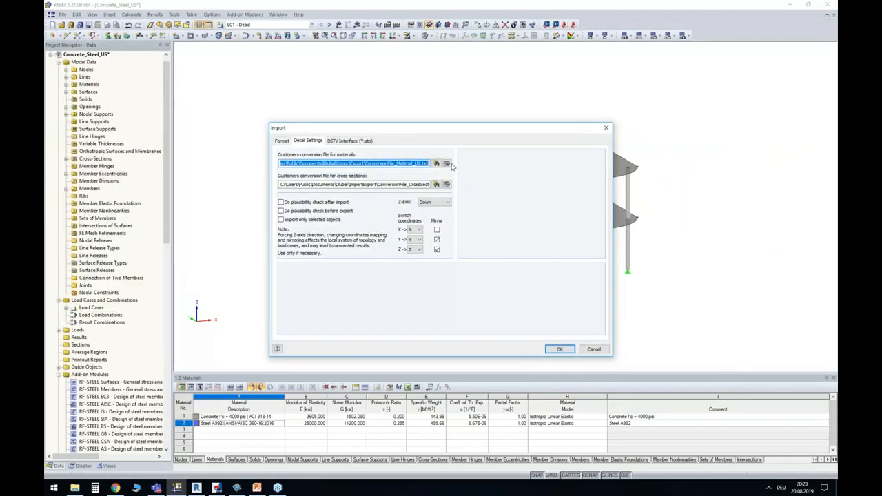
{"action": "left_click", "coordinate": [389, 162]}
{"action": "left_click_drag", "start_coordinate": [366, 165], "coordinate": [430, 164]}
{"action": "left_click_drag", "start_coordinate": [377, 185], "coordinate": [439, 185]}
- Examine the mapping of Concrete f'c = 4000 psi in the material conversion table, and leave the import settings without saving
{"action": "left_click", "coordinate": [421, 184]}
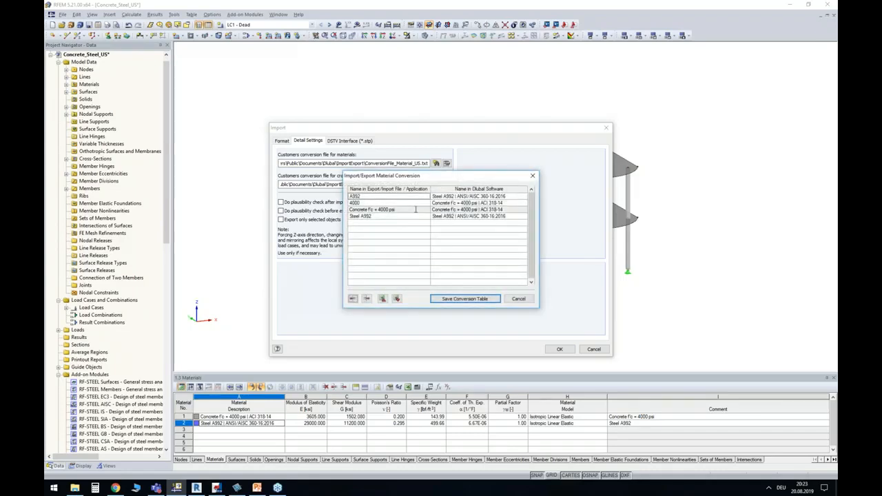
{"action": "left_click", "coordinate": [399, 211]}
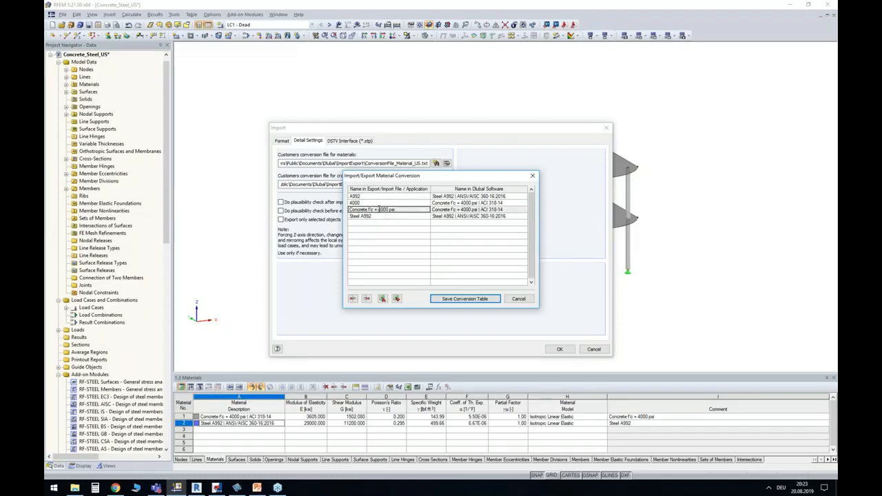
{"action": "left_click", "coordinate": [485, 210]}
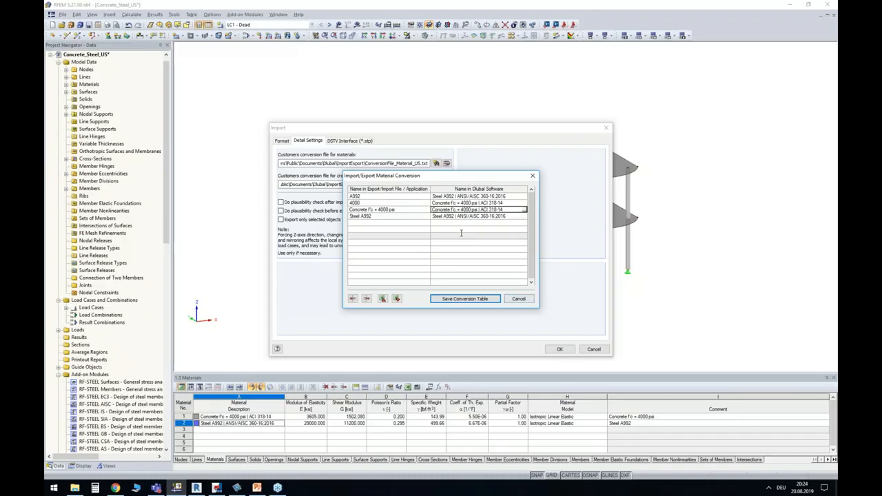
{"action": "left_click", "coordinate": [519, 299]}
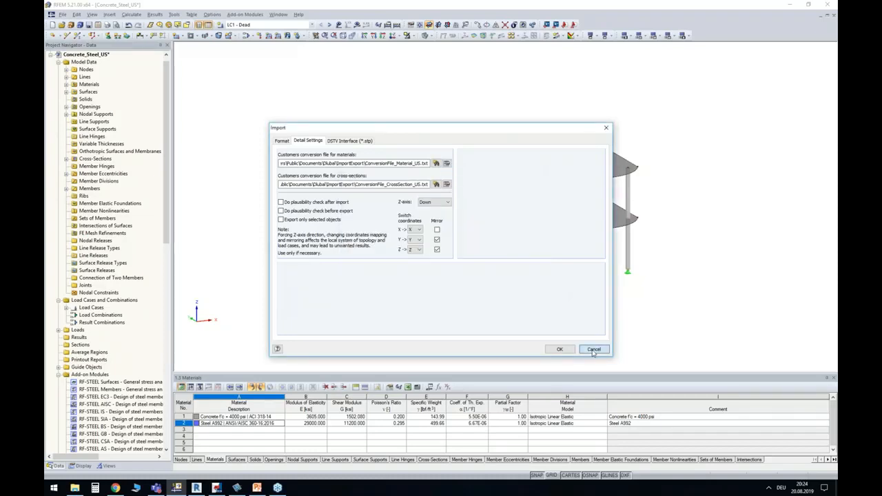
{"action": "left_click", "coordinate": [593, 349]}
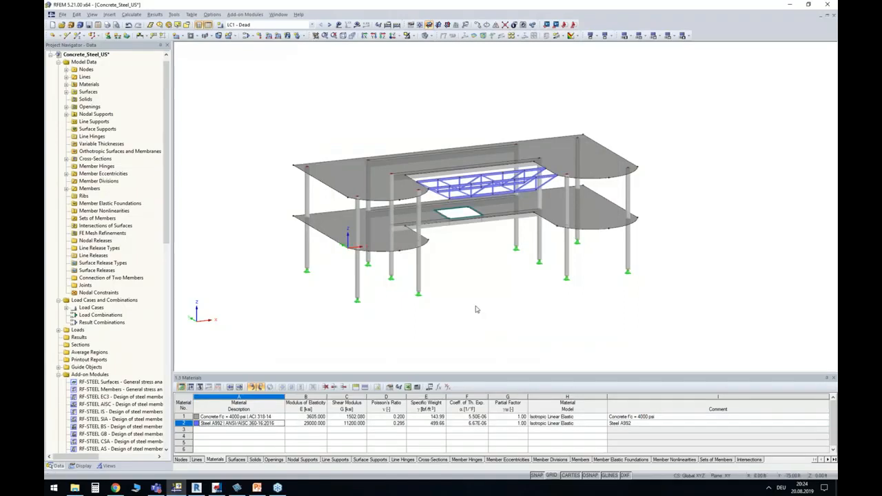
- Replace the nodal supports at all column bases with fixed supports
{"action": "middle_click_drag", "start_coordinate": [481, 291], "coordinate": [476, 287], "text": "ctrl"}
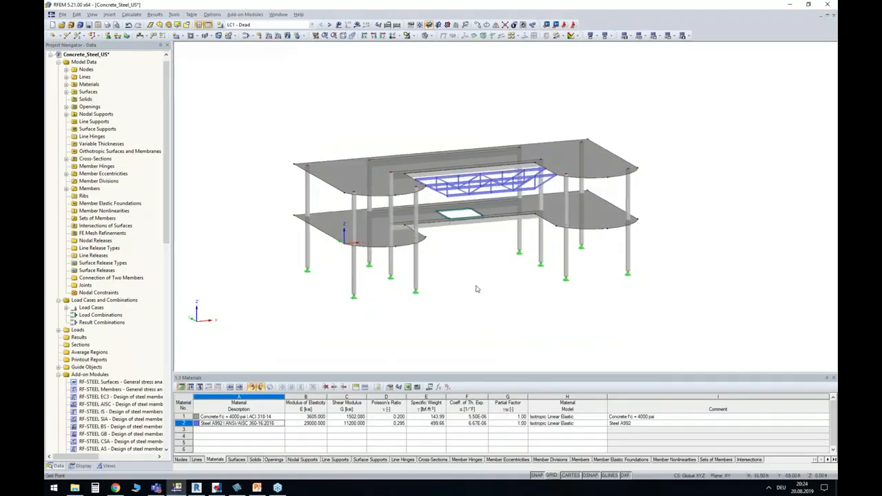
{"action": "middle_click_drag", "start_coordinate": [380, 303], "coordinate": [338, 295], "text": "ctrl"}
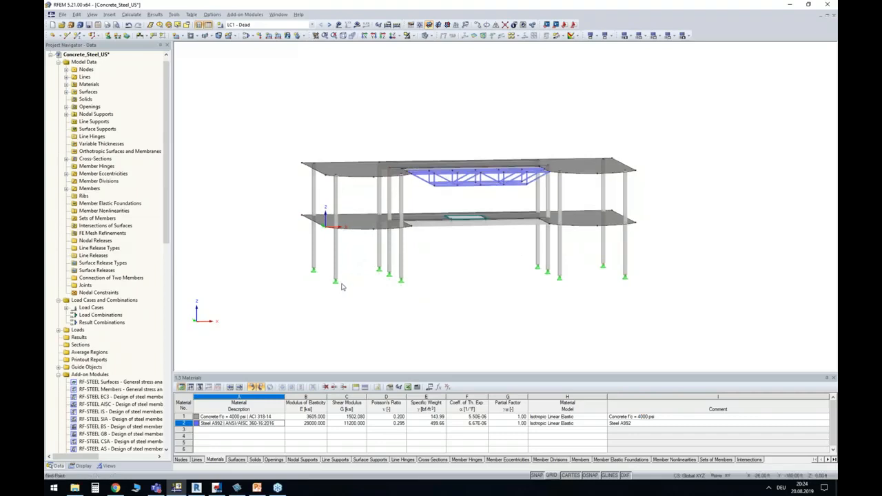
{"action": "scroll", "coordinate": [373, 281], "scroll_direction": "up", "scroll_amount": 3}
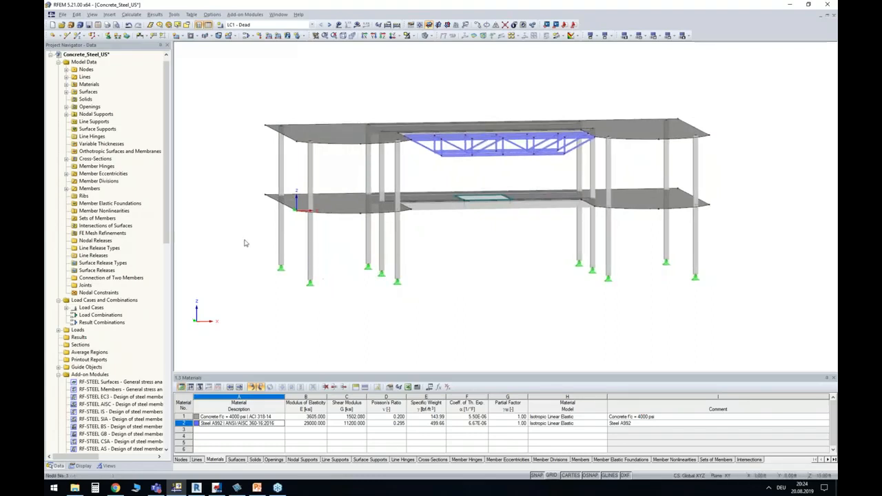
{"action": "left_click", "coordinate": [108, 36]}
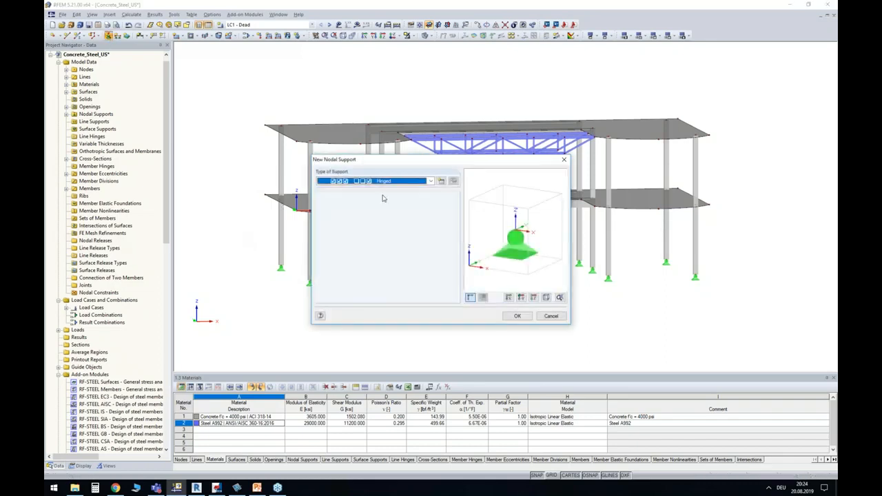
{"action": "left_click", "coordinate": [517, 316]}
{"action": "left_click_drag", "start_coordinate": [260, 241], "coordinate": [710, 297]}
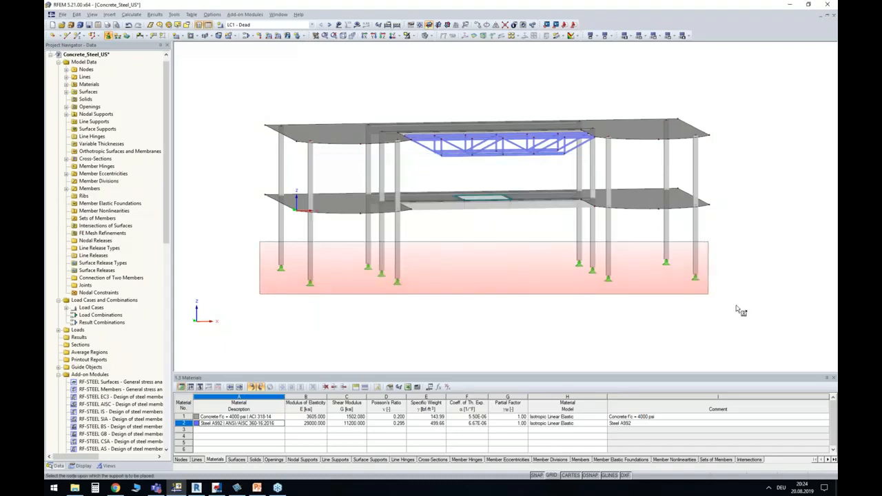
- Examine the column supports, the beams beneath the slabs, and the connection of the steel trusses to the roof slab
{"action": "middle_click_drag", "start_coordinate": [433, 246], "coordinate": [545, 220], "text": "ctrl"}
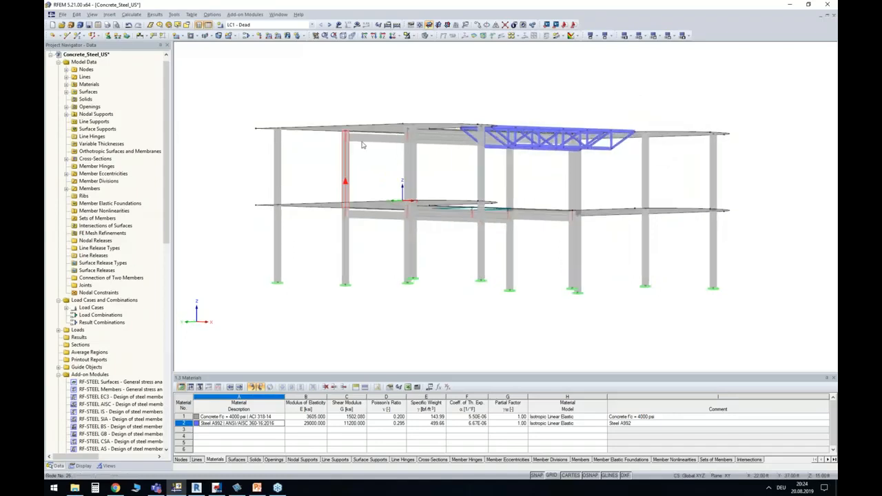
{"action": "scroll", "coordinate": [404, 193], "scroll_direction": "up", "scroll_amount": 5}
{"action": "scroll", "coordinate": [406, 198], "scroll_direction": "down", "scroll_amount": 3}
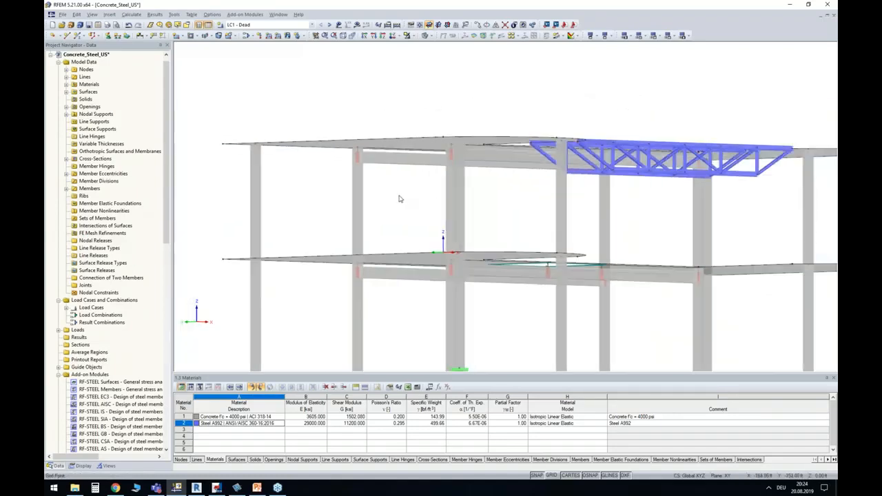
{"action": "middle_click_drag", "start_coordinate": [518, 222], "coordinate": [485, 311], "text": "ctrl"}
{"action": "scroll", "coordinate": [475, 214], "scroll_direction": "up", "scroll_amount": 3}
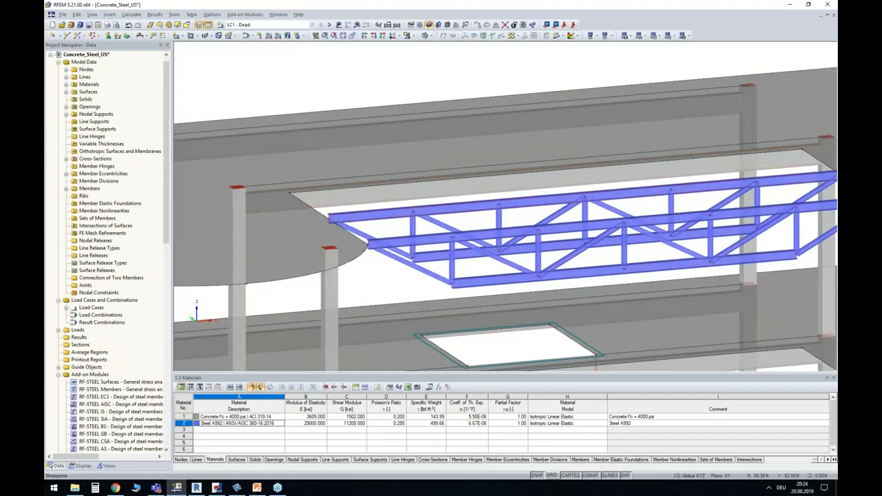
{"action": "middle_click_drag", "start_coordinate": [476, 226], "coordinate": [440, 227]}
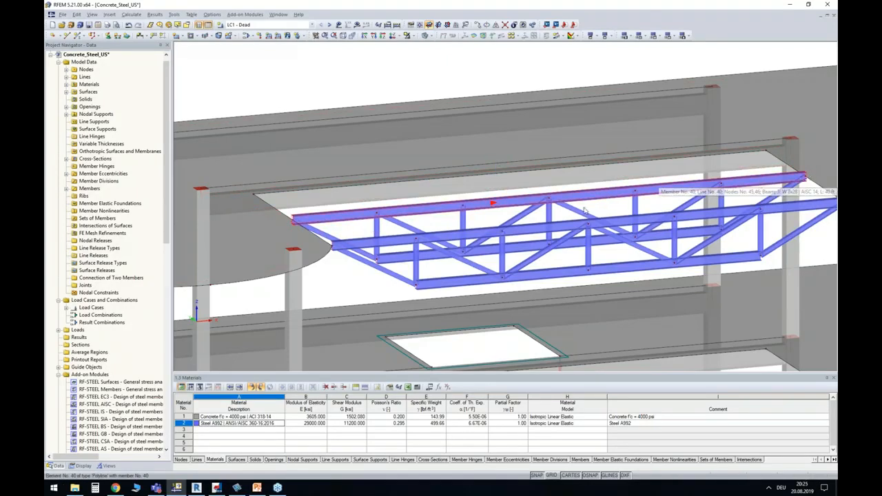
{"action": "scroll", "coordinate": [634, 250], "scroll_direction": "down", "scroll_amount": 5}
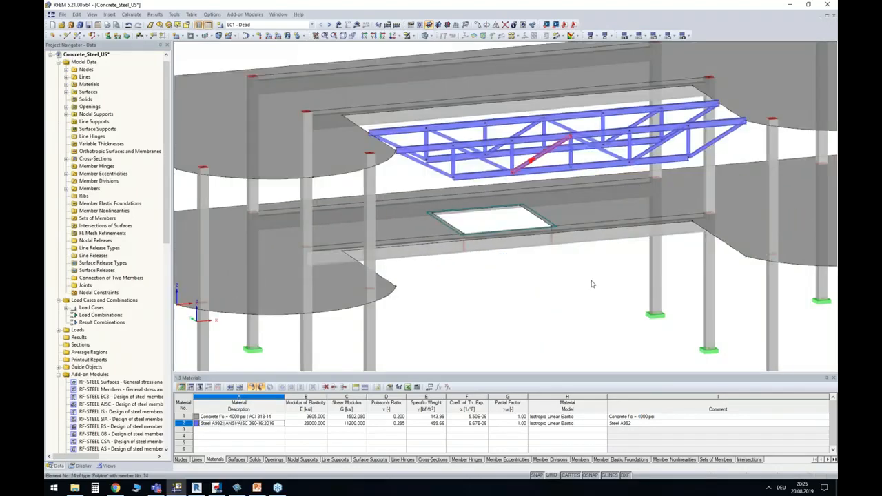
{"action": "scroll", "coordinate": [591, 283], "scroll_direction": "down", "scroll_amount": 5}
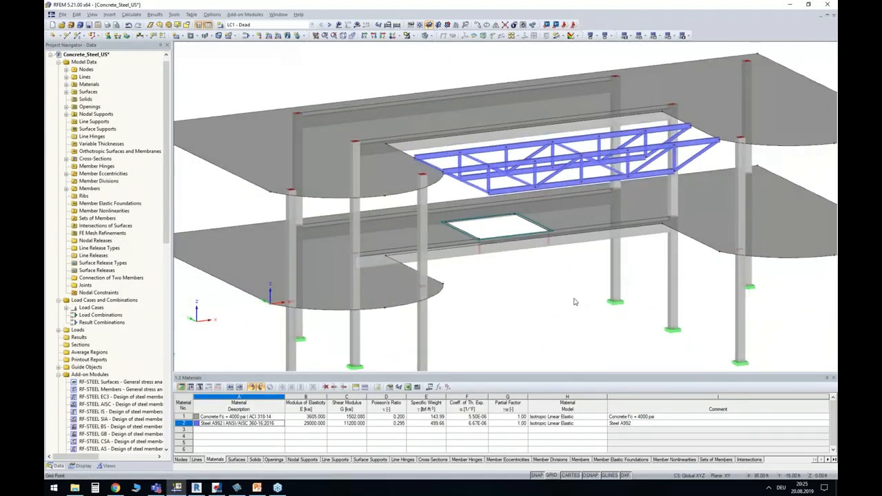
{"action": "scroll", "coordinate": [576, 302], "scroll_direction": "down", "scroll_amount": 1}
- Display the loads and look through the load cases LC1 - Dead, LC2 - Live, and LC3 - Wind
{"action": "left_click", "coordinate": [305, 25]}
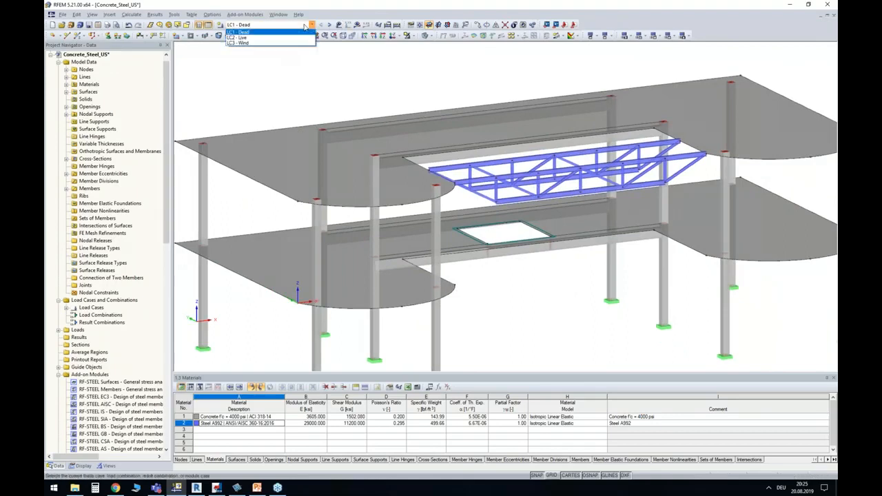
{"action": "left_click", "coordinate": [249, 32]}
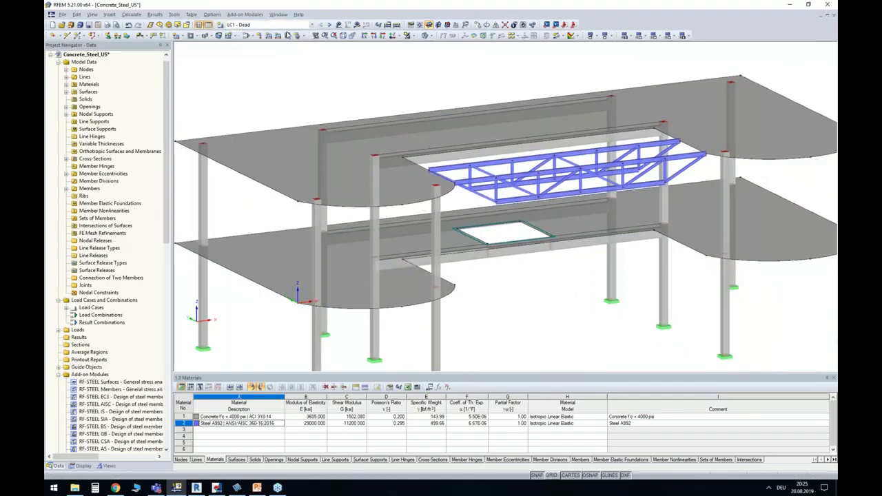
{"action": "left_click", "coordinate": [339, 25]}
{"action": "middle_click_drag", "start_coordinate": [264, 83], "coordinate": [371, 81], "text": "ctrl"}
{"action": "left_click", "coordinate": [328, 25]}
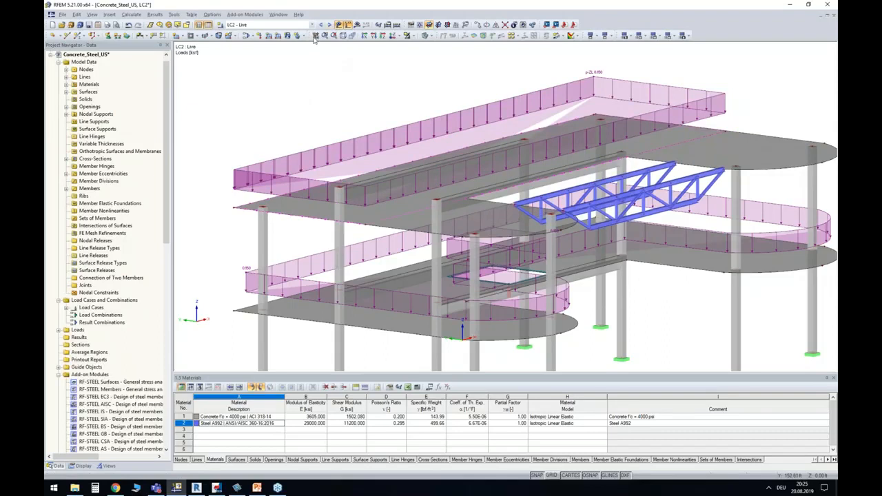
{"action": "left_click", "coordinate": [329, 25]}
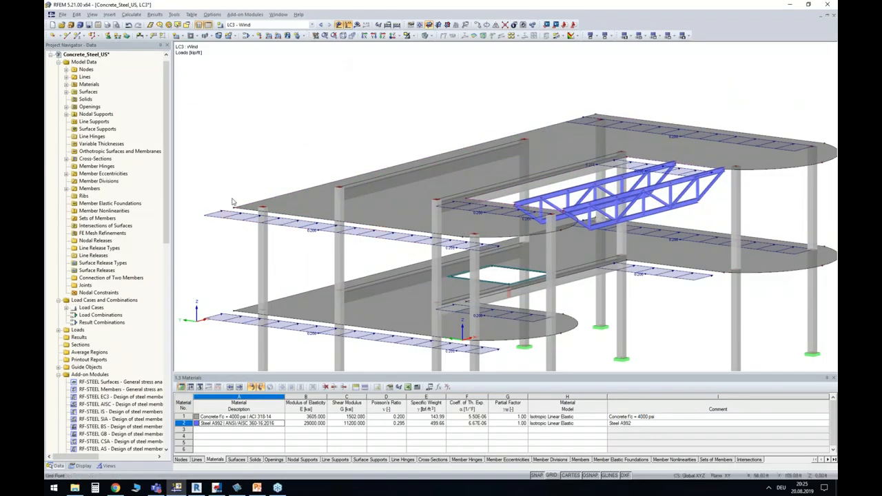
- Calculate LC1 - Dead, examine its global deformations with the loads hidden, and return to the model data
{"action": "scroll", "coordinate": [293, 131], "scroll_direction": "down", "scroll_amount": 2}
{"action": "middle_click_drag", "start_coordinate": [577, 252], "coordinate": [497, 247], "text": "ctrl"}
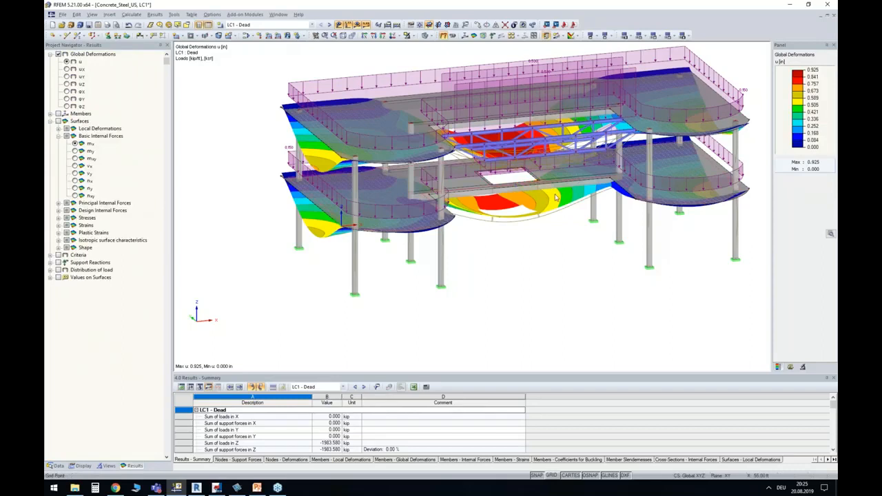
{"action": "middle_click_drag", "start_coordinate": [552, 233], "coordinate": [503, 262]}
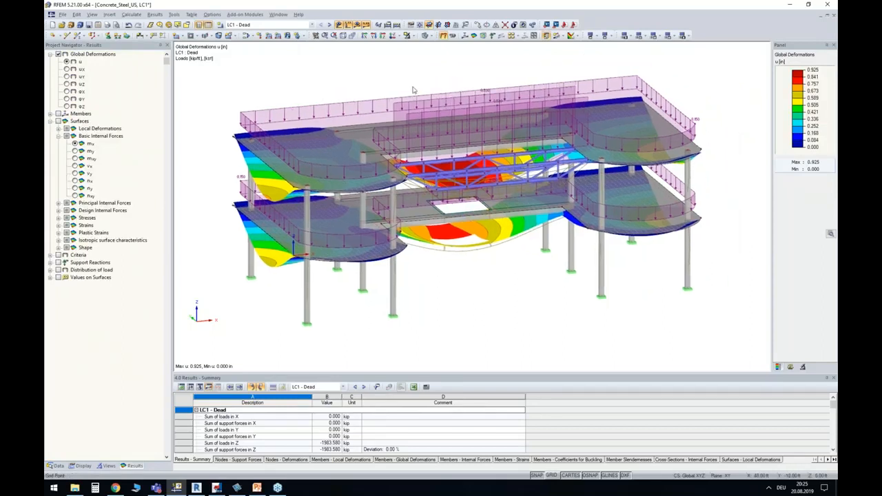
{"action": "left_click", "coordinate": [339, 25]}
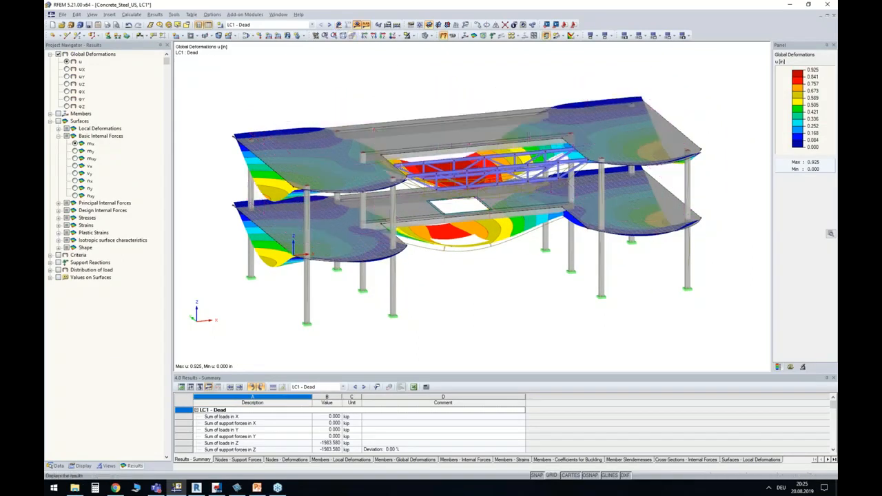
{"action": "left_click", "coordinate": [53, 466]}
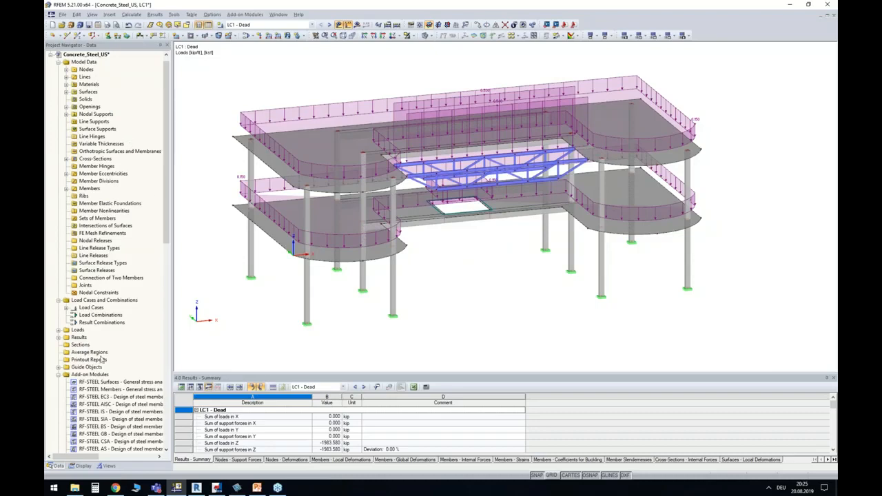
- Examine the Dead loads on the steel trusses and floor slabs from several sides of the building
{"action": "scroll", "coordinate": [101, 359], "scroll_direction": "down", "scroll_amount": 2}
{"action": "middle_click_drag", "start_coordinate": [591, 333], "coordinate": [699, 303], "text": "ctrl"}
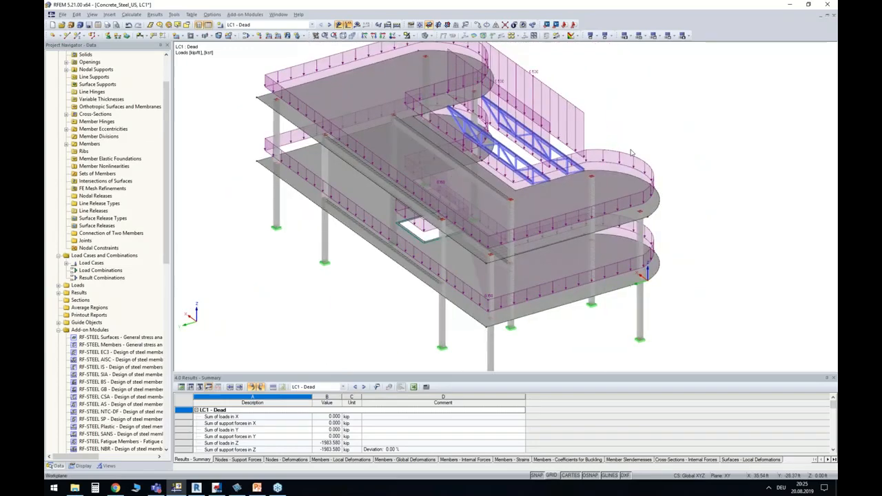
{"action": "scroll", "coordinate": [546, 163], "scroll_direction": "up", "scroll_amount": 5}
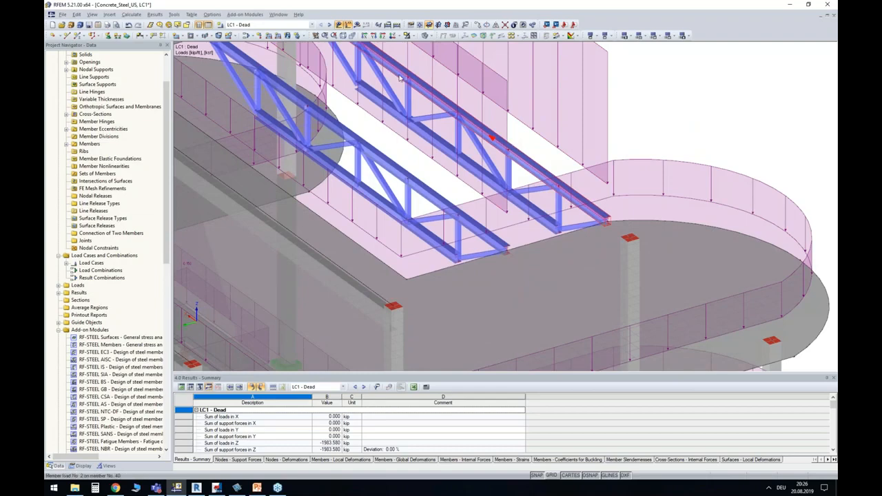
{"action": "scroll", "coordinate": [515, 147], "scroll_direction": "down", "scroll_amount": 5}
{"action": "middle_click_drag", "start_coordinate": [516, 147], "coordinate": [273, 214], "text": "ctrl"}
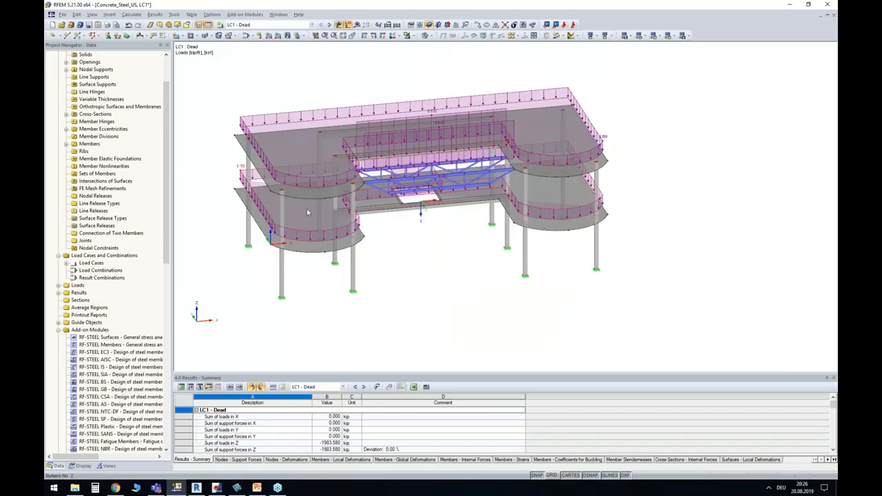
{"action": "middle_click_drag", "start_coordinate": [425, 254], "coordinate": [432, 235]}
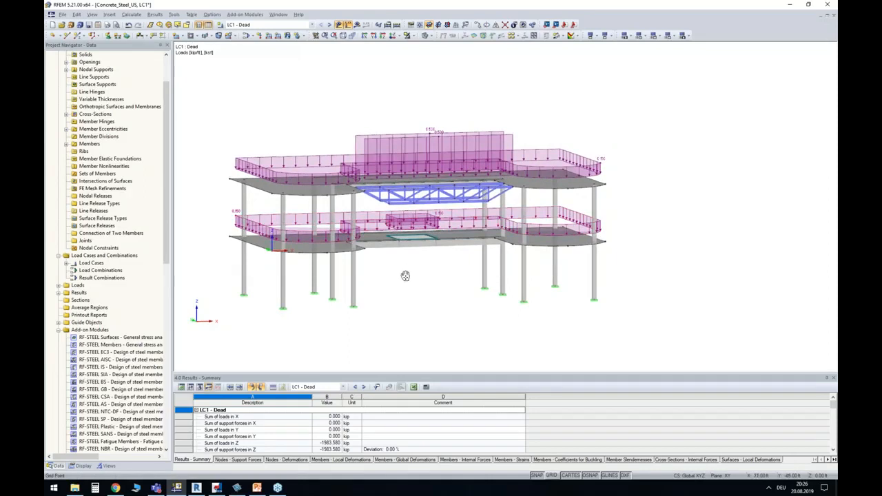
{"action": "middle_click_drag", "start_coordinate": [406, 275], "coordinate": [442, 285], "text": "ctrl"}
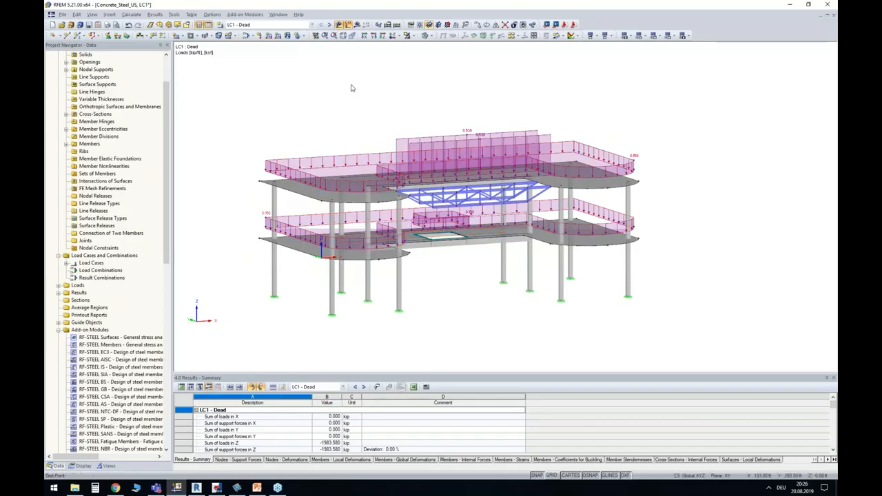
- Hide the loads of LC1 - Dead so that only the structural model is displayed
{"action": "middle_click_drag", "start_coordinate": [338, 103], "coordinate": [334, 111], "text": "ctrl"}
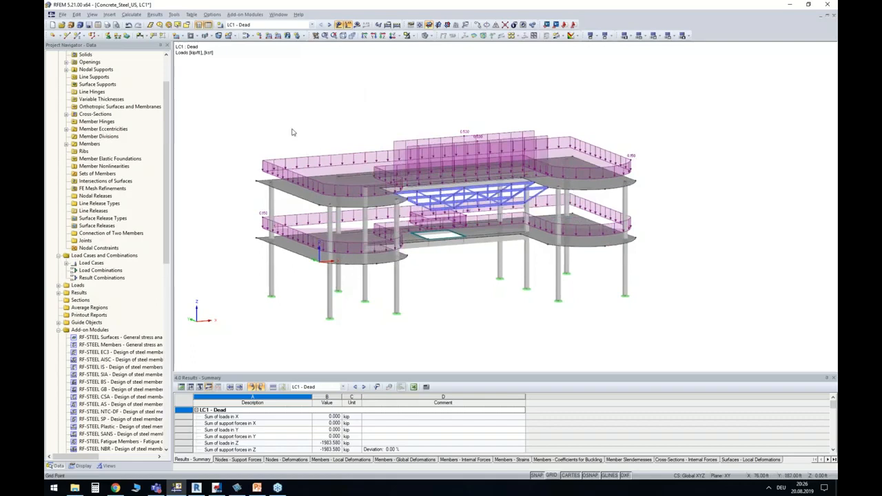
{"action": "left_click", "coordinate": [339, 25]}
{"action": "middle_click_drag", "start_coordinate": [360, 124], "coordinate": [337, 150], "text": "ctrl"}
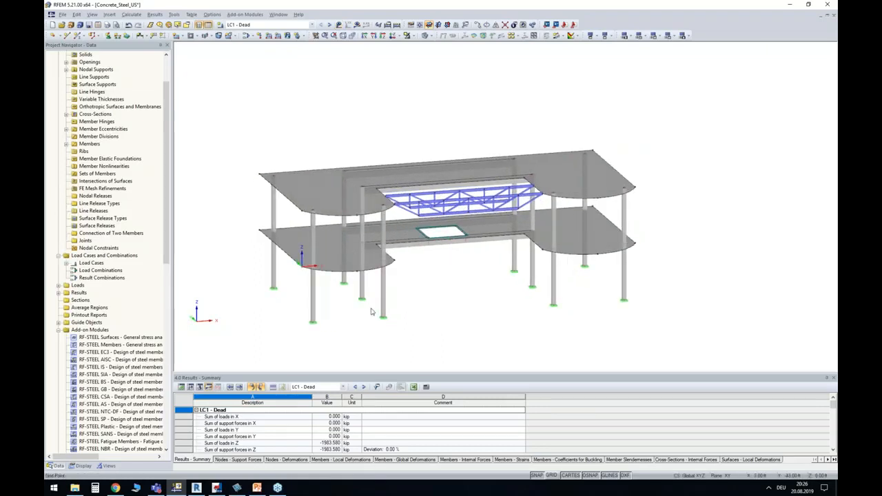
- Set the lower floor slab's constant thickness to 14 in and accept deleting the existing results
{"action": "left_click", "coordinate": [331, 256]}
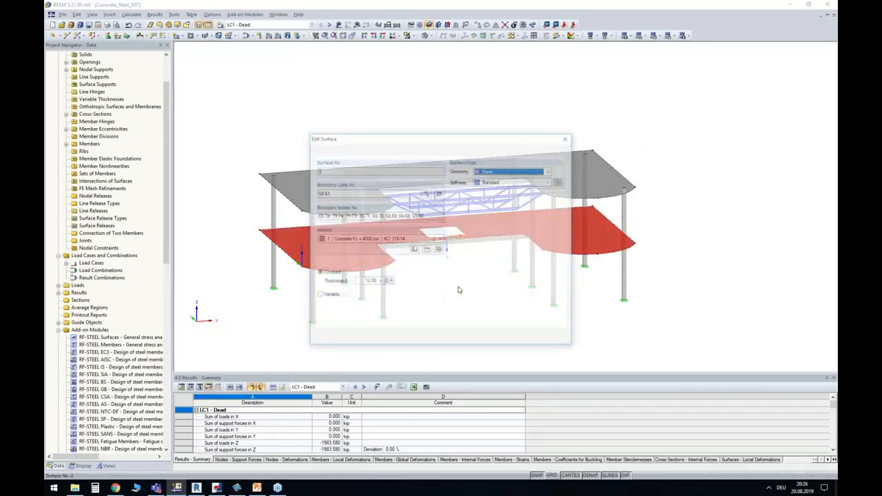
{"action": "left_click_drag", "start_coordinate": [494, 141], "coordinate": [717, 130]}
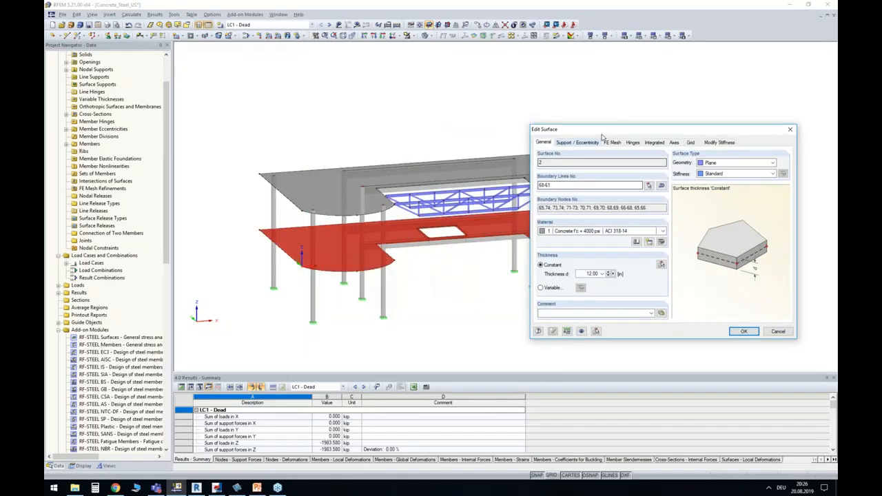
{"action": "left_click_drag", "start_coordinate": [603, 131], "coordinate": [465, 94]}
{"action": "left_click", "coordinate": [462, 237]}
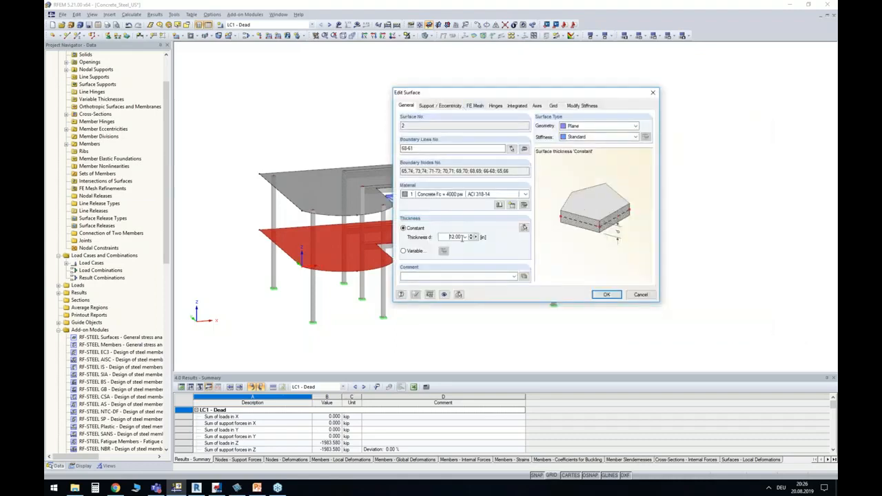
{"action": "type", "text": "14"}
{"action": "left_click", "coordinate": [606, 294]}
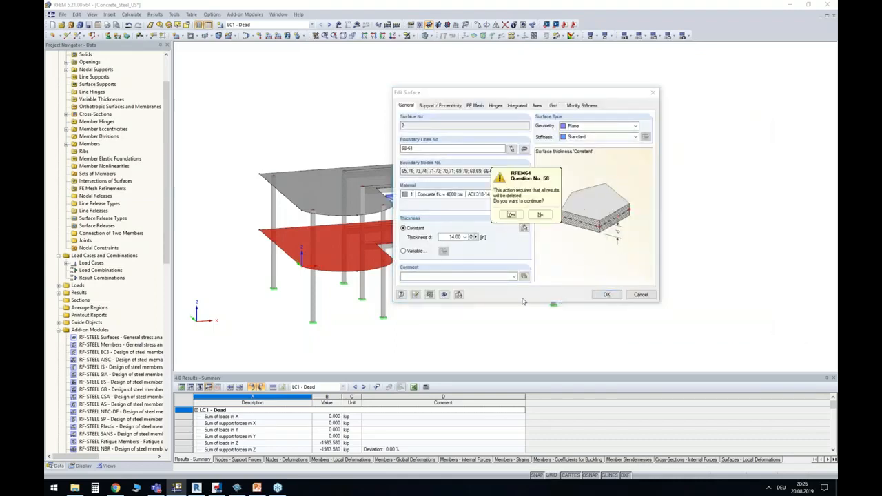
{"action": "left_click", "coordinate": [510, 215]}
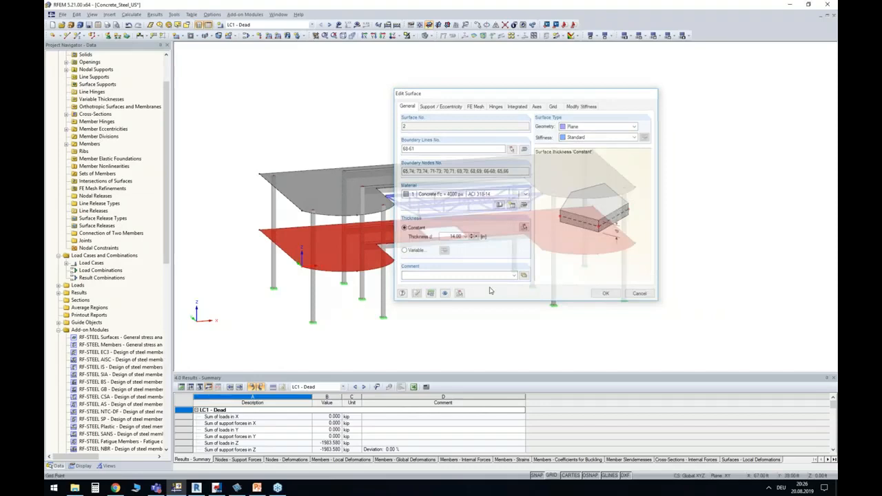
- Change the cross-section of the steel truss's top chord to W 8x31
{"action": "scroll", "coordinate": [426, 202], "scroll_direction": "up", "scroll_amount": 3}
{"action": "scroll", "coordinate": [425, 202], "scroll_direction": "up", "scroll_amount": 3}
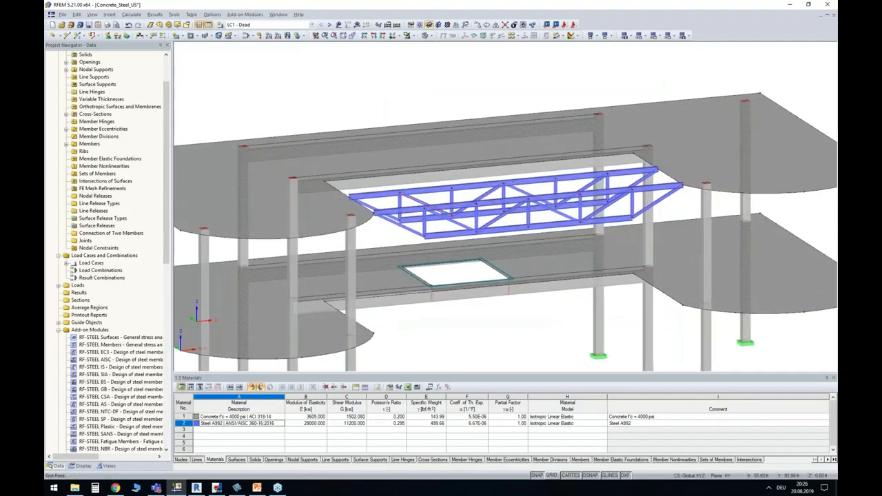
{"action": "scroll", "coordinate": [386, 217], "scroll_direction": "up", "scroll_amount": 4}
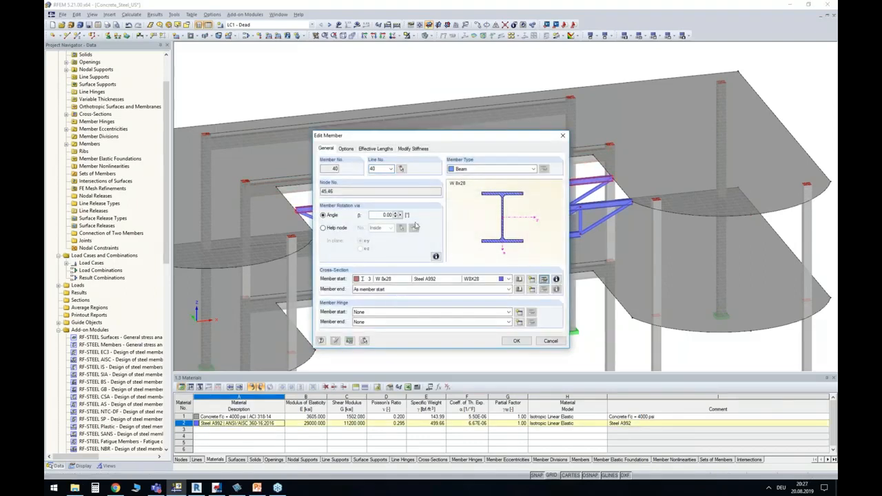
{"action": "left_click", "coordinate": [544, 278]}
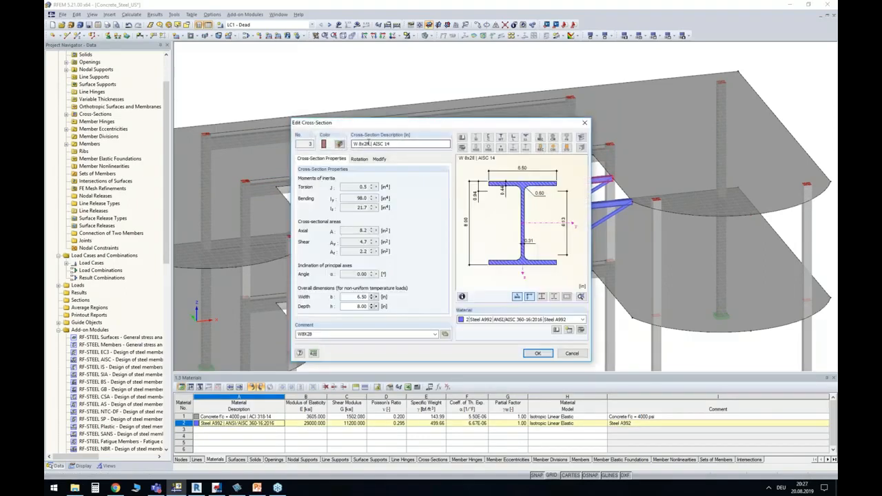
{"action": "left_click_drag", "start_coordinate": [363, 144], "coordinate": [370, 144]}
{"action": "type", "text": "31"}
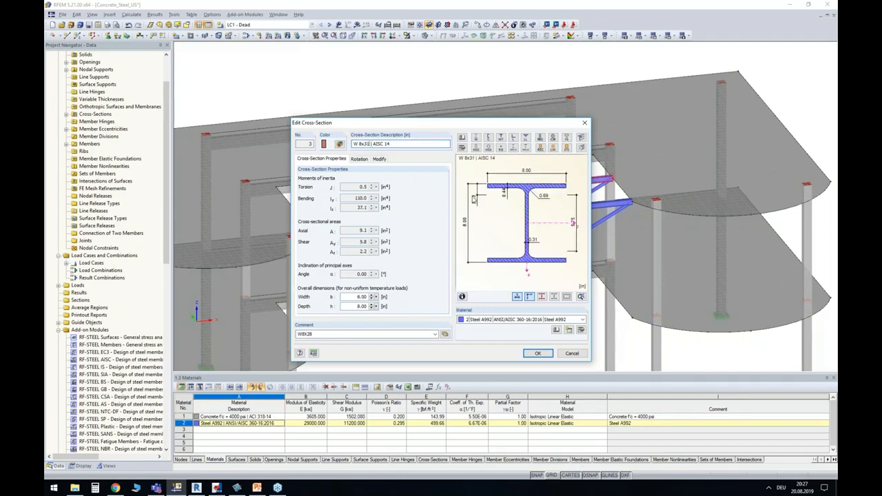
{"action": "left_click", "coordinate": [537, 353]}
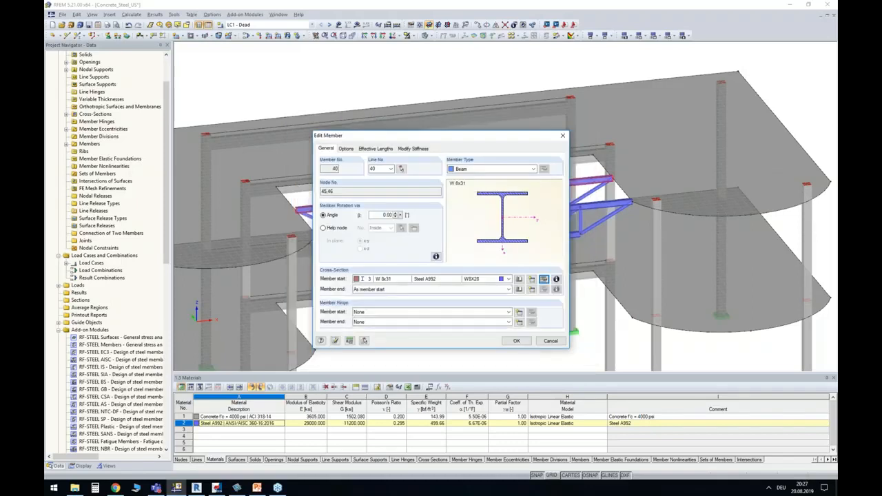
{"action": "left_click", "coordinate": [522, 343]}
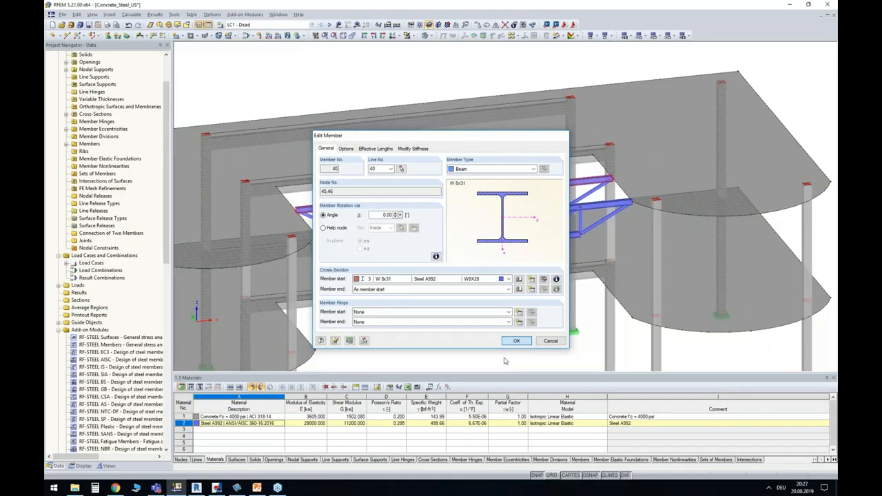
- Add a Rectangle 8/18 concrete beam under the roof slab, connecting the inner column heads of the front and rear beams at one end
{"action": "middle_click_drag", "start_coordinate": [505, 344], "coordinate": [458, 300], "text": "ctrl"}
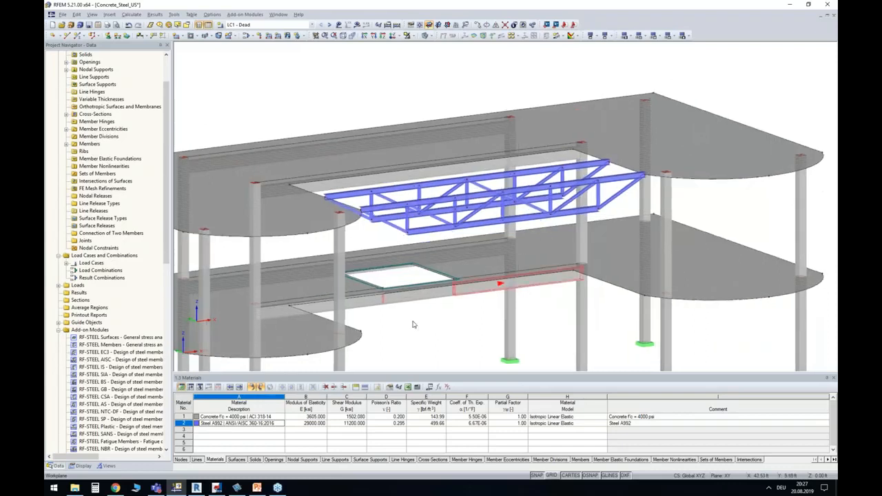
{"action": "middle_click_drag", "start_coordinate": [410, 314], "coordinate": [321, 211], "text": "ctrl"}
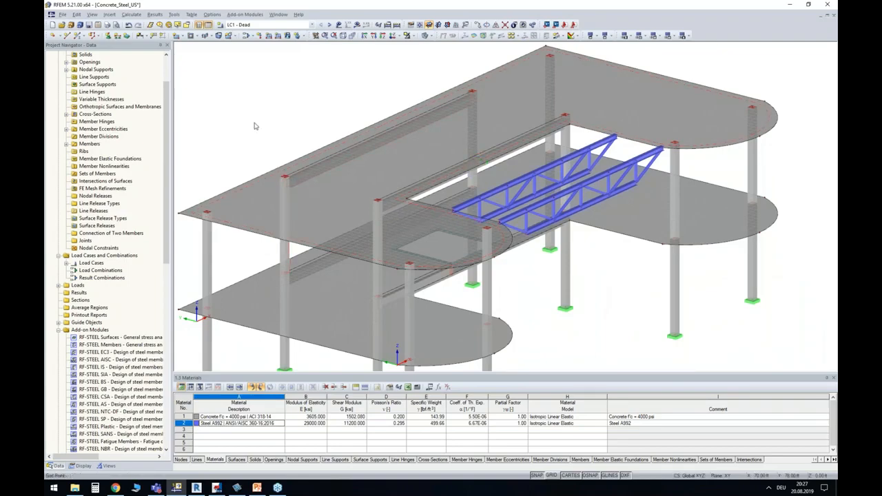
{"action": "left_click", "coordinate": [79, 36]}
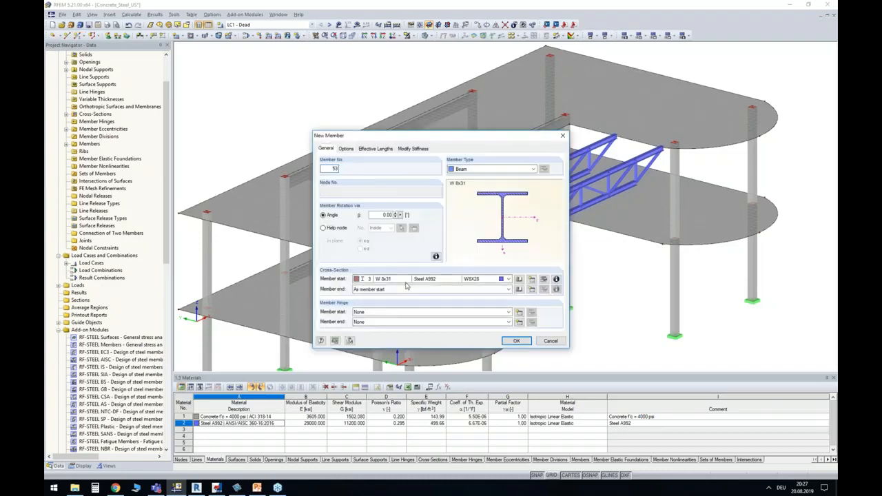
{"action": "left_click", "coordinate": [405, 280]}
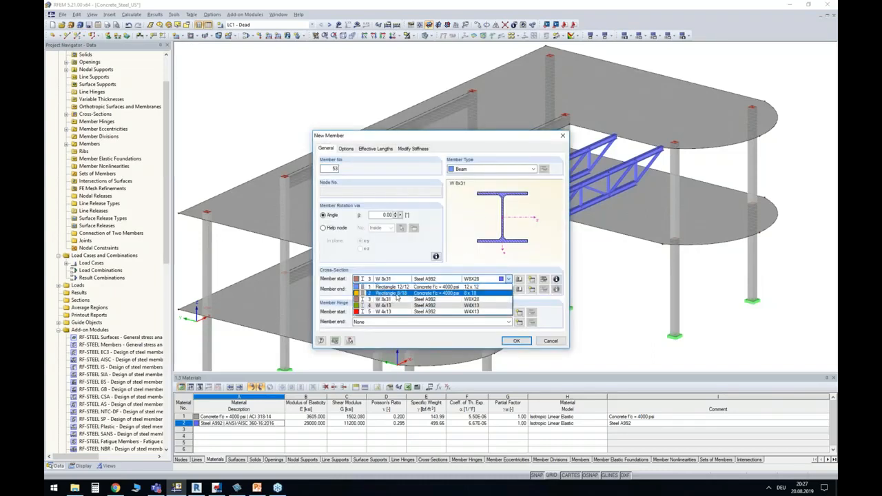
{"action": "left_click", "coordinate": [397, 295]}
{"action": "left_click", "coordinate": [516, 342]}
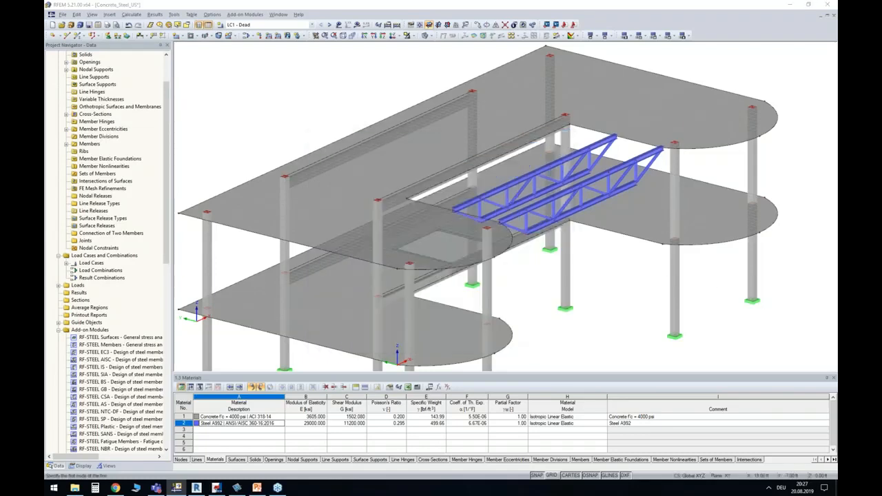
{"action": "left_click", "coordinate": [284, 177]}
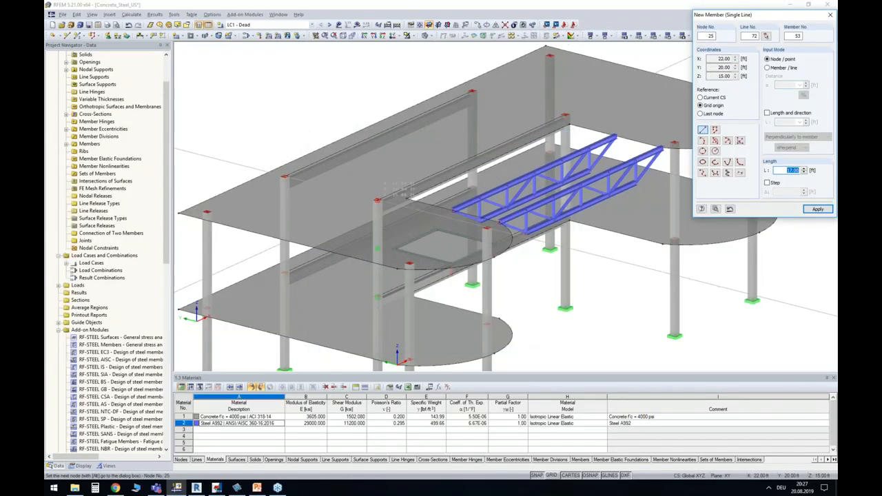
{"action": "left_click", "coordinate": [377, 199]}
{"action": "key", "text": "Escape"}
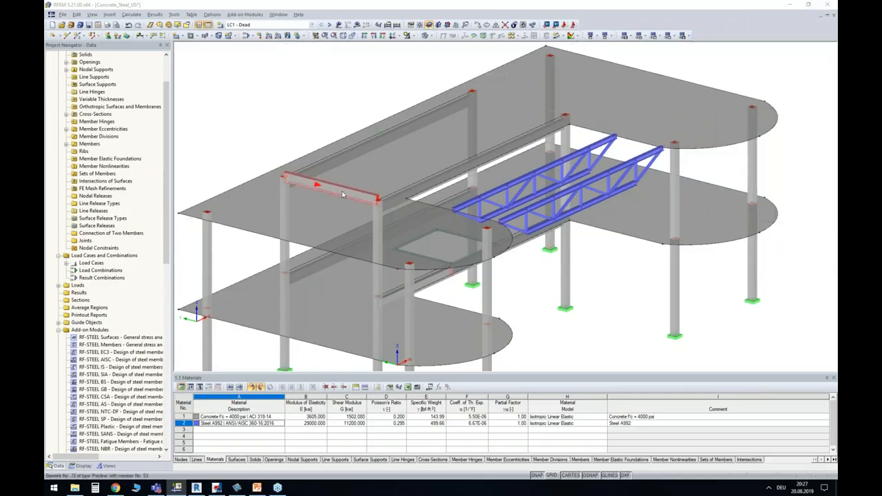
- Assign the existing member eccentricity to the new concrete roof beam
{"action": "double_click", "coordinate": [346, 188]}
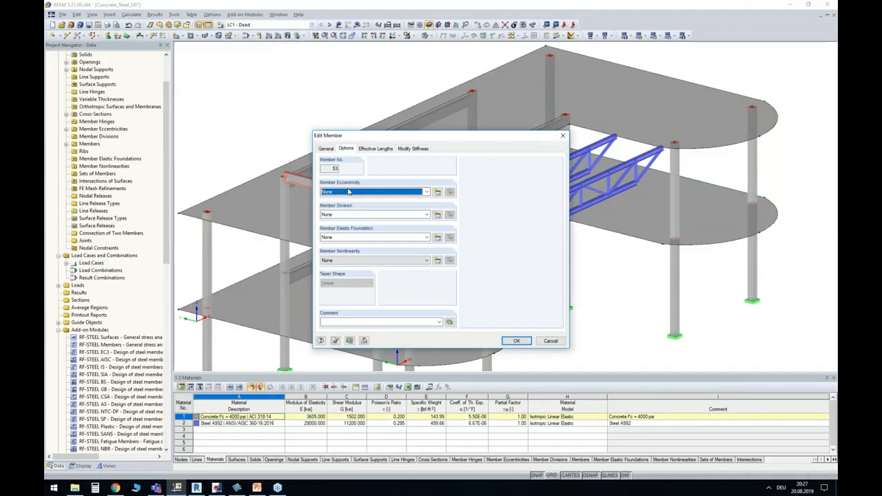
{"action": "scroll", "coordinate": [349, 195], "scroll_direction": "down", "scroll_amount": 1}
{"action": "left_click", "coordinate": [515, 342]}
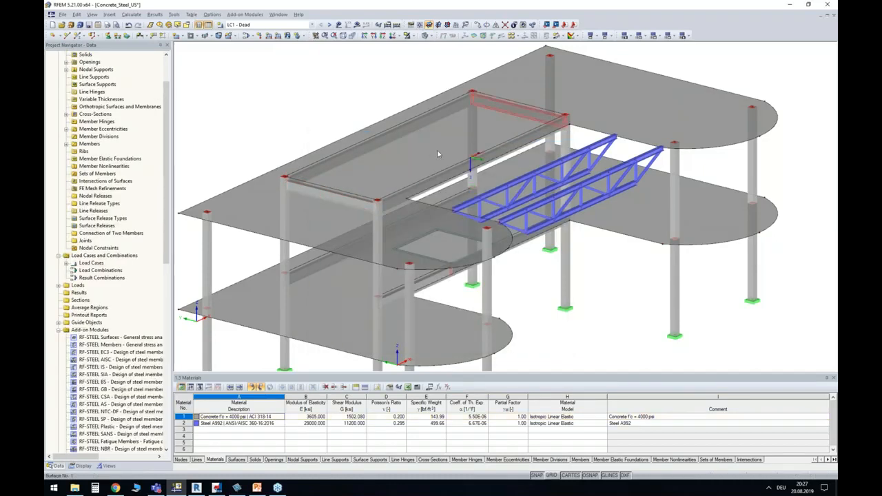
- Recalculate LC1 - Dead and examine the slabs' basic internal forces m-x together with the members' axial forces N
{"action": "middle_click_drag", "start_coordinate": [588, 337], "coordinate": [457, 250], "text": "ctrl"}
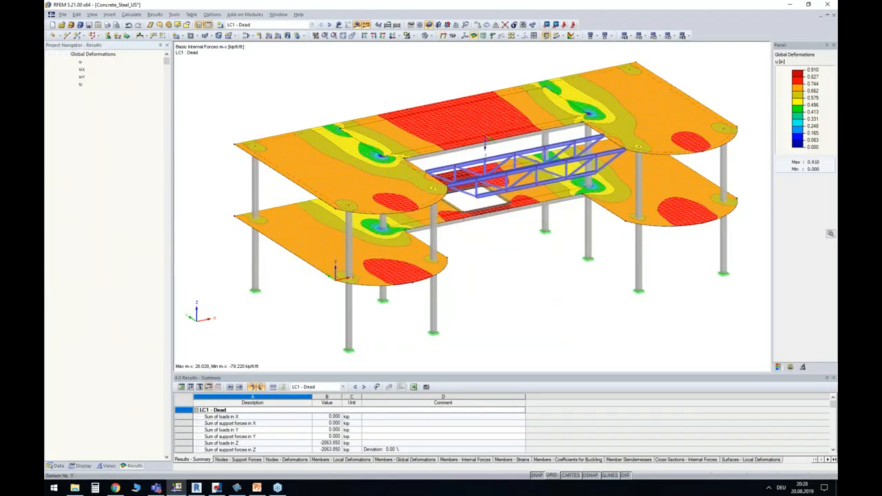
{"action": "middle_click_drag", "start_coordinate": [409, 109], "coordinate": [396, 88], "text": "ctrl"}
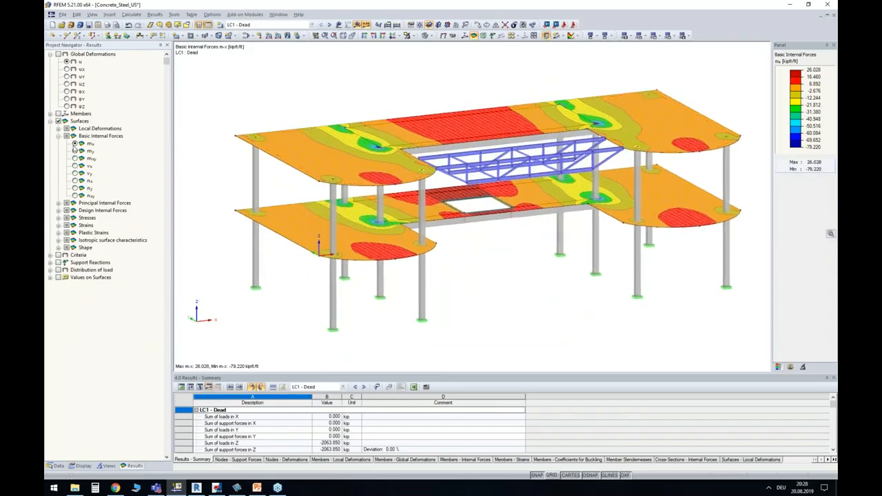
{"action": "left_click", "coordinate": [50, 114]}
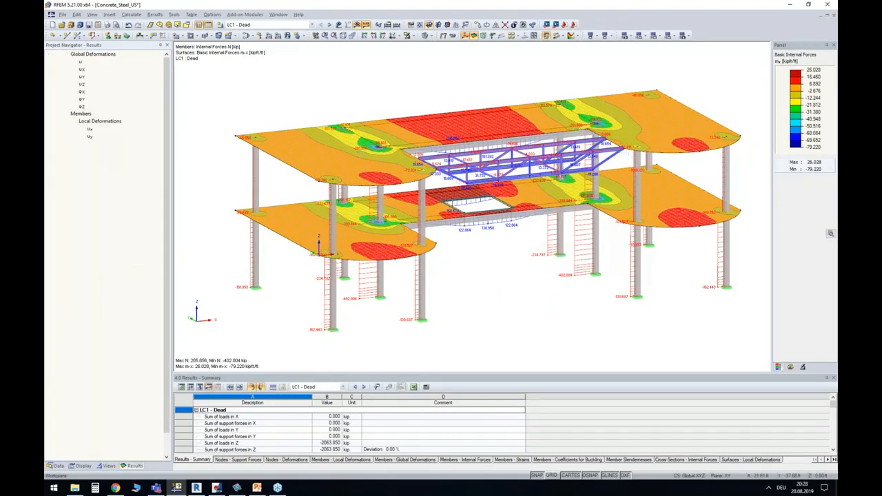
{"action": "left_click", "coordinate": [75, 181]}
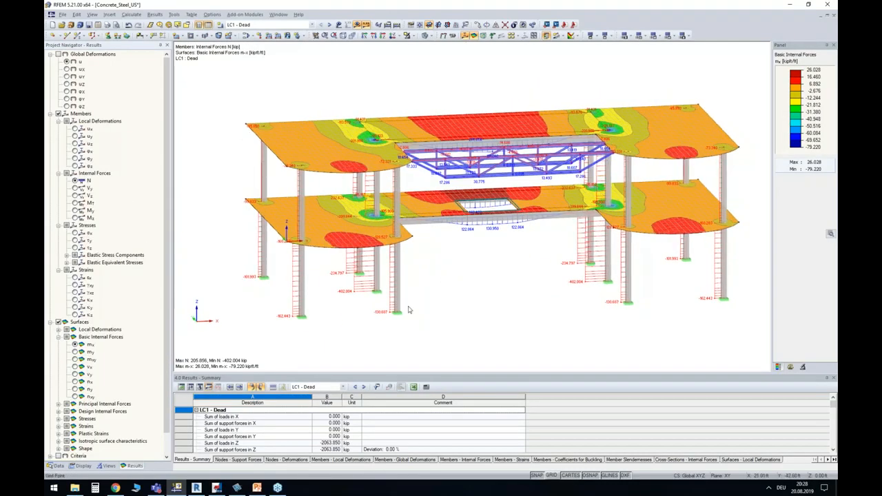
{"action": "scroll", "coordinate": [406, 314], "scroll_direction": "up", "scroll_amount": 1}
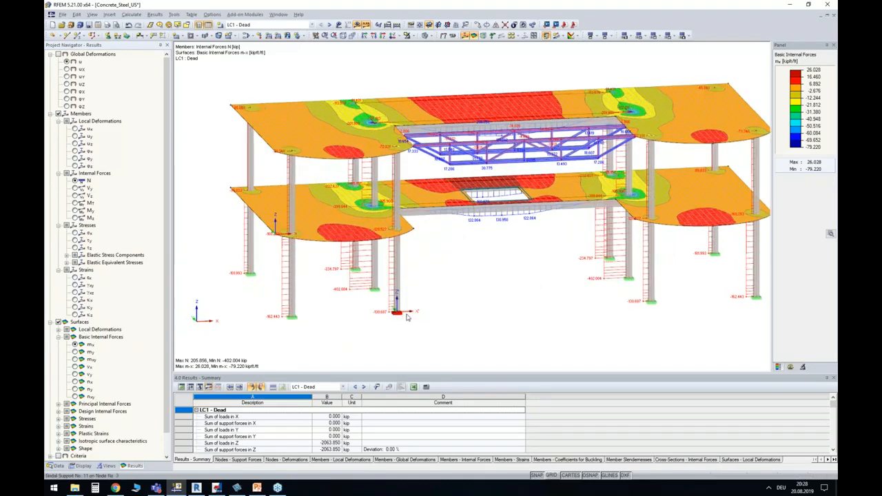
{"action": "middle_click_drag", "start_coordinate": [448, 274], "coordinate": [419, 272], "text": "ctrl"}
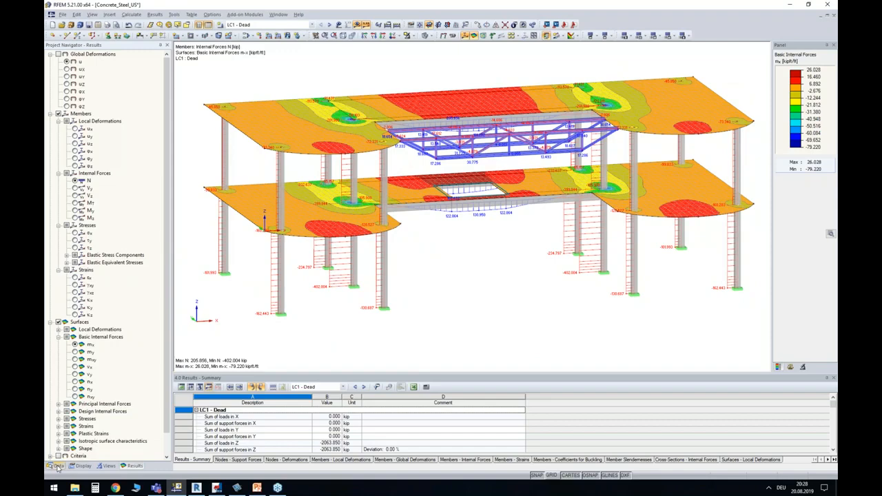
- Open the RF-CONCRETE Surfaces add-on module for the reinforced concrete design of the slabs
{"action": "left_click", "coordinate": [58, 466]}
{"action": "scroll", "coordinate": [122, 287], "scroll_direction": "down", "scroll_amount": 3}
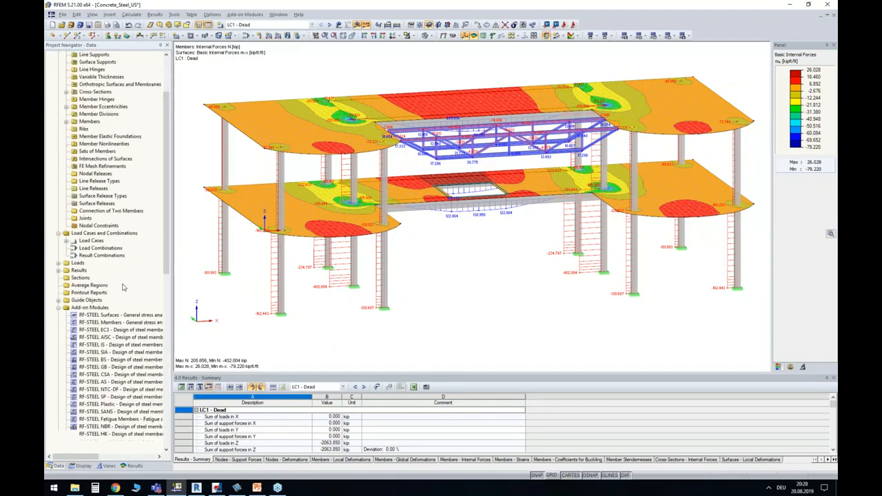
{"action": "scroll", "coordinate": [122, 287], "scroll_direction": "down", "scroll_amount": 6}
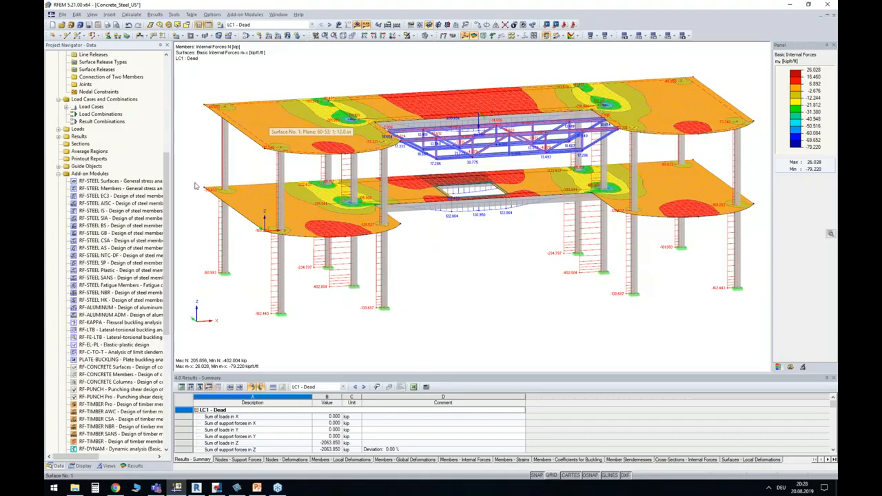
{"action": "double_click", "coordinate": [111, 370]}
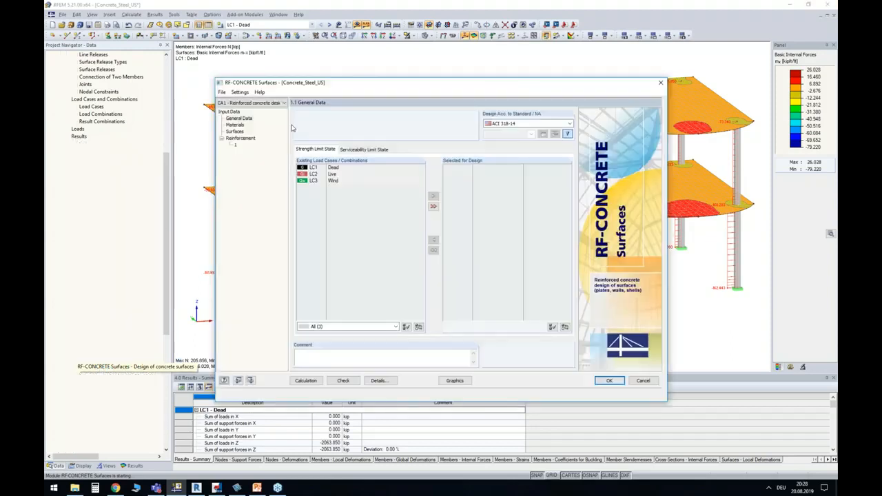
- Restrict the reinforcement group to the roof slab instead of all surfaces and run the concrete design calculation
{"action": "left_click", "coordinate": [236, 144]}
{"action": "left_click", "coordinate": [633, 133]}
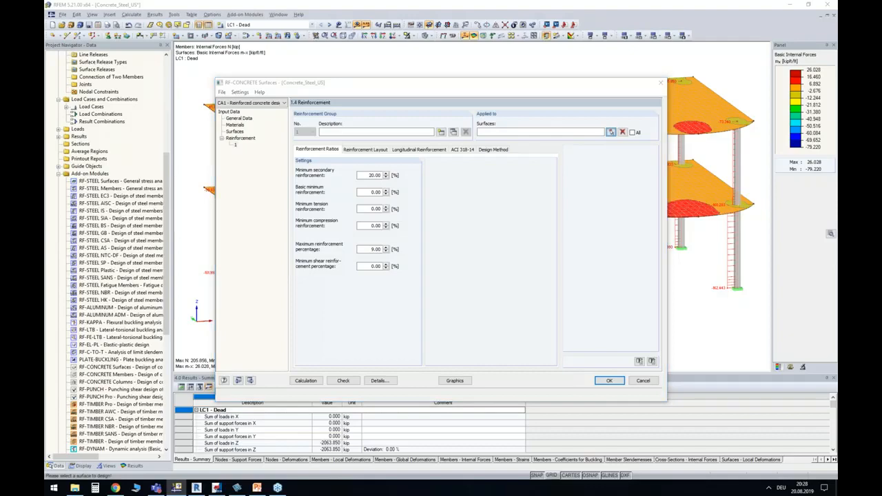
{"action": "left_click", "coordinate": [612, 133]}
{"action": "left_click", "coordinate": [296, 111]}
{"action": "left_click", "coordinate": [142, 81]}
{"action": "left_click", "coordinate": [307, 381]}
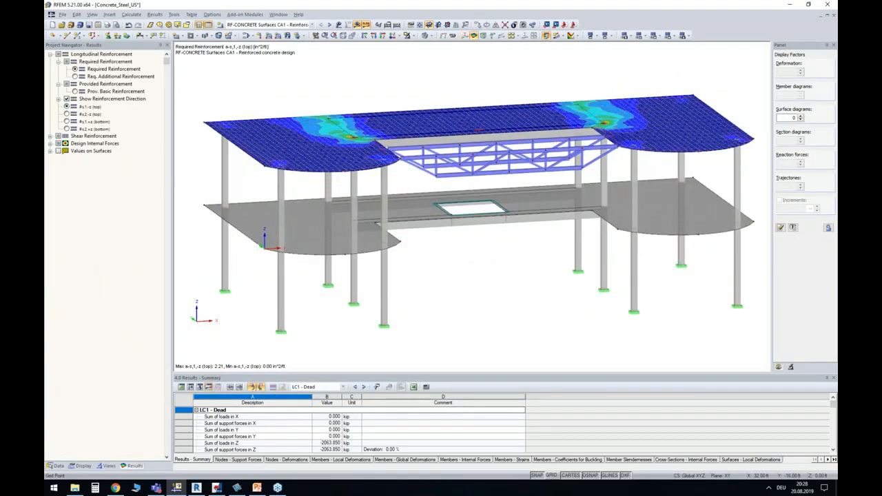
- Examine the required bottom longitudinal reinforcement a-s,1,+z on the roof slab
{"action": "left_click", "coordinate": [66, 114]}
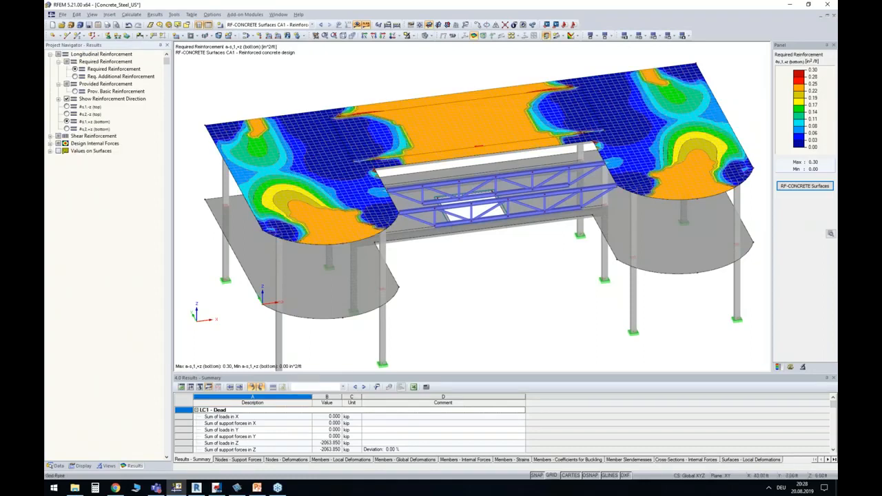
{"action": "middle_click_drag", "start_coordinate": [338, 166], "coordinate": [348, 123], "text": "ctrl"}
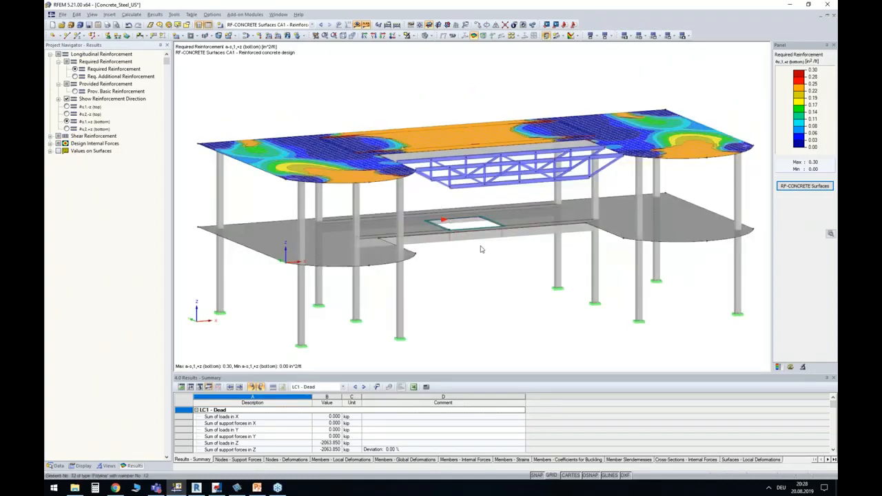
- Switch to Revit, close the open export settings and orbit the 3D model to a front view
{"action": "middle_click_drag", "start_coordinate": [453, 264], "coordinate": [431, 242]}
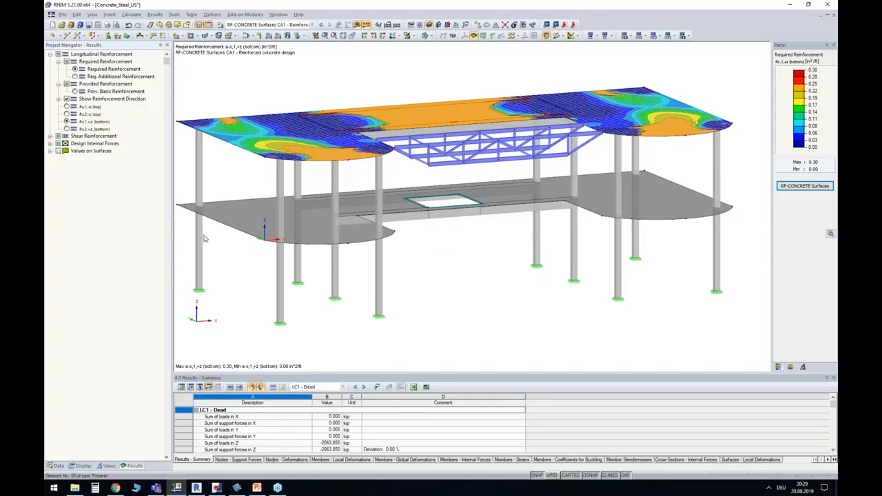
{"action": "middle_click_drag", "start_coordinate": [497, 272], "coordinate": [502, 249]}
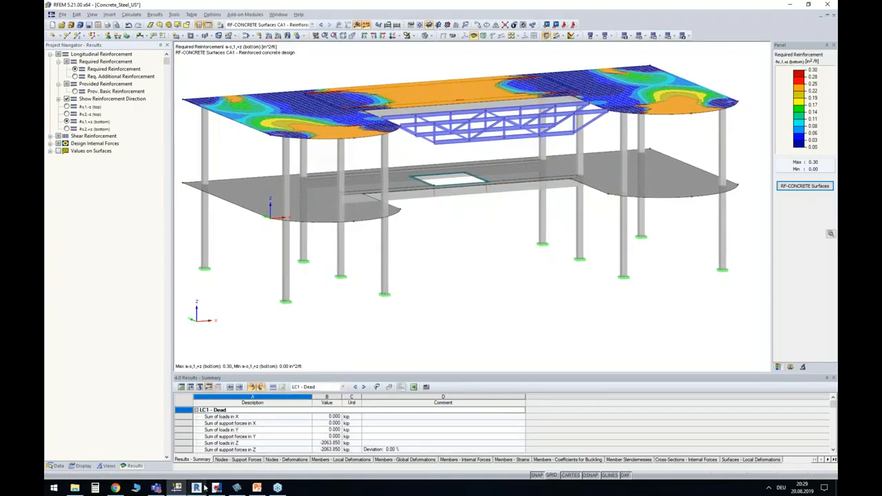
{"action": "mouse_move", "coordinate": [197, 488]}
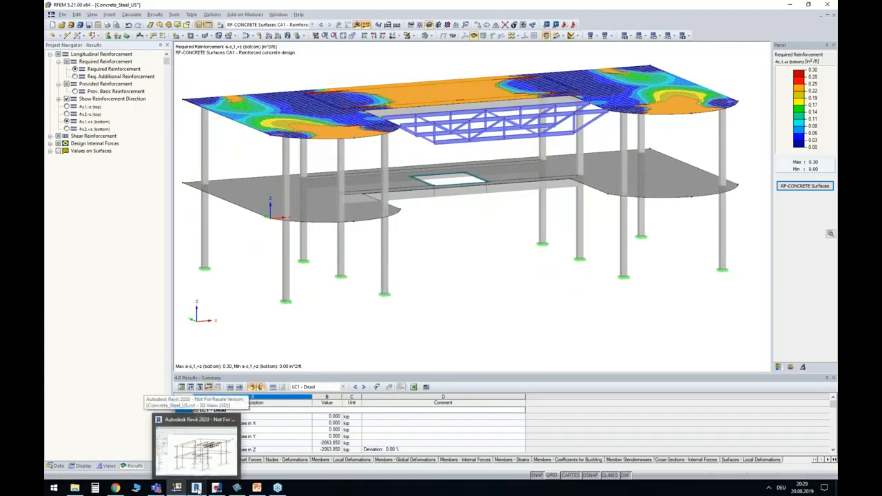
{"action": "left_click", "coordinate": [197, 488]}
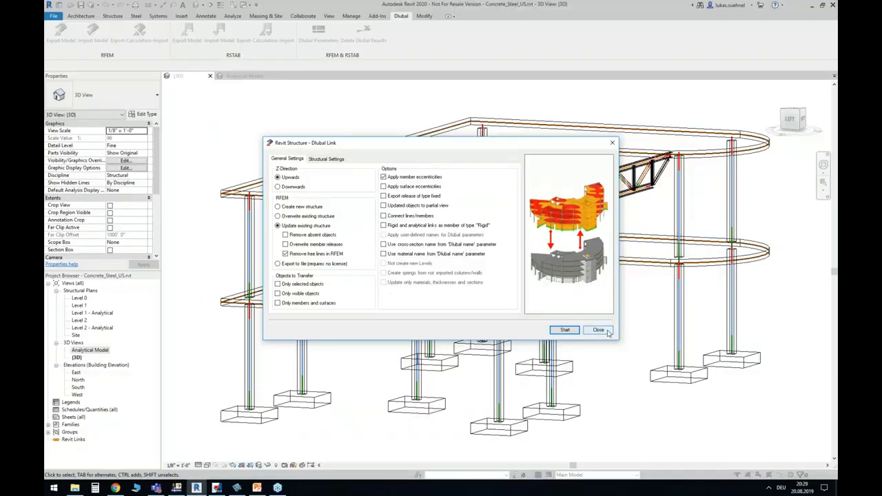
{"action": "left_click", "coordinate": [598, 330]}
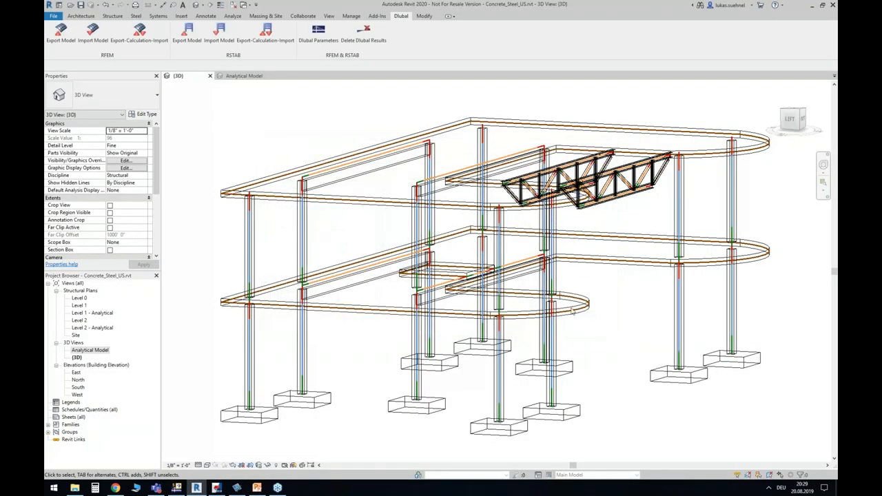
{"action": "left_click", "coordinate": [204, 490]}
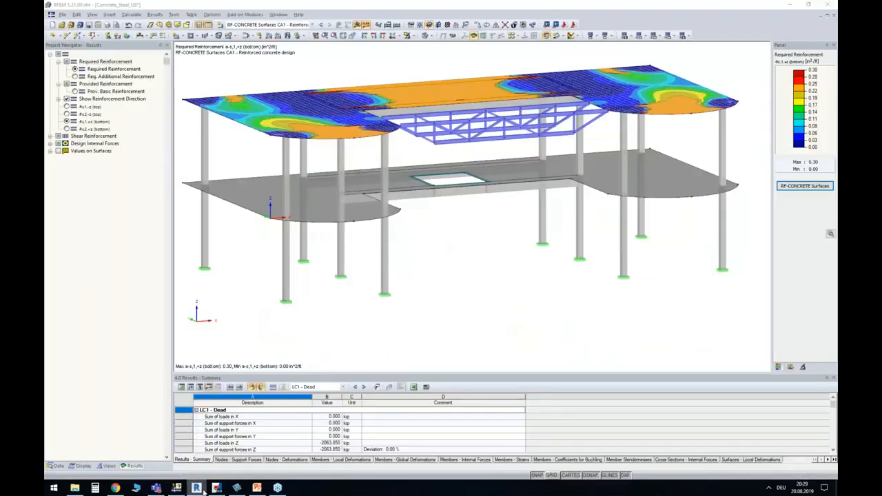
{"action": "left_click", "coordinate": [204, 490]}
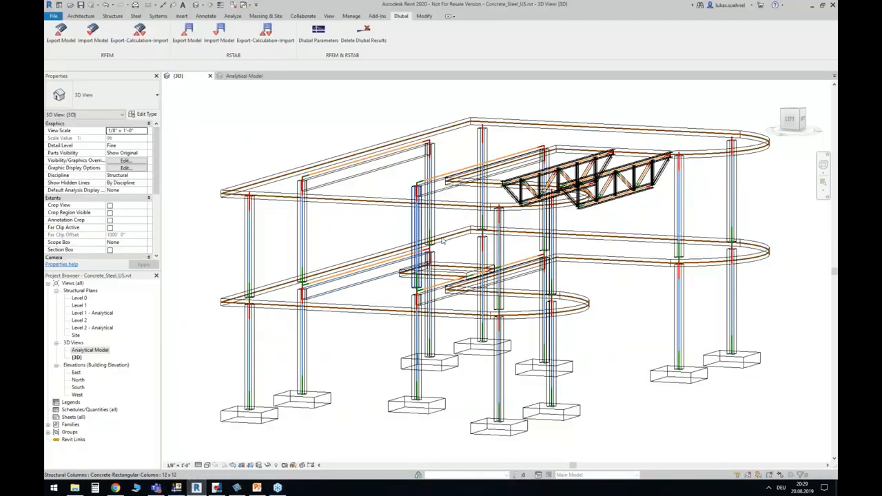
{"action": "scroll", "coordinate": [453, 233], "scroll_direction": "down", "scroll_amount": 5}
{"action": "scroll", "coordinate": [501, 303], "scroll_direction": "up", "scroll_amount": 2}
{"action": "middle_click_drag", "start_coordinate": [596, 270], "coordinate": [489, 281], "text": "shift"}
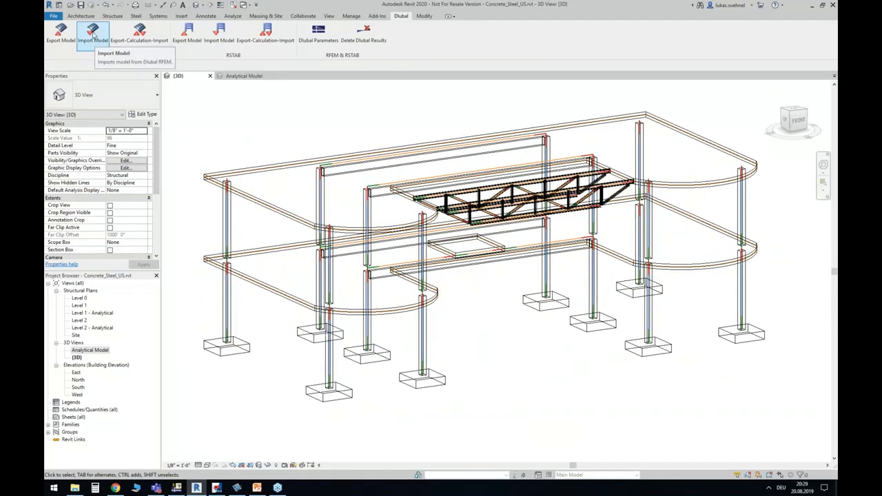
- Start the RFEM model import as an update of the existing structure and review its general and structural settings
{"action": "left_click", "coordinate": [90, 33]}
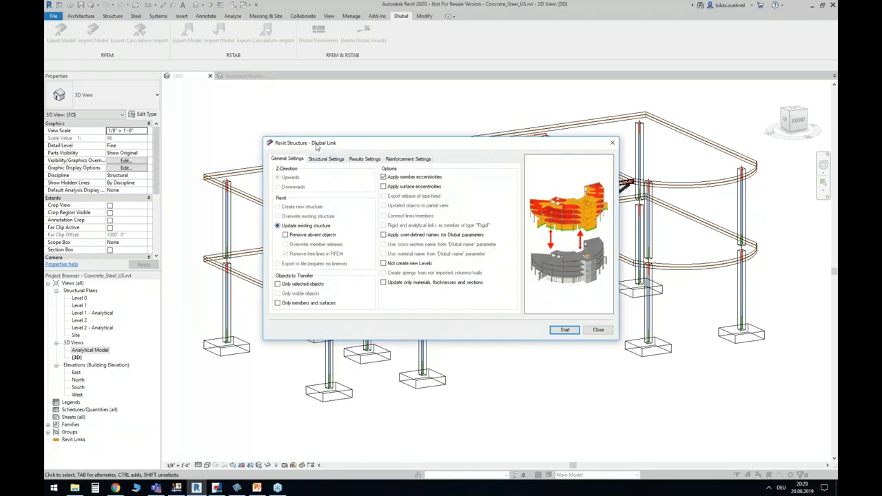
{"action": "left_click_drag", "start_coordinate": [315, 143], "coordinate": [331, 135]}
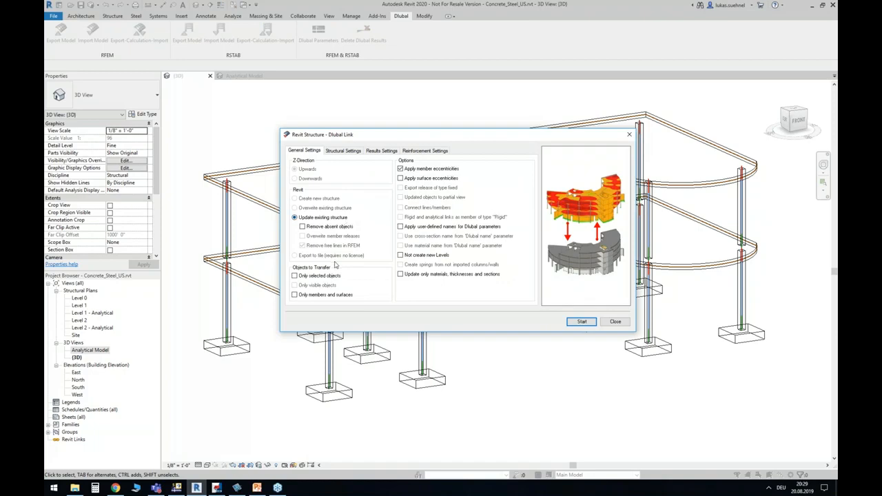
{"action": "left_click_drag", "start_coordinate": [362, 146], "coordinate": [377, 288]}
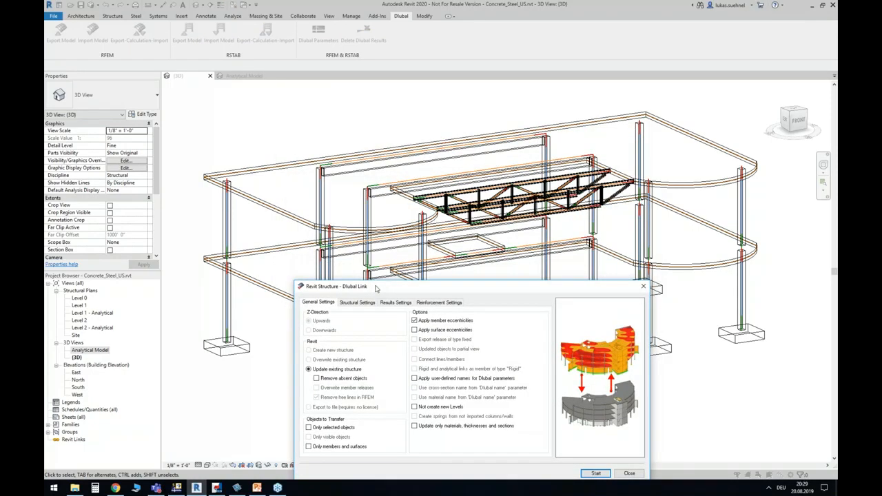
{"action": "left_click", "coordinate": [317, 379]}
{"action": "left_click", "coordinate": [343, 381]}
{"action": "left_click", "coordinate": [343, 381]}
{"action": "left_click_drag", "start_coordinate": [412, 290], "coordinate": [417, 241]}
{"action": "left_click", "coordinate": [358, 254]}
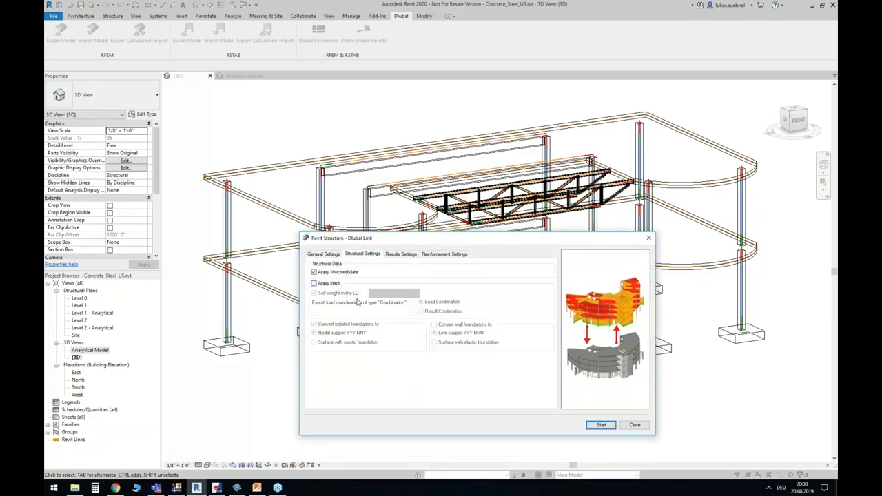
- Enable results import with member forces N and the required top and bottom surface reinforcement in both directions
{"action": "left_click", "coordinate": [397, 255]}
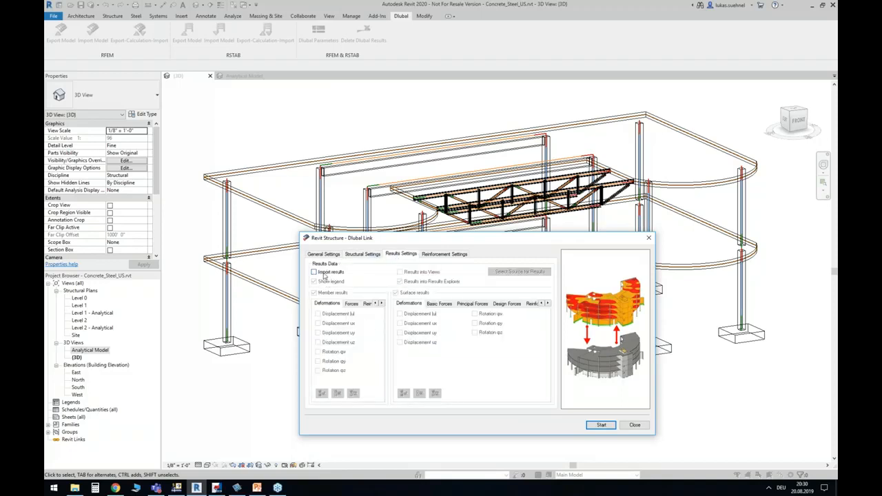
{"action": "left_click", "coordinate": [319, 273]}
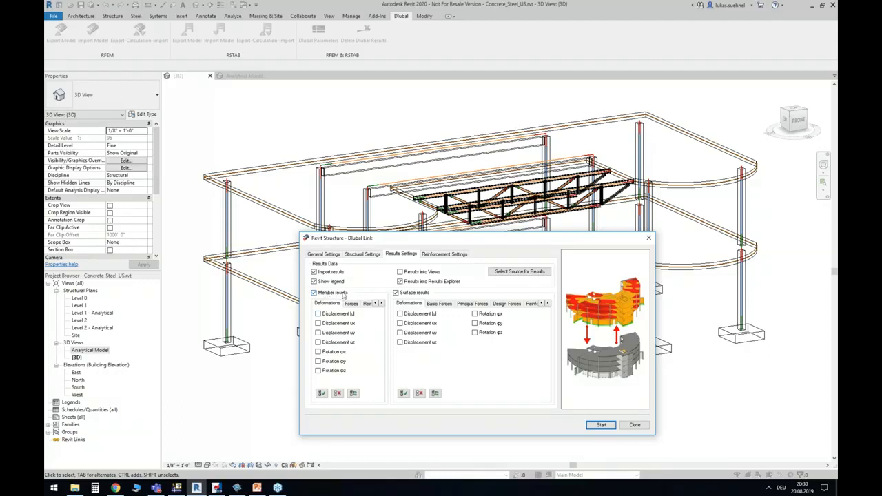
{"action": "left_click", "coordinate": [352, 304]}
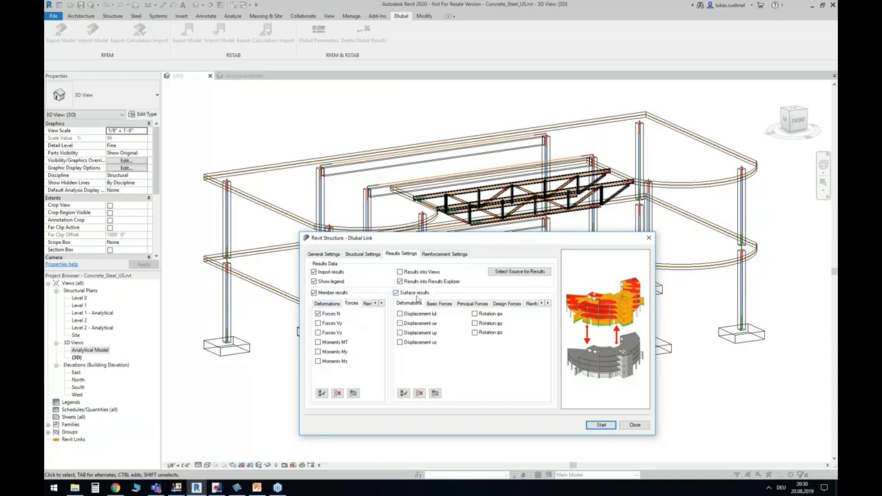
{"action": "left_click", "coordinate": [532, 304]}
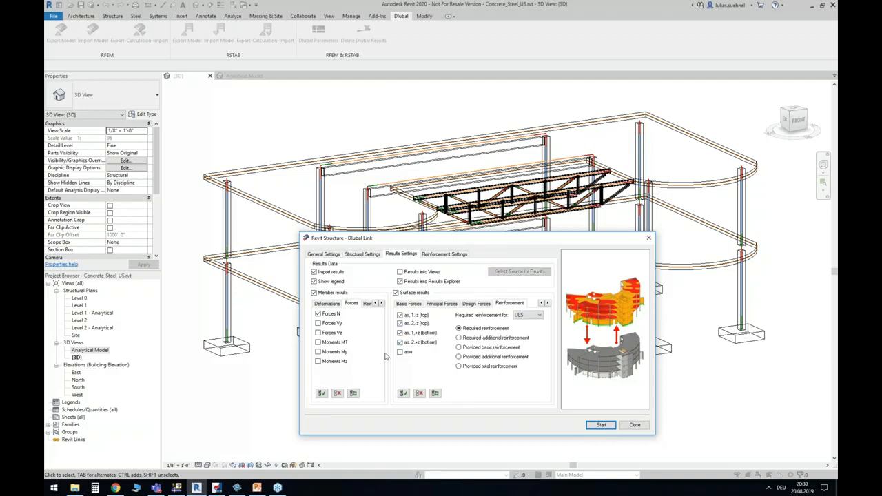
- Choose LC1 - Dead, LC2 - Live, LC3 - Wind and RF-CONCRETE Surfaces CA1 as sources for the imported results
{"action": "left_click", "coordinate": [526, 271]}
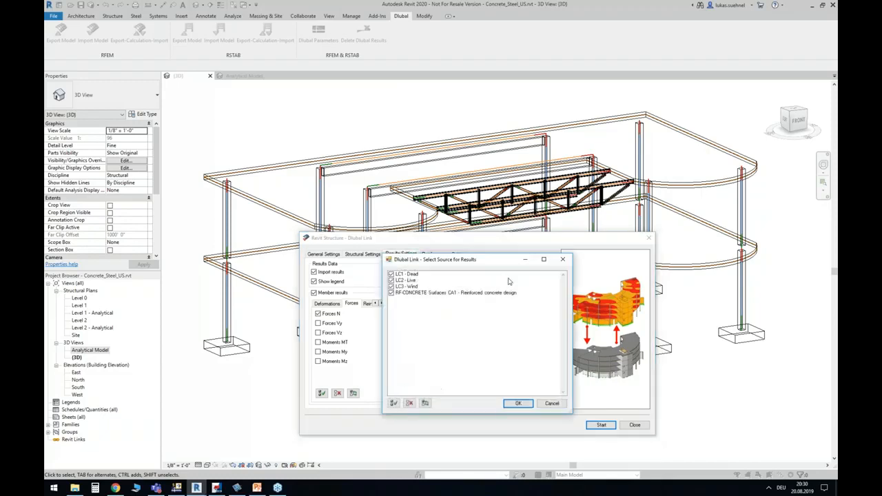
{"action": "left_click", "coordinate": [391, 286]}
{"action": "left_click", "coordinate": [392, 280]}
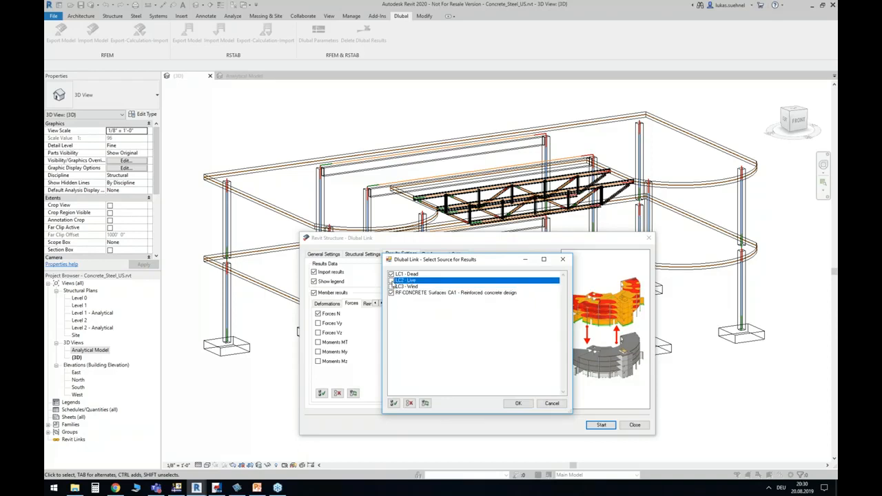
{"action": "left_click", "coordinate": [392, 286]}
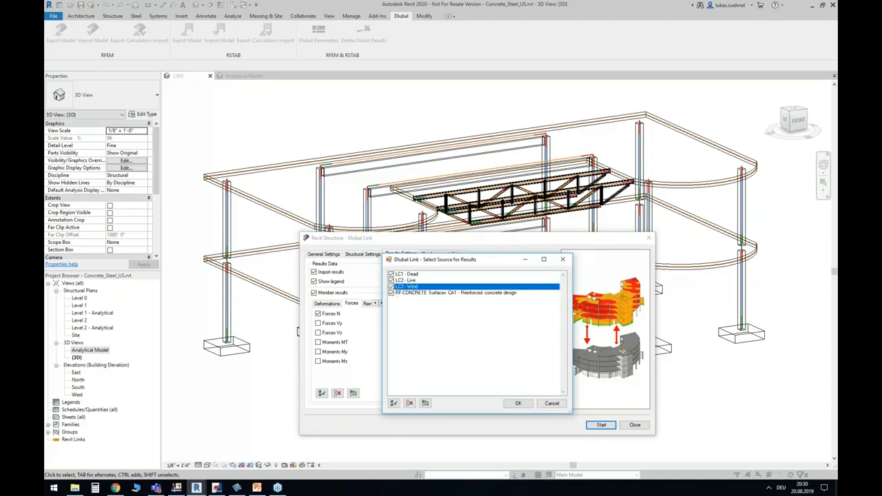
{"action": "left_click", "coordinate": [522, 406]}
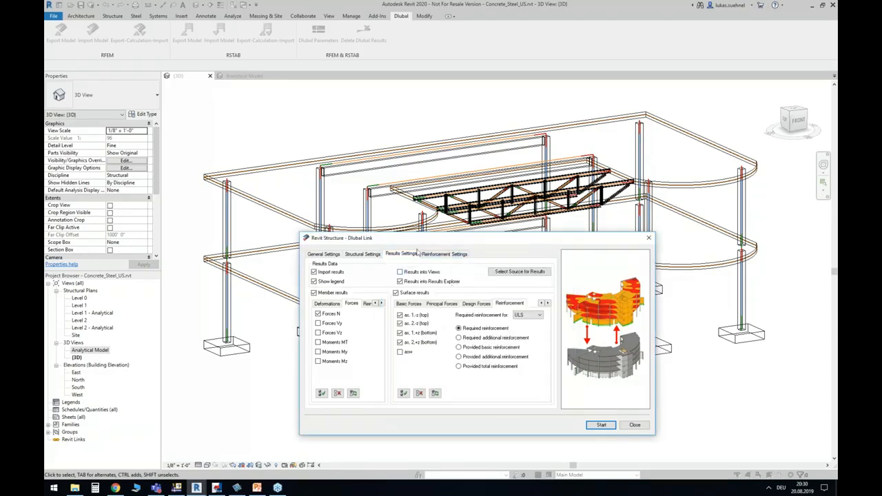
- Try limiting the import to updating only materials, thicknesses and sections, and clear that option again
{"action": "left_click", "coordinate": [340, 254]}
{"action": "left_click_drag", "start_coordinate": [419, 238], "coordinate": [425, 184]}
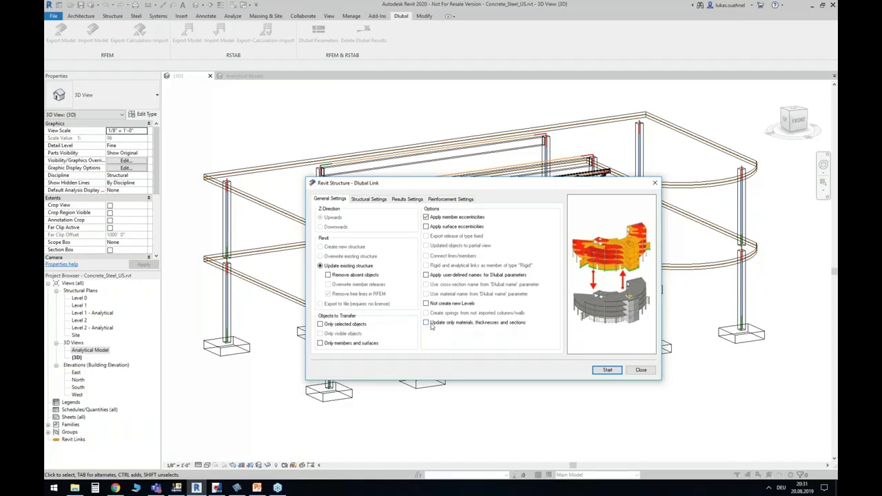
{"action": "left_click", "coordinate": [426, 323]}
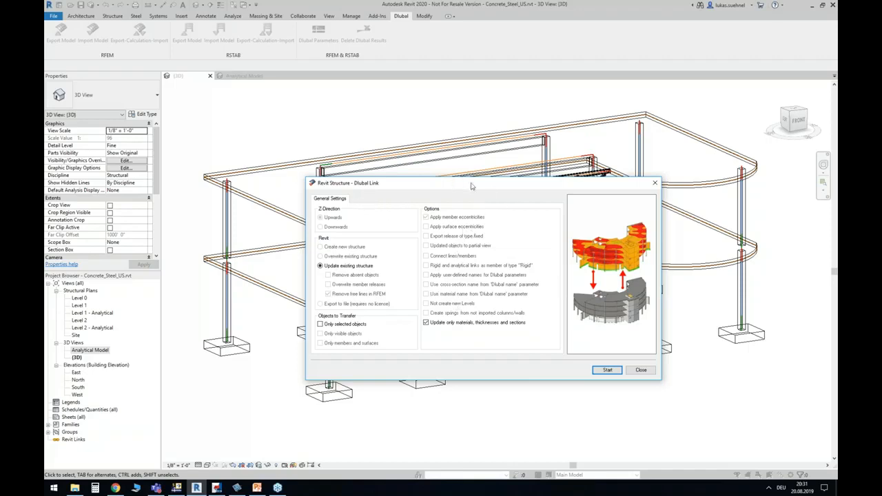
{"action": "left_click_drag", "start_coordinate": [472, 186], "coordinate": [663, 194]}
{"action": "left_click_drag", "start_coordinate": [589, 197], "coordinate": [559, 281]}
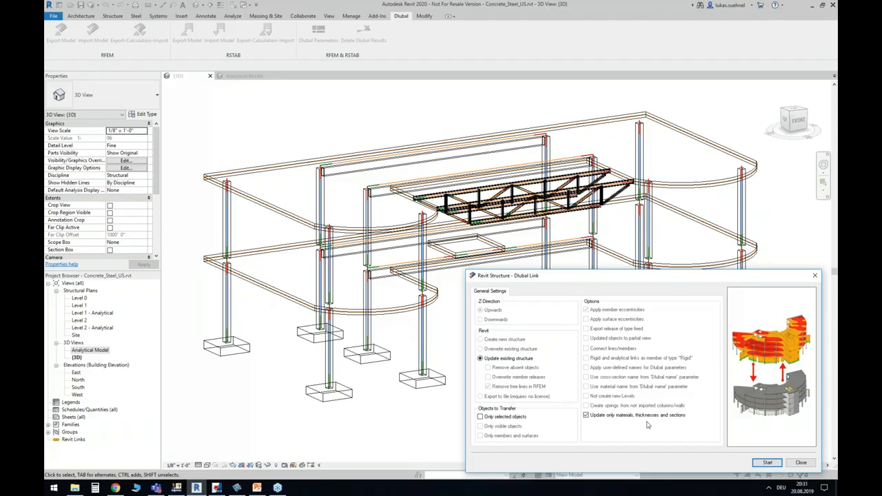
{"action": "left_click_drag", "start_coordinate": [510, 279], "coordinate": [497, 261]}
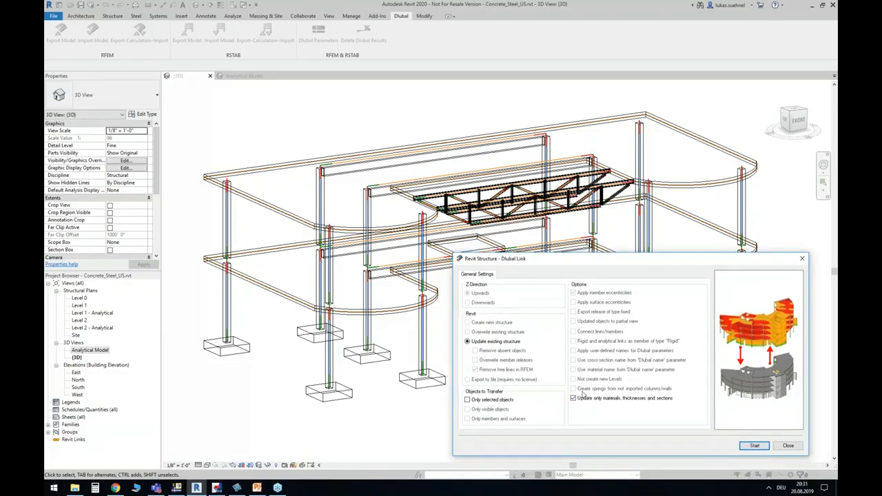
{"action": "left_click", "coordinate": [575, 399]}
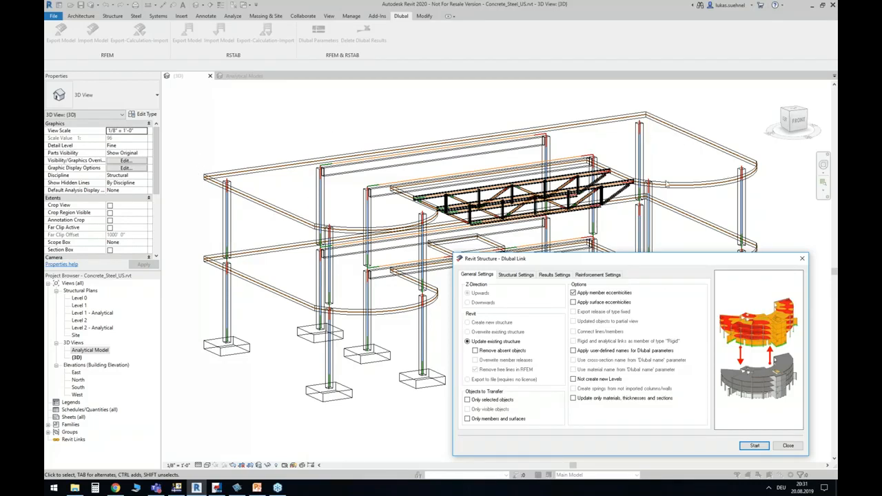
{"action": "left_click_drag", "start_coordinate": [634, 255], "coordinate": [608, 196]}
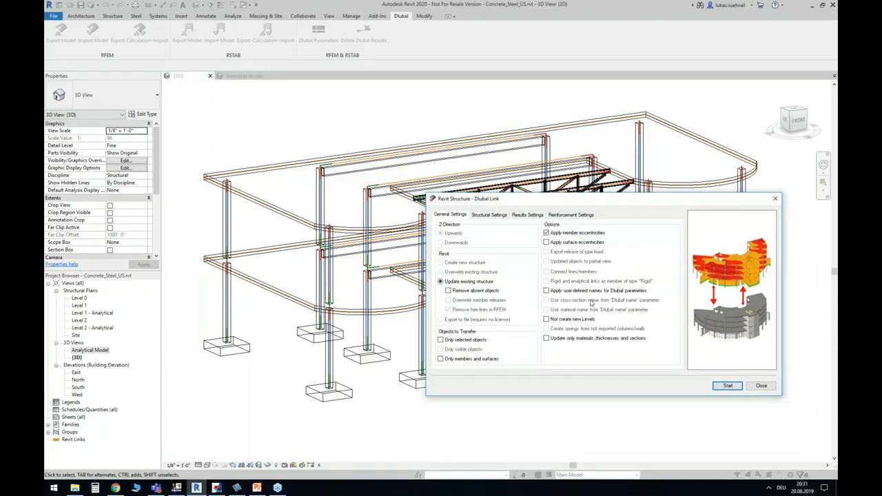
{"action": "left_click", "coordinate": [567, 341]}
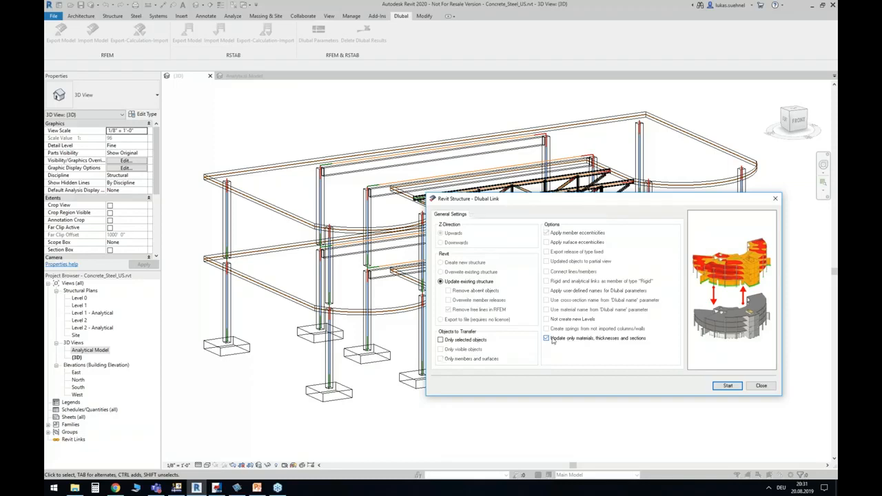
{"action": "left_click", "coordinate": [555, 340]}
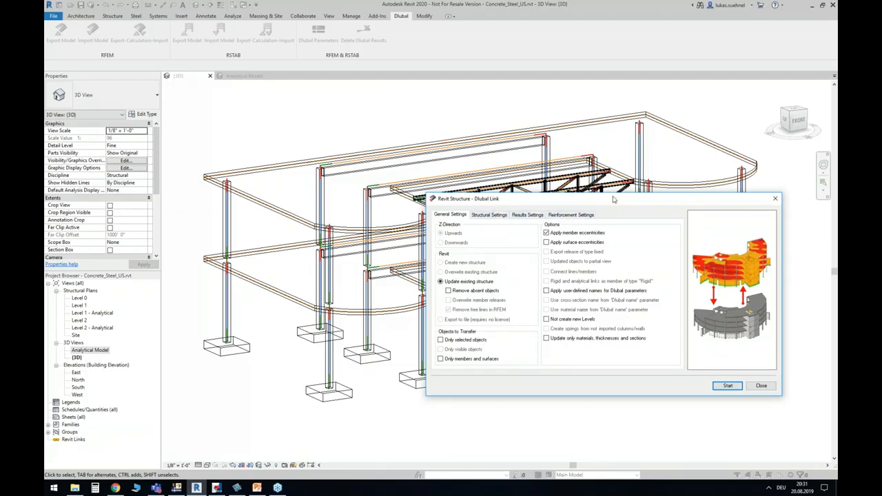
{"action": "left_click_drag", "start_coordinate": [613, 199], "coordinate": [599, 161]}
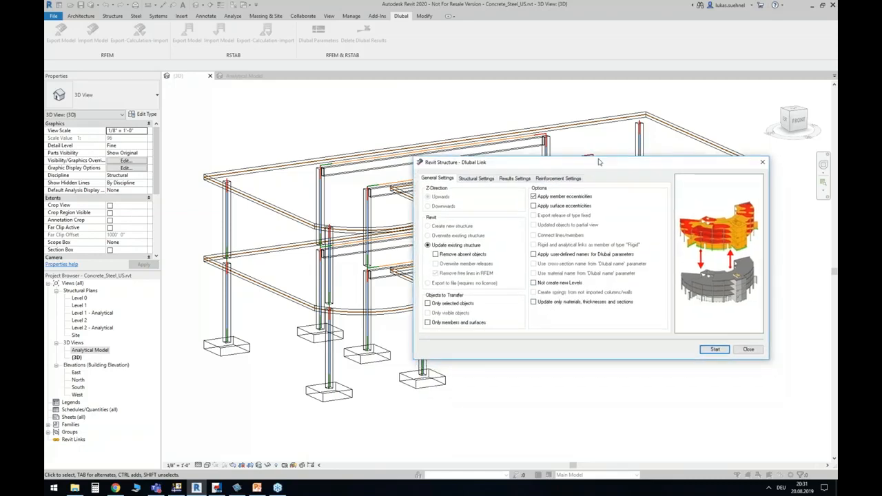
- Run the import of the model and results from RFEM and set the 3D view's visual style to Shaded
{"action": "left_click", "coordinate": [713, 348]}
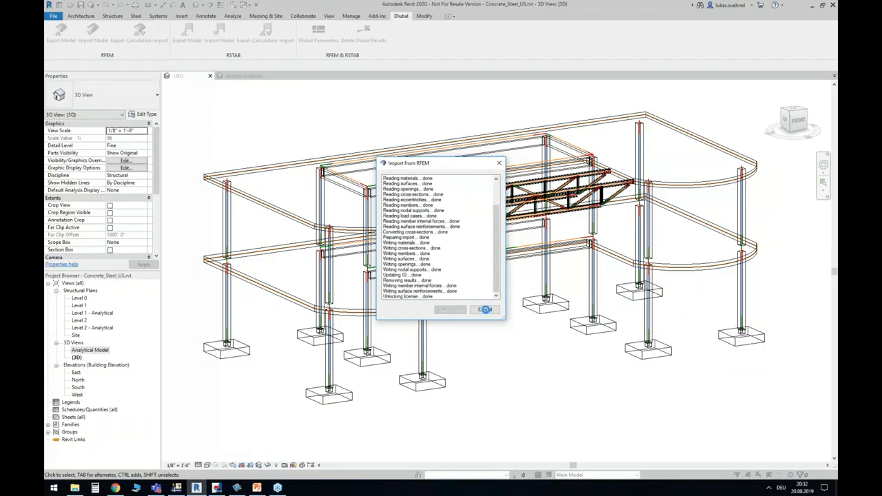
{"action": "left_click", "coordinate": [486, 309]}
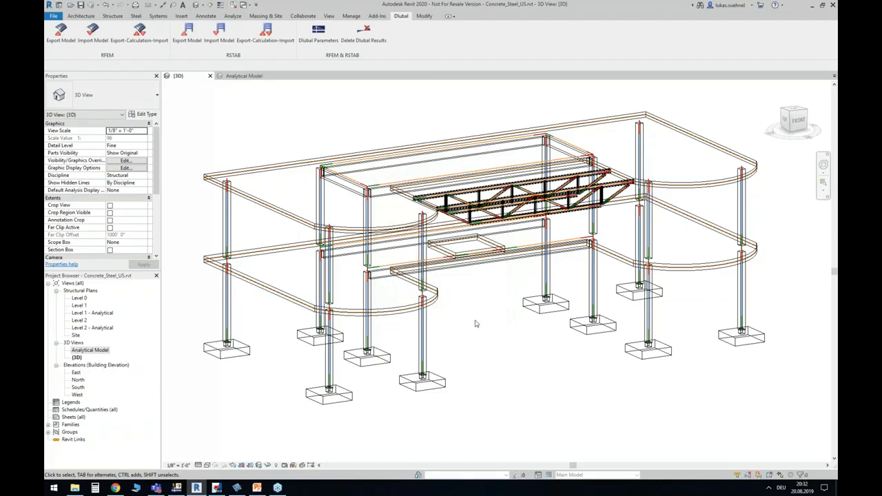
{"action": "middle_click_drag", "start_coordinate": [477, 319], "coordinate": [497, 289], "text": "ctrl"}
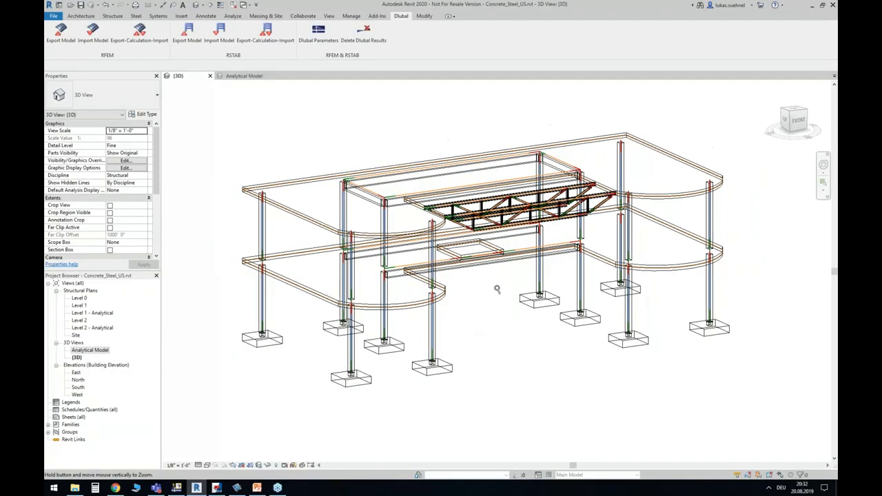
{"action": "left_click", "coordinate": [208, 465]}
{"action": "left_click", "coordinate": [221, 431]}
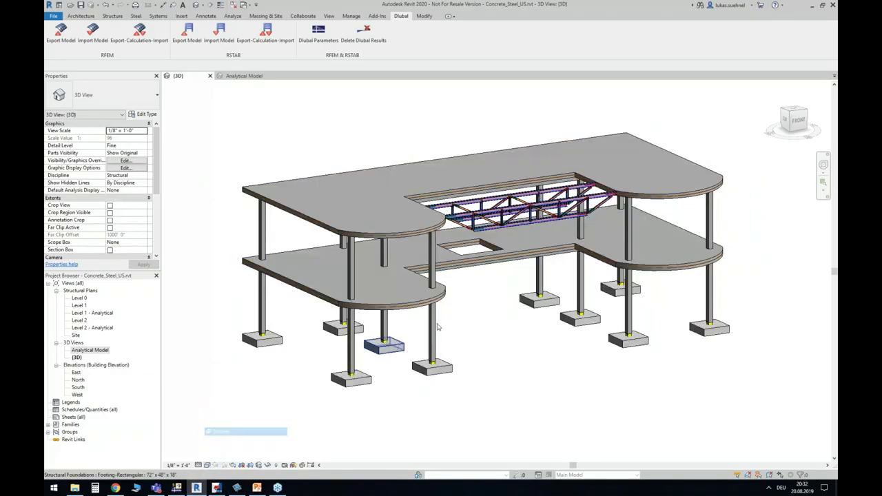
- Check the type properties of the Level 1 concrete floor slab in the 3D view, without changing them
{"action": "mouse_move", "coordinate": [532, 323]}
{"action": "middle_mouse_down", "text": "ctrl"}
{"action": "mouse_move", "coordinate": [532, 310]}
{"action": "mouse_move", "coordinate": [504, 299]}
{"action": "mouse_move", "coordinate": [515, 291]}
{"action": "mouse_move", "coordinate": [511, 302]}
{"action": "middle_mouse_up", "text": "ctrl"}
{"action": "scroll", "coordinate": [381, 304], "scroll_direction": "up", "scroll_amount": 5}
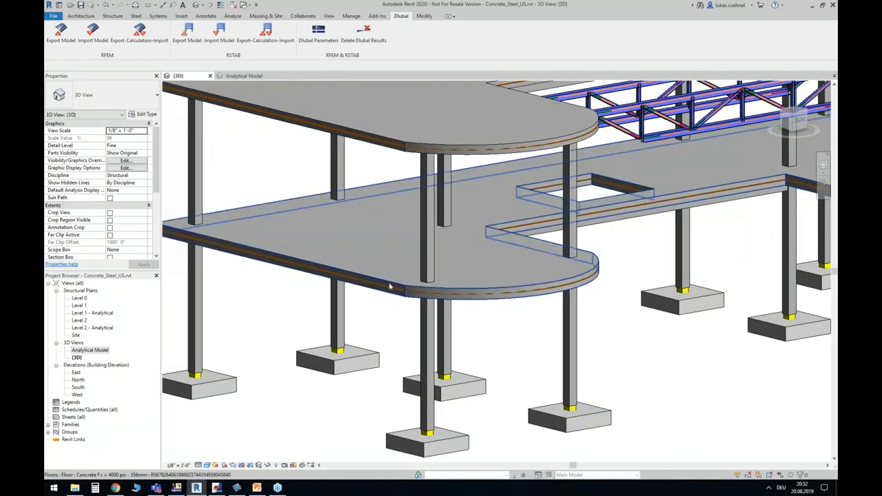
{"action": "left_click", "coordinate": [178, 228]}
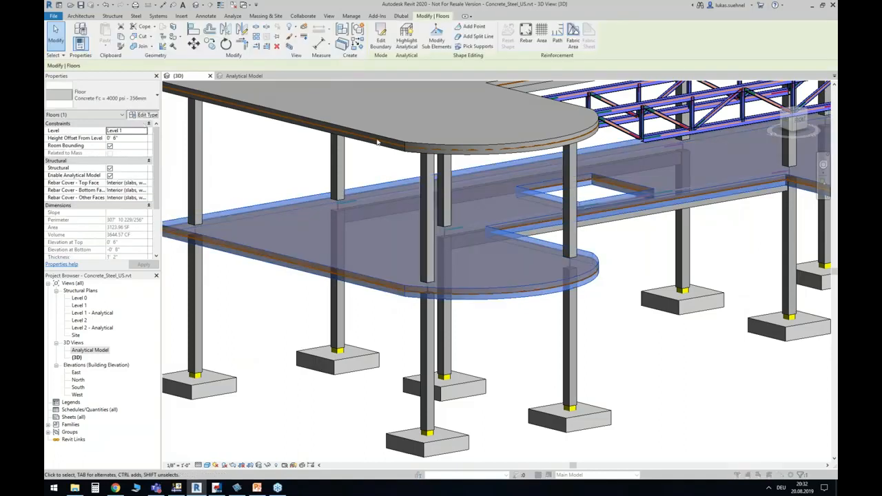
{"action": "left_click", "coordinate": [143, 114]}
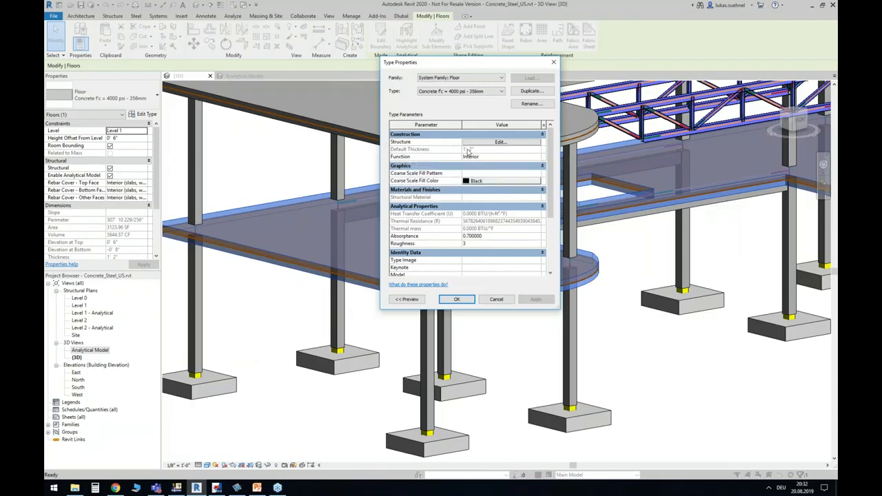
{"action": "left_click", "coordinate": [496, 300]}
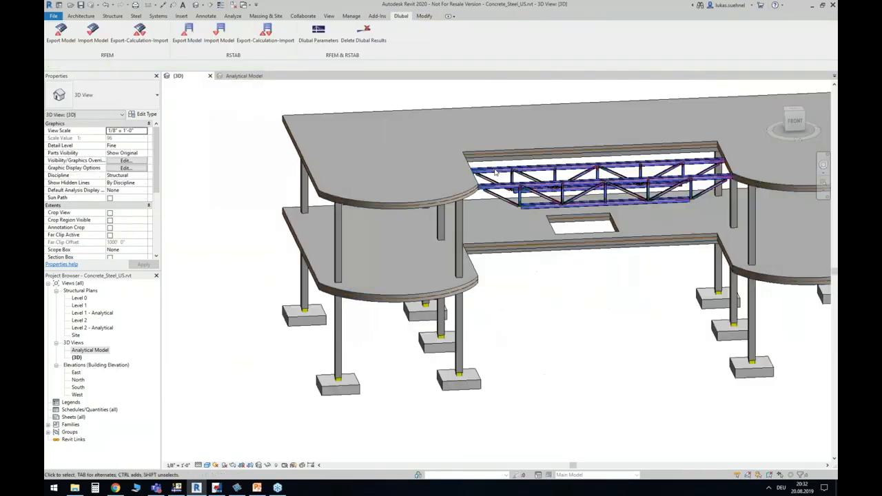
- Inspect the section of the steel truss's rear upper chord between the two roof slab wings
{"action": "scroll", "coordinate": [495, 173], "scroll_direction": "up", "scroll_amount": 5}
{"action": "left_click", "coordinate": [501, 181]}
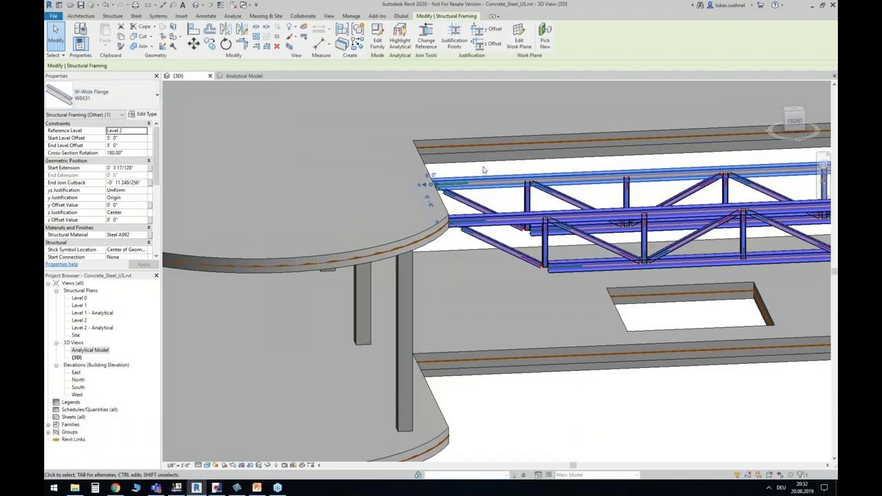
{"action": "scroll", "coordinate": [545, 352], "scroll_direction": "down", "scroll_amount": 3}
{"action": "left_click", "coordinate": [546, 350]}
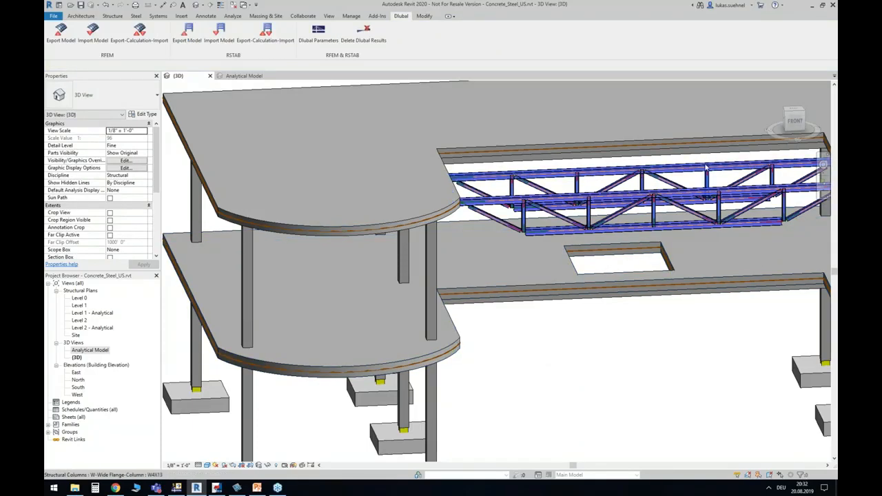
- Inspect the rectangular concrete beams beneath the upper slab from below and return to an overall view of the building
{"action": "scroll", "coordinate": [644, 213], "scroll_direction": "down", "scroll_amount": 2}
{"action": "middle_click_drag", "start_coordinate": [585, 334], "coordinate": [510, 187], "text": "shift"}
{"action": "scroll", "coordinate": [503, 185], "scroll_direction": "up", "scroll_amount": 5}
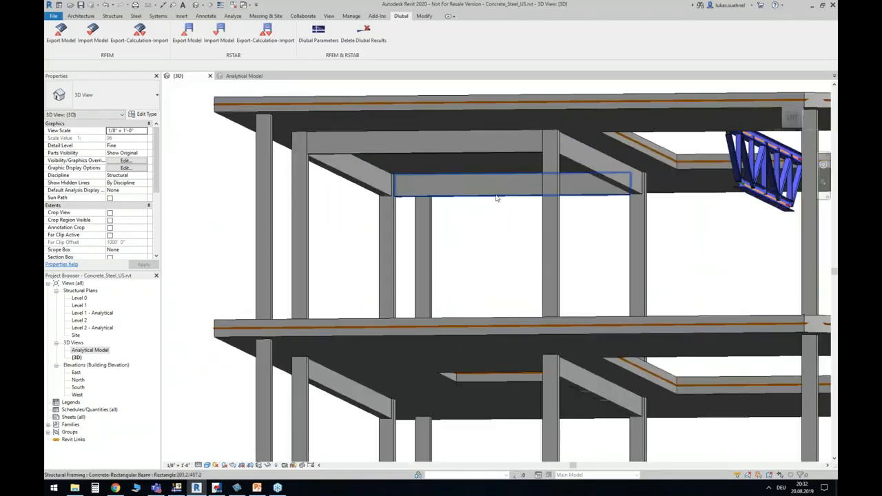
{"action": "left_click", "coordinate": [479, 184]}
{"action": "key", "text": "Escape"}
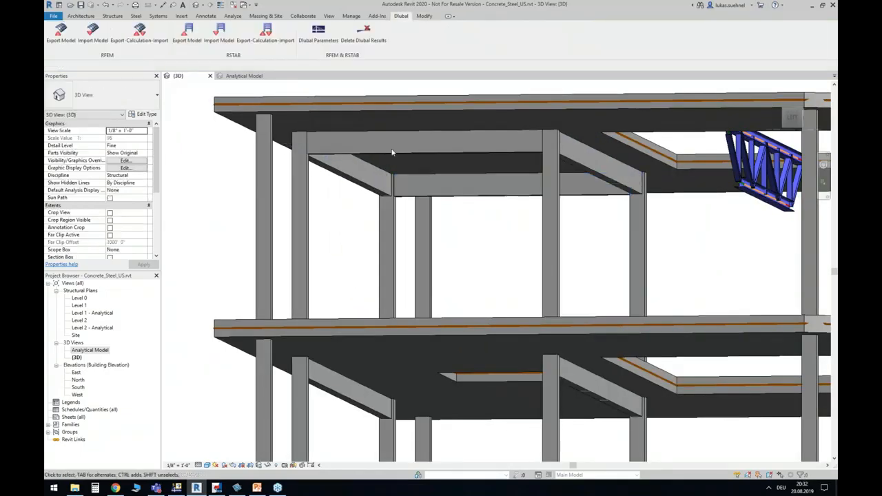
{"action": "left_click", "coordinate": [415, 148]}
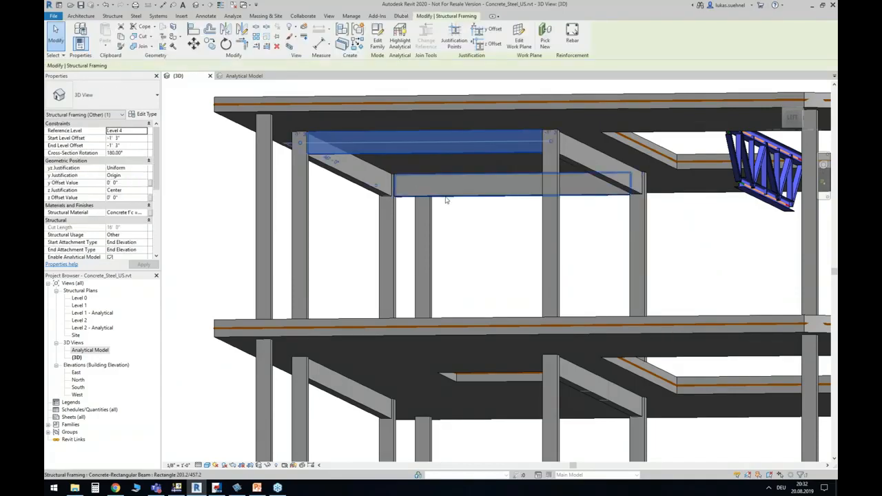
{"action": "left_click", "coordinate": [446, 193]}
{"action": "left_click", "coordinate": [471, 242]}
{"action": "middle_click_drag", "start_coordinate": [477, 236], "coordinate": [390, 209], "text": "shift"}
{"action": "scroll", "coordinate": [389, 209], "scroll_direction": "down", "scroll_amount": 1}
{"action": "middle_click_drag", "start_coordinate": [596, 329], "coordinate": [520, 339], "text": "shift"}
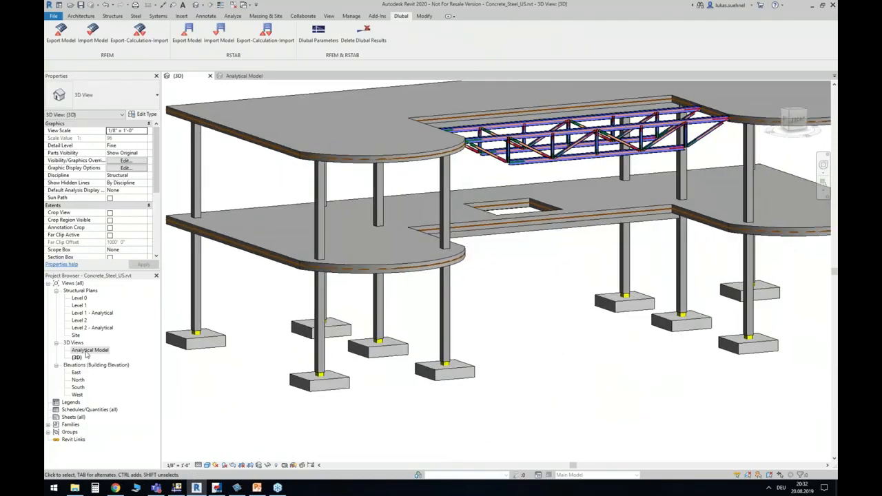
- Switch to the Analytical Model view and check the boundary condition at the base of a front column
{"action": "left_click", "coordinate": [245, 76]}
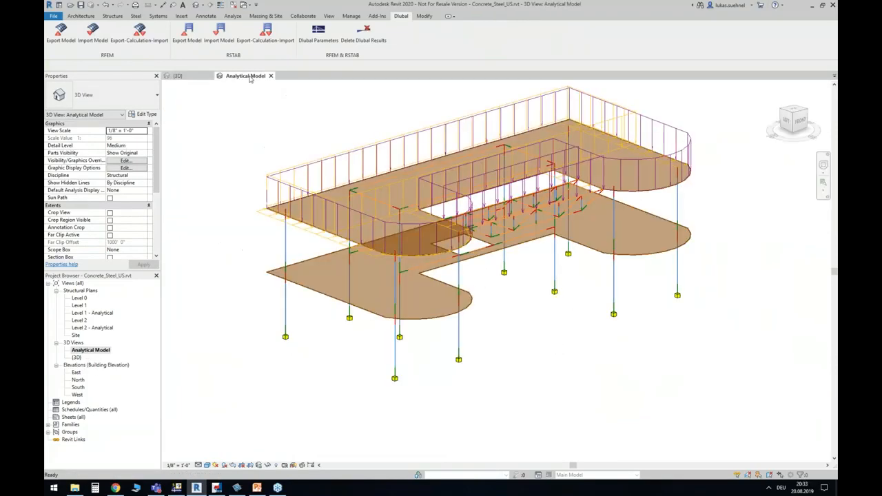
{"action": "middle_click_drag", "start_coordinate": [420, 375], "coordinate": [344, 355], "text": "shift"}
{"action": "scroll", "coordinate": [327, 355], "scroll_direction": "up", "scroll_amount": 3}
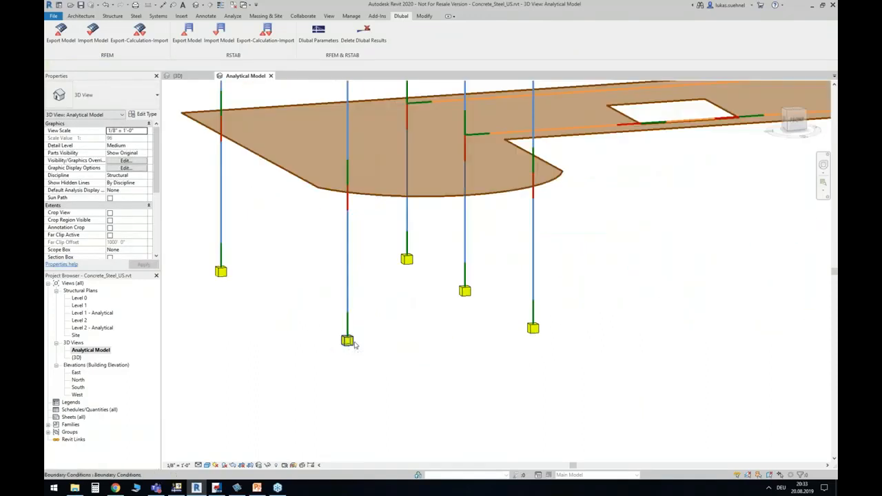
{"action": "left_click", "coordinate": [348, 341]}
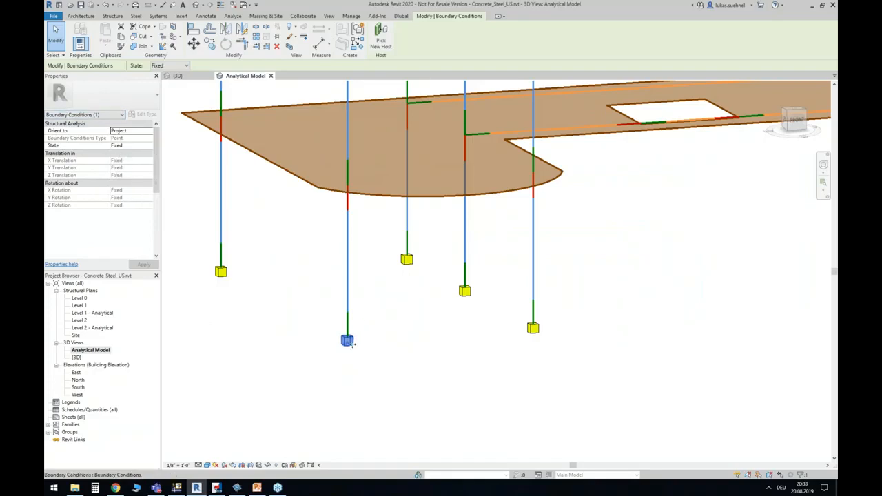
{"action": "scroll", "coordinate": [353, 368], "scroll_direction": "down", "scroll_amount": 5}
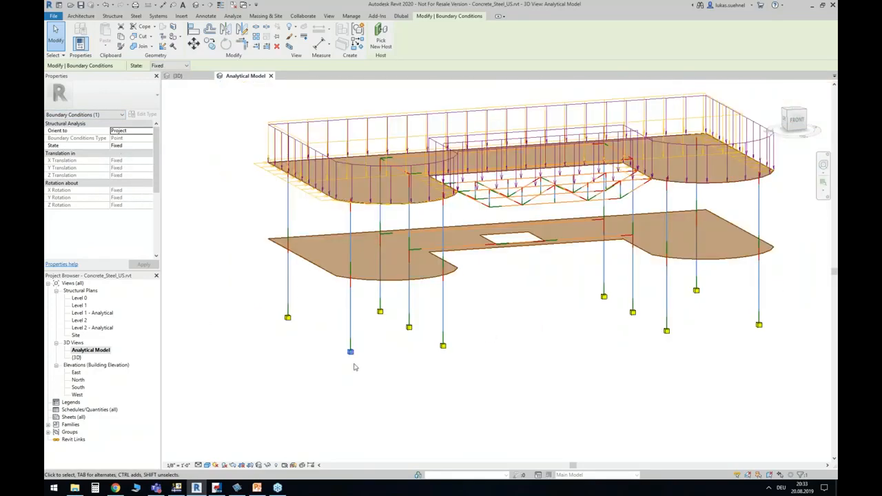
{"action": "left_click", "coordinate": [544, 306]}
{"action": "middle_click_drag", "start_coordinate": [544, 306], "coordinate": [473, 321]}
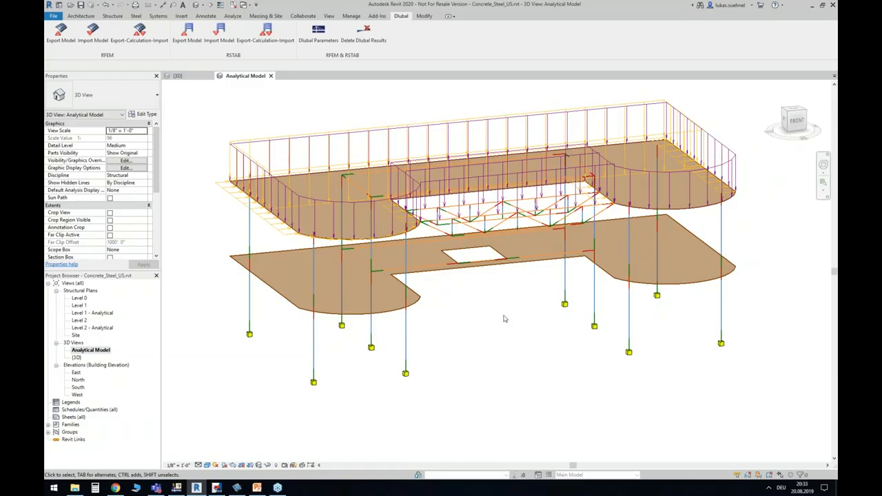
- Hide the structural loads in the Analytical Model view through its visibility overrides, keeping the boundary conditions shown
{"action": "key", "text": "v"}
{"action": "key", "text": "g"}
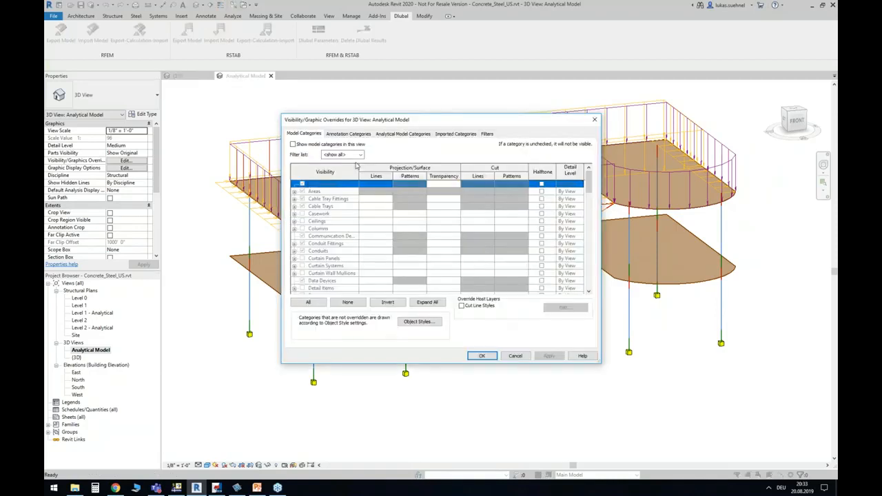
{"action": "left_click", "coordinate": [350, 134]}
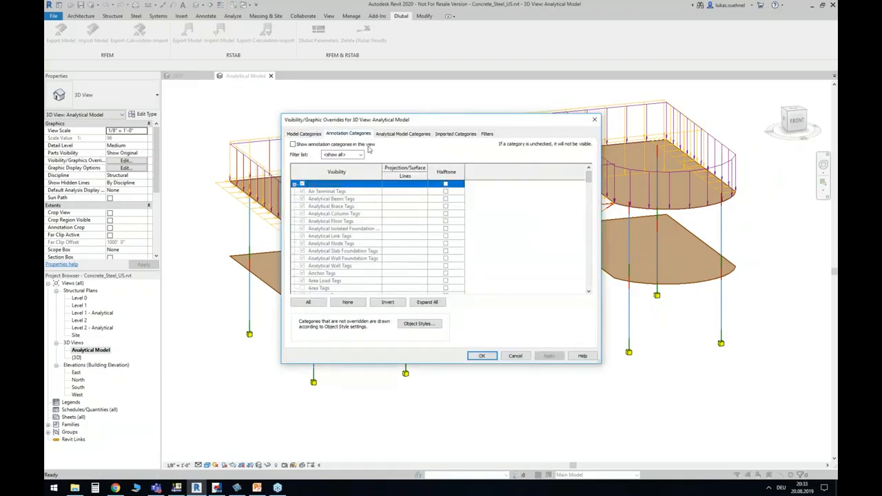
{"action": "left_click", "coordinate": [403, 134]}
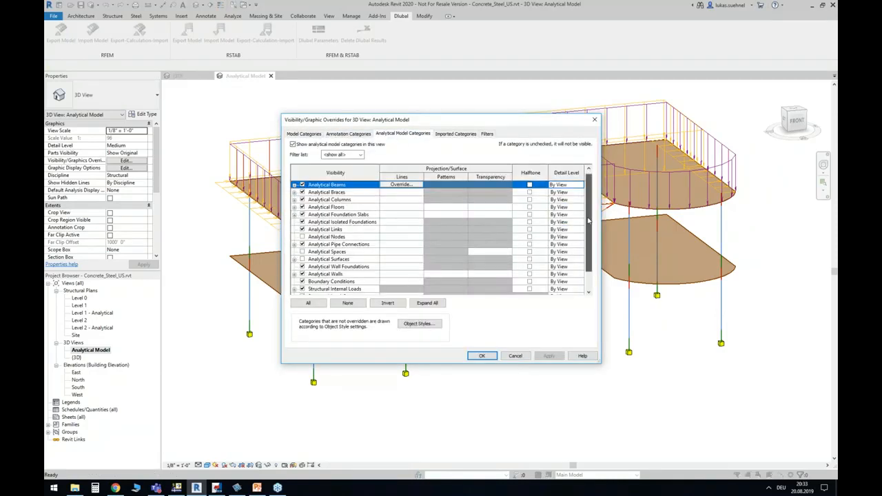
{"action": "scroll", "coordinate": [591, 203], "scroll_direction": "down", "scroll_amount": 1}
{"action": "left_click", "coordinate": [302, 281]}
{"action": "left_click", "coordinate": [547, 356]}
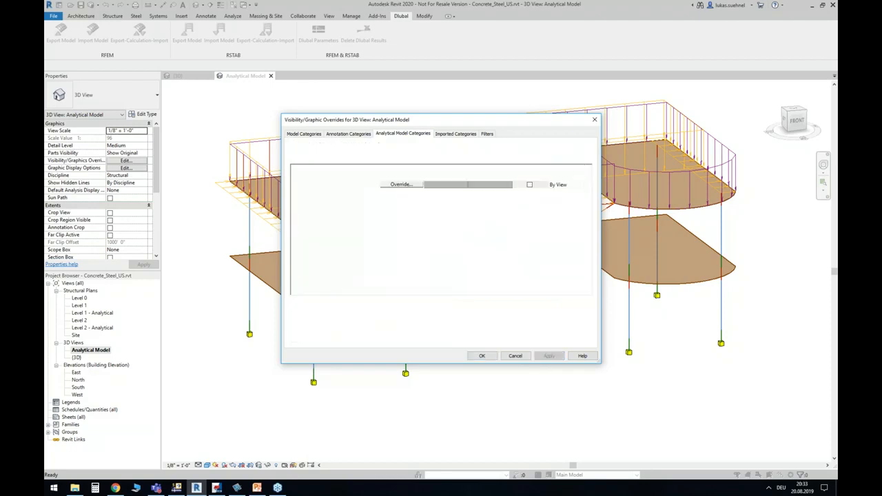
{"action": "left_click", "coordinate": [482, 356]}
{"action": "middle_click_drag", "start_coordinate": [501, 360], "coordinate": [489, 388]}
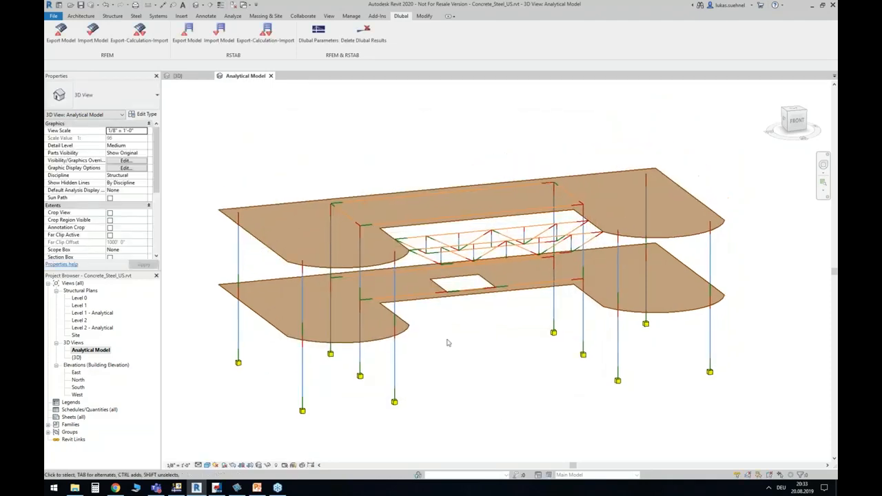
- Open Results Explorer and choose the RFEM analysis of 8:29 PM, Aug 20, 2019 with the Dead load case
{"action": "left_click", "coordinate": [232, 16]}
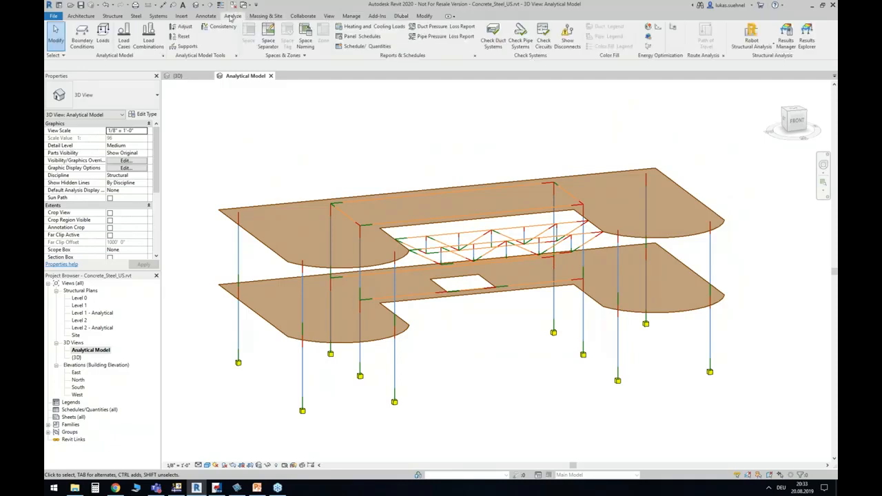
{"action": "left_click", "coordinate": [807, 37]}
{"action": "left_click_drag", "start_coordinate": [267, 156], "coordinate": [349, 120]}
{"action": "left_click", "coordinate": [196, 141]}
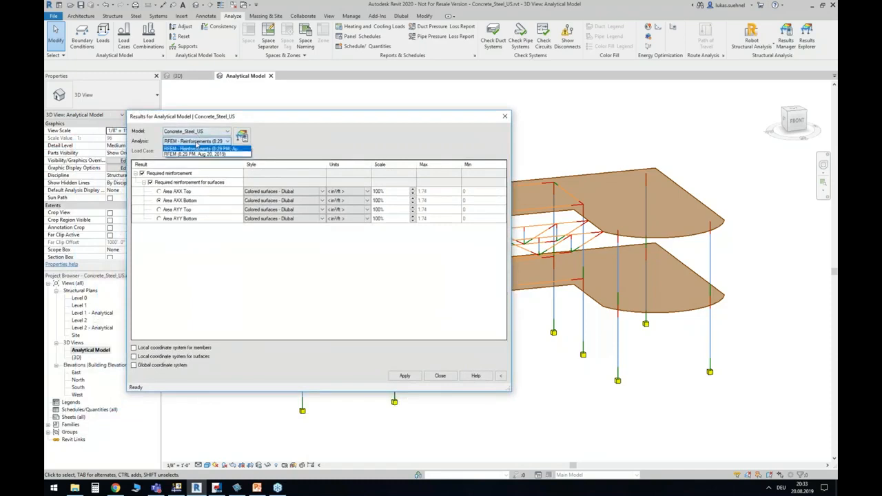
{"action": "left_click", "coordinate": [186, 157]}
{"action": "left_click", "coordinate": [182, 150]}
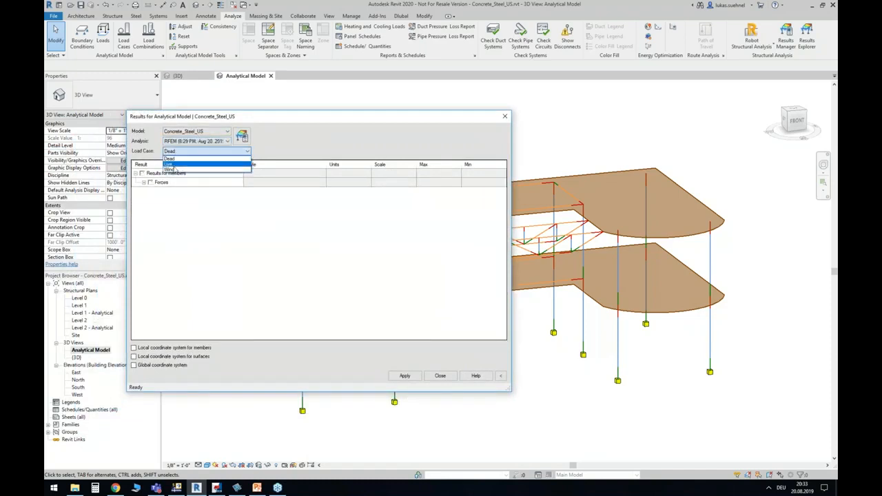
{"action": "left_click", "coordinate": [170, 159]}
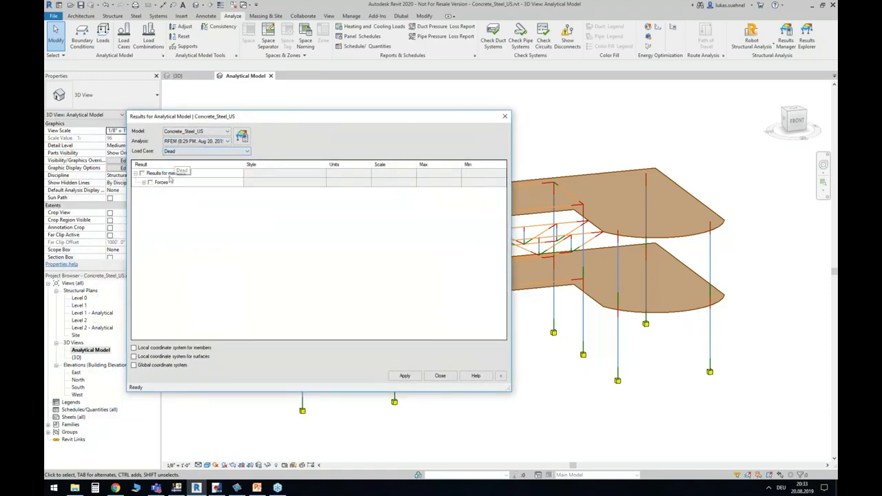
- Display the member forces Fx for the Dead load case as Diagrams - Dlubal and view the model from the front
{"action": "left_click", "coordinate": [144, 183]}
{"action": "left_click", "coordinate": [158, 191]}
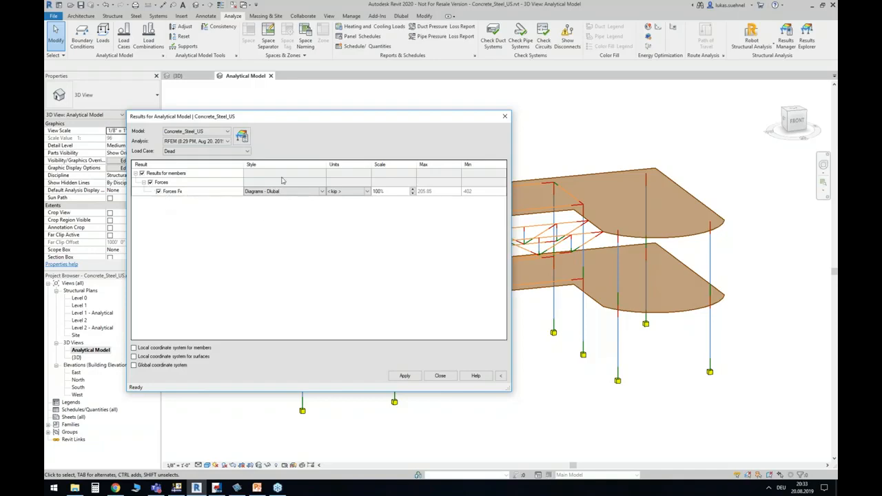
{"action": "left_click", "coordinate": [404, 376]}
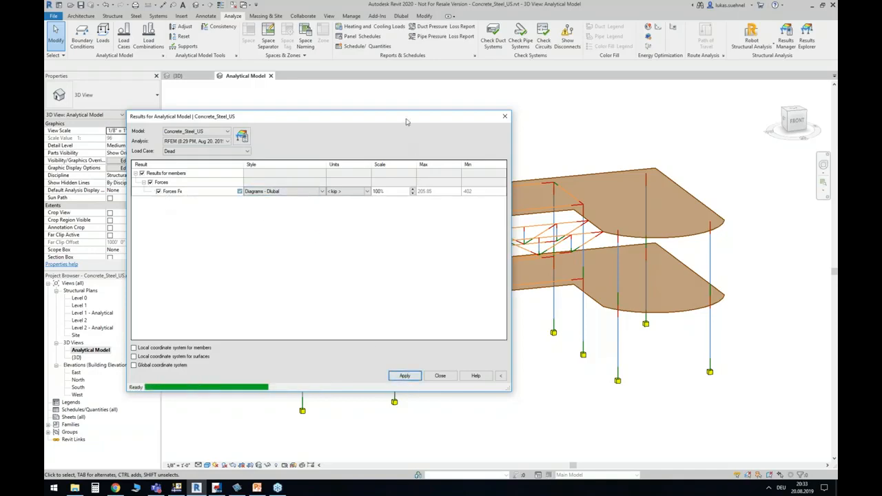
{"action": "left_click_drag", "start_coordinate": [388, 120], "coordinate": [218, 37]}
{"action": "middle_click_drag", "start_coordinate": [659, 162], "coordinate": [443, 297], "text": "shift"}
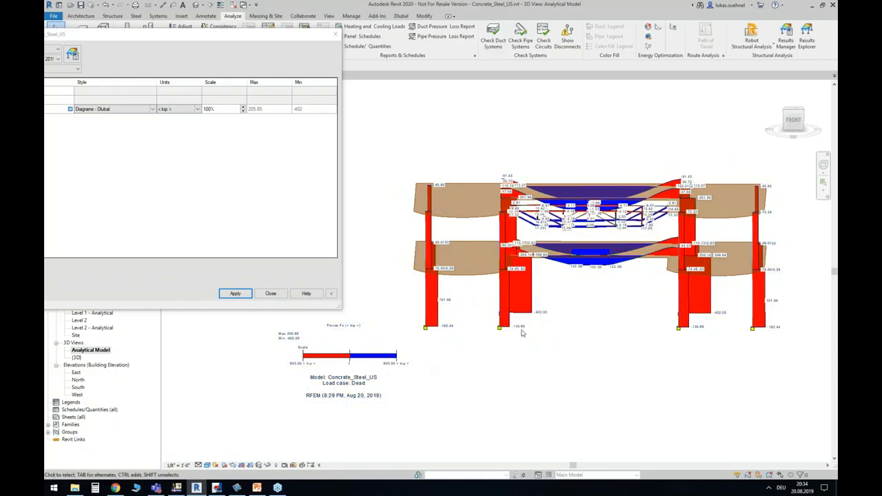
{"action": "scroll", "coordinate": [522, 333], "scroll_direction": "up", "scroll_amount": 1}
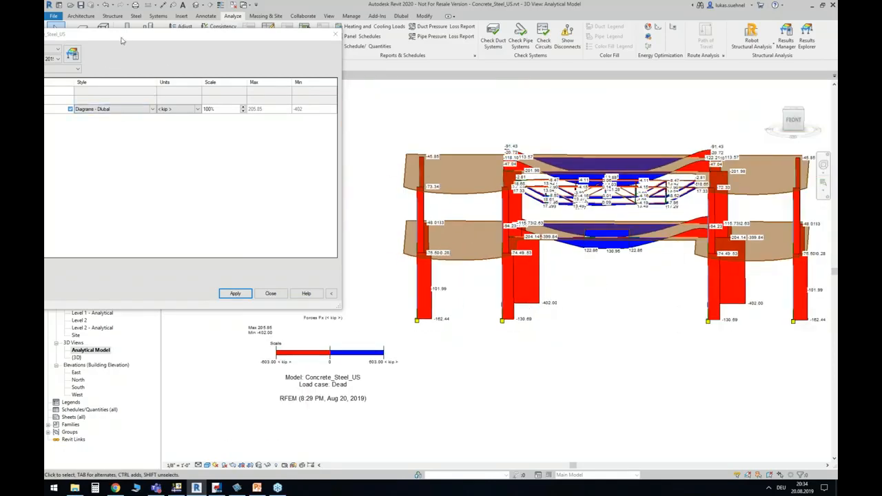
- Display the member force Fx diagrams for the Live load case
{"action": "left_click", "coordinate": [152, 67]}
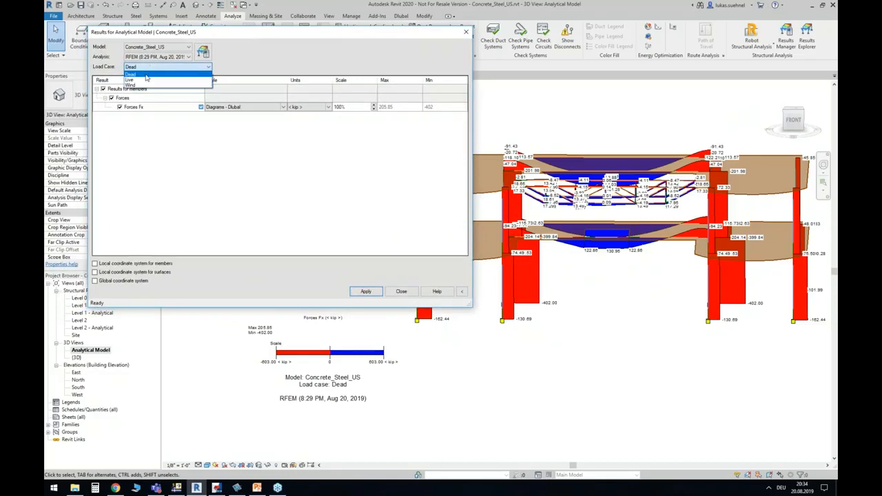
{"action": "left_click", "coordinate": [141, 81]}
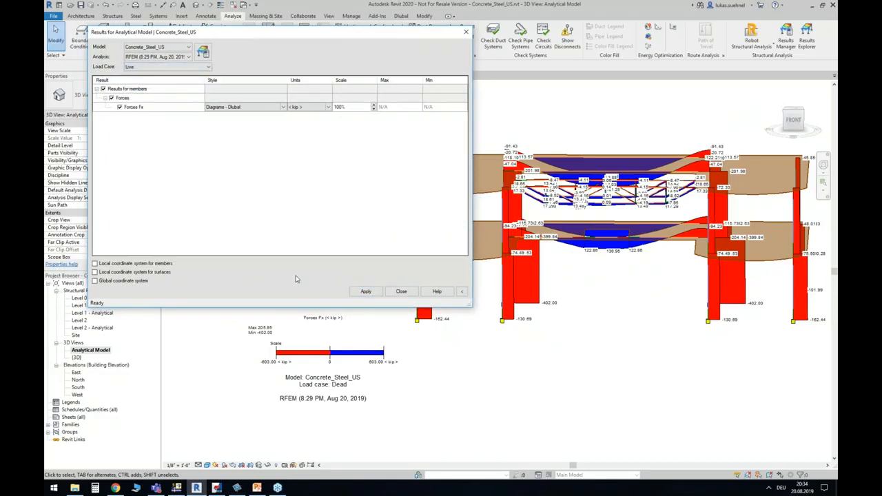
{"action": "left_click", "coordinate": [360, 290]}
- Change the analysis in the results dialog to RFEM - Reinforcements
{"action": "left_click", "coordinate": [156, 57]}
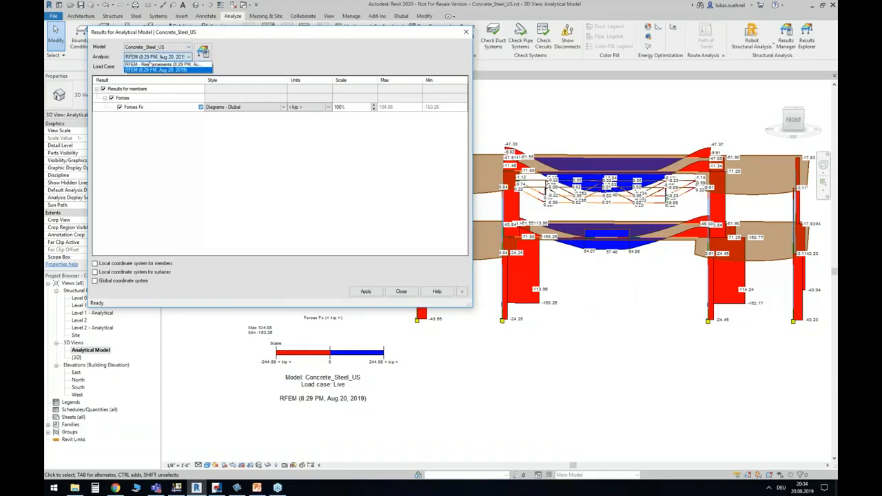
{"action": "left_click", "coordinate": [148, 65]}
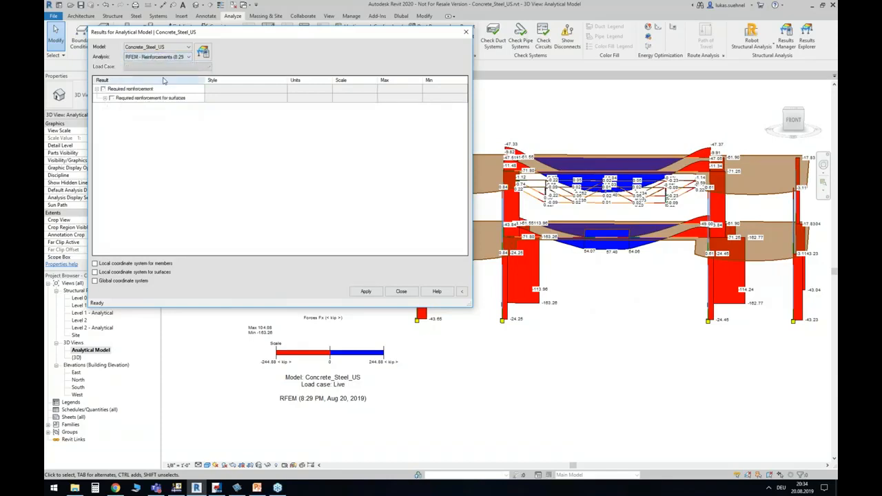
- Display the required surface reinforcement result Area AXX Bottom on the analytical model and view it in perspective from above
{"action": "left_click", "coordinate": [104, 99]}
{"action": "left_click", "coordinate": [121, 116]}
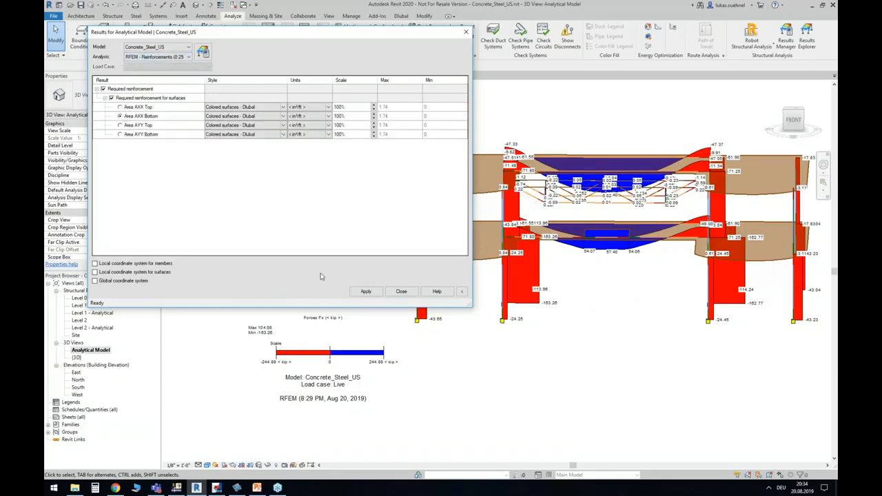
{"action": "left_click", "coordinate": [365, 292]}
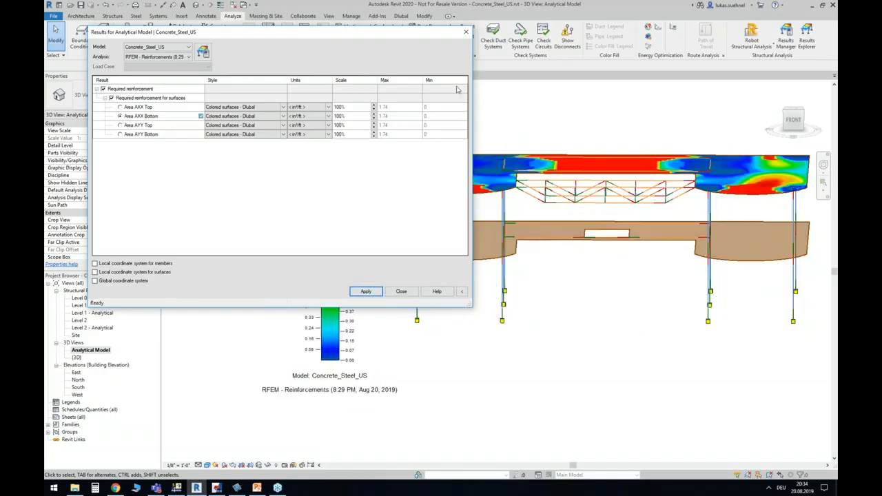
{"action": "left_click_drag", "start_coordinate": [447, 35], "coordinate": [437, 283]}
{"action": "middle_click_drag", "start_coordinate": [410, 156], "coordinate": [462, 222], "text": "shift"}
{"action": "scroll", "coordinate": [461, 222], "scroll_direction": "down", "scroll_amount": 2}
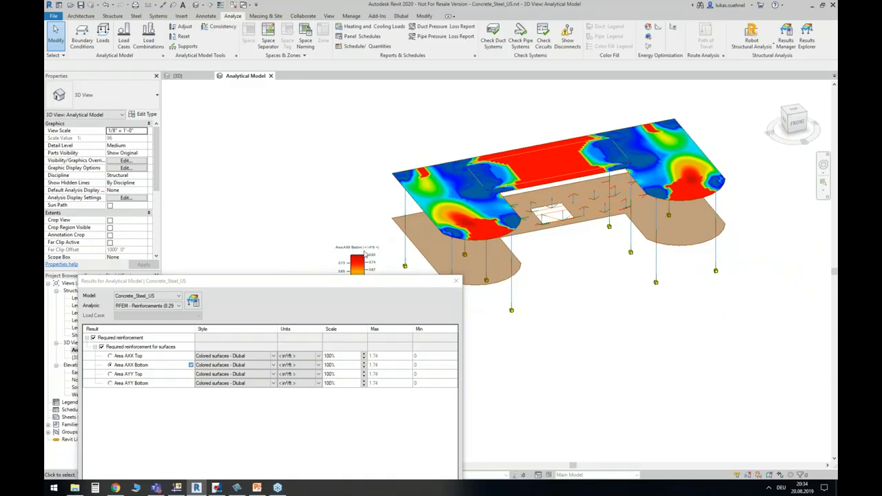
- Reposition the reinforcement legend beside the upper floor slab and close the analysis results settings
{"action": "left_click", "coordinate": [358, 262]}
{"action": "left_click_drag", "start_coordinate": [358, 262], "coordinate": [330, 124]}
{"action": "left_click", "coordinate": [588, 302]}
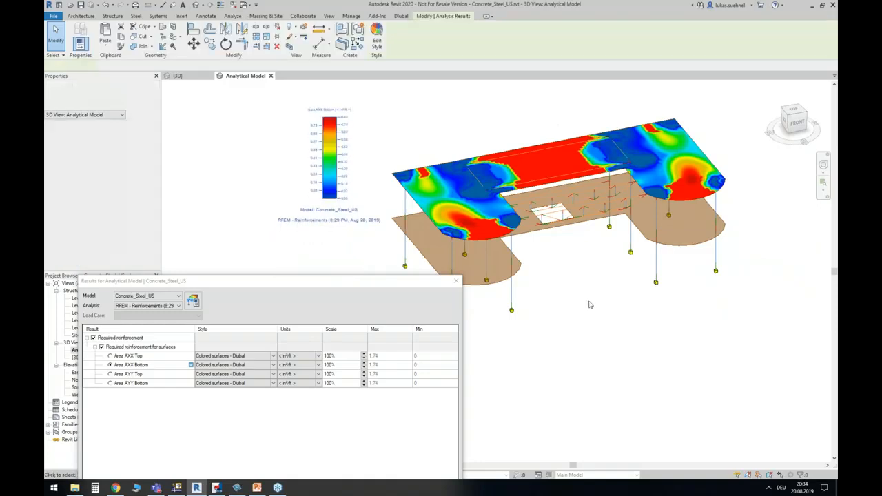
{"action": "left_click_drag", "start_coordinate": [290, 285], "coordinate": [350, 214]}
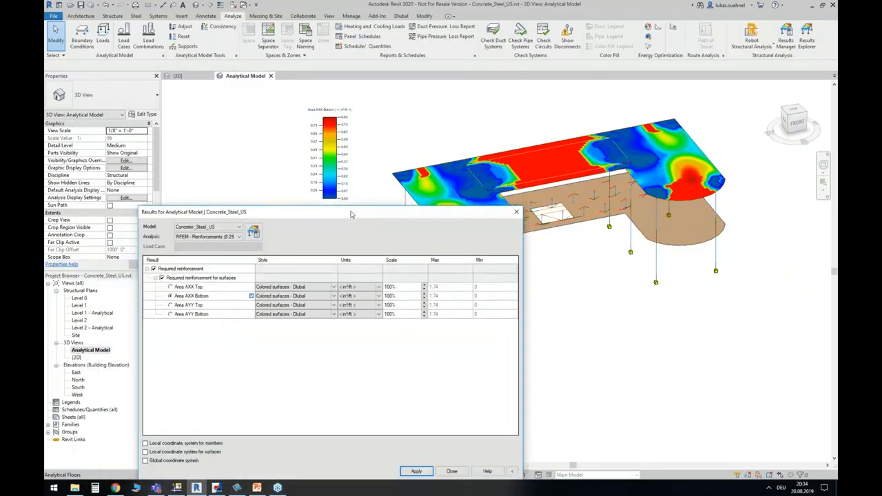
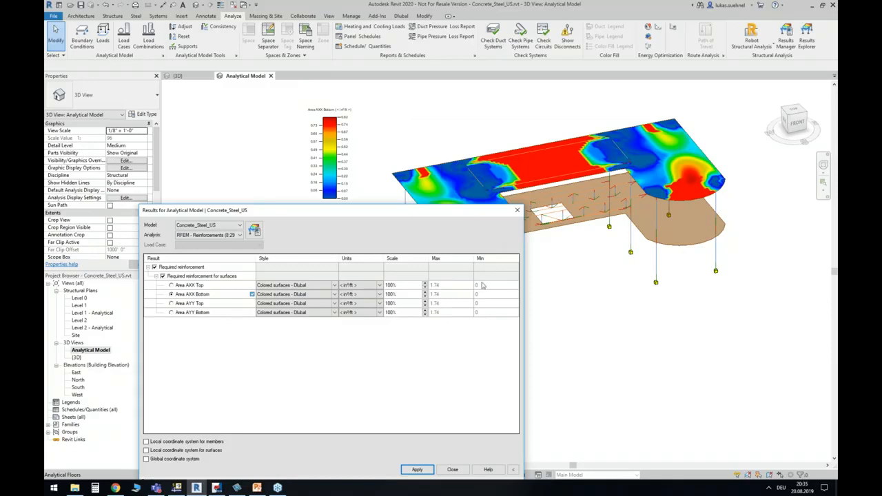
{"action": "left_click", "coordinate": [520, 213]}
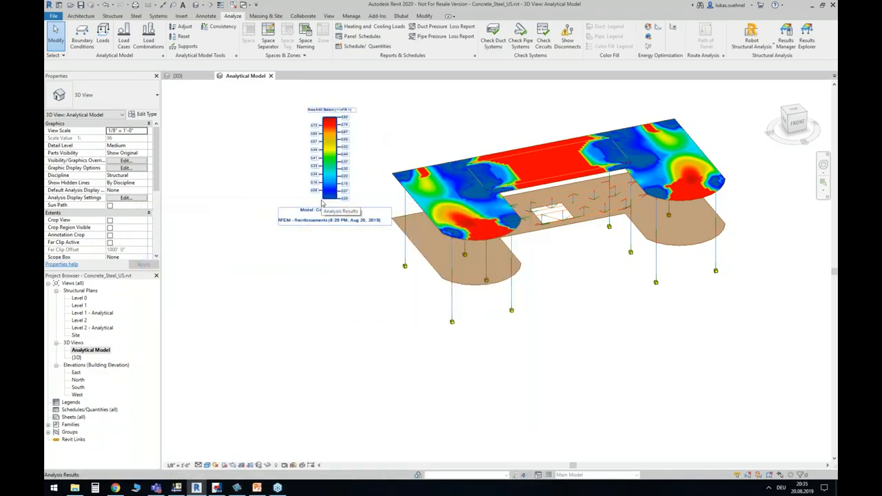
- Close the open views of the Concrete_Steel_US project and create a new project
{"action": "left_click", "coordinate": [271, 76]}
{"action": "left_click", "coordinate": [210, 76]}
{"action": "left_click", "coordinate": [448, 247]}
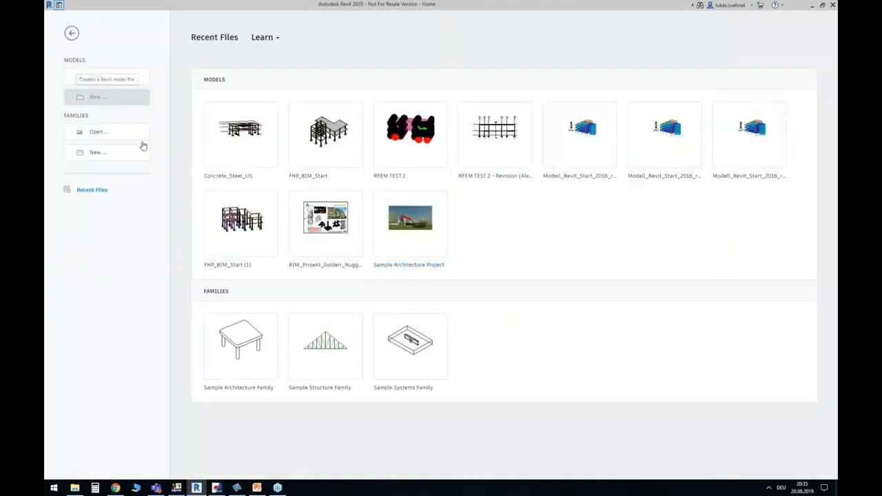
{"action": "left_click", "coordinate": [418, 272]}
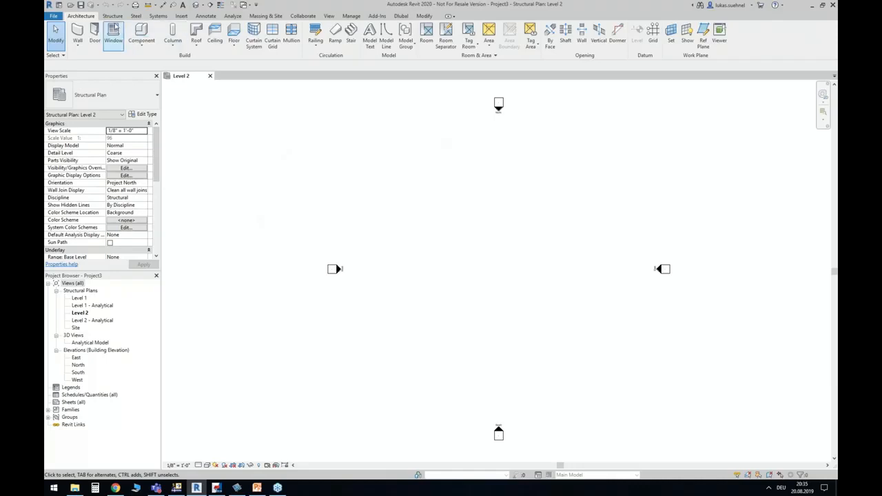
- Start placing a structural beam and check which framing types are loaded in the new project
{"action": "left_click", "coordinate": [112, 15]}
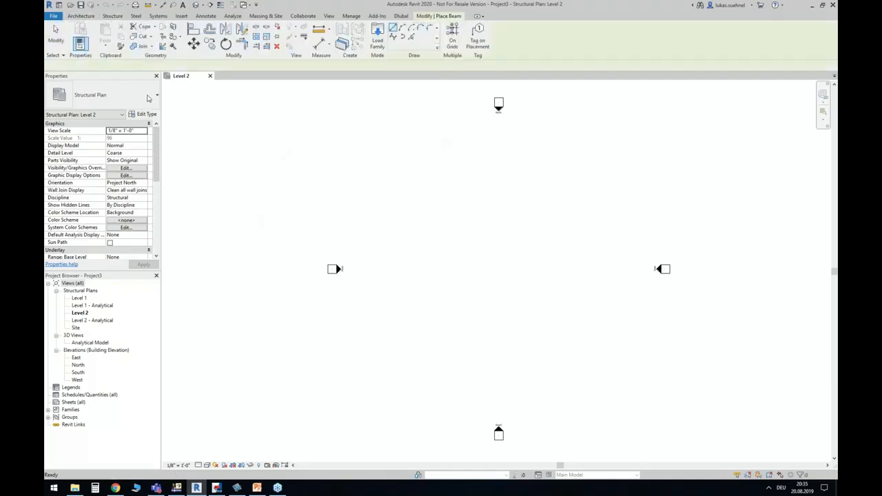
{"action": "left_click", "coordinate": [144, 101]}
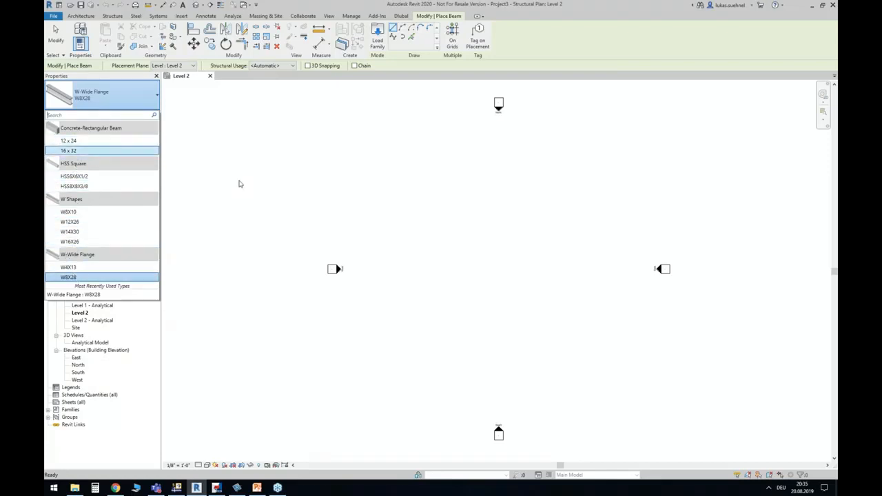
{"action": "left_click", "coordinate": [313, 179]}
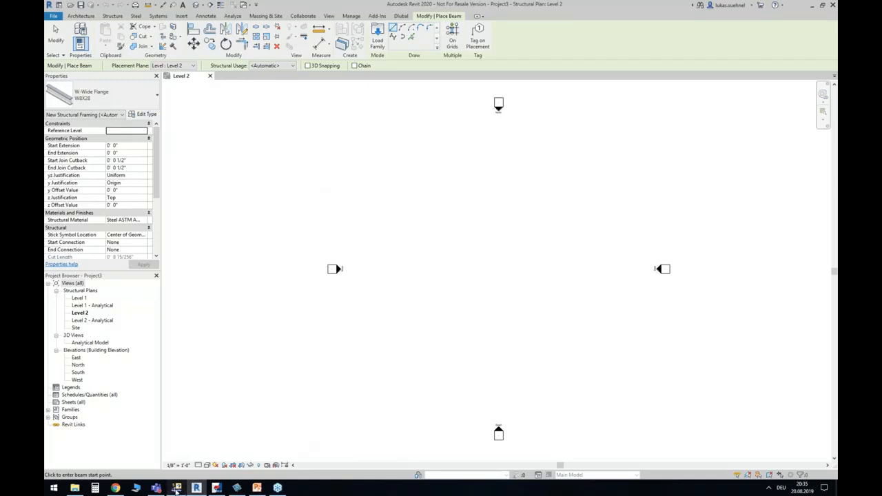
- Switch to RFEM to examine the Concrete_Steel_US model in 3D, and return to Revit
{"action": "left_click", "coordinate": [177, 488]}
{"action": "mouse_move", "coordinate": [455, 276]}
{"action": "middle_mouse_down", "text": "ctrl"}
{"action": "mouse_move", "coordinate": [494, 278]}
{"action": "mouse_move", "coordinate": [464, 288]}
{"action": "middle_mouse_up", "text": "ctrl"}
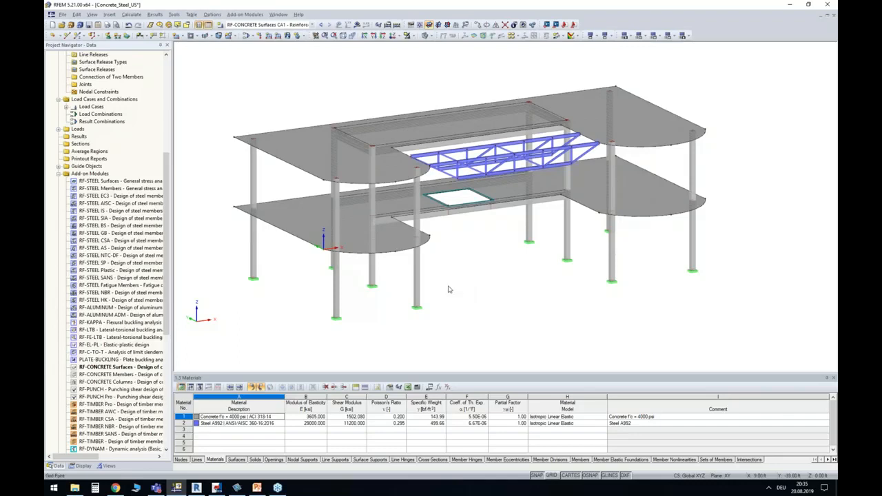
{"action": "left_click", "coordinate": [197, 488]}
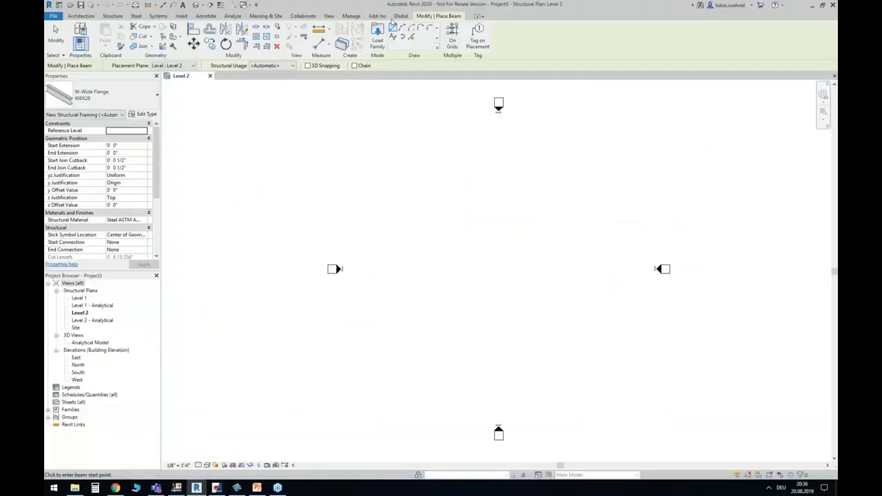
- Start the RFEM model import through the Dlubal link, toggling Import results and keeping Update existing structure
{"action": "left_click", "coordinate": [401, 16]}
{"action": "key", "text": "Escape"}
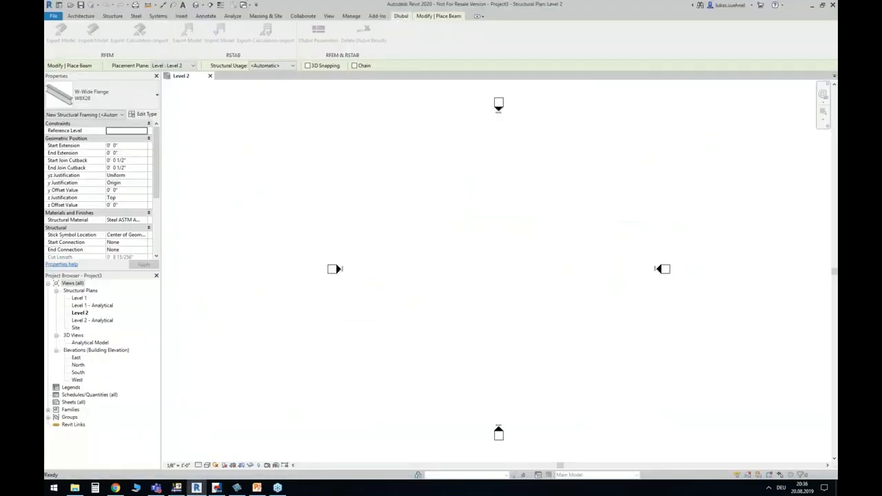
{"action": "left_click", "coordinate": [98, 32]}
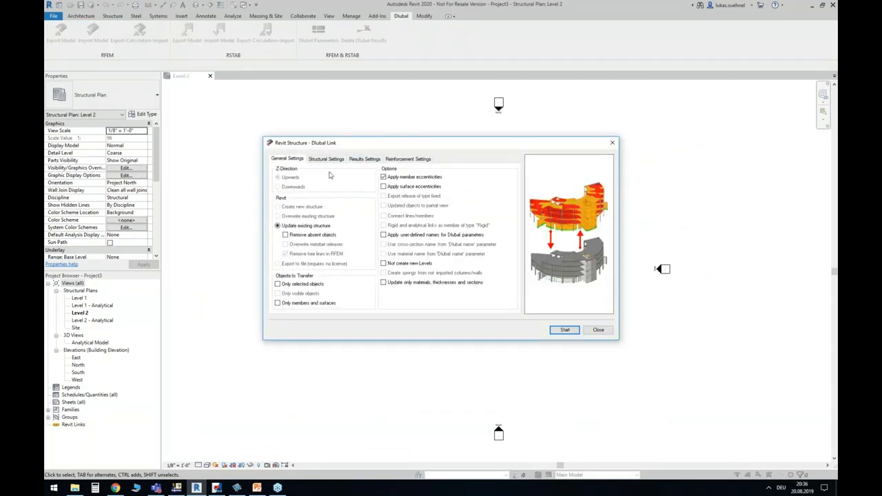
{"action": "left_click", "coordinate": [358, 159]}
{"action": "left_click", "coordinate": [299, 176]}
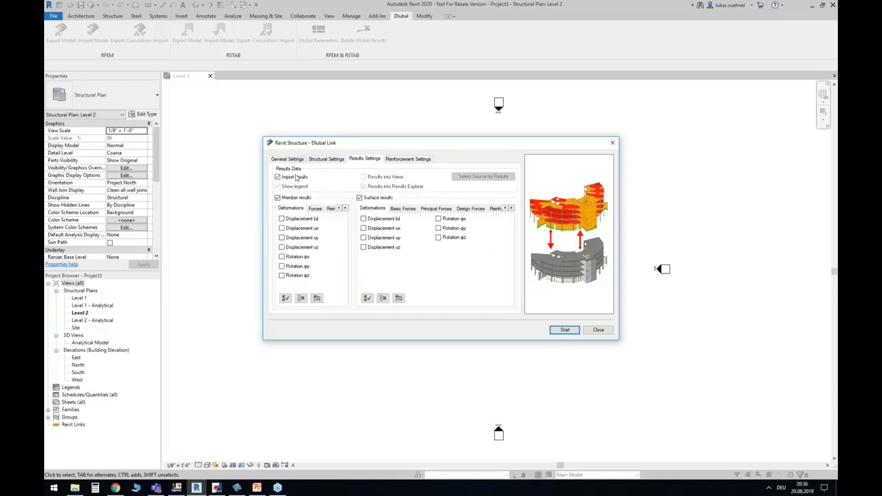
{"action": "left_click", "coordinate": [328, 159]}
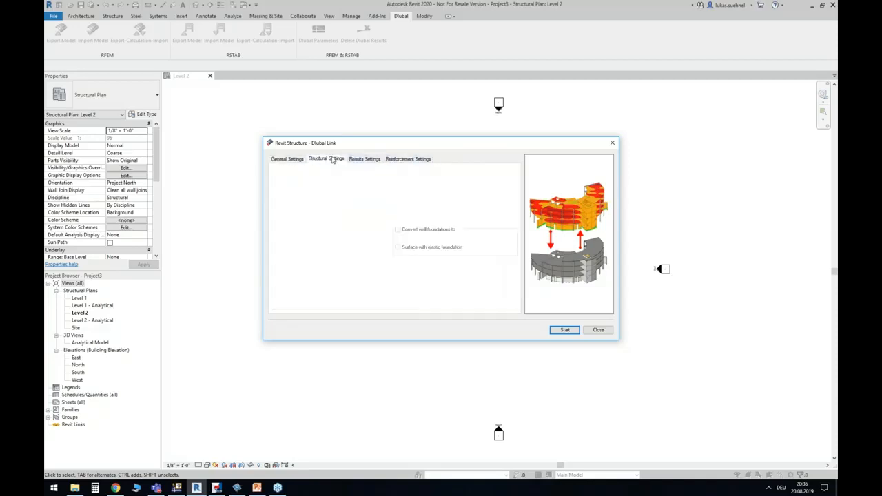
{"action": "left_click", "coordinate": [286, 160]}
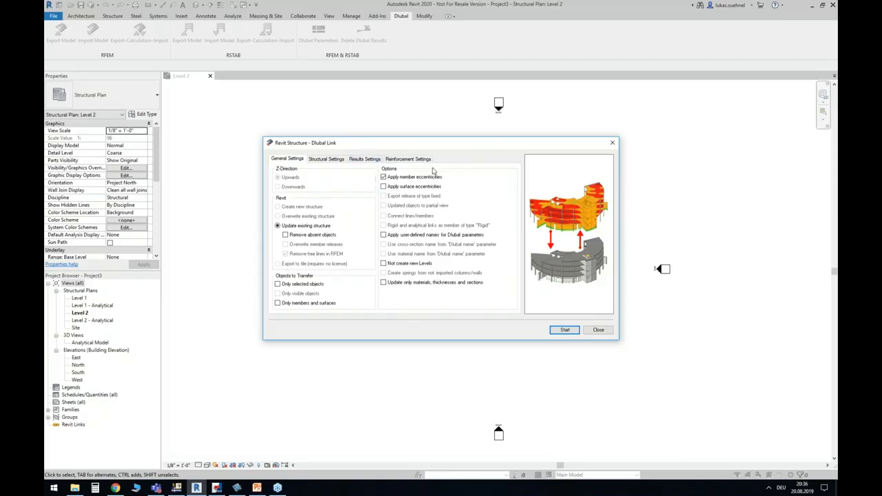
{"action": "left_click", "coordinate": [566, 330]}
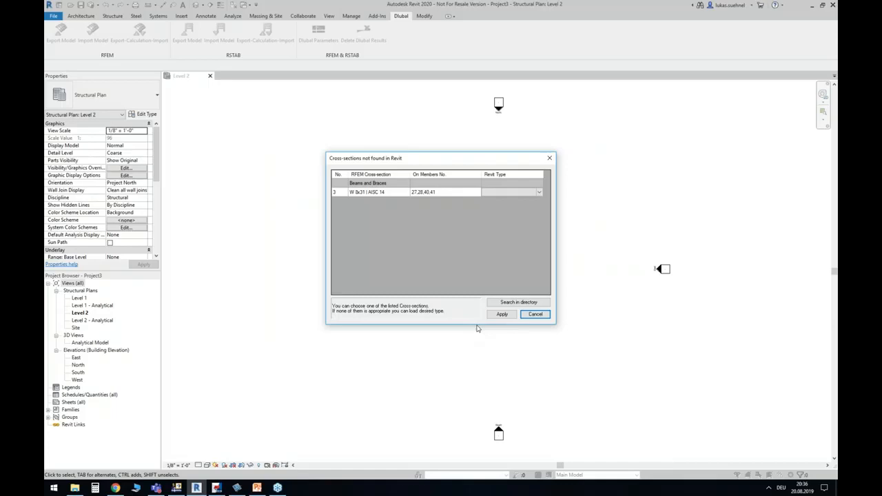
- Choose to load family types as the Revit type for the missing W 8x31 cross-section
{"action": "left_click_drag", "start_coordinate": [362, 155], "coordinate": [361, 152]}
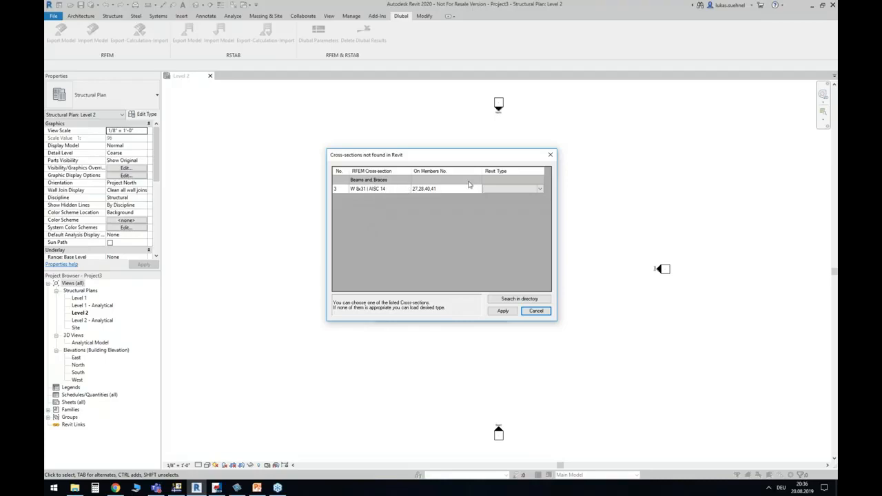
{"action": "left_click", "coordinate": [538, 190]}
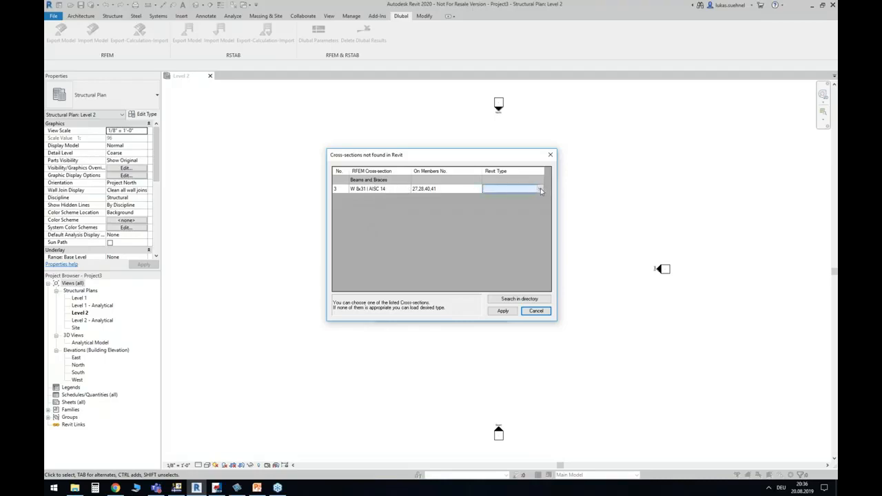
{"action": "left_click", "coordinate": [541, 190]}
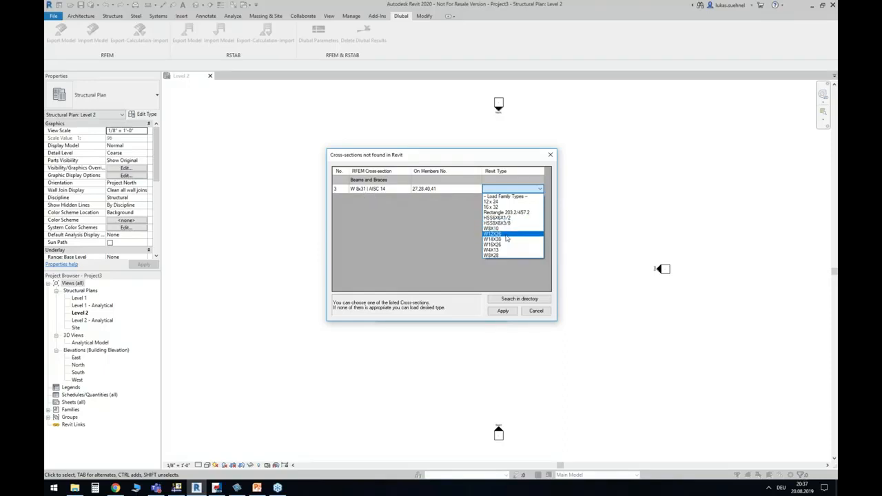
{"action": "left_click", "coordinate": [516, 198]}
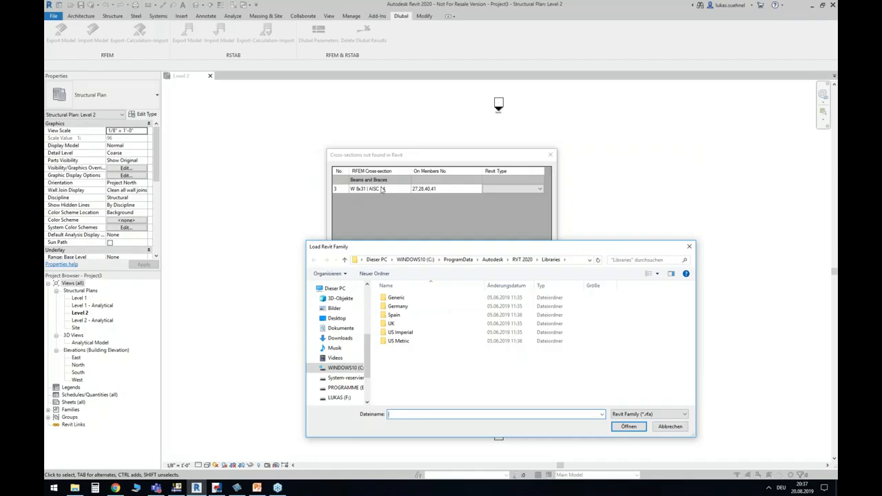
{"action": "left_click_drag", "start_coordinate": [413, 250], "coordinate": [362, 225]}
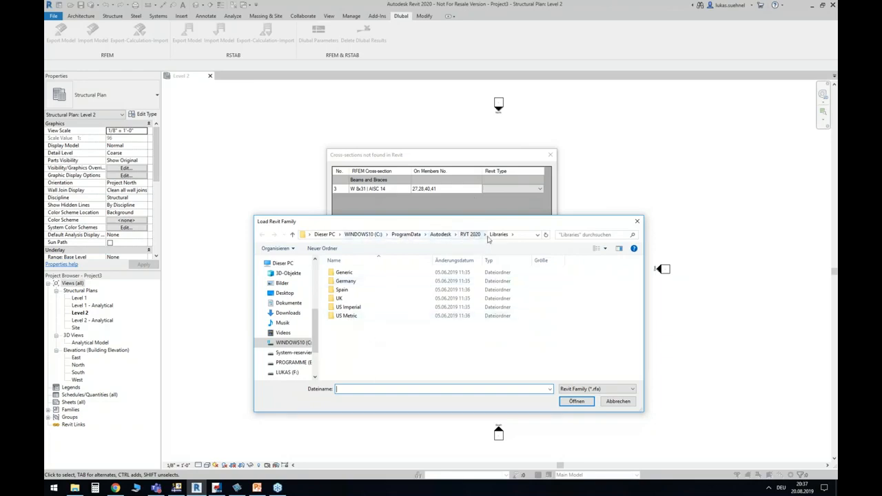
- Open the US Imperial family library and find its structural folders
{"action": "left_click", "coordinate": [358, 308]}
{"action": "double_click", "coordinate": [360, 309]}
{"action": "scroll", "coordinate": [388, 303], "scroll_direction": "down", "scroll_amount": 6}
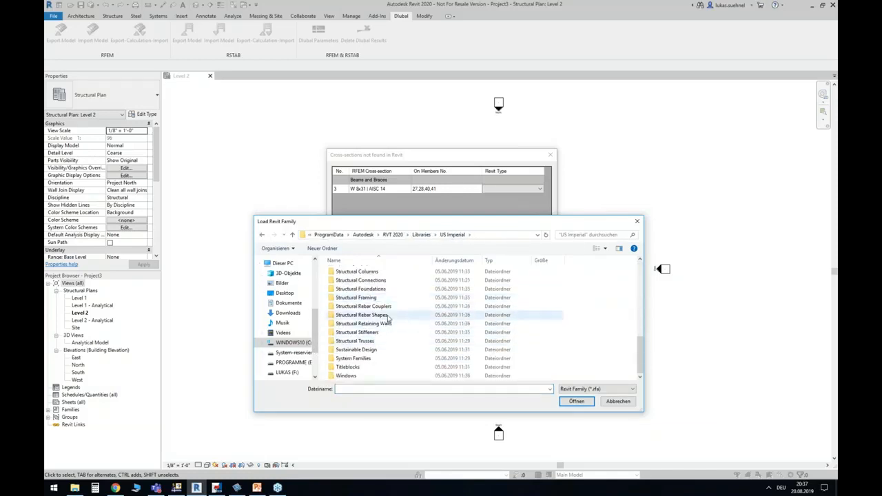
{"action": "scroll", "coordinate": [377, 303], "scroll_direction": "up", "scroll_amount": 1}
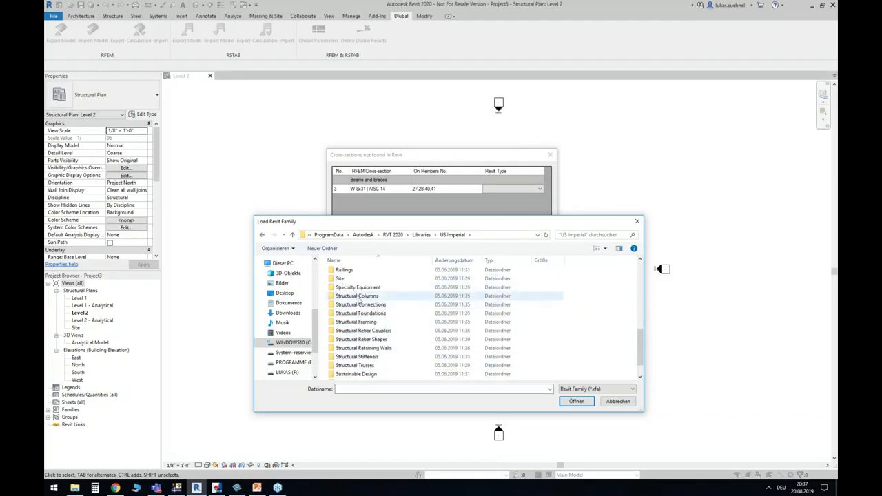
{"action": "double_click", "coordinate": [359, 298]}
{"action": "double_click", "coordinate": [343, 299]}
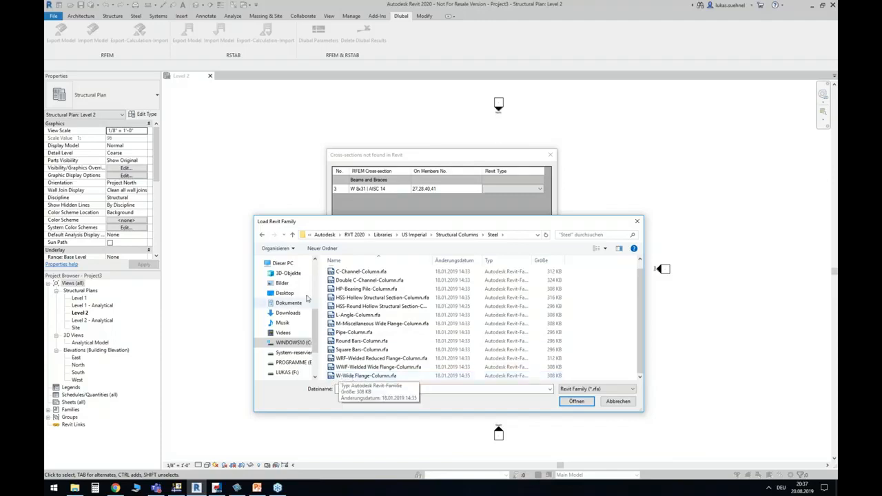
{"action": "left_click", "coordinate": [262, 236]}
{"action": "left_click", "coordinate": [263, 236]}
- Load the family W-Wide Flange.rfa from the Structural Framing > Steel library folder
{"action": "scroll", "coordinate": [372, 317], "scroll_direction": "down", "scroll_amount": 3}
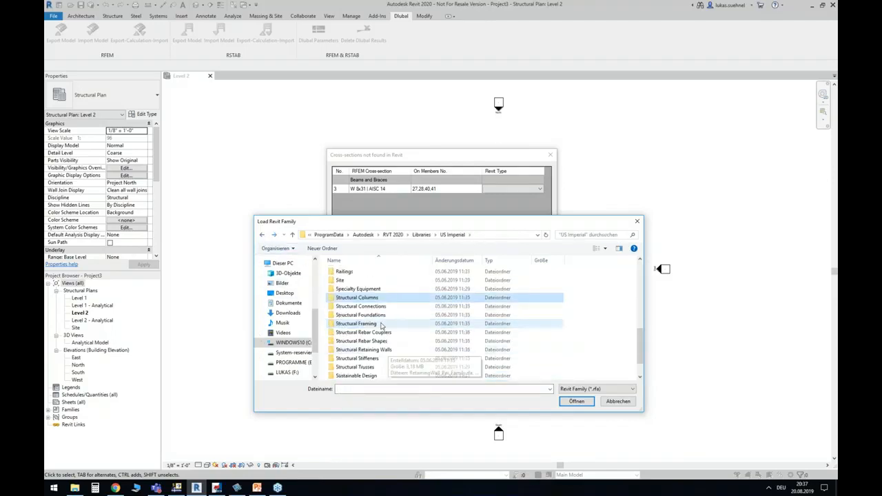
{"action": "left_click", "coordinate": [359, 324]}
{"action": "double_click", "coordinate": [360, 324]}
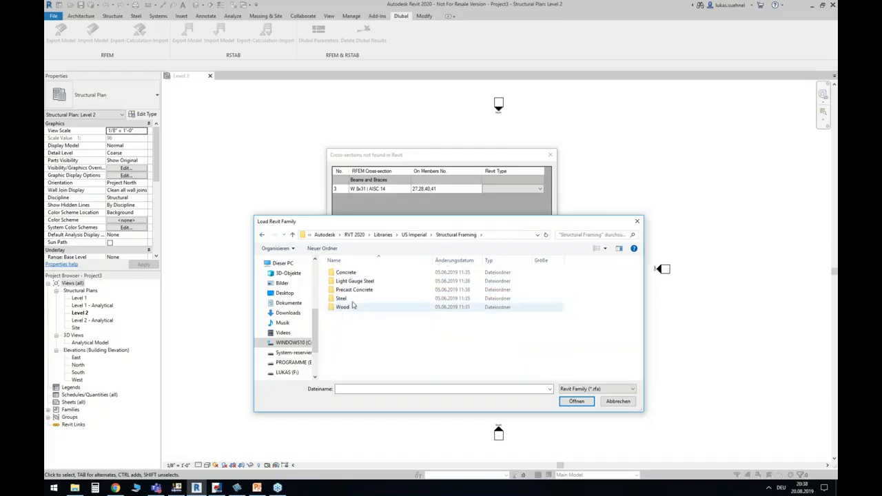
{"action": "left_click", "coordinate": [342, 298]}
{"action": "double_click", "coordinate": [345, 298]}
{"action": "scroll", "coordinate": [348, 345], "scroll_direction": "down", "scroll_amount": 5}
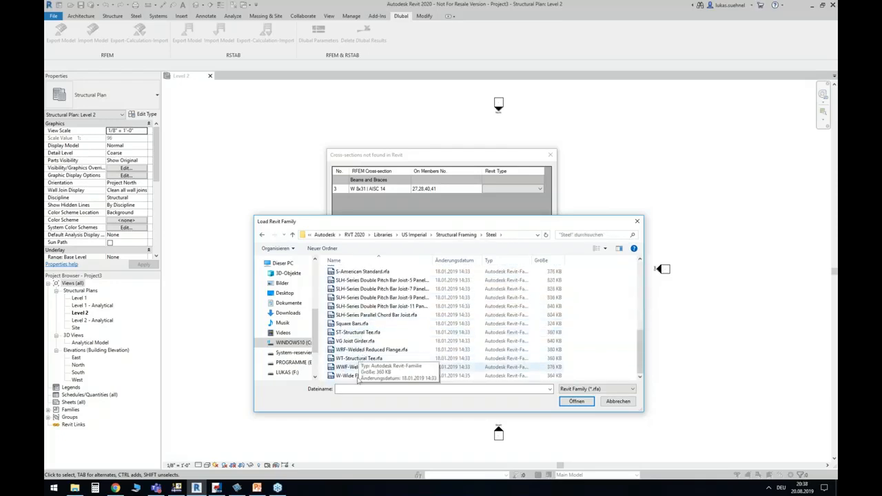
{"action": "left_click", "coordinate": [348, 377]}
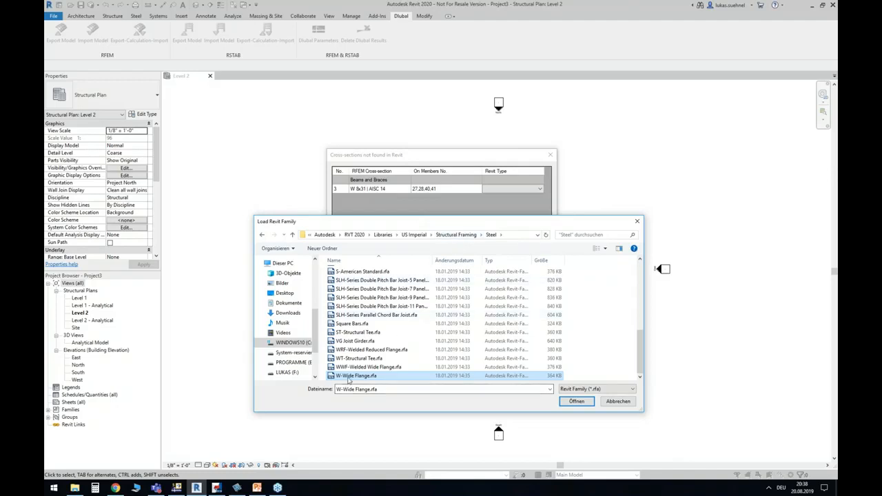
{"action": "left_click", "coordinate": [577, 401]}
- Load the W8X31 type of the wide flange family for the missing cross-section
{"action": "left_click_drag", "start_coordinate": [619, 171], "coordinate": [622, 308]}
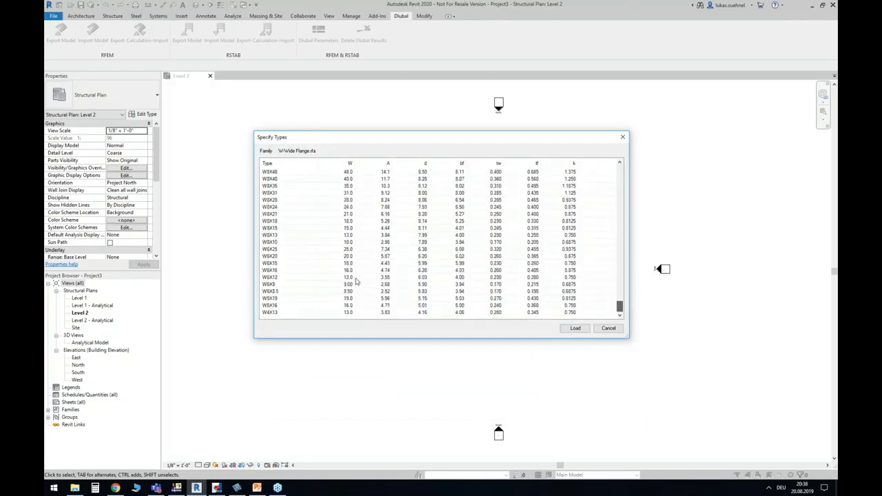
{"action": "left_click", "coordinate": [284, 193]}
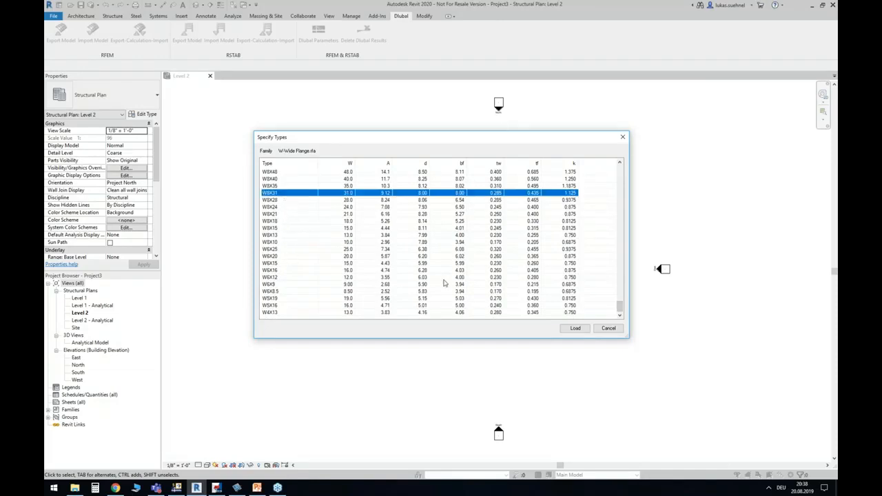
{"action": "left_click", "coordinate": [575, 329]}
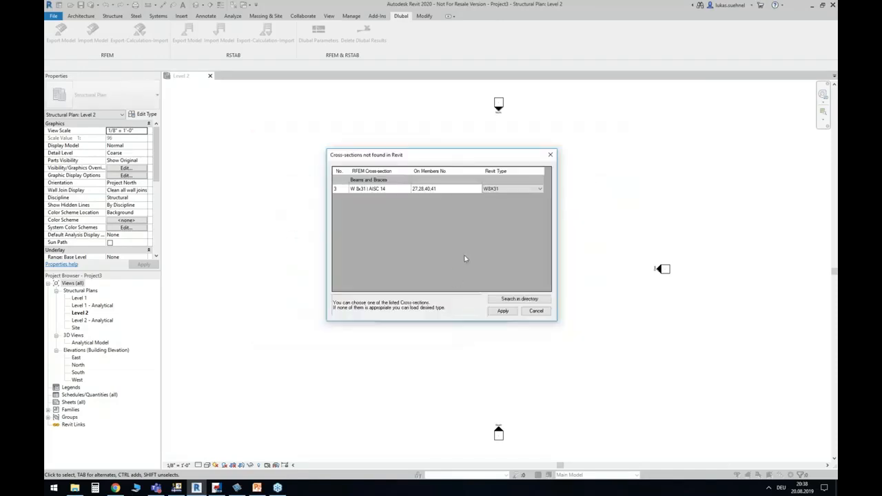
- Apply the W8X31 mapping to finish the RFEM import, close the import log and open the default 3D view
{"action": "left_click", "coordinate": [510, 311]}
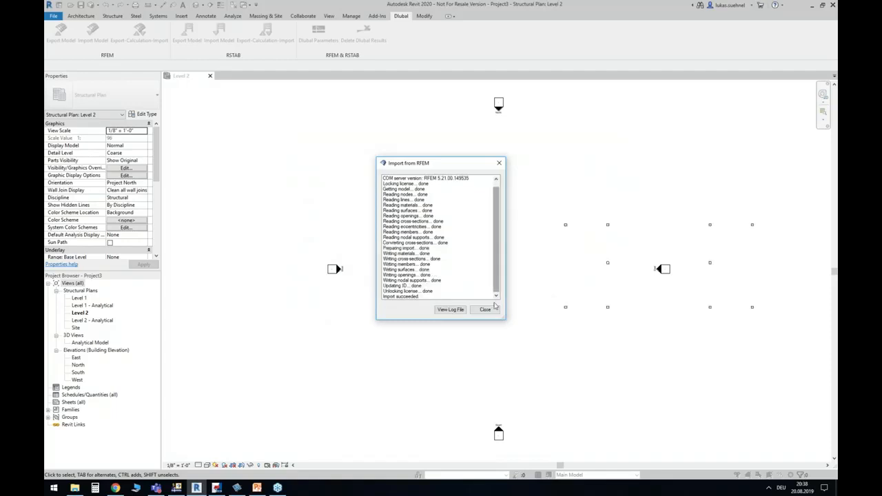
{"action": "left_click", "coordinate": [484, 309]}
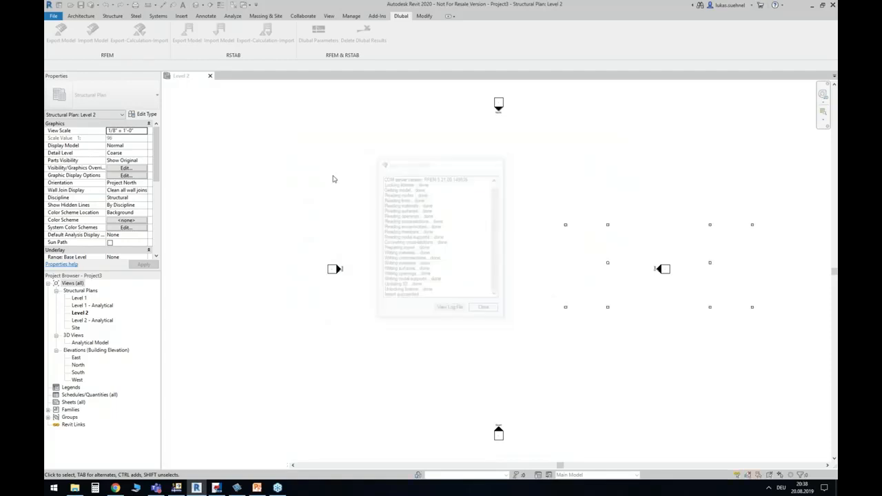
{"action": "left_click", "coordinate": [196, 5]}
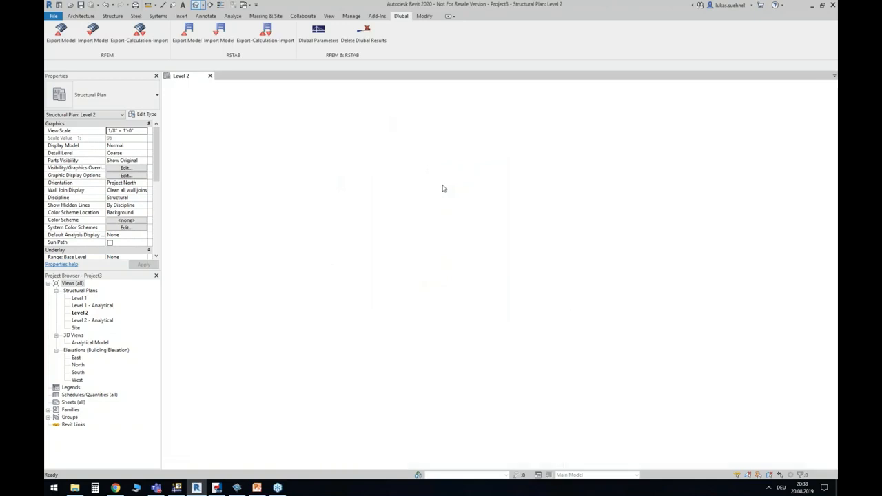
- Show the 3D view in Shaded style with Fine detail and inspect the imported slabs, columns and steel trusses
{"action": "left_click", "coordinate": [207, 466]}
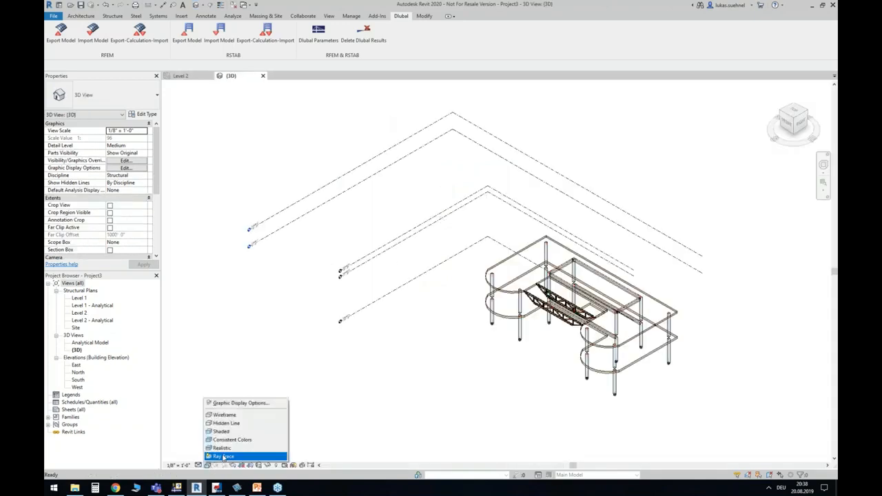
{"action": "left_click", "coordinate": [222, 431]}
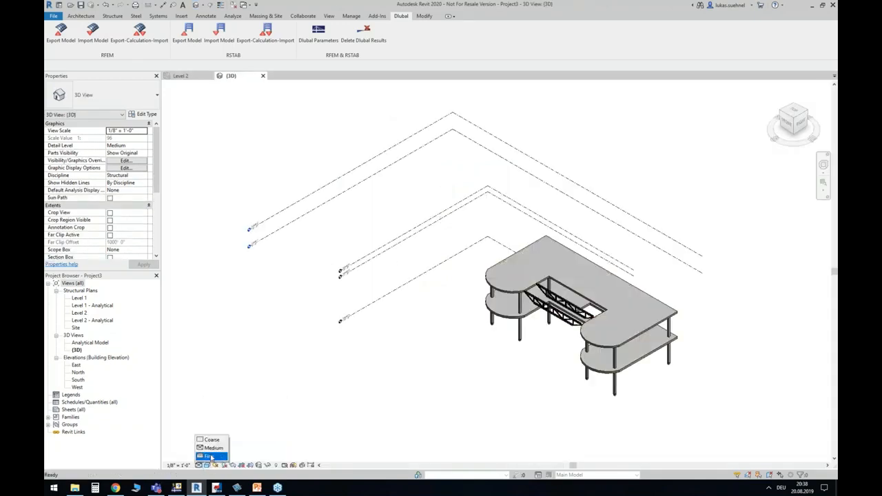
{"action": "middle_click_drag", "start_coordinate": [387, 344], "coordinate": [587, 272], "text": "shift"}
{"action": "scroll", "coordinate": [587, 271], "scroll_direction": "up", "scroll_amount": 3}
{"action": "middle_click_drag", "start_coordinate": [600, 241], "coordinate": [507, 328]}
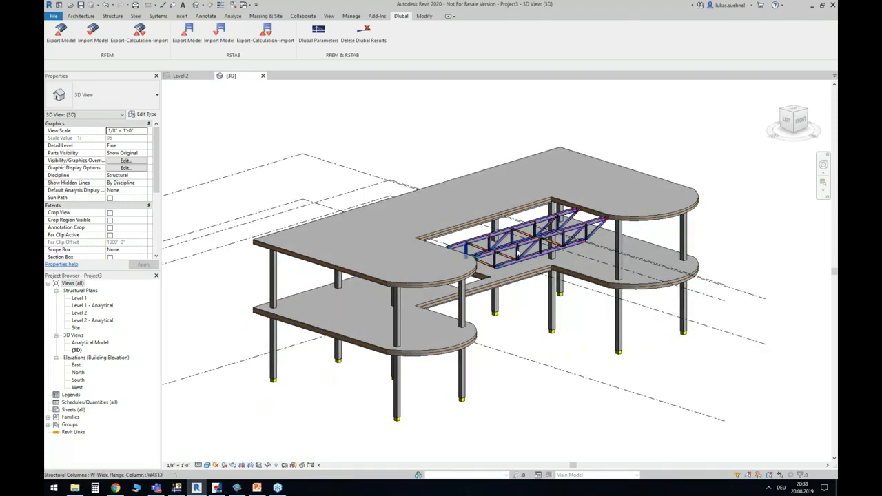
{"action": "middle_click_drag", "start_coordinate": [493, 335], "coordinate": [521, 324], "text": "shift"}
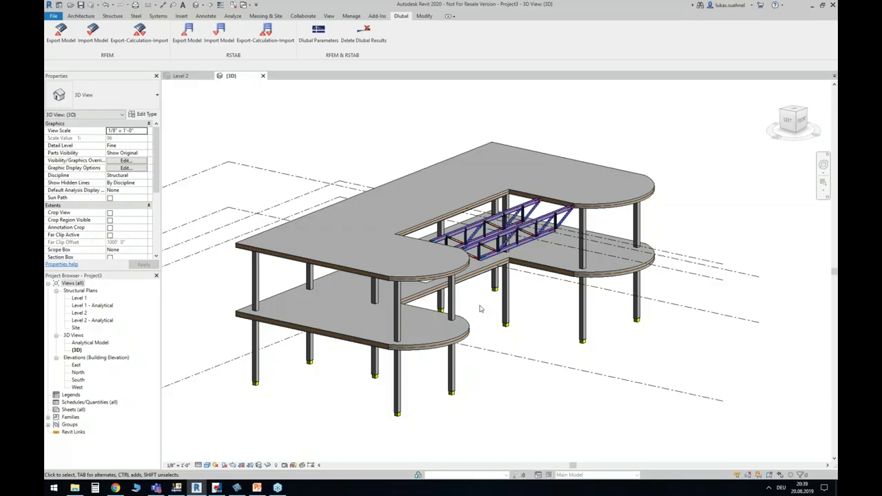
- Close the 3D view and Project3 without saving the changes
{"action": "left_click", "coordinate": [263, 76]}
{"action": "key", "text": "ctrl+F4"}
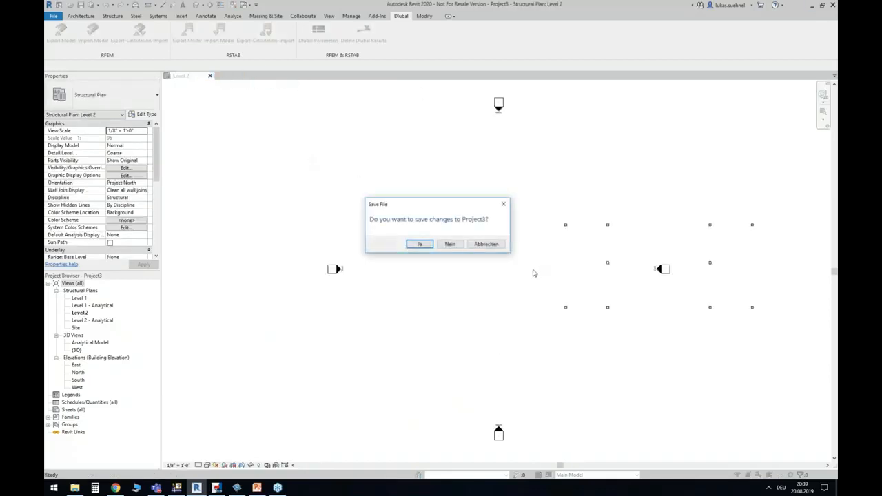
{"action": "left_click", "coordinate": [452, 246]}
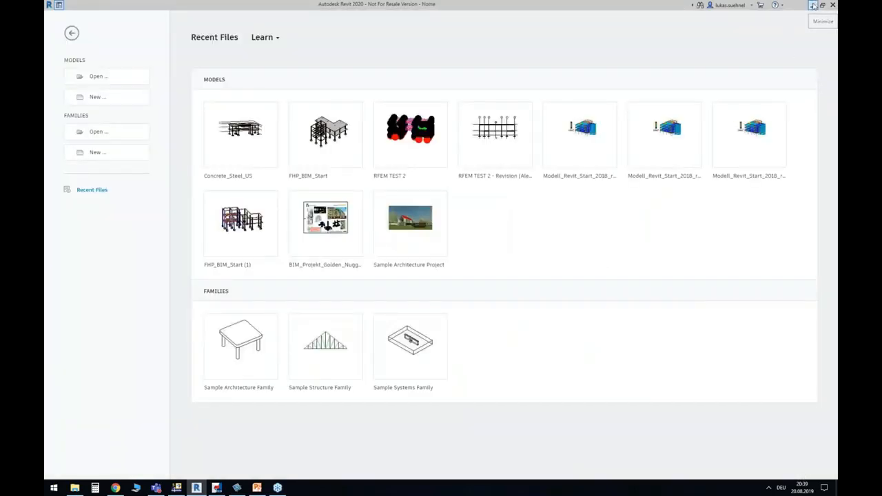
- Switch to RFEM and close the Concrete_Steel_US model without saving the changes
{"action": "left_click", "coordinate": [813, 4]}
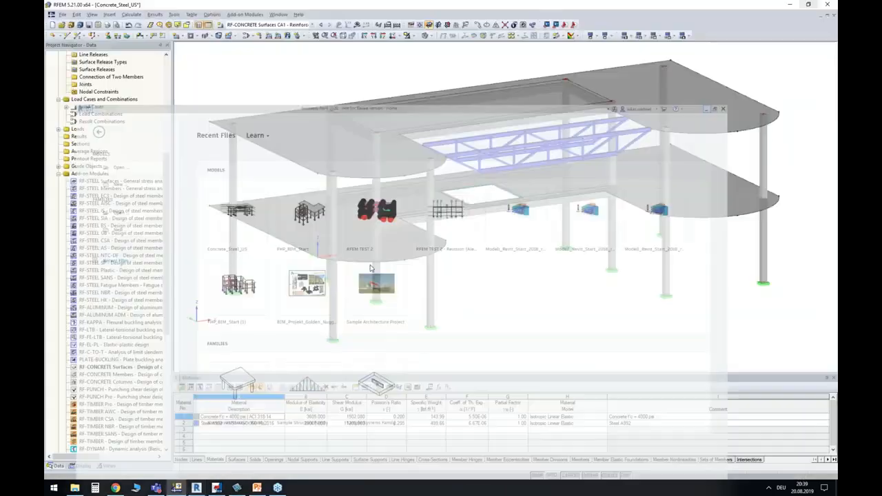
{"action": "left_click", "coordinate": [834, 16]}
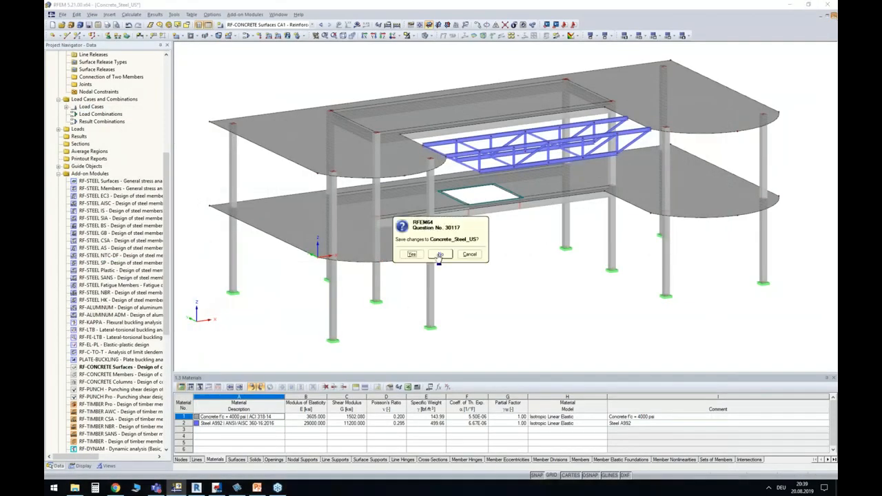
{"action": "left_click", "coordinate": [437, 255]}
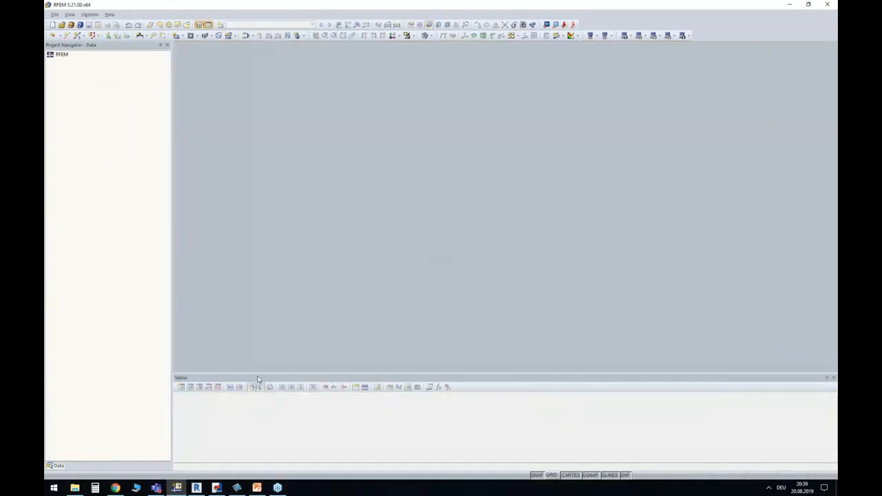
- Switch to Tekla Structures and examine the physical model with its slabs, columns, floor opening and steel trusses
{"action": "left_click", "coordinate": [217, 488]}
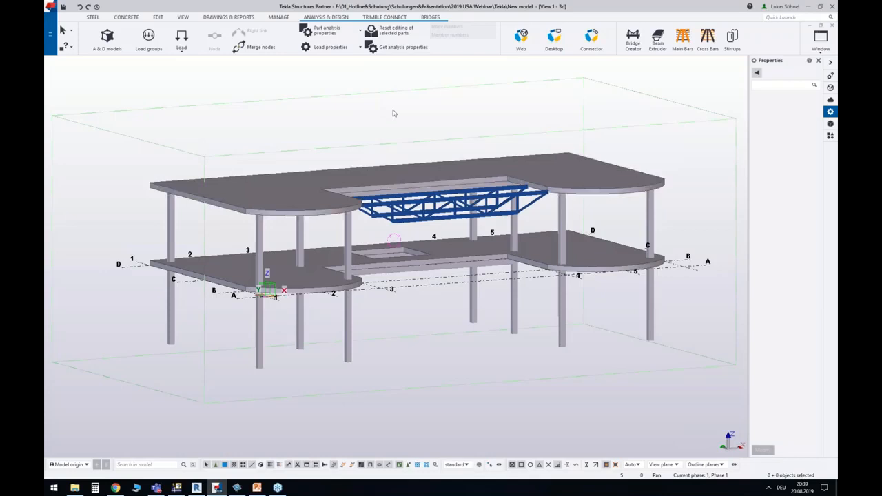
{"action": "middle_click_drag", "start_coordinate": [228, 87], "coordinate": [281, 131], "text": "ctrl"}
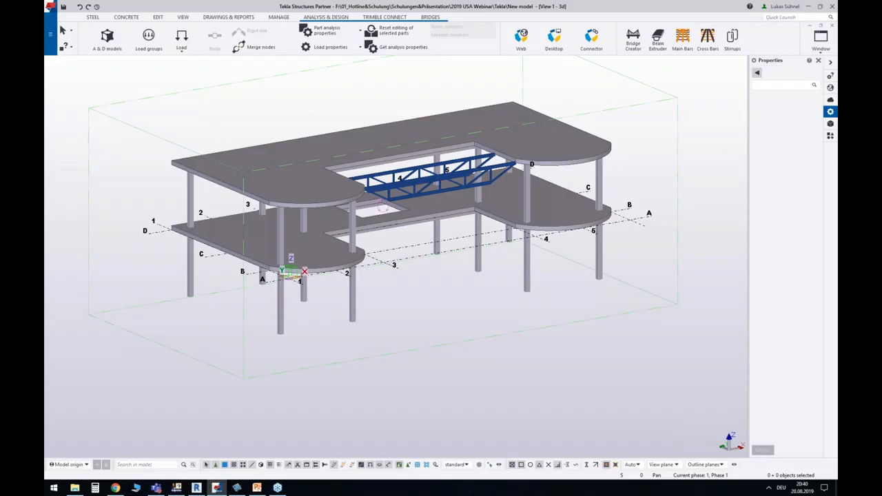
{"action": "middle_click_drag", "start_coordinate": [383, 313], "coordinate": [395, 372]}
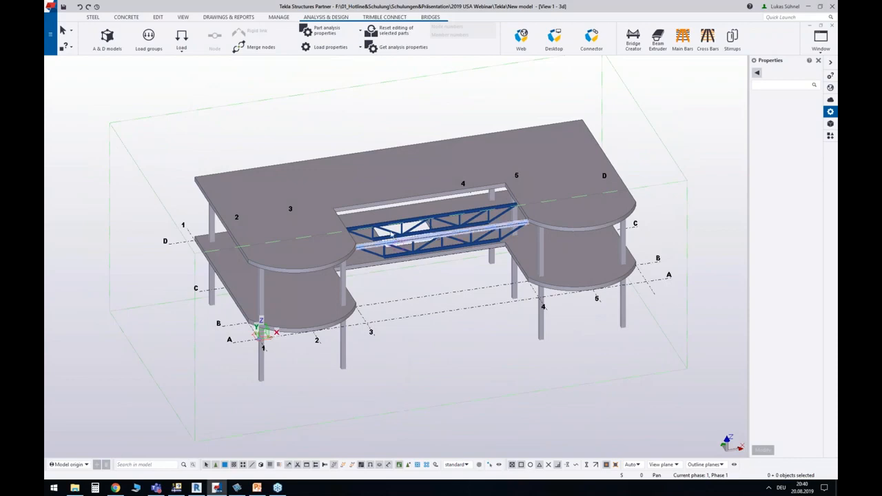
{"action": "scroll", "coordinate": [386, 217], "scroll_direction": "up", "scroll_amount": 4}
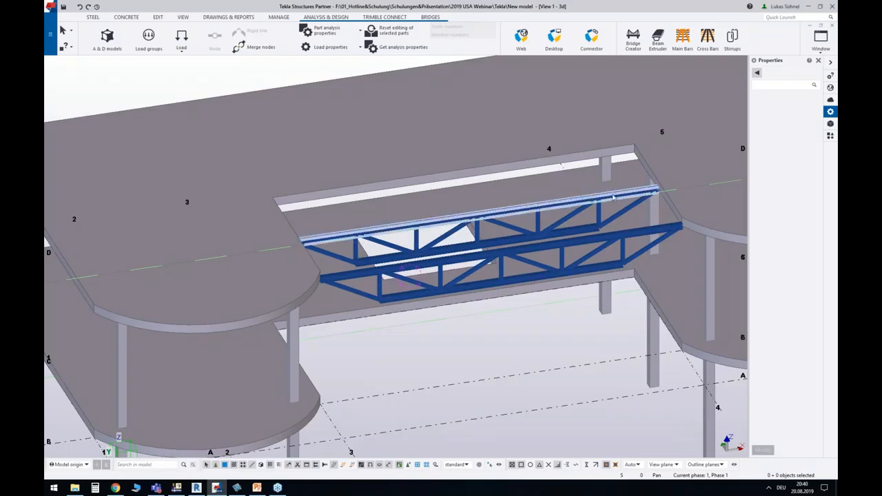
{"action": "scroll", "coordinate": [592, 202], "scroll_direction": "down", "scroll_amount": 5}
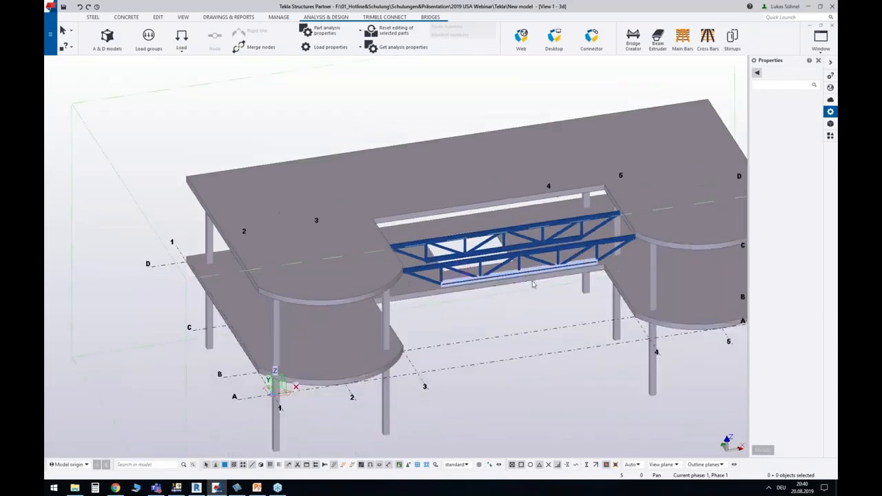
{"action": "mouse_move", "coordinate": [493, 317]}
{"action": "middle_mouse_down", "text": "ctrl"}
{"action": "mouse_move", "coordinate": [483, 277]}
{"action": "mouse_move", "coordinate": [493, 256]}
{"action": "mouse_move", "coordinate": [493, 325]}
{"action": "middle_mouse_up", "text": "ctrl"}
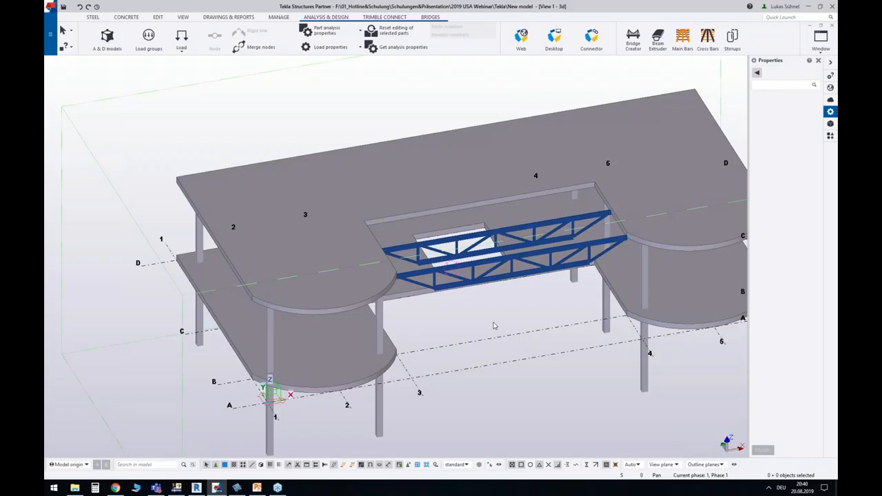
{"action": "middle_click_drag", "start_coordinate": [463, 335], "coordinate": [423, 297]}
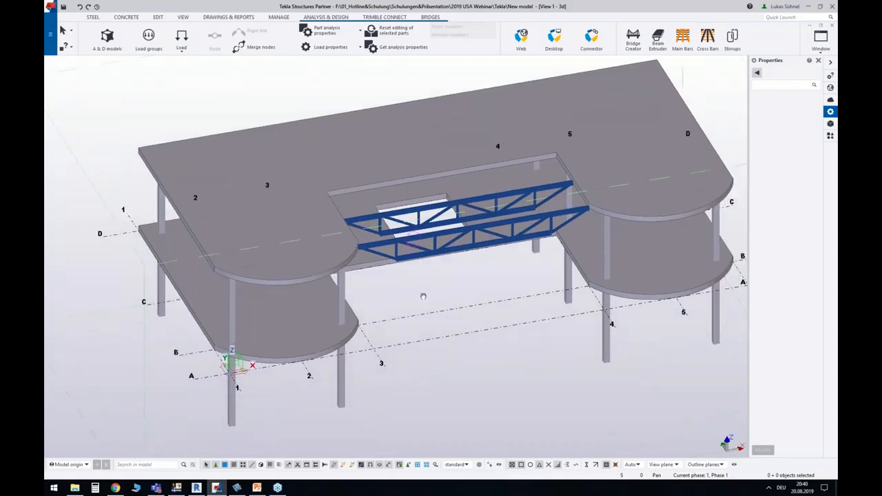
{"action": "scroll", "coordinate": [423, 296], "scroll_direction": "down", "scroll_amount": 2}
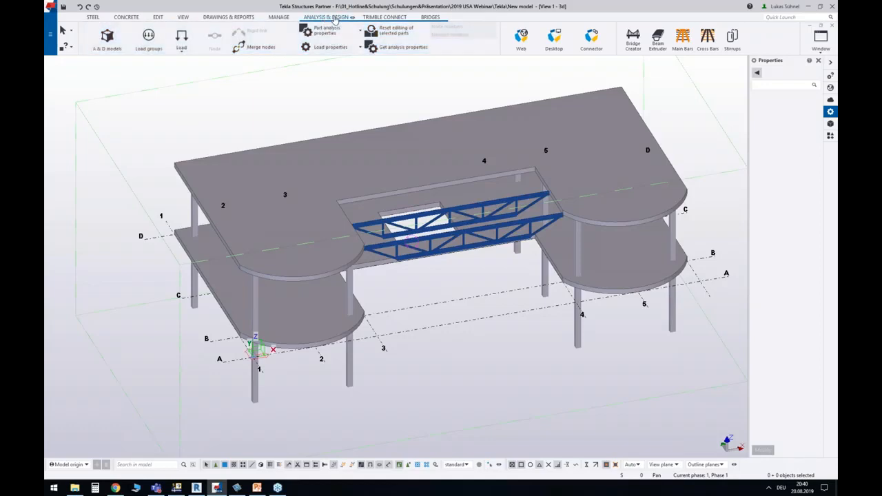
- Open the list of analysis and design models and select Model 1 to display its analysis model
{"action": "left_click", "coordinate": [107, 38]}
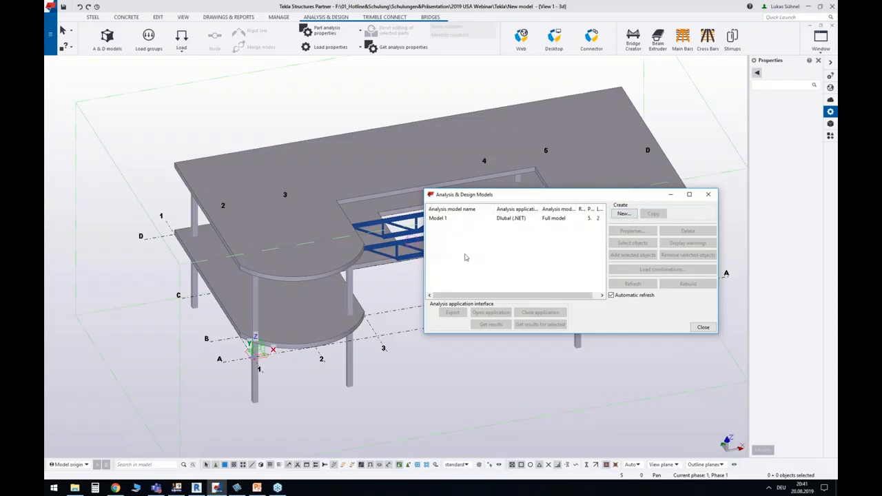
{"action": "left_click", "coordinate": [463, 219]}
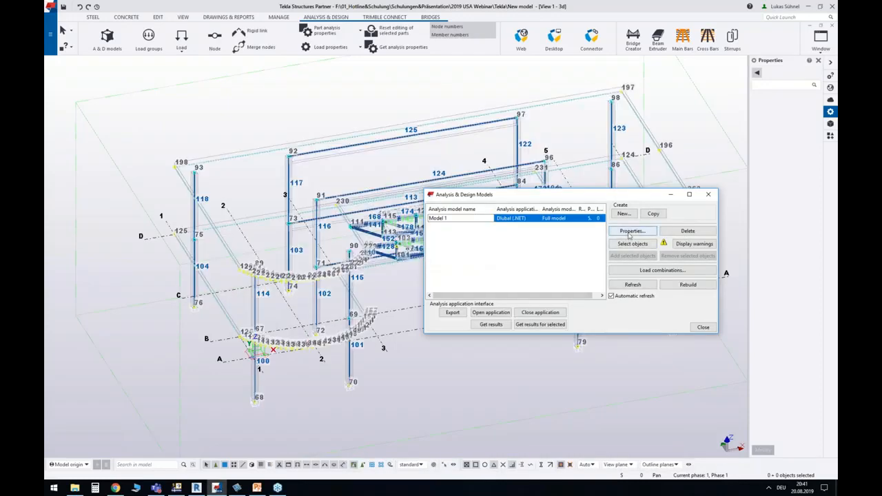
- Review the analysis model content options in the properties of Model 1 and close them without changes
{"action": "left_click", "coordinate": [466, 234]}
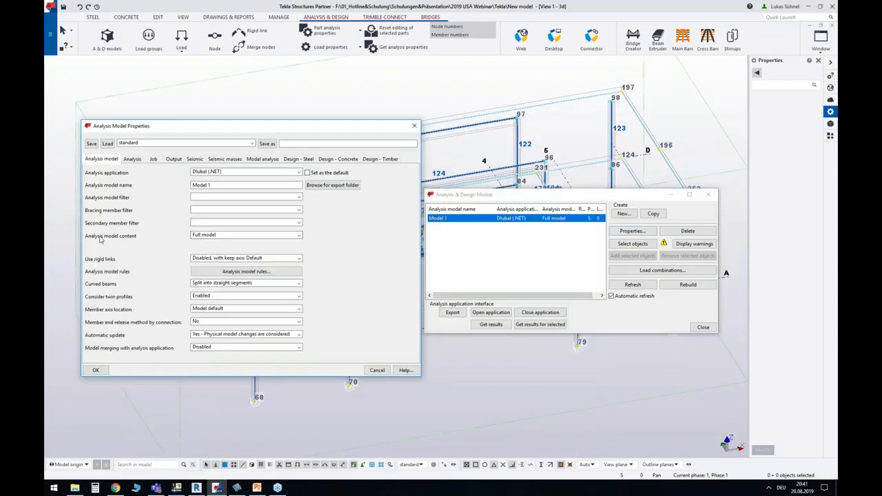
{"action": "left_click", "coordinate": [223, 238]}
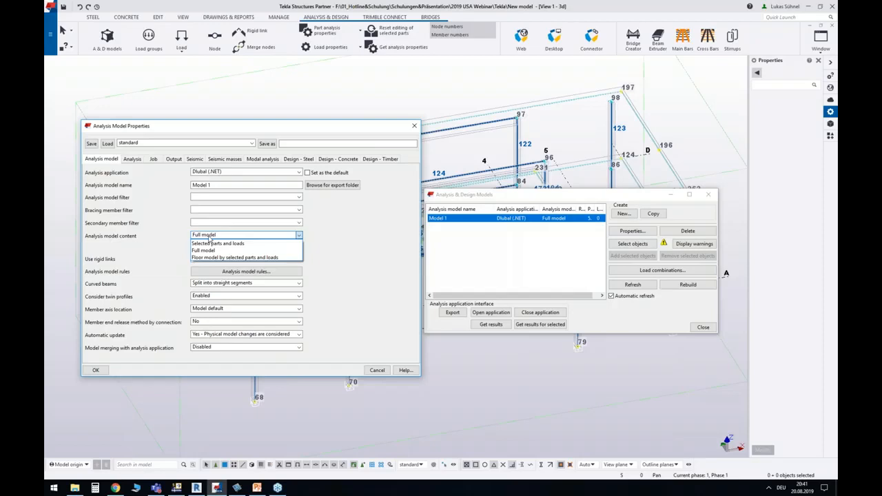
{"action": "left_click", "coordinate": [217, 236]}
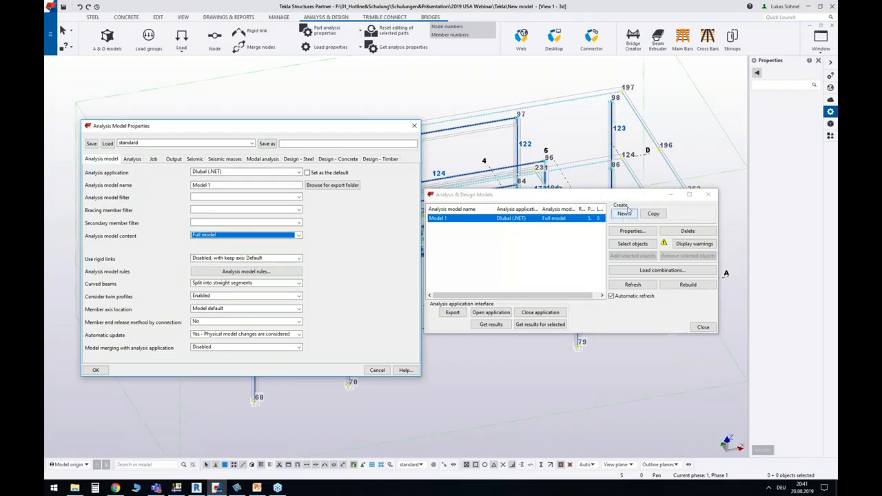
{"action": "left_click", "coordinate": [299, 235]}
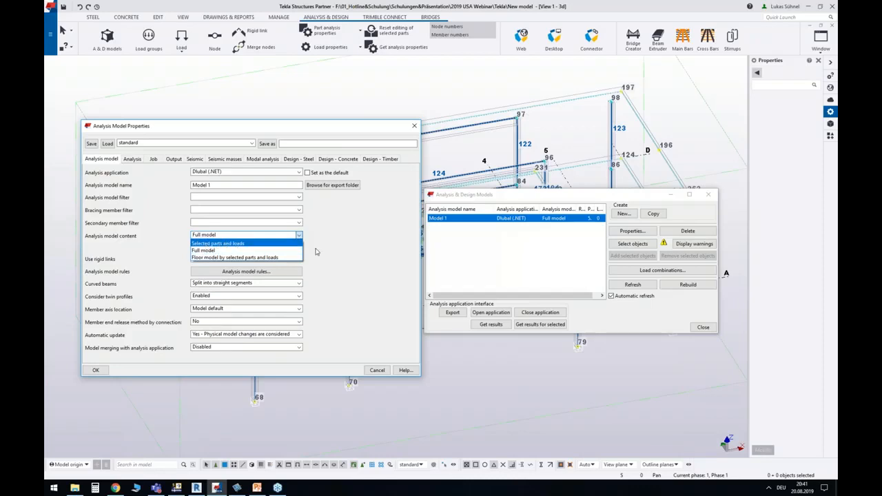
{"action": "left_click", "coordinate": [346, 256]}
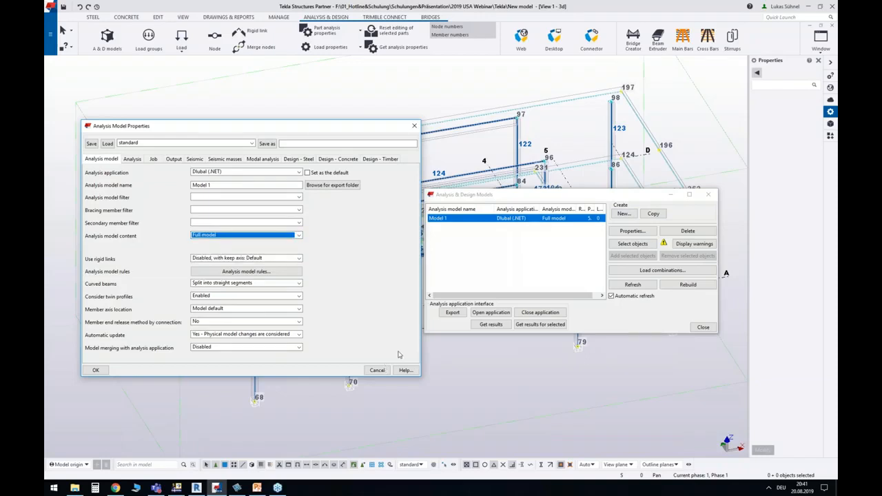
{"action": "left_click", "coordinate": [383, 375]}
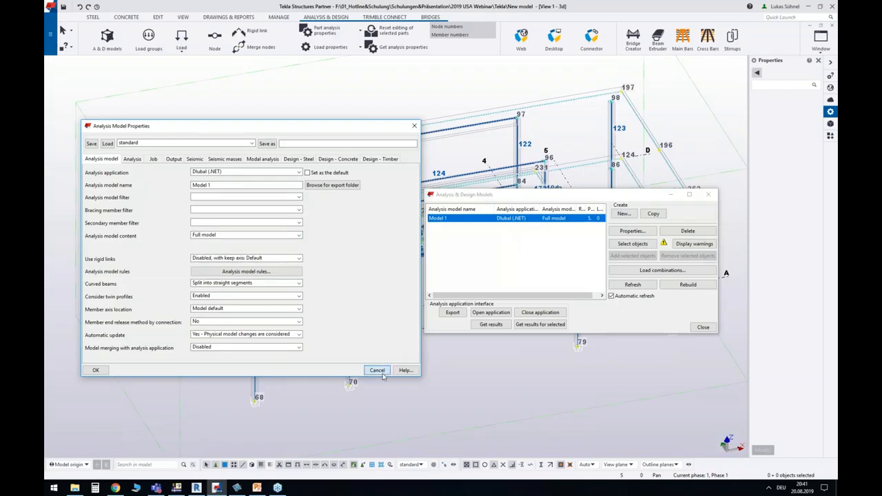
- Move the analysis models dialog aside and examine the nodes, members and slab edges of the analysis model up to the trusses
{"action": "left_click_drag", "start_coordinate": [500, 195], "coordinate": [626, 312]}
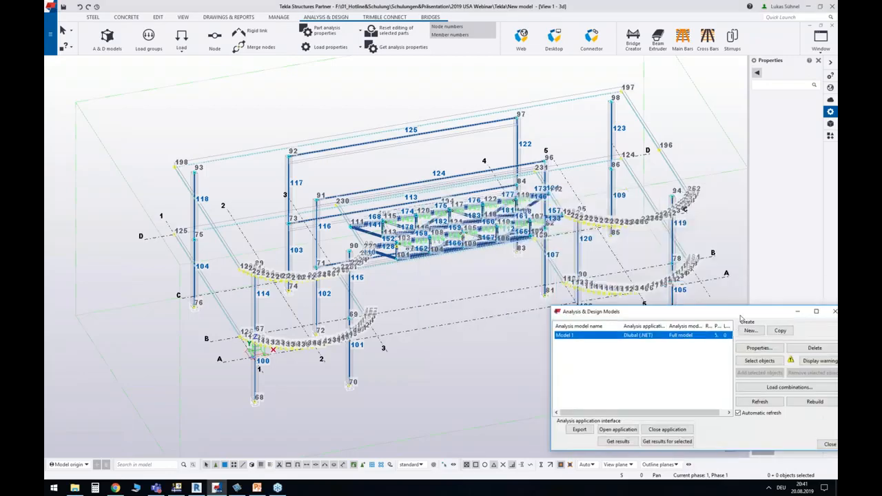
{"action": "left_click", "coordinate": [435, 310]}
{"action": "middle_click_drag", "start_coordinate": [434, 295], "coordinate": [404, 254]}
{"action": "middle_click_drag", "start_coordinate": [395, 299], "coordinate": [449, 275], "text": "ctrl"}
{"action": "scroll", "coordinate": [173, 250], "scroll_direction": "up", "scroll_amount": 5}
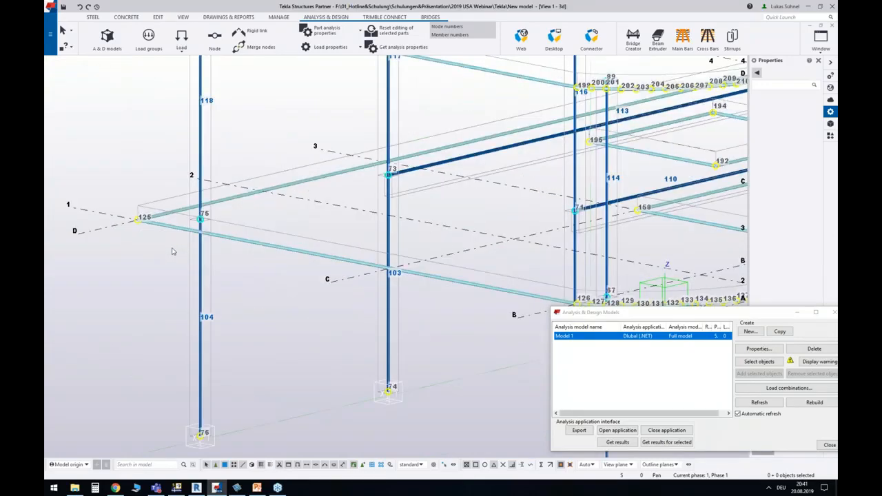
{"action": "scroll", "coordinate": [176, 249], "scroll_direction": "up", "scroll_amount": 3}
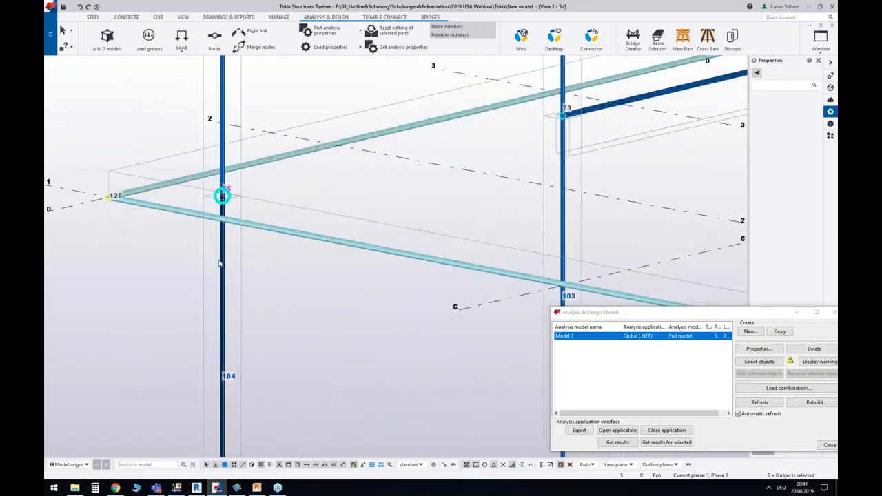
{"action": "scroll", "coordinate": [121, 241], "scroll_direction": "down", "scroll_amount": 2}
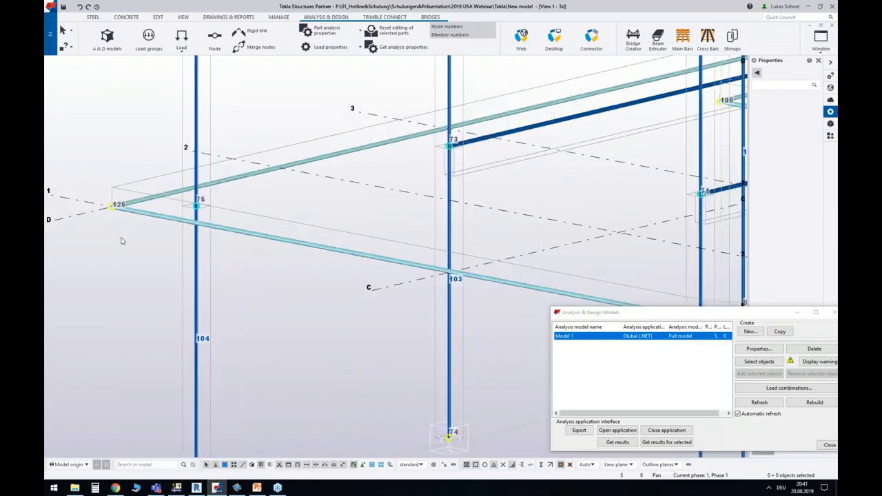
{"action": "scroll", "coordinate": [122, 241], "scroll_direction": "down", "scroll_amount": 5}
{"action": "middle_click_drag", "start_coordinate": [249, 261], "coordinate": [369, 207], "text": "ctrl"}
{"action": "scroll", "coordinate": [370, 206], "scroll_direction": "up", "scroll_amount": 10}
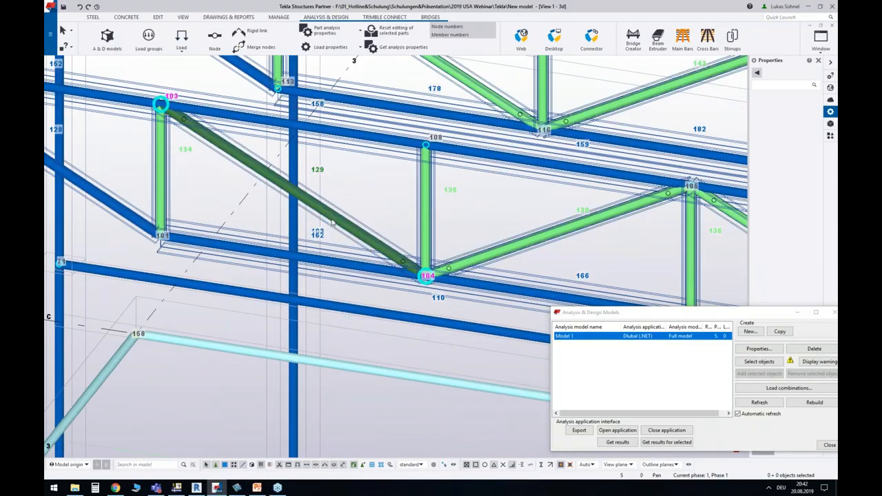
- Open the analysis properties of the truss diagonal between nodes 103 and 104 and review its class options and start and end releases
{"action": "left_click", "coordinate": [332, 222]}
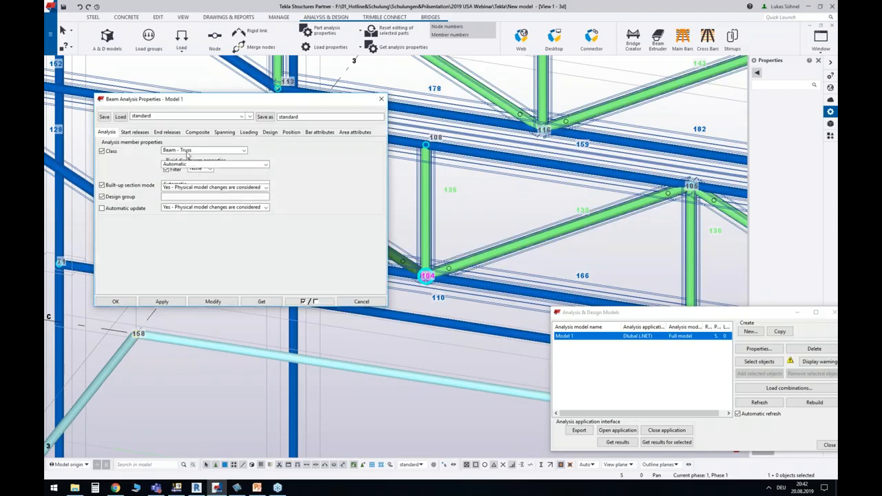
{"action": "left_click", "coordinate": [243, 151]}
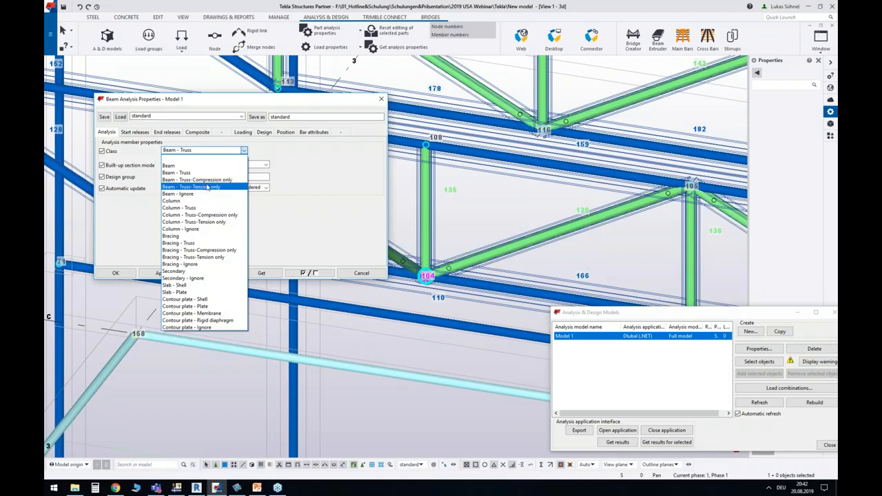
{"action": "left_click", "coordinate": [245, 151]}
{"action": "left_click", "coordinate": [136, 132]}
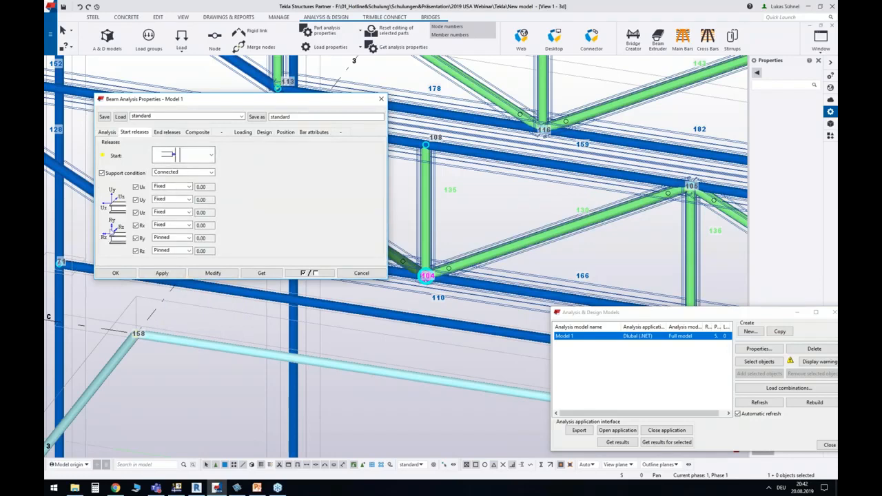
{"action": "left_click", "coordinate": [166, 132]}
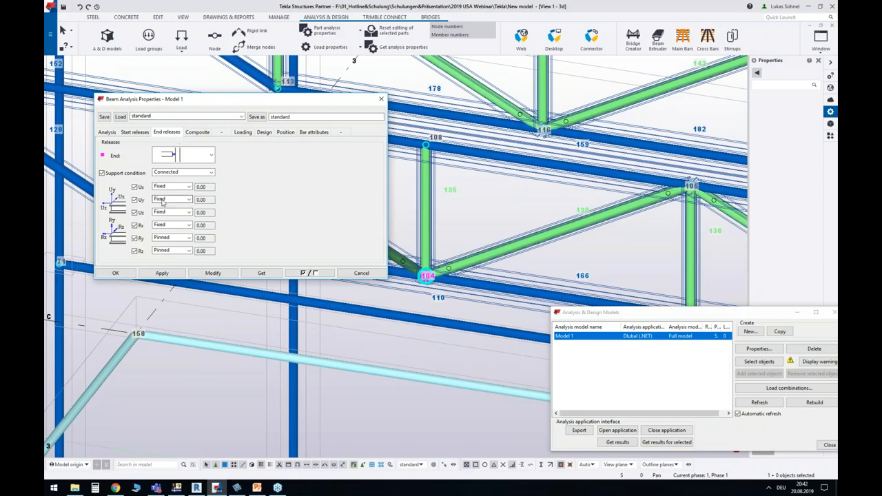
- Review the truss diagonal's analysis position settings and axis options, and close its properties without changes
{"action": "left_click", "coordinate": [287, 133]}
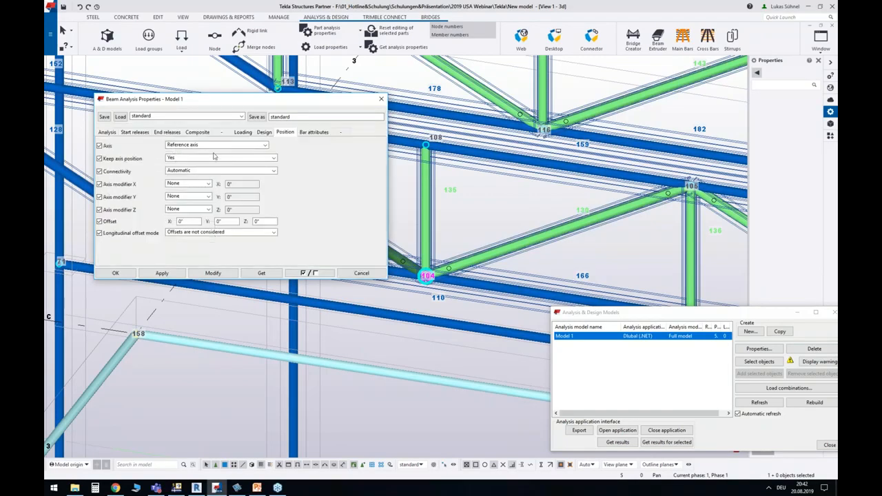
{"action": "left_click", "coordinate": [221, 145]}
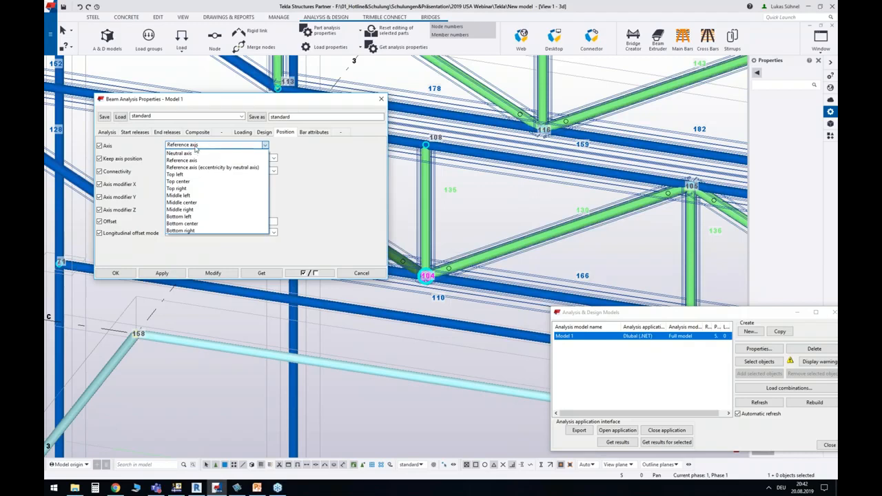
{"action": "left_click", "coordinate": [324, 154]}
{"action": "left_click", "coordinate": [361, 273]}
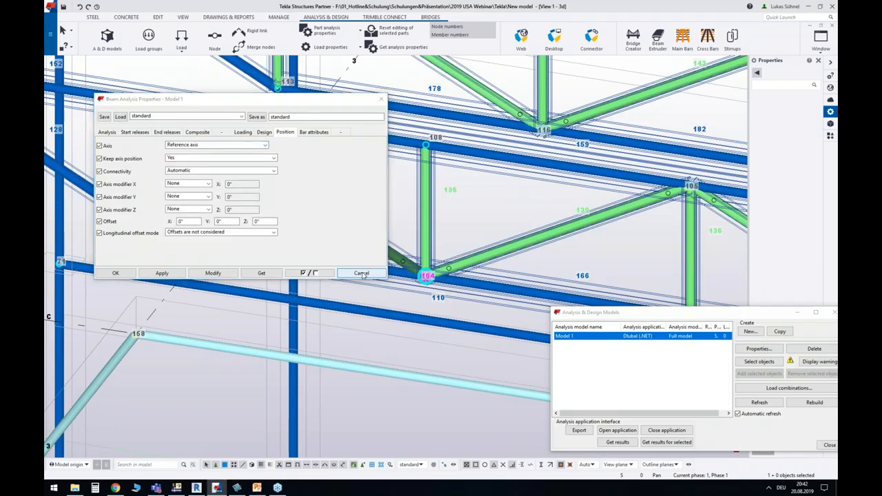
- Review the support conditions of node 70 at the base of column 101 and close its properties without changes
{"action": "scroll", "coordinate": [515, 189], "scroll_direction": "down", "scroll_amount": 6}
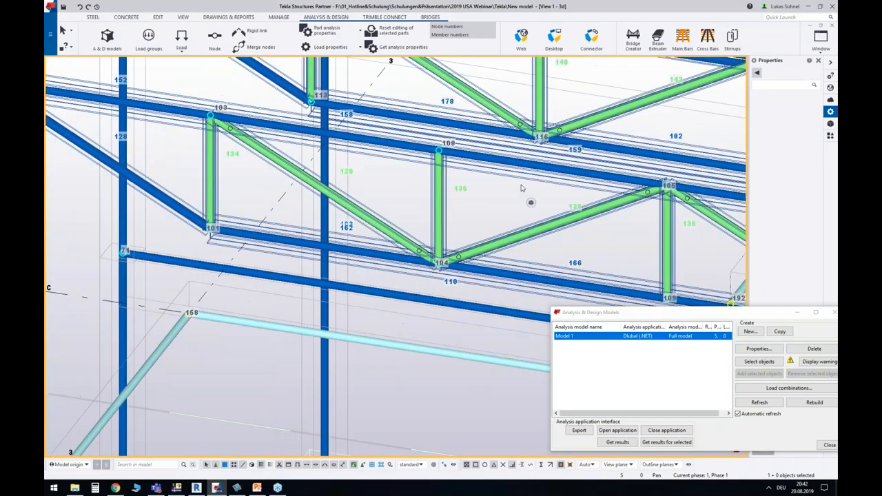
{"action": "mouse_move", "coordinate": [458, 283]}
{"action": "middle_mouse_down"}
{"action": "mouse_move", "coordinate": [428, 269]}
{"action": "mouse_move", "coordinate": [486, 246]}
{"action": "mouse_move", "coordinate": [359, 263]}
{"action": "middle_mouse_up"}
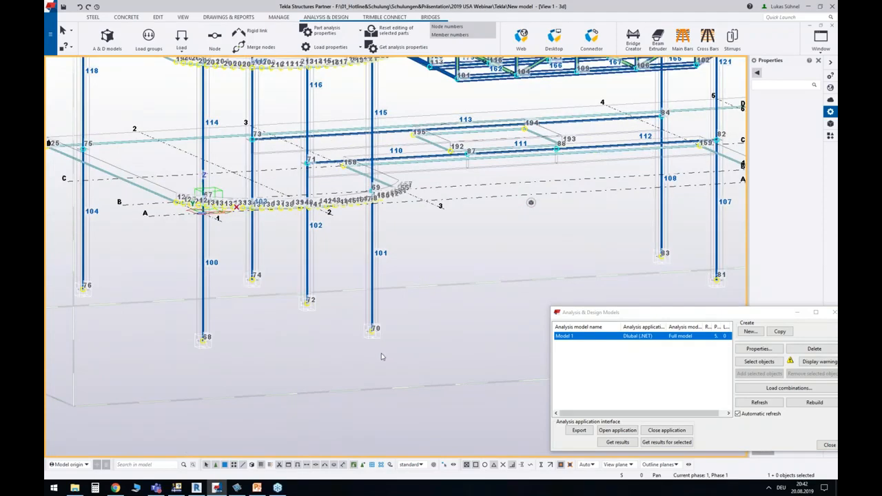
{"action": "scroll", "coordinate": [382, 356], "scroll_direction": "up", "scroll_amount": 4}
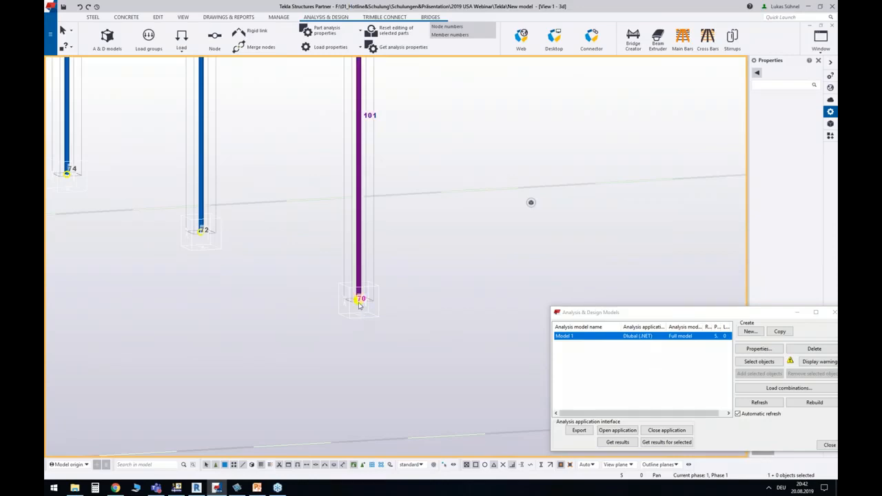
{"action": "double_click", "coordinate": [360, 303]}
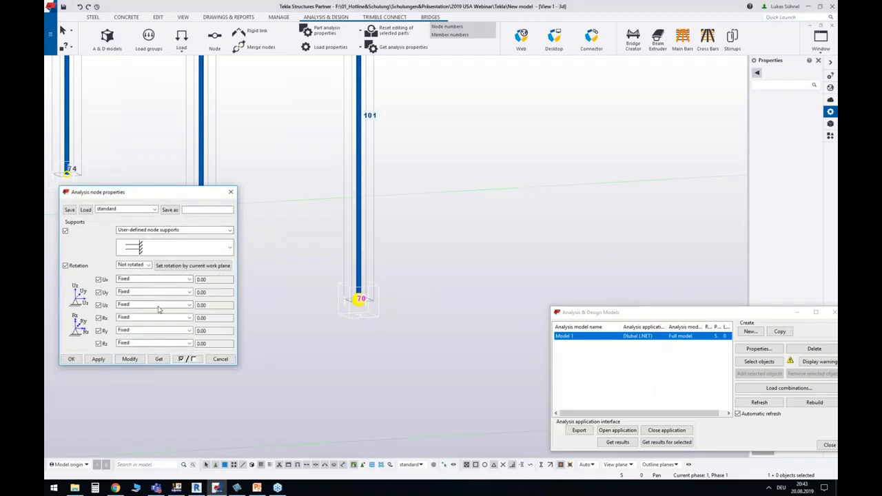
{"action": "left_click", "coordinate": [221, 360]}
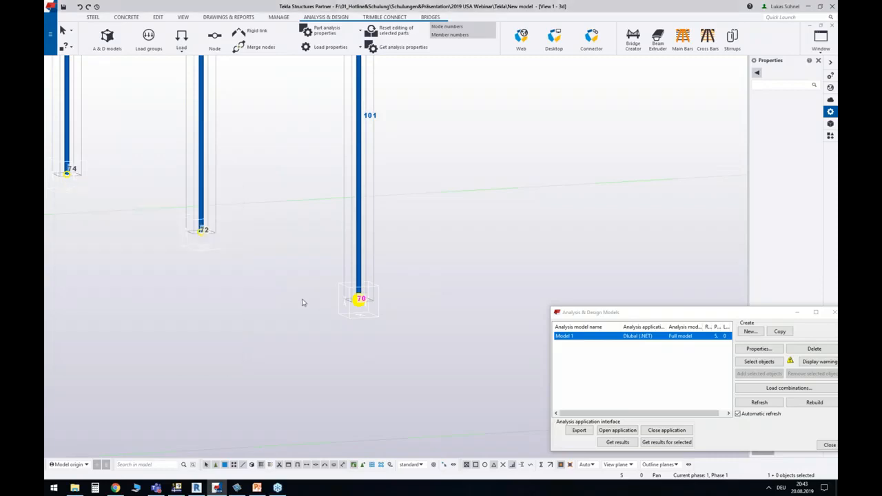
- Review the defined load groups, and close both the load groups and the analysis models dialogs
{"action": "scroll", "coordinate": [313, 303], "scroll_direction": "down", "scroll_amount": 5}
{"action": "scroll", "coordinate": [313, 301], "scroll_direction": "down", "scroll_amount": 2}
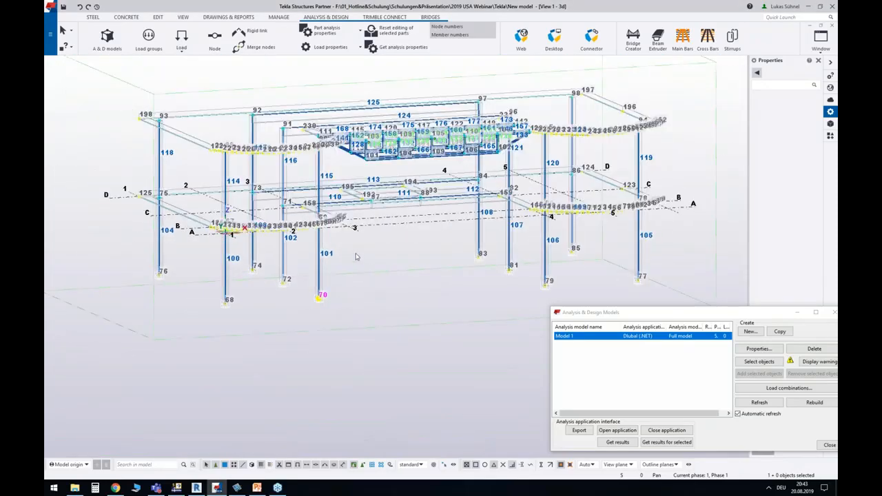
{"action": "mouse_move", "coordinate": [377, 239]}
{"action": "middle_mouse_down", "text": "ctrl"}
{"action": "mouse_move", "coordinate": [380, 246]}
{"action": "mouse_move", "coordinate": [368, 240]}
{"action": "mouse_move", "coordinate": [345, 250]}
{"action": "middle_mouse_up", "text": "ctrl"}
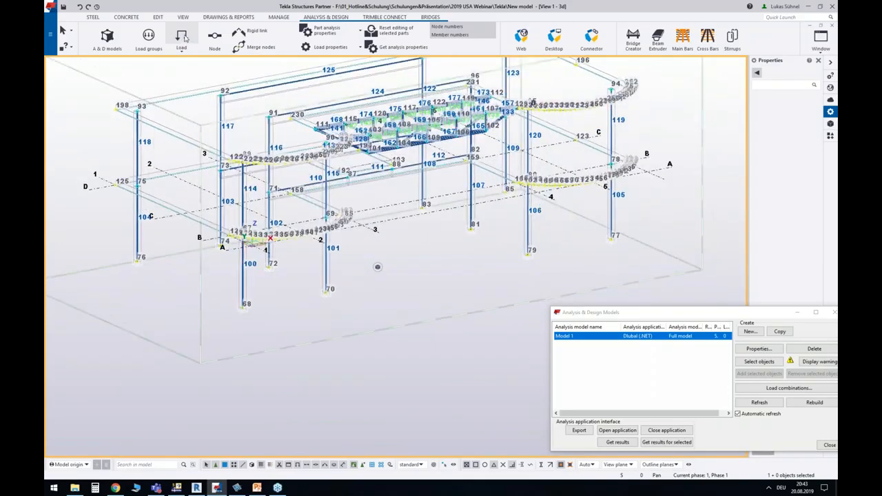
{"action": "left_click", "coordinate": [151, 37]}
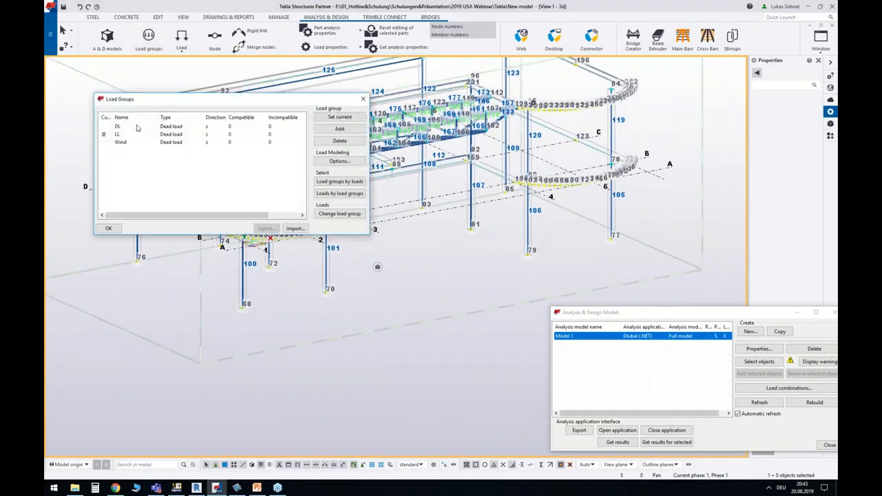
{"action": "left_click", "coordinate": [363, 99]}
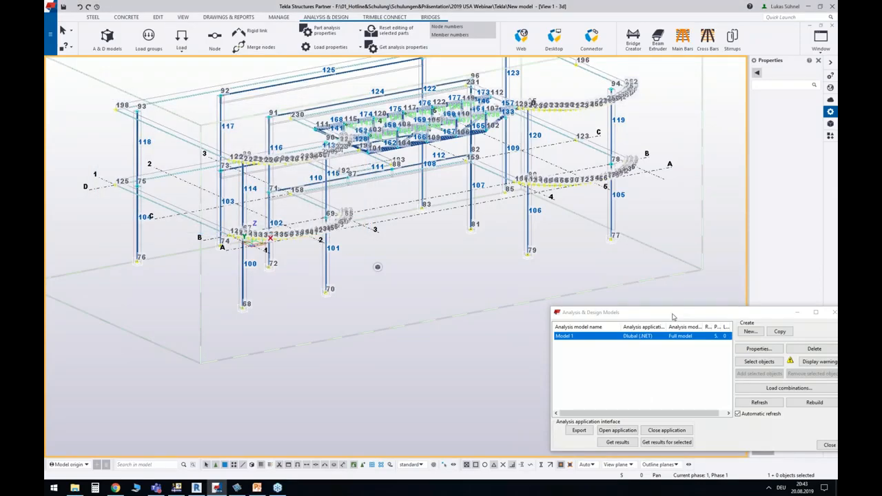
{"action": "left_click_drag", "start_coordinate": [673, 317], "coordinate": [442, 246]}
{"action": "left_click", "coordinate": [599, 375]}
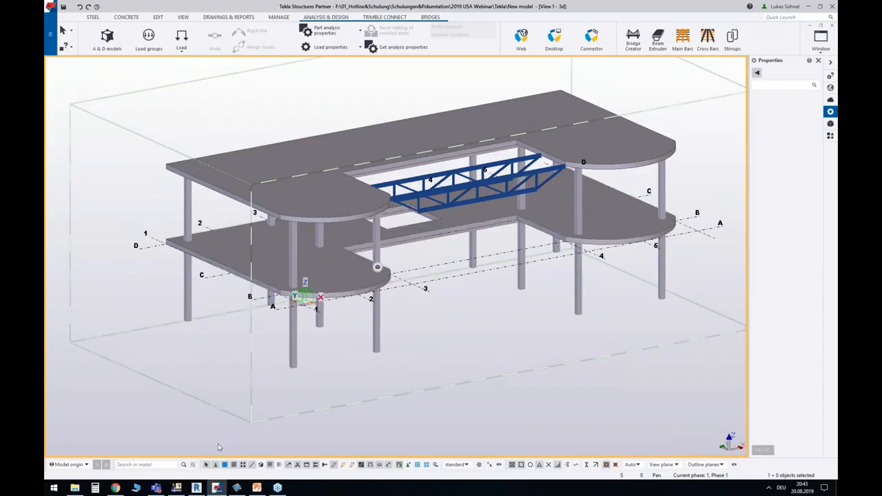
- Switch to RFEM, import the physical model directly from Tekla Structures with the Z-axis upward, and maximize the model window
{"action": "left_click", "coordinate": [177, 488]}
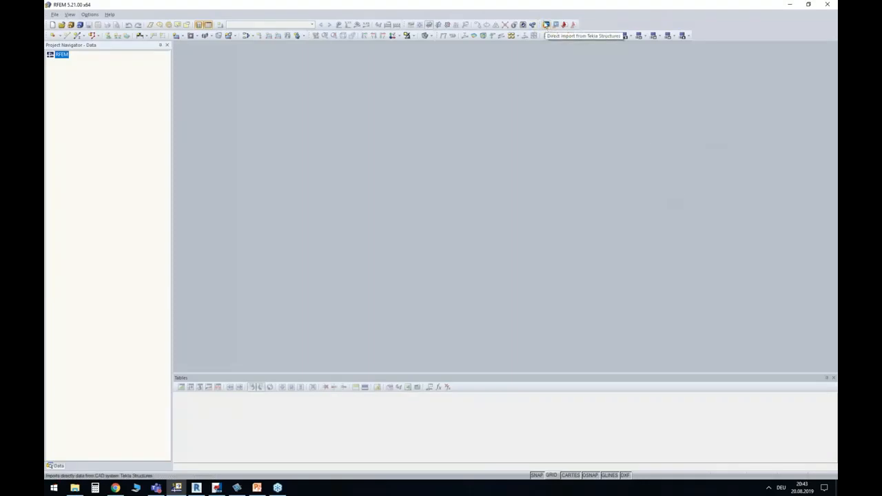
{"action": "left_click", "coordinate": [547, 25]}
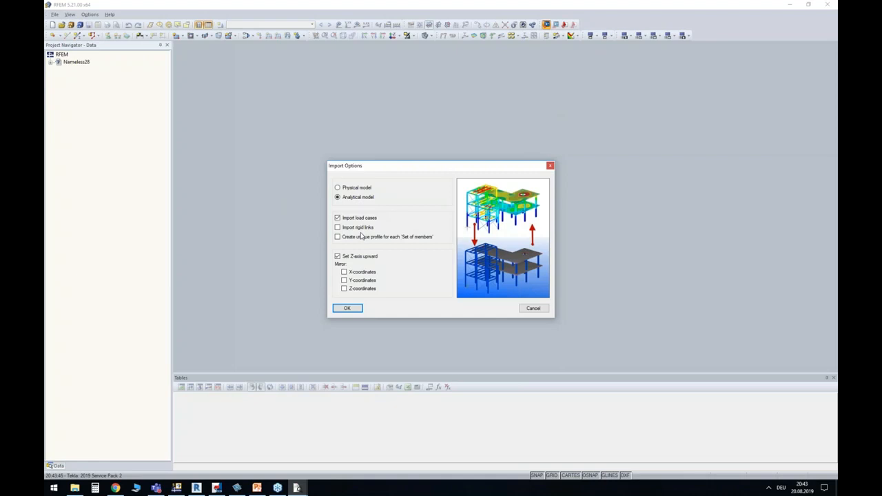
{"action": "left_click", "coordinate": [351, 189]}
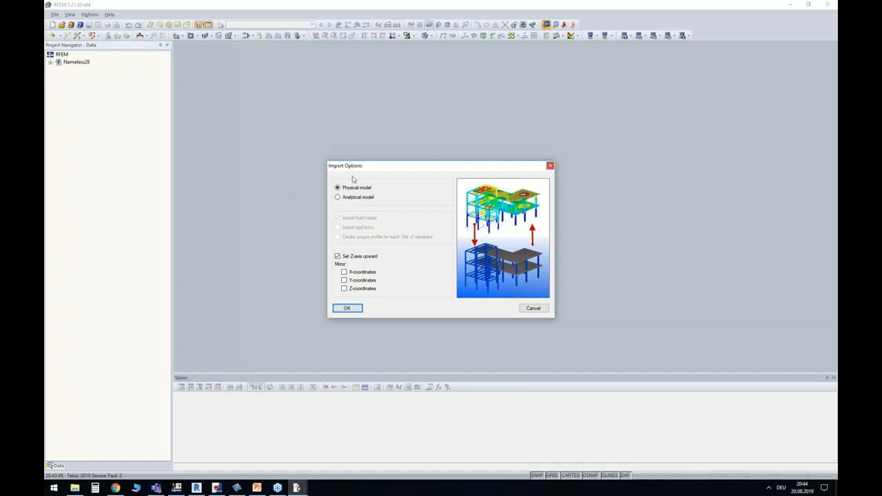
{"action": "left_click", "coordinate": [357, 309]}
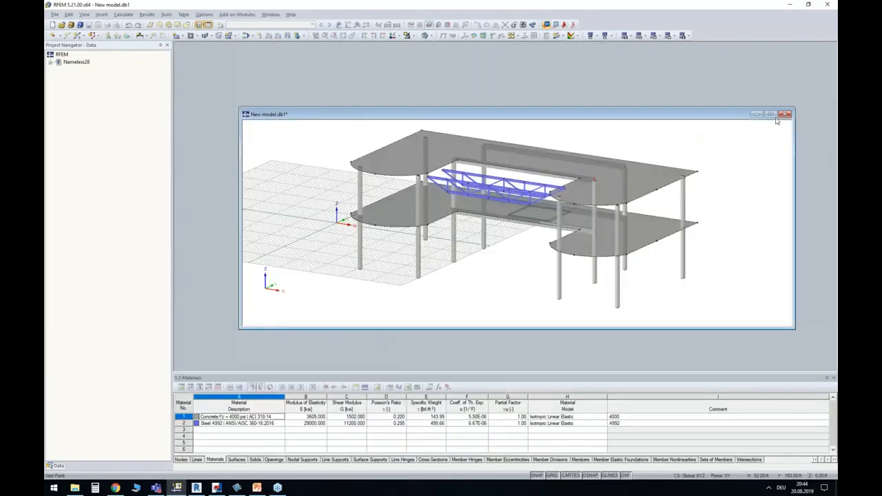
{"action": "left_click", "coordinate": [770, 114]}
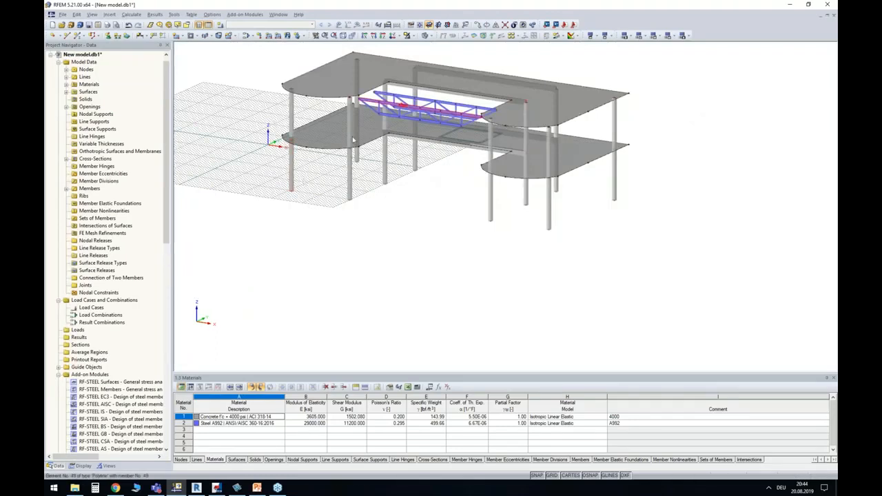
- Hide the grid and examine how the columns and slabs meet in the imported physical model
{"action": "middle_click_drag", "start_coordinate": [313, 189], "coordinate": [319, 247]}
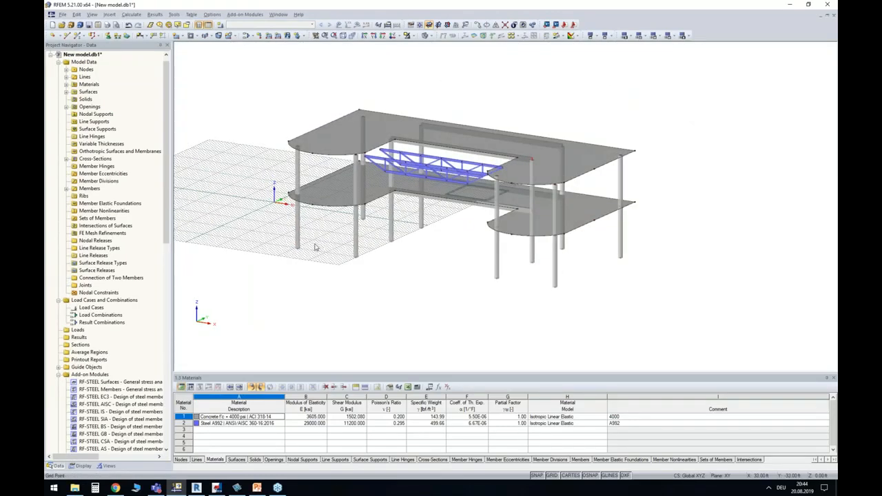
{"action": "left_click", "coordinate": [551, 476]}
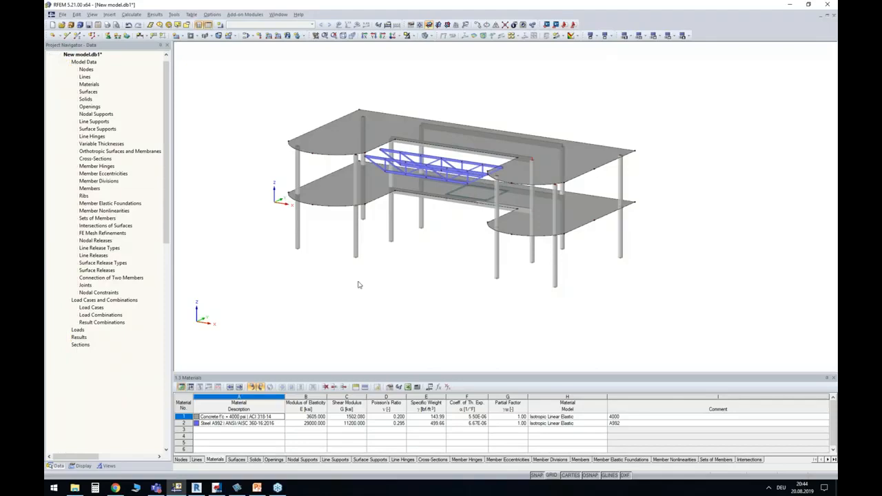
{"action": "scroll", "coordinate": [307, 153], "scroll_direction": "up", "scroll_amount": 3}
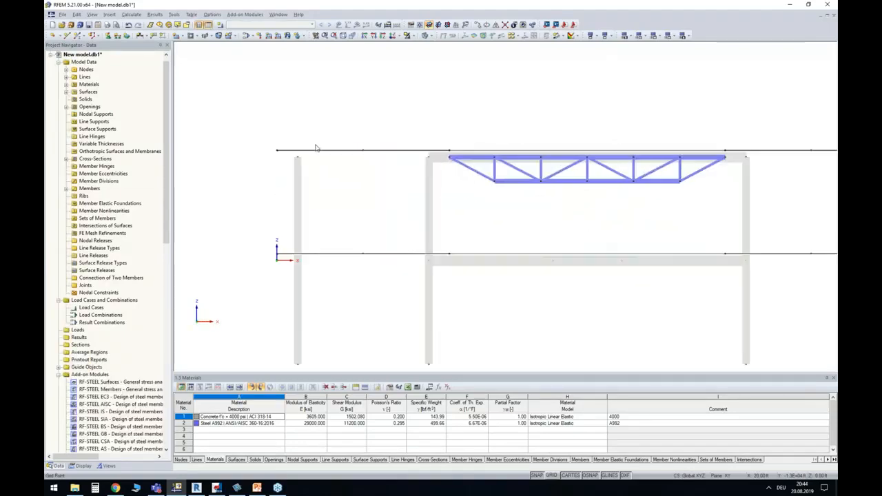
{"action": "middle_click_drag", "start_coordinate": [295, 152], "coordinate": [365, 173], "text": "ctrl"}
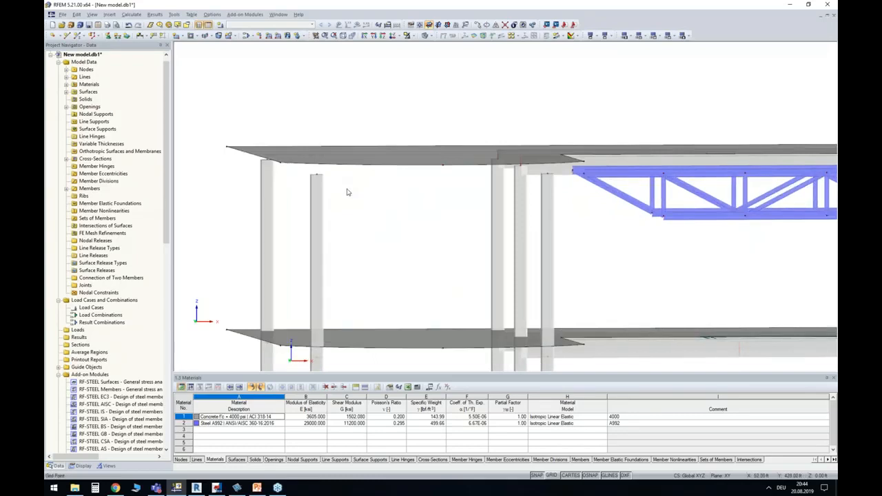
{"action": "scroll", "coordinate": [347, 189], "scroll_direction": "down", "scroll_amount": 2}
{"action": "middle_click_drag", "start_coordinate": [347, 188], "coordinate": [312, 140]}
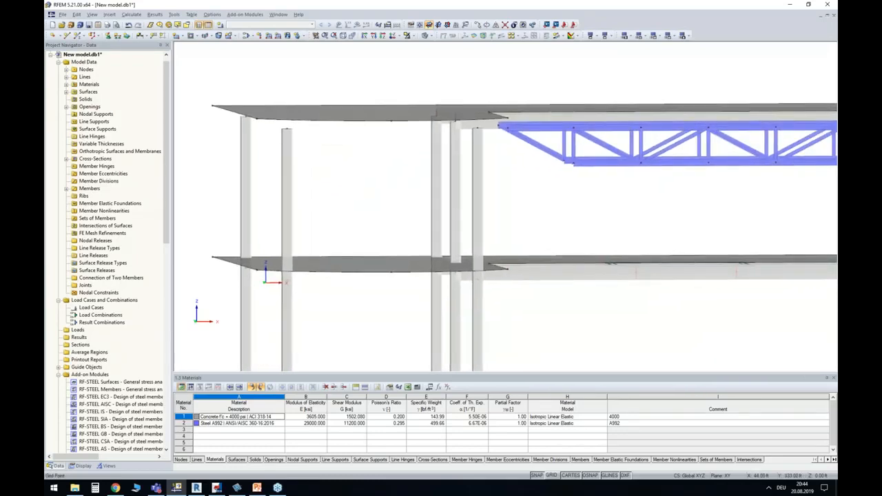
- Switch to Tekla Structures and examine the column tops beneath the upper slab in a front elevation view
{"action": "left_click", "coordinate": [219, 486]}
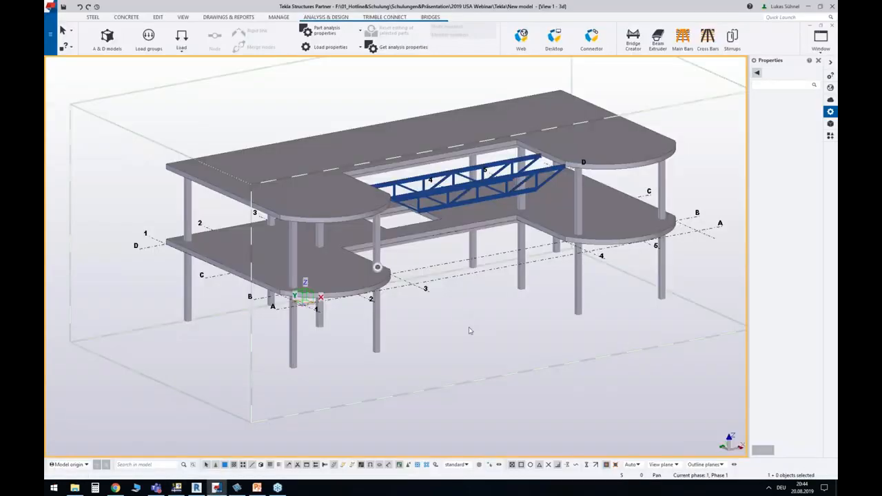
{"action": "key", "text": "ctrl+p"}
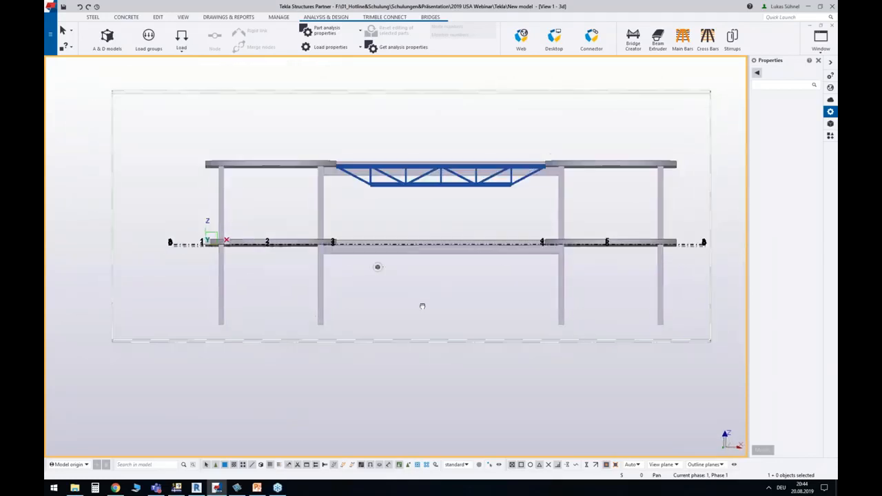
{"action": "scroll", "coordinate": [173, 168], "scroll_direction": "up", "scroll_amount": 5}
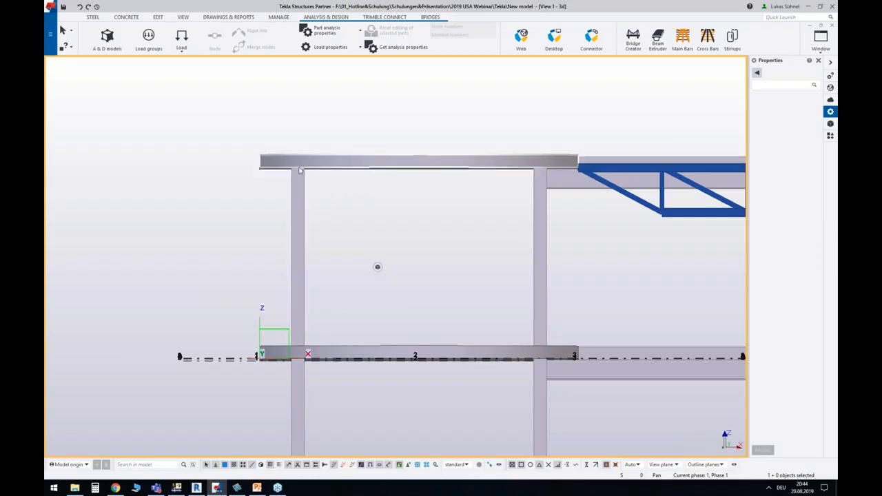
{"action": "middle_click_drag", "start_coordinate": [326, 184], "coordinate": [324, 179], "text": "ctrl"}
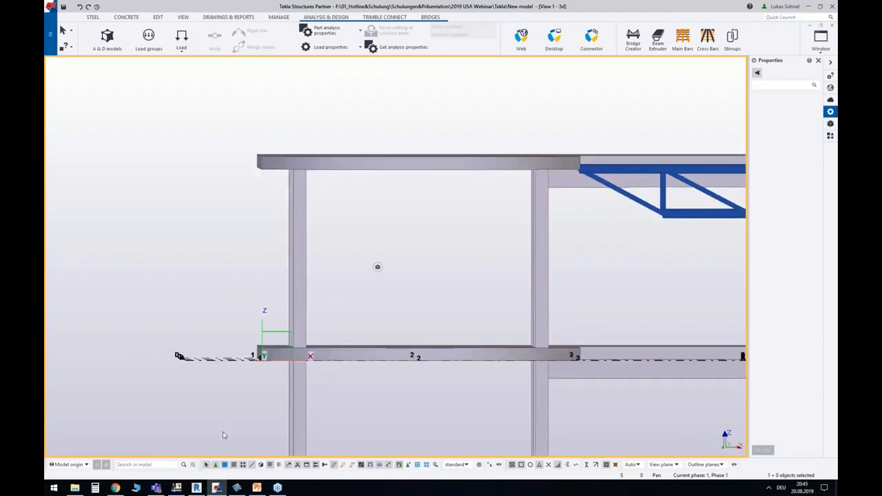
- Switch back to RFEM, recheck the column-to-slab gaps, and close the imported physical model
{"action": "key", "text": "alt+Tab"}
{"action": "middle_click_drag", "start_coordinate": [329, 158], "coordinate": [362, 190]}
{"action": "scroll", "coordinate": [343, 175], "scroll_direction": "down", "scroll_amount": 2}
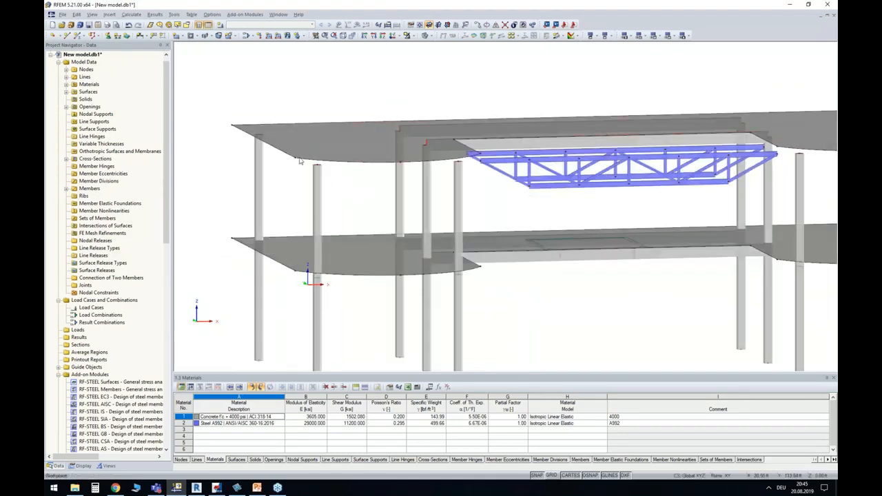
{"action": "left_click", "coordinate": [259, 175]}
{"action": "left_click", "coordinate": [829, 15]}
{"action": "left_click", "coordinate": [445, 260]}
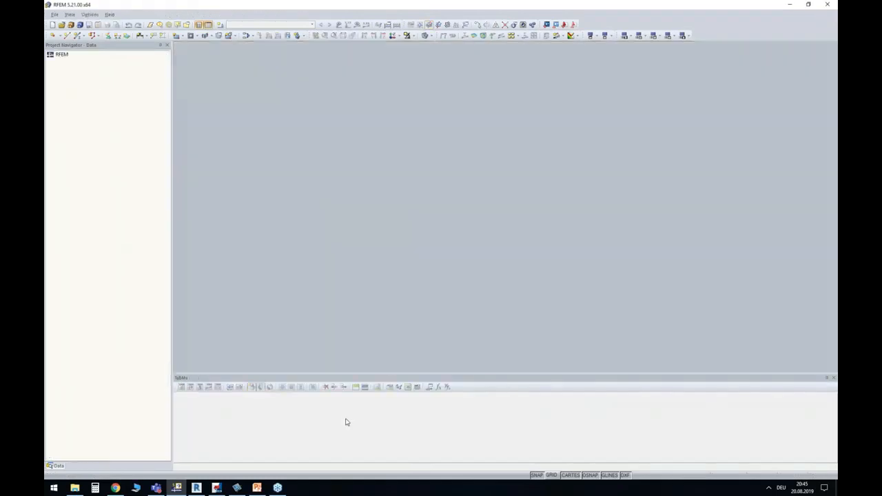
- Import the analytical model directly from Tekla Structures into RFEM, including load cases and with the Z-axis upward
{"action": "left_click", "coordinate": [222, 485]}
{"action": "left_click", "coordinate": [235, 320]}
{"action": "left_click", "coordinate": [549, 26]}
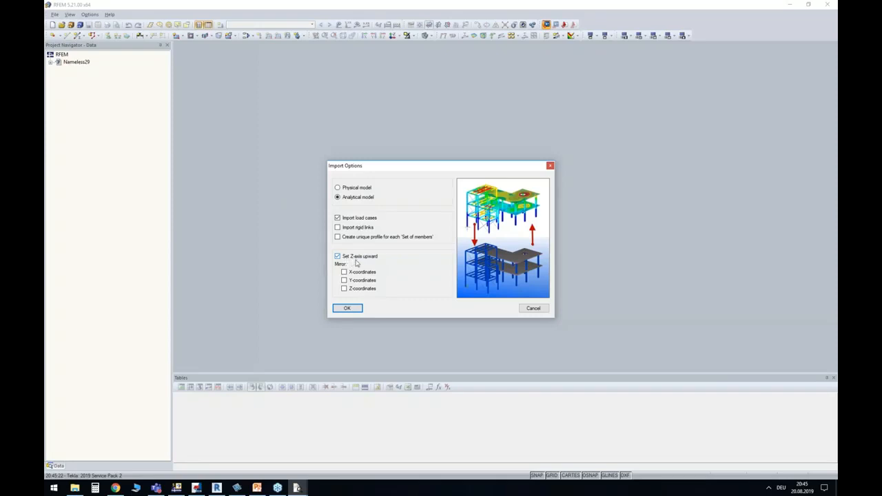
{"action": "left_click", "coordinate": [347, 308]}
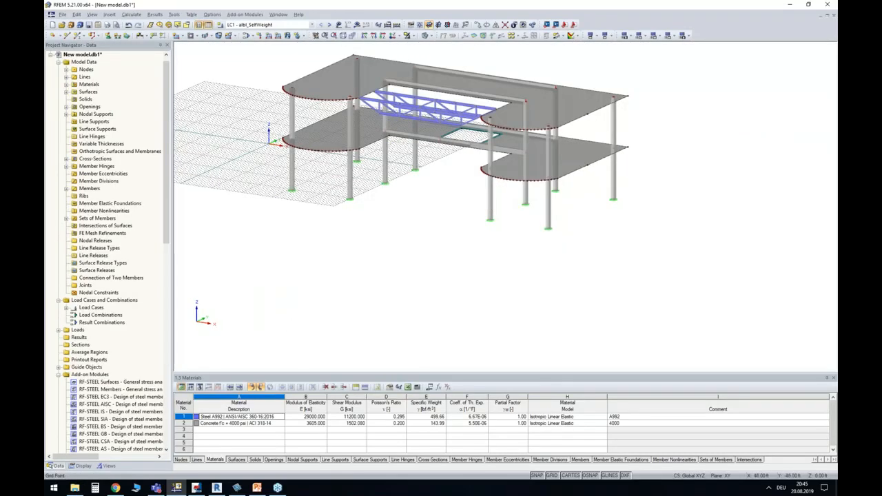
- Hide the work plane grid and the nodes in the imported analytical model
{"action": "middle_click_drag", "start_coordinate": [324, 226], "coordinate": [386, 275]}
{"action": "left_click", "coordinate": [557, 474]}
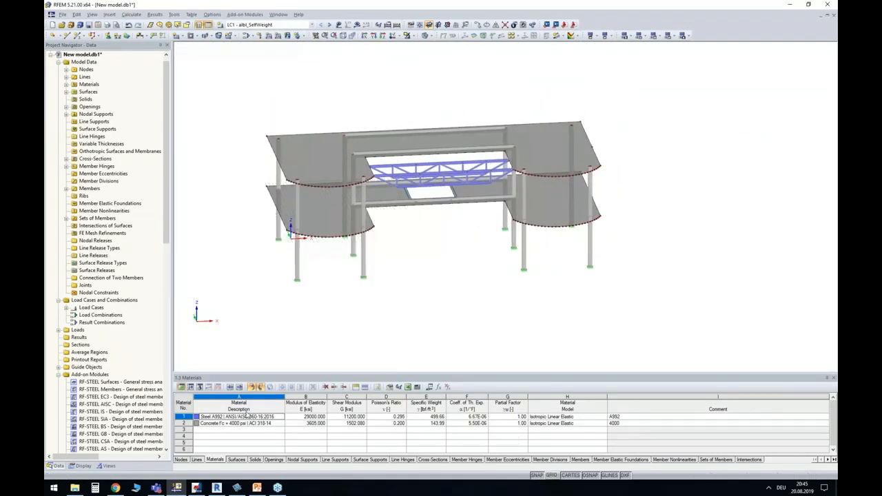
{"action": "left_click", "coordinate": [81, 466]}
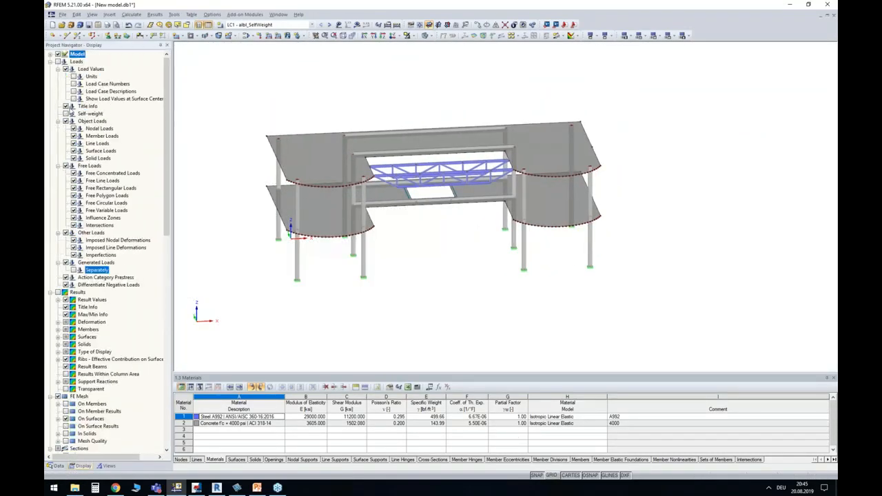
{"action": "left_click", "coordinate": [51, 55]}
{"action": "left_click", "coordinate": [66, 61]}
- Examine how the column tops meet the upper slab from the front and at an angle
{"action": "middle_click_drag", "start_coordinate": [524, 290], "coordinate": [423, 275], "text": "ctrl"}
{"action": "middle_click_drag", "start_coordinate": [423, 234], "coordinate": [353, 223], "text": "ctrl"}
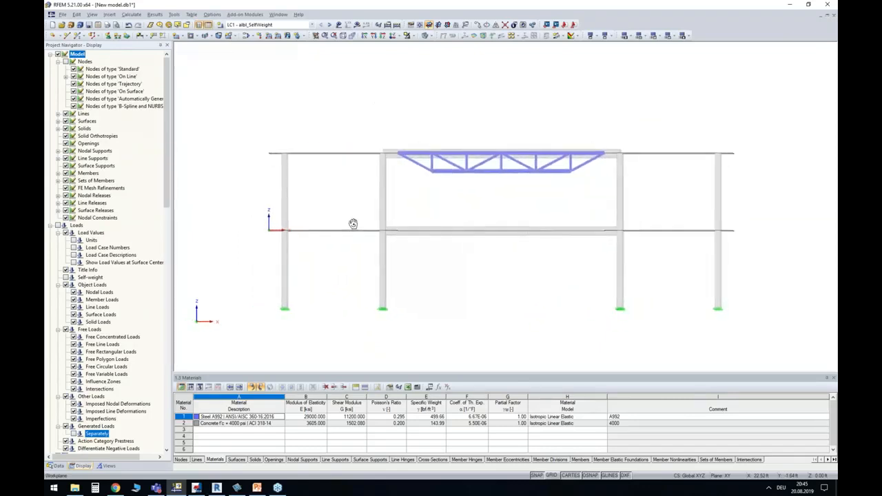
{"action": "scroll", "coordinate": [301, 141], "scroll_direction": "up", "scroll_amount": 5}
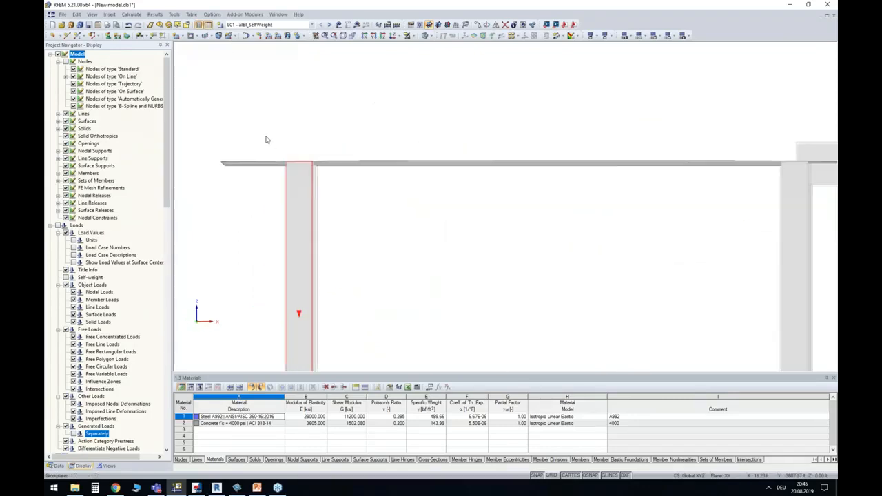
{"action": "middle_click_drag", "start_coordinate": [264, 137], "coordinate": [281, 179], "text": "ctrl"}
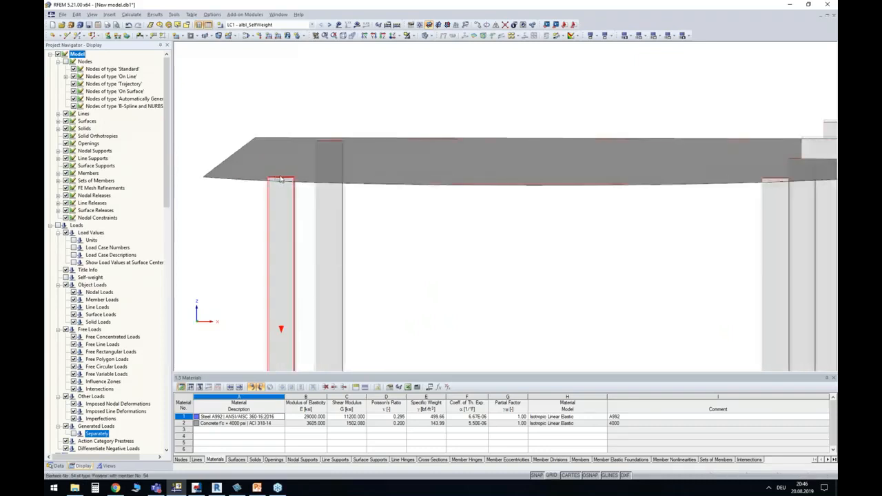
{"action": "scroll", "coordinate": [283, 177], "scroll_direction": "down", "scroll_amount": 5}
{"action": "middle_click_drag", "start_coordinate": [338, 207], "coordinate": [314, 279], "text": "ctrl"}
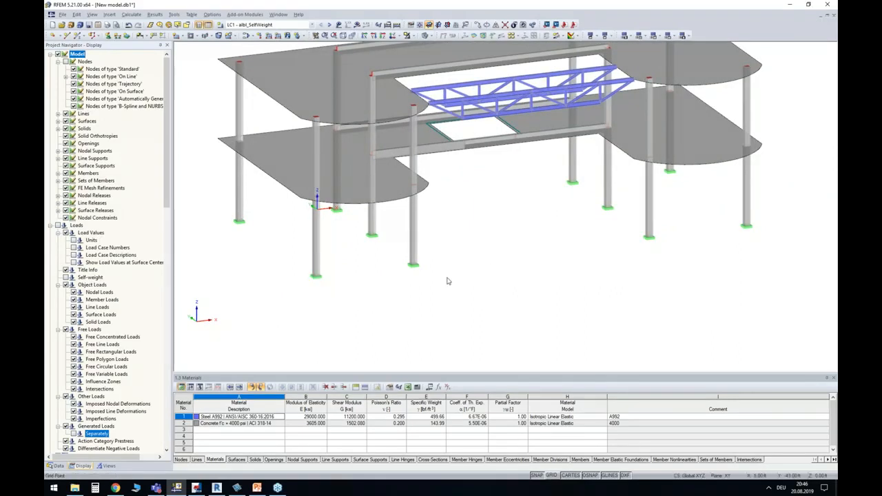
{"action": "middle_click_drag", "start_coordinate": [479, 241], "coordinate": [482, 272], "text": "ctrl"}
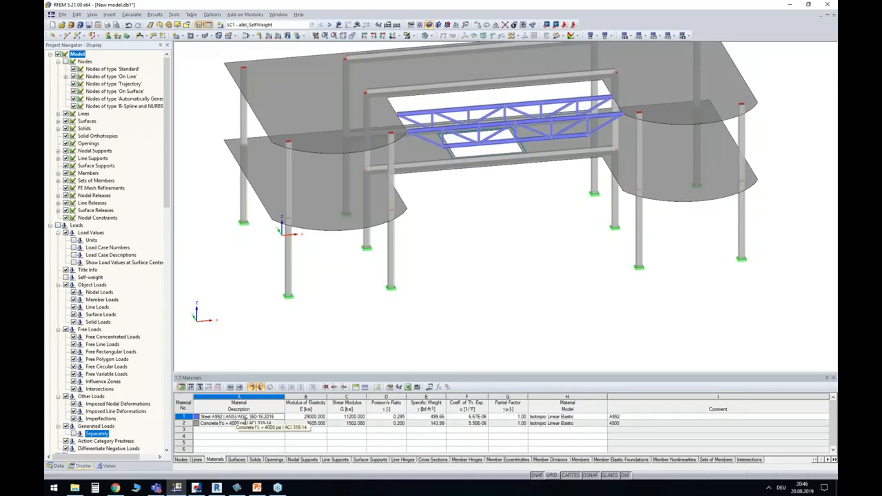
- Enter 4000 as the description of a third material and clear that row again
{"action": "left_click", "coordinate": [620, 423]}
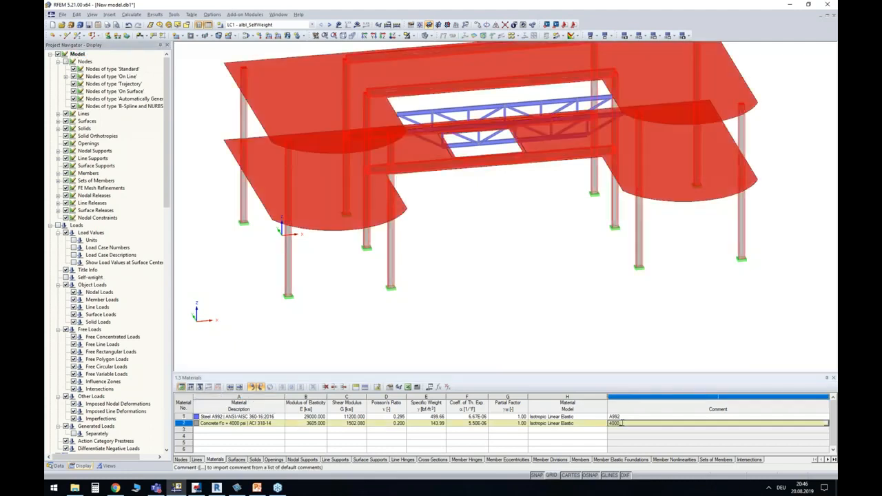
{"action": "type", "text": "4000_"}
{"action": "left_click", "coordinate": [254, 430]}
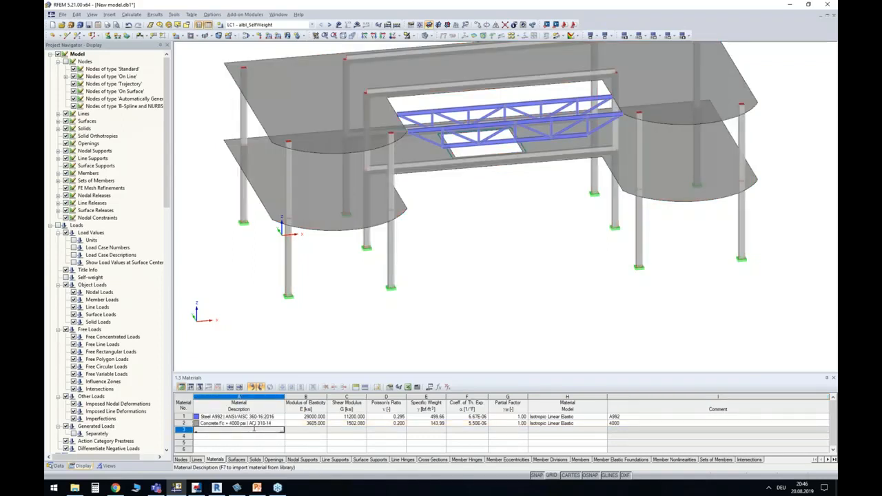
{"action": "key", "text": "Tab"}
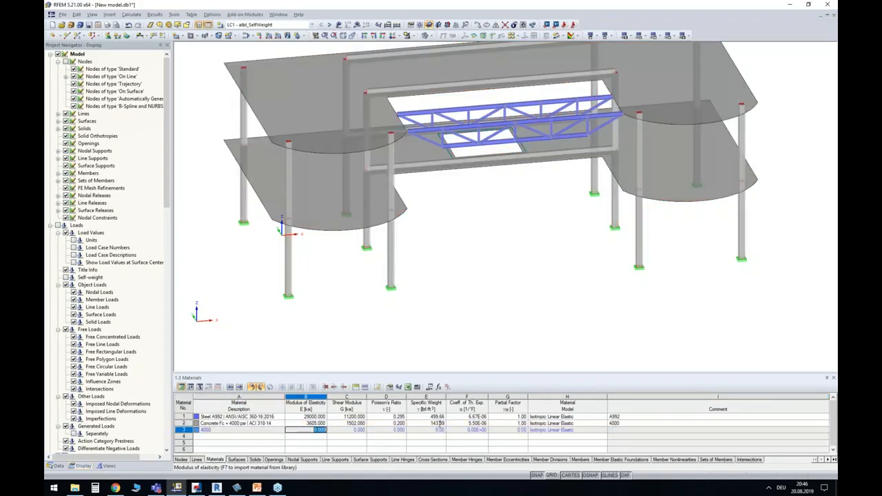
{"action": "left_click", "coordinate": [181, 430]}
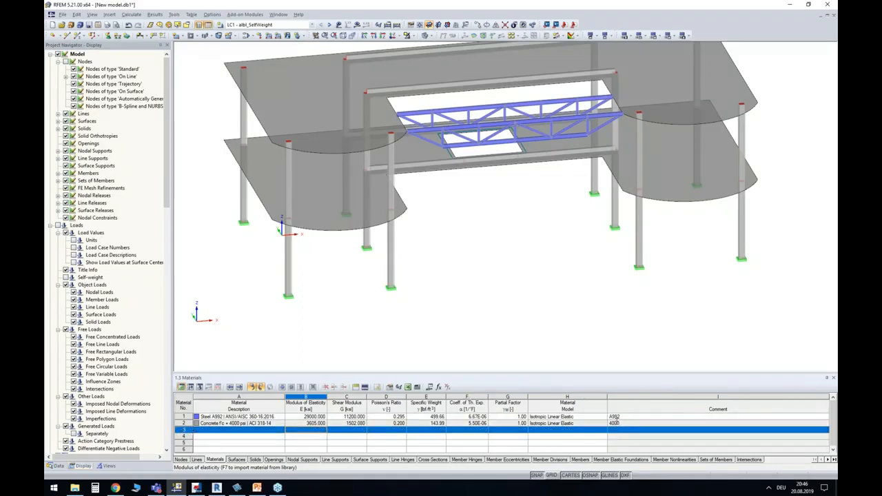
{"action": "left_click", "coordinate": [217, 424]}
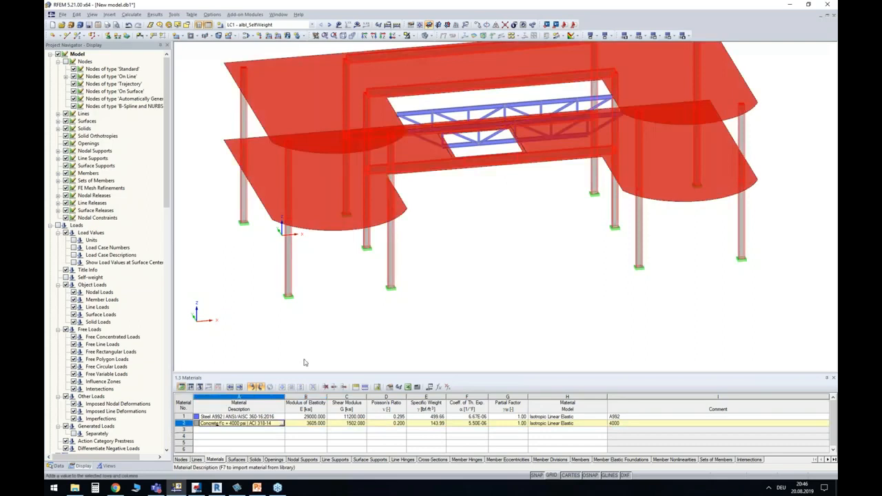
{"action": "left_click", "coordinate": [455, 258]}
- Color the model graphics according to member type
{"action": "middle_click_drag", "start_coordinate": [460, 251], "coordinate": [383, 223]}
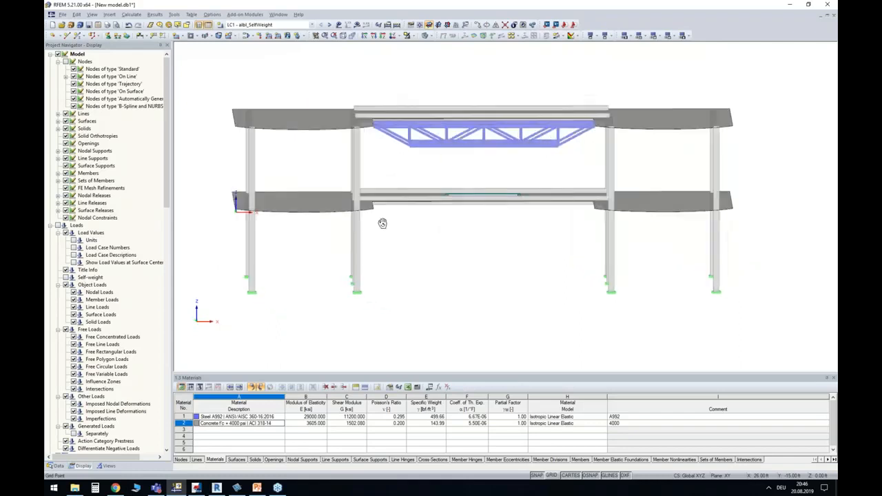
{"action": "middle_click_drag", "start_coordinate": [416, 173], "coordinate": [412, 188]}
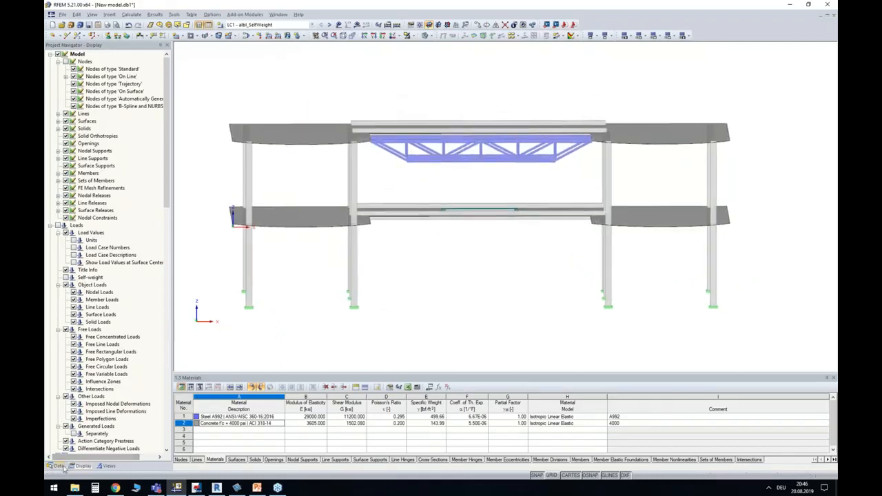
{"action": "scroll", "coordinate": [110, 388], "scroll_direction": "down", "scroll_amount": 4}
{"action": "scroll", "coordinate": [111, 386], "scroll_direction": "down", "scroll_amount": 3}
{"action": "left_click_drag", "start_coordinate": [168, 226], "coordinate": [156, 405]}
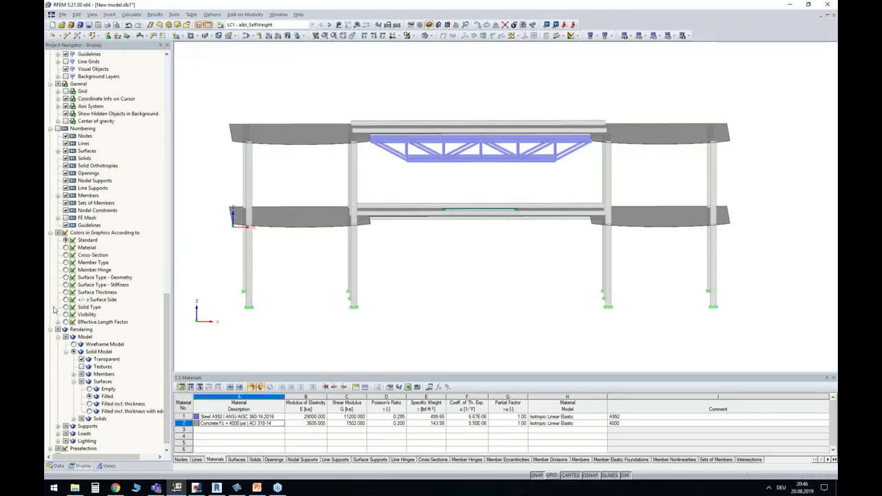
{"action": "left_click", "coordinate": [65, 263]}
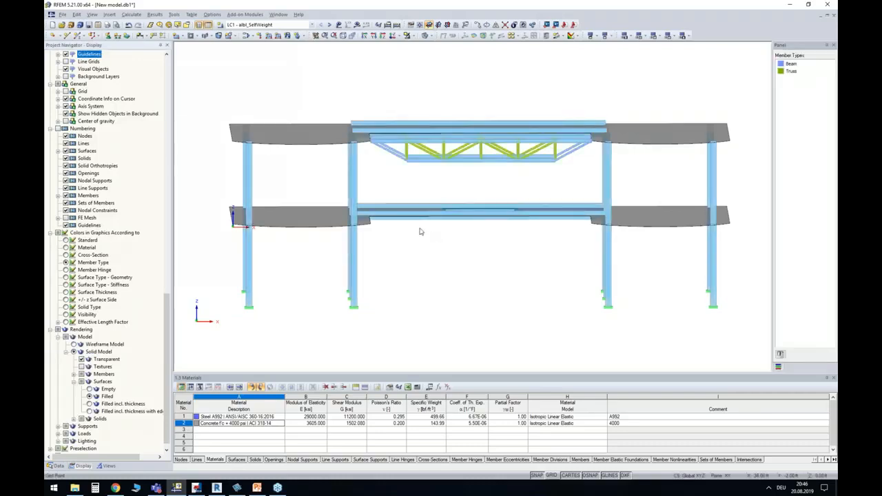
- Examine which members of the steel trusses are assigned as beam or truss types
{"action": "middle_click_drag", "start_coordinate": [421, 231], "coordinate": [476, 236], "text": "ctrl"}
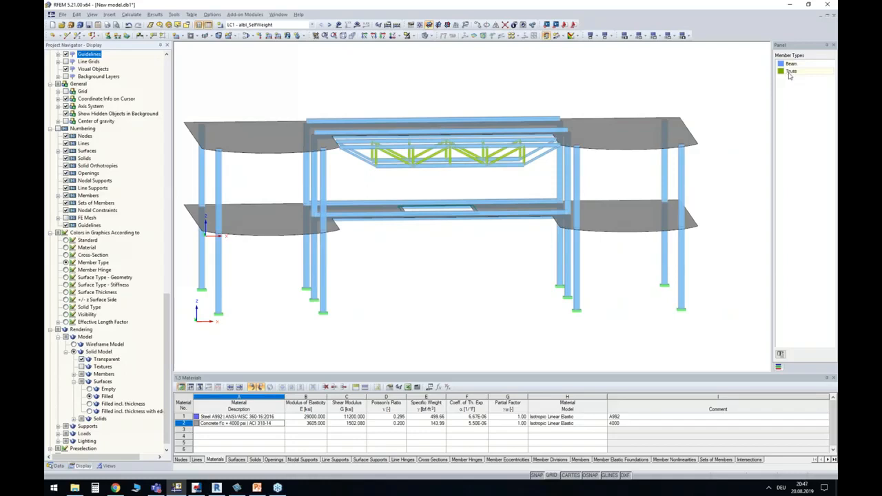
{"action": "scroll", "coordinate": [373, 176], "scroll_direction": "up", "scroll_amount": 5}
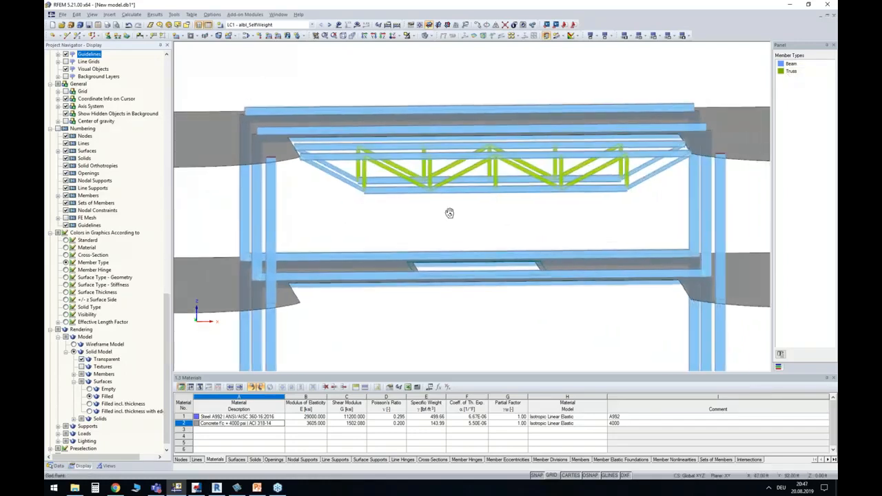
{"action": "middle_click_drag", "start_coordinate": [449, 213], "coordinate": [447, 199], "text": "ctrl"}
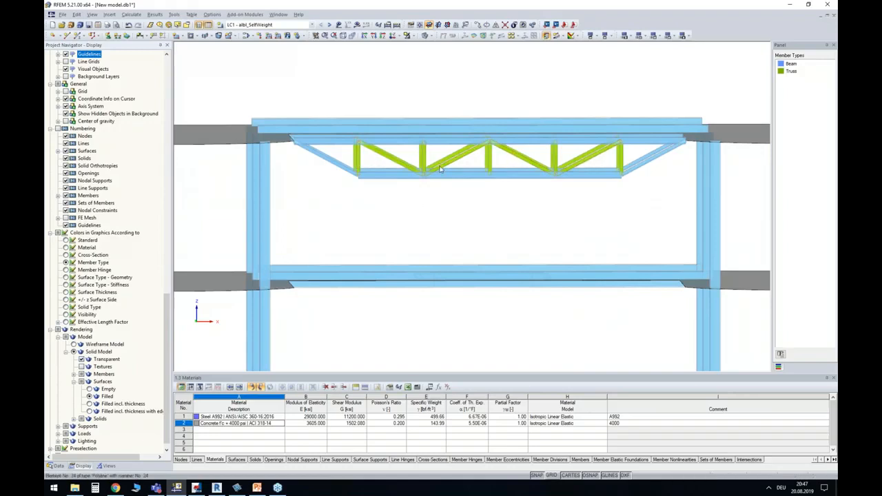
{"action": "middle_click_drag", "start_coordinate": [461, 216], "coordinate": [540, 234], "text": "ctrl"}
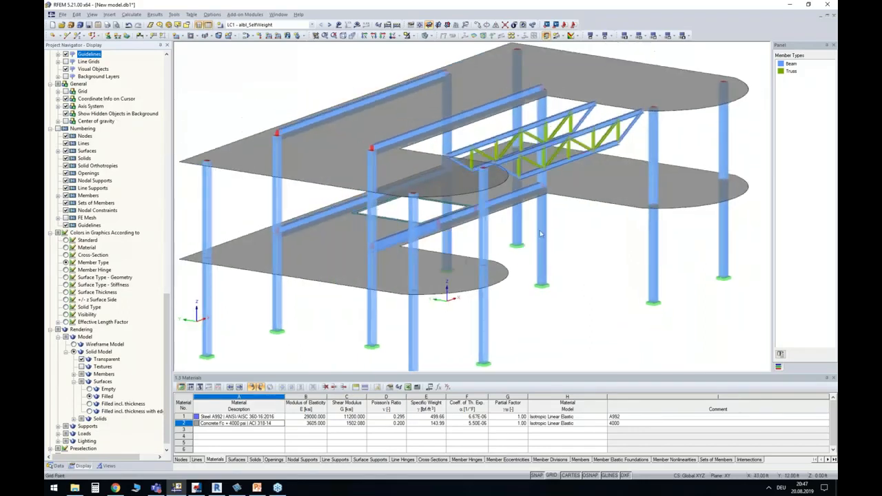
{"action": "middle_click_drag", "start_coordinate": [599, 223], "coordinate": [605, 260]}
- Select an upper concrete beam and examine its vertical position relative to the slab and columns
{"action": "left_click", "coordinate": [299, 160]}
{"action": "middle_click_drag", "start_coordinate": [247, 231], "coordinate": [355, 180], "text": "ctrl"}
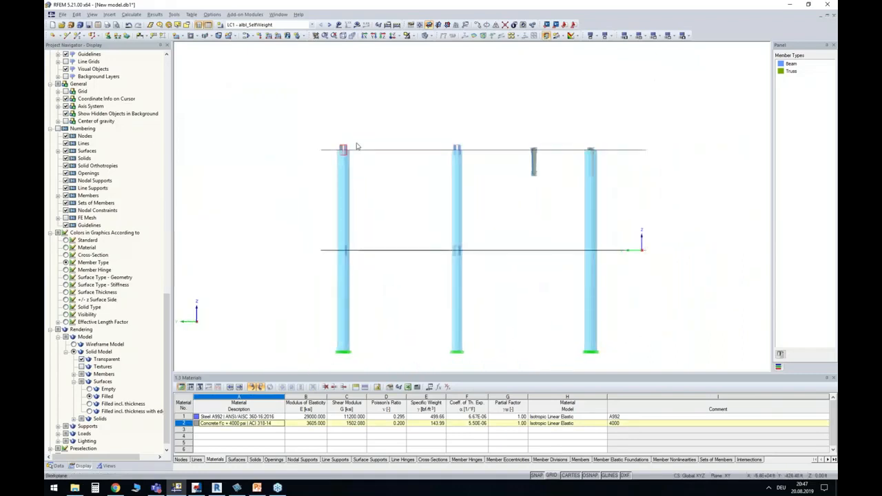
{"action": "scroll", "coordinate": [356, 146], "scroll_direction": "up", "scroll_amount": 10}
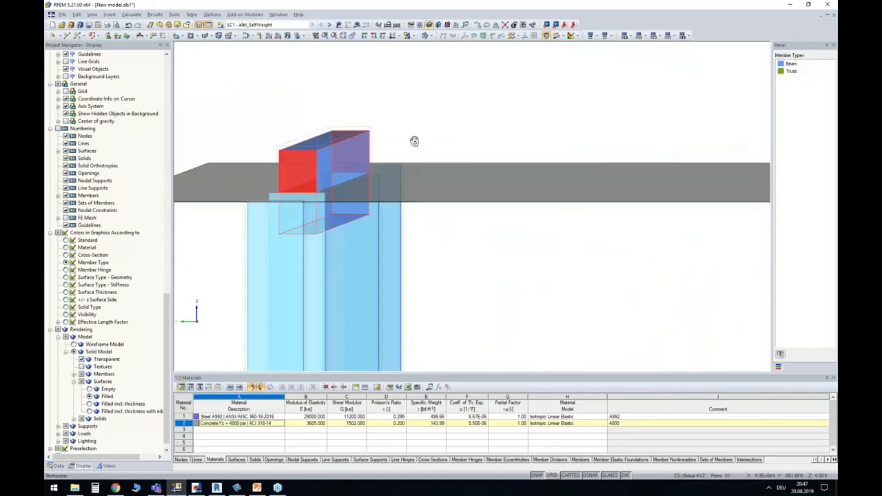
{"action": "middle_click_drag", "start_coordinate": [414, 140], "coordinate": [422, 147], "text": "ctrl"}
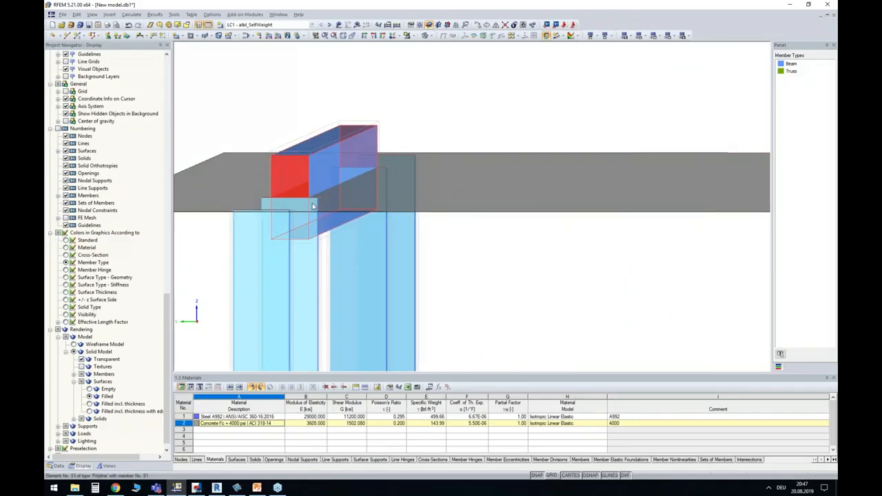
{"action": "scroll", "coordinate": [526, 284], "scroll_direction": "down", "scroll_amount": 2}
{"action": "middle_click_drag", "start_coordinate": [520, 276], "coordinate": [583, 201]}
{"action": "scroll", "coordinate": [596, 246], "scroll_direction": "down", "scroll_amount": 1}
{"action": "scroll", "coordinate": [522, 210], "scroll_direction": "down", "scroll_amount": 5}
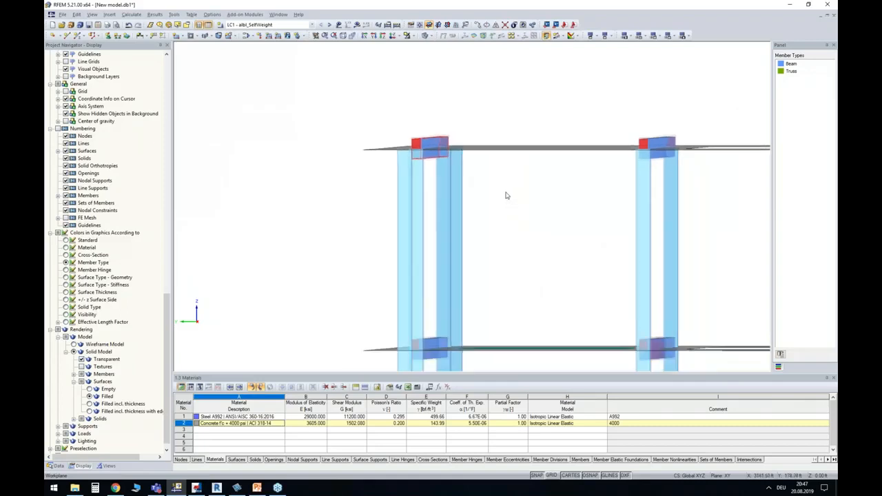
{"action": "middle_click_drag", "start_coordinate": [502, 189], "coordinate": [462, 211], "text": "ctrl"}
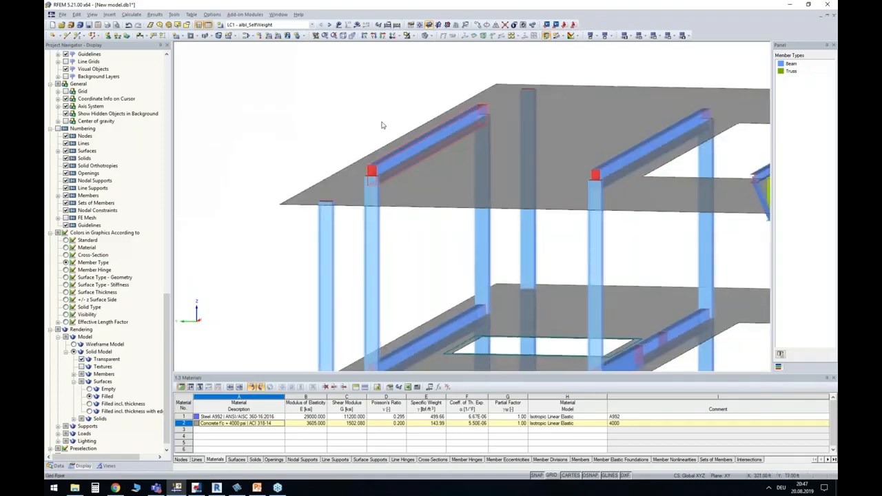
{"action": "middle_click_drag", "start_coordinate": [383, 125], "coordinate": [397, 229]}
- Select all members with the Rectangle 8/18 cross-section and change their member type to Rib
{"action": "left_click", "coordinate": [58, 466]}
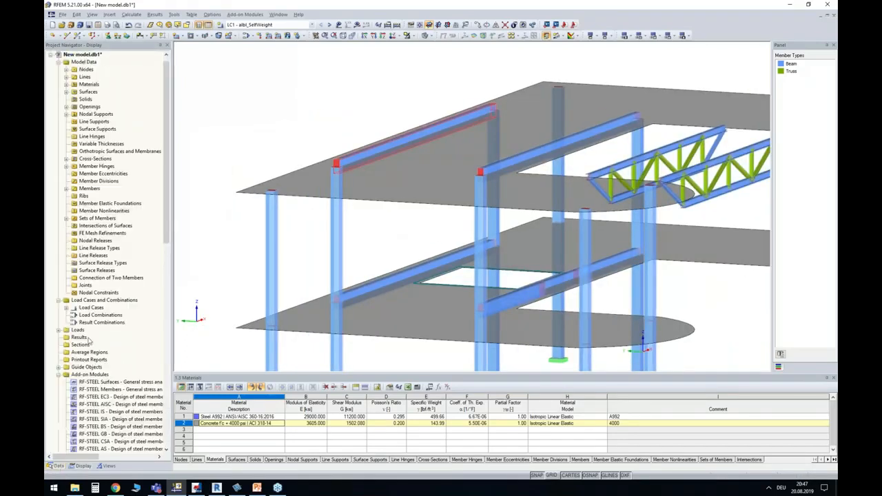
{"action": "left_click", "coordinate": [67, 159]}
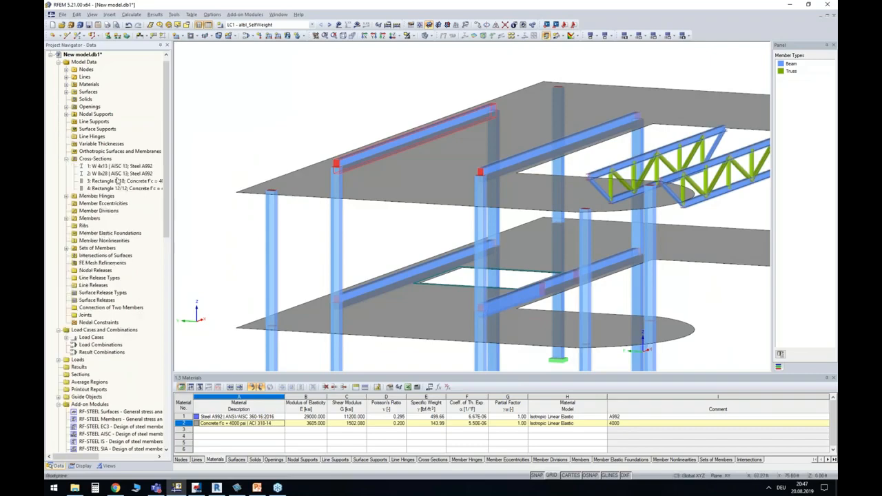
{"action": "left_click", "coordinate": [113, 180]}
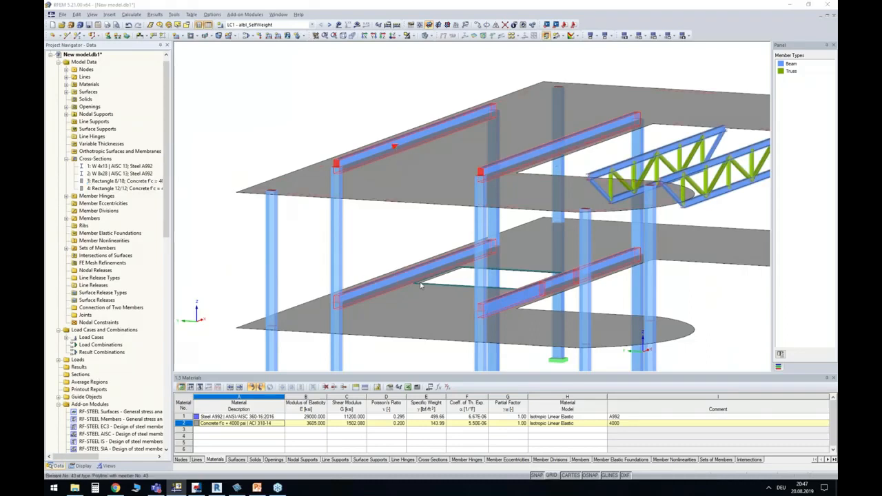
{"action": "double_click", "coordinate": [467, 248]}
{"action": "left_click", "coordinate": [468, 170]}
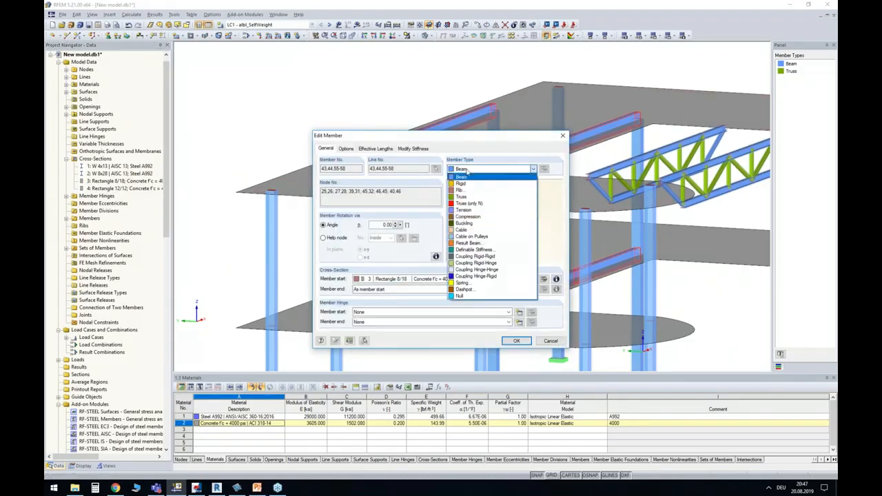
{"action": "left_click", "coordinate": [462, 190]}
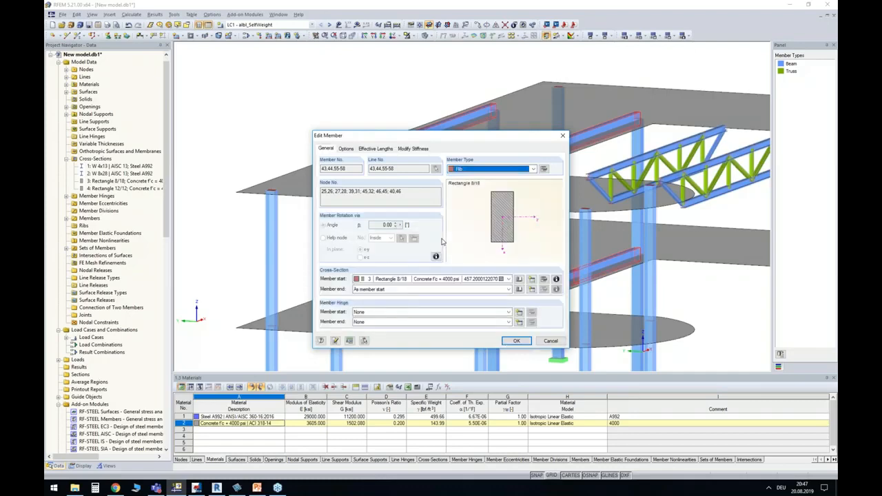
- Position the ribs on the +z-side of the surface with L/8 integration widths on both sides, and apply the member changes
{"action": "left_click", "coordinate": [544, 169]}
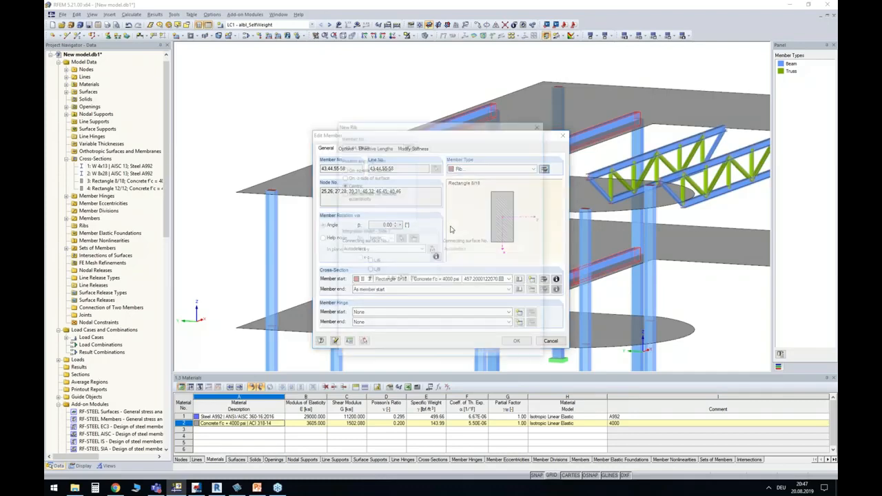
{"action": "left_click", "coordinate": [350, 169]}
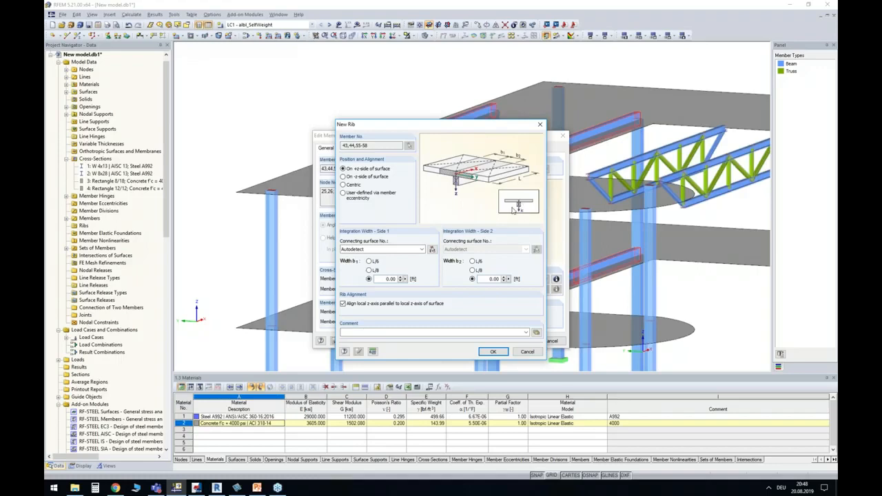
{"action": "left_click", "coordinate": [370, 270]}
{"action": "left_click", "coordinate": [479, 271]}
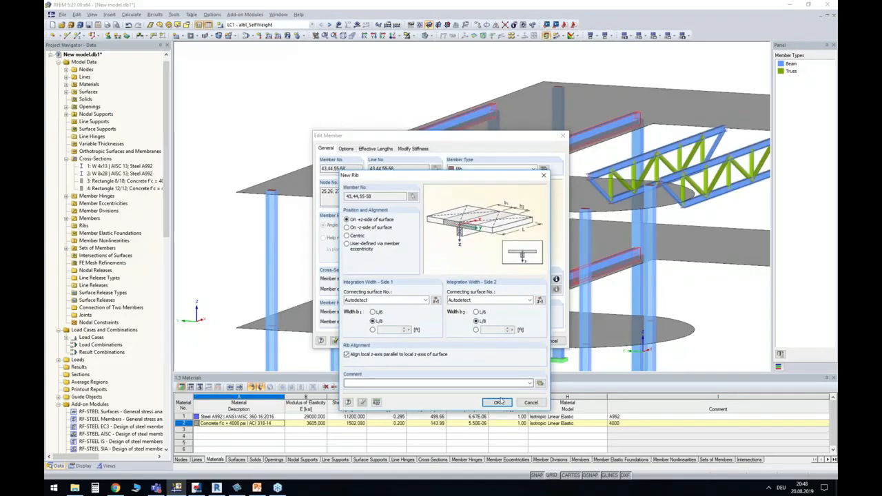
{"action": "left_click", "coordinate": [501, 402]}
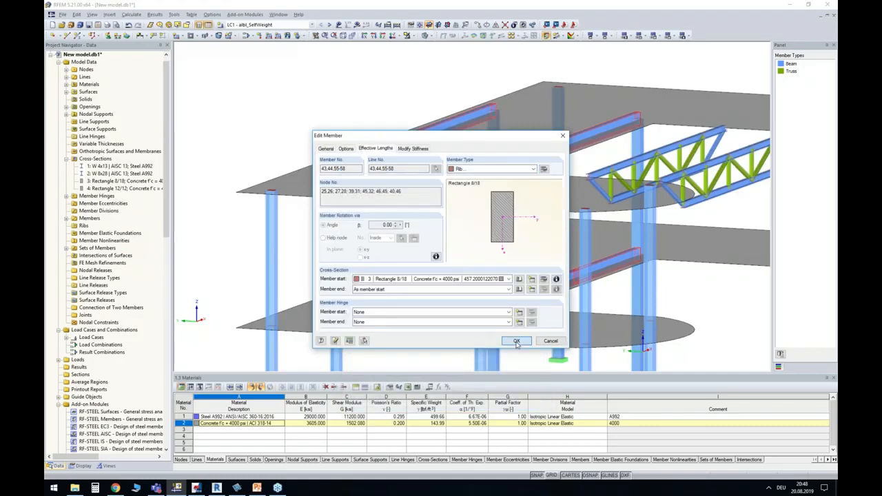
{"action": "left_click", "coordinate": [516, 342]}
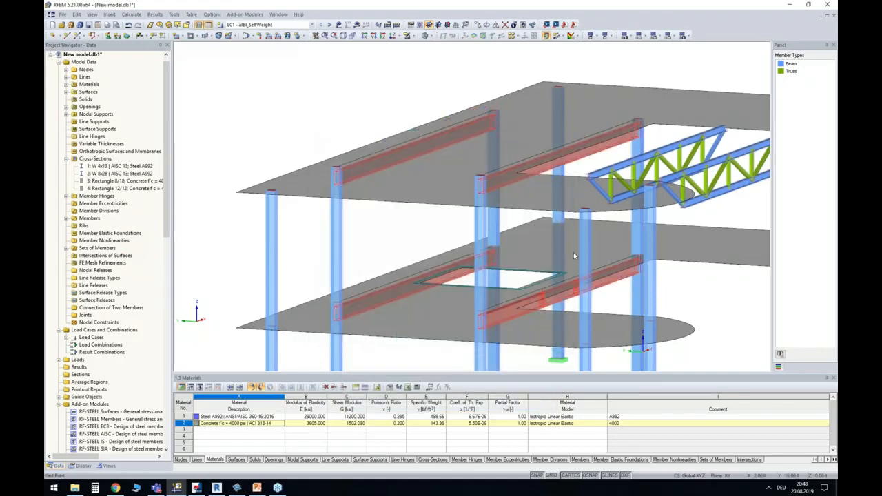
- Examine the steel trusses and open the set of members along a truss's upper chord to review its definition
{"action": "middle_click_drag", "start_coordinate": [681, 300], "coordinate": [532, 293], "text": "ctrl"}
{"action": "scroll", "coordinate": [691, 142], "scroll_direction": "up", "scroll_amount": 5}
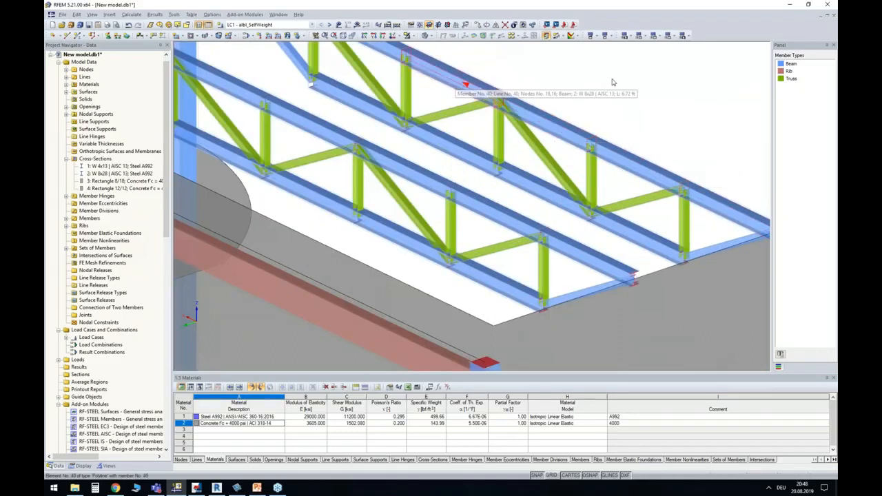
{"action": "middle_click_drag", "start_coordinate": [635, 113], "coordinate": [654, 104], "text": "ctrl"}
{"action": "middle_click_drag", "start_coordinate": [475, 149], "coordinate": [572, 150]}
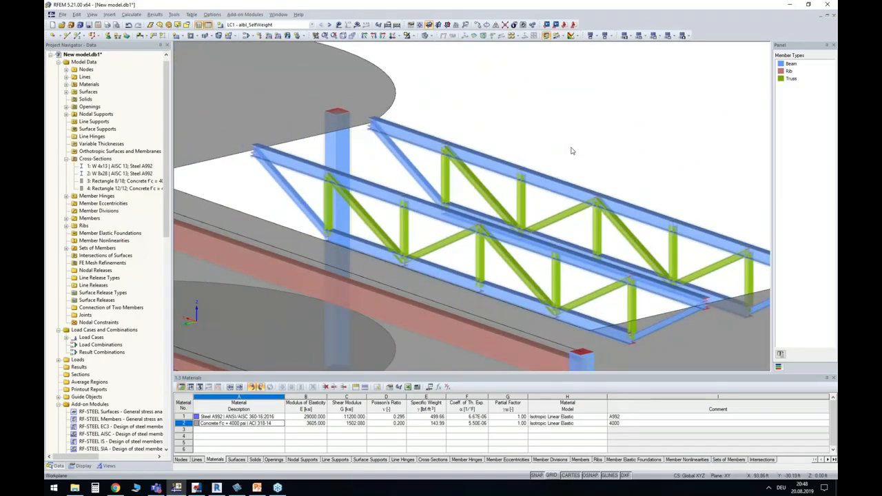
{"action": "middle_click_drag", "start_coordinate": [658, 155], "coordinate": [582, 140]}
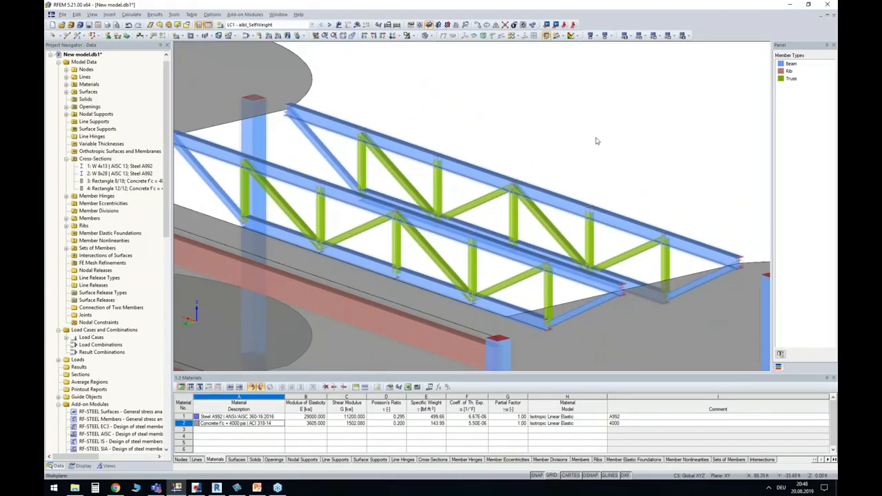
{"action": "scroll", "coordinate": [707, 204], "scroll_direction": "up", "scroll_amount": 2}
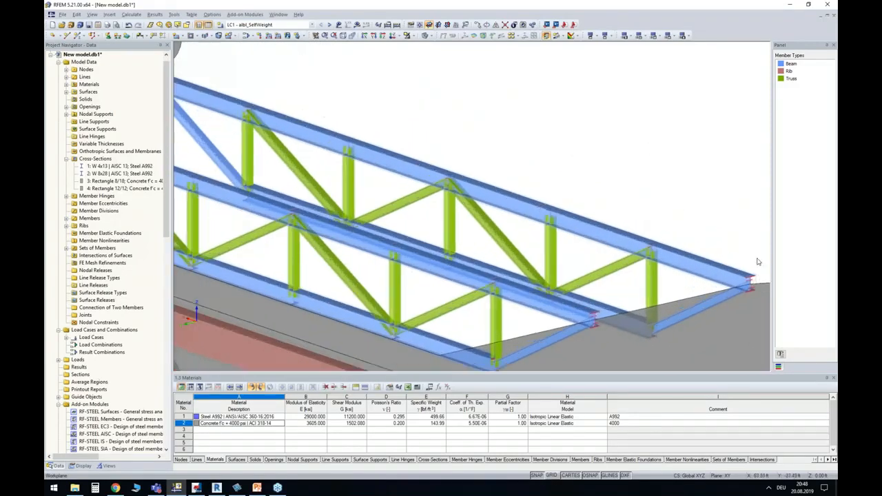
{"action": "scroll", "coordinate": [758, 262], "scroll_direction": "up", "scroll_amount": 3}
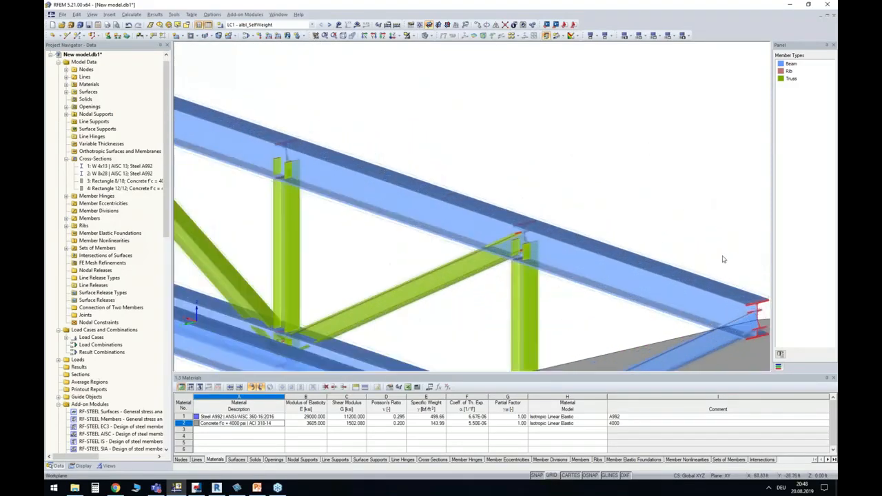
{"action": "double_click", "coordinate": [686, 270]}
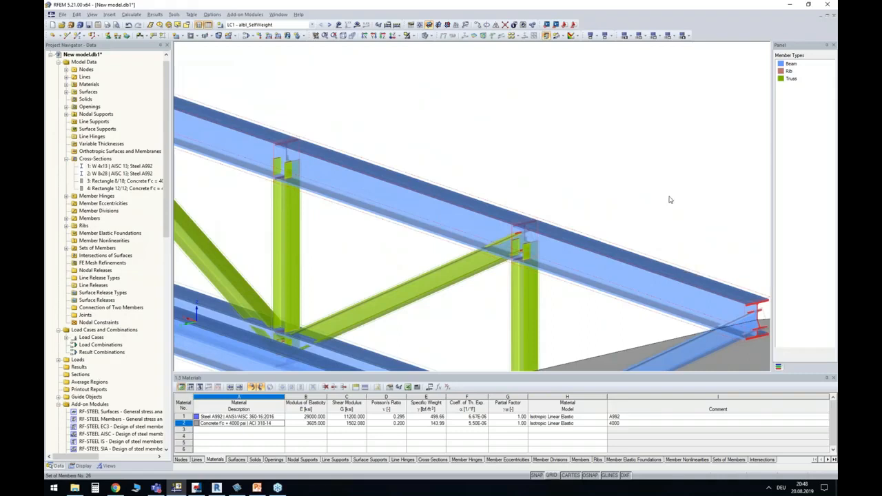
{"action": "left_click", "coordinate": [364, 262]}
{"action": "double_click", "coordinate": [345, 262]}
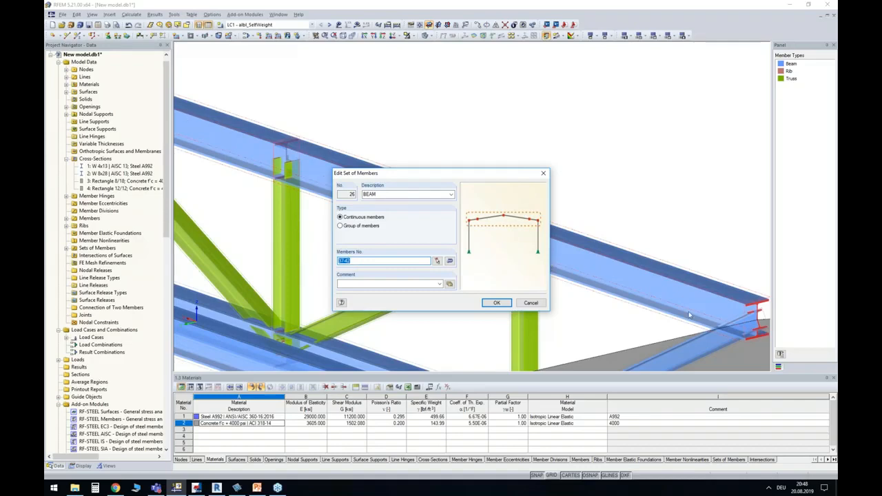
{"action": "left_click", "coordinate": [530, 303]}
- Look over the whole structure and review the list of load cases imported with the model
{"action": "scroll", "coordinate": [517, 121], "scroll_direction": "down", "scroll_amount": 5}
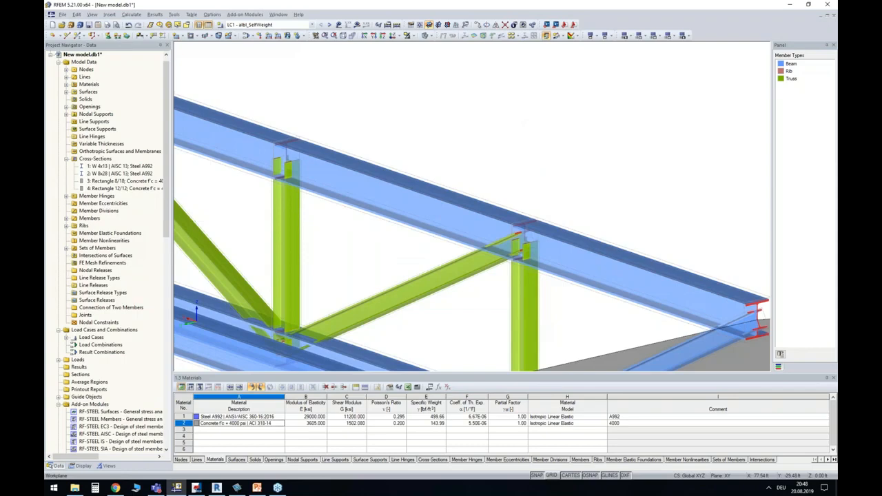
{"action": "scroll", "coordinate": [520, 121], "scroll_direction": "down", "scroll_amount": 4}
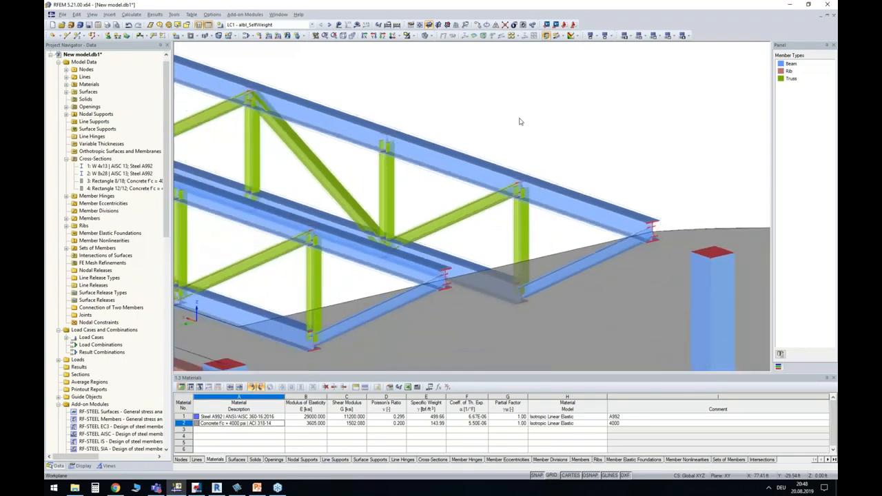
{"action": "middle_click_drag", "start_coordinate": [520, 122], "coordinate": [562, 174]}
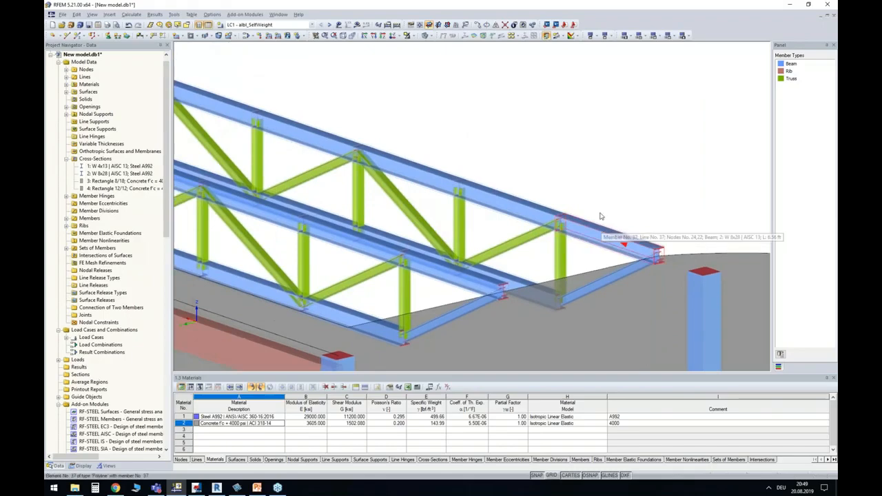
{"action": "scroll", "coordinate": [608, 172], "scroll_direction": "down", "scroll_amount": 6}
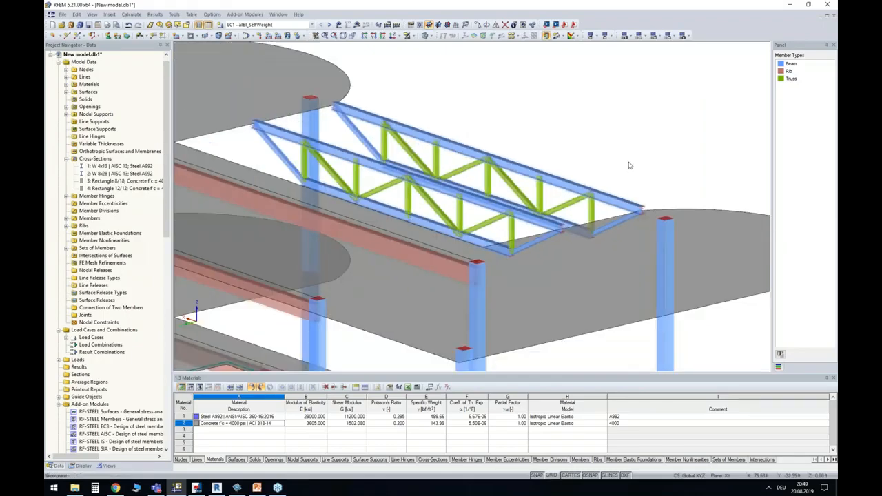
{"action": "middle_click_drag", "start_coordinate": [684, 135], "coordinate": [323, 112], "text": "ctrl"}
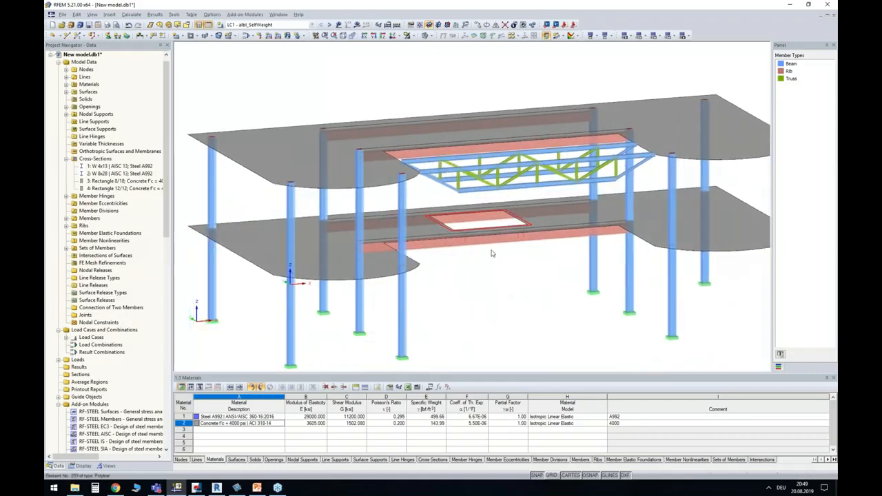
{"action": "middle_click_drag", "start_coordinate": [488, 277], "coordinate": [513, 283], "text": "ctrl"}
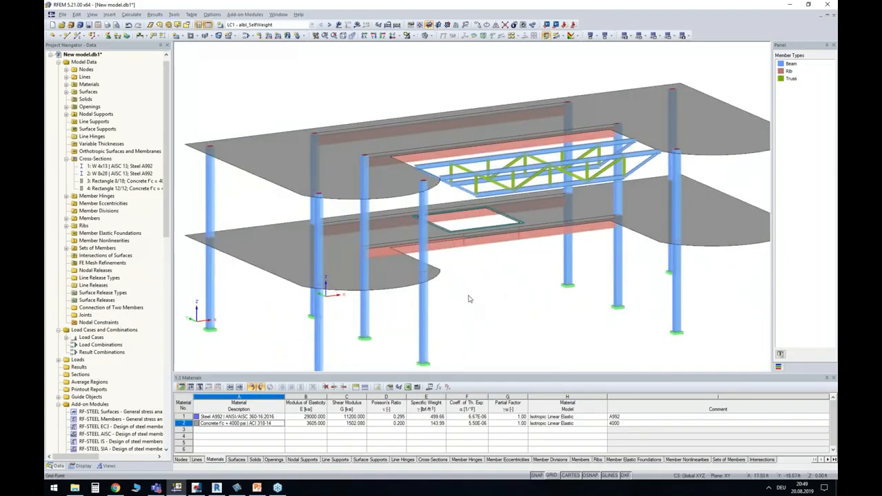
{"action": "left_click", "coordinate": [275, 25]}
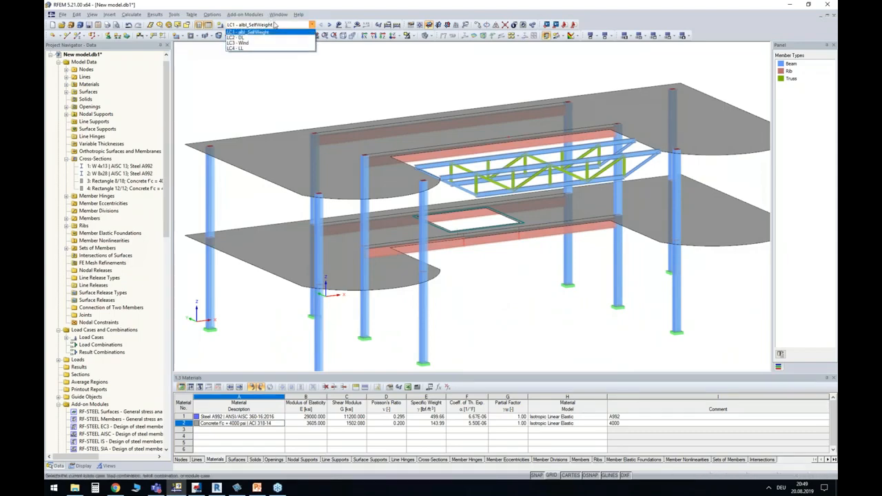
{"action": "left_click", "coordinate": [243, 33]}
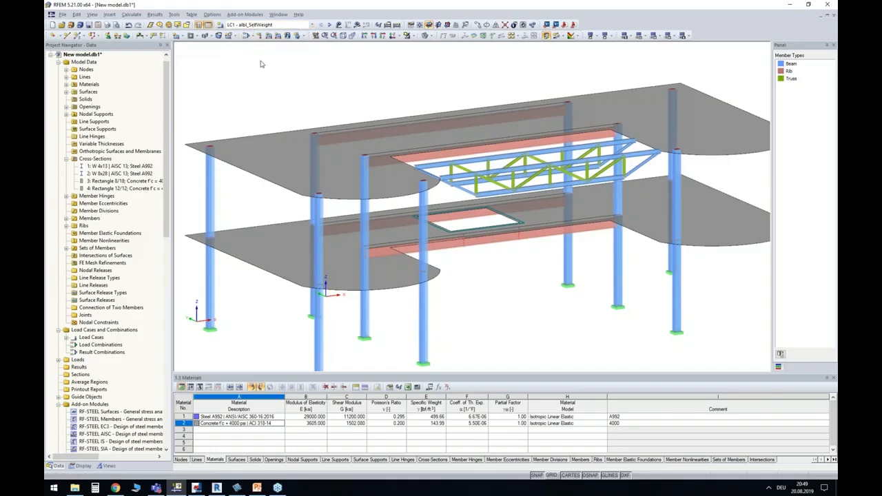
- Delete the imported self-weight load case LC1 from the load cases
{"action": "left_click", "coordinate": [66, 337]}
{"action": "right_click", "coordinate": [96, 345]}
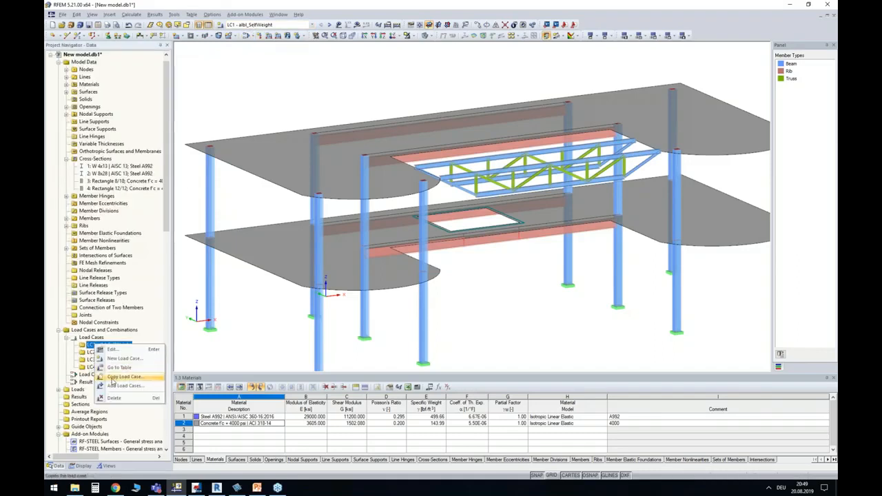
{"action": "left_click", "coordinate": [97, 352]}
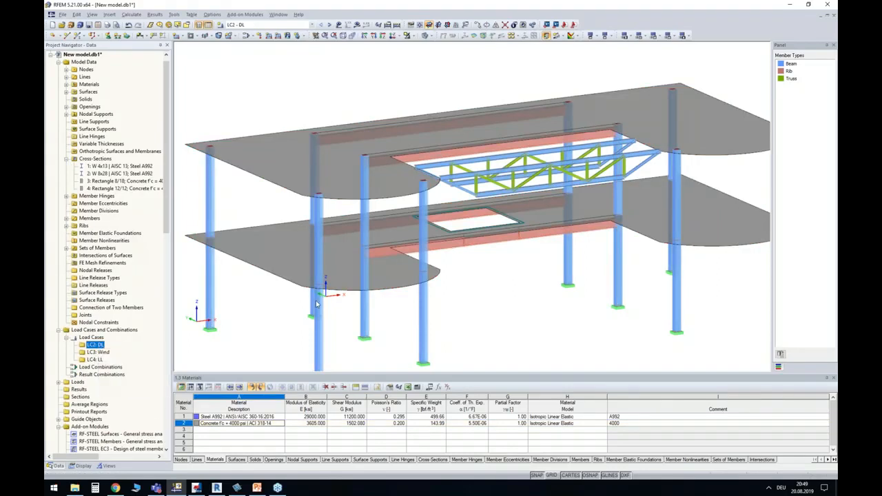
- Activate self-weight in load case LC2 - DL with a factor of -1 in the Z direction
{"action": "double_click", "coordinate": [480, 239]}
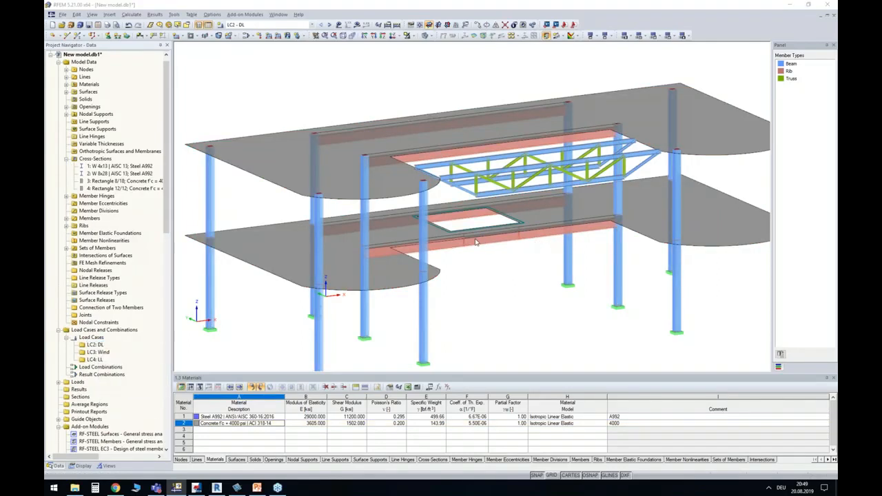
{"action": "left_click", "coordinate": [370, 190]}
{"action": "double_click", "coordinate": [394, 227]}
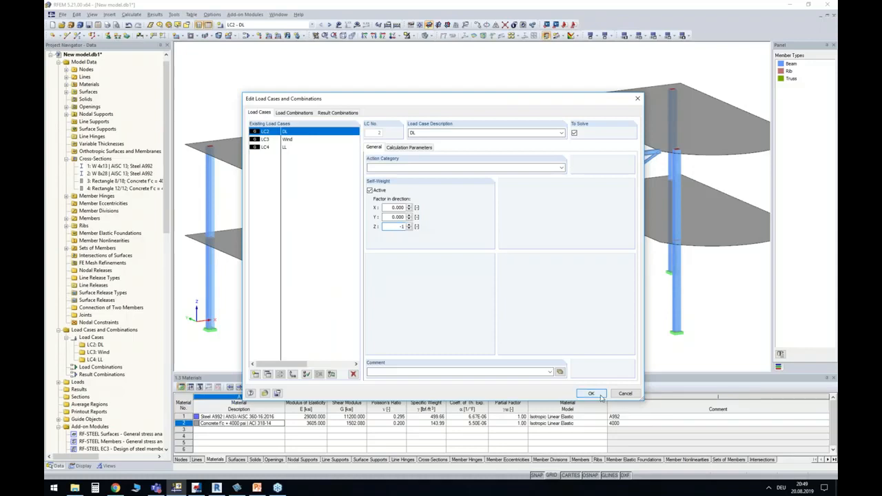
{"action": "left_click", "coordinate": [600, 397]}
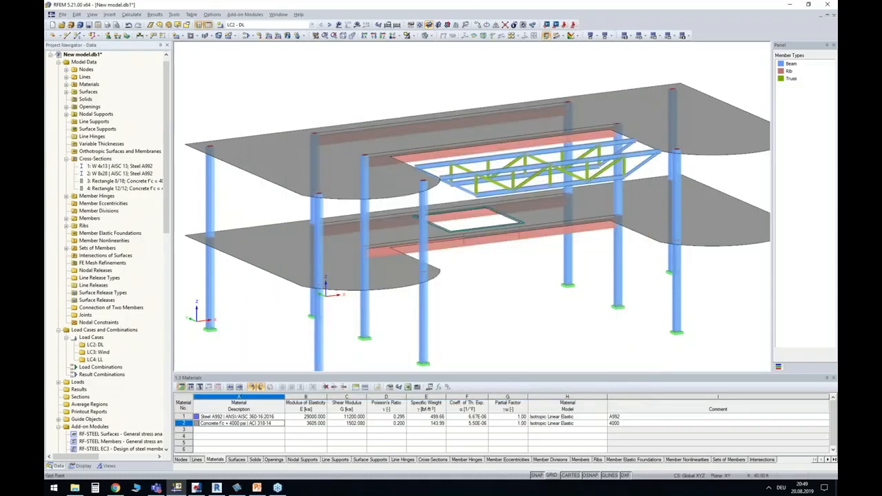
- Calculate load case LC2 - DL and inspect the global deformations of the structure
{"action": "middle_click_drag", "start_coordinate": [545, 280], "coordinate": [519, 246]}
{"action": "scroll", "coordinate": [530, 248], "scroll_direction": "down", "scroll_amount": 2}
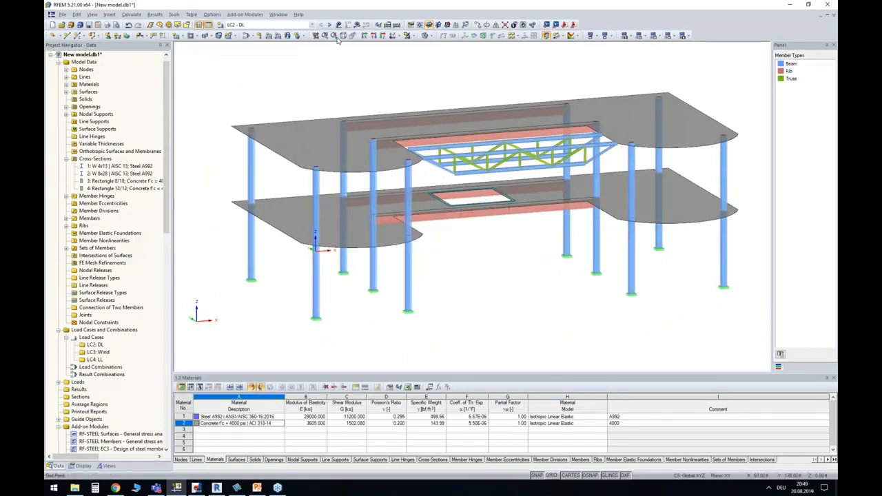
{"action": "left_click", "coordinate": [357, 25]}
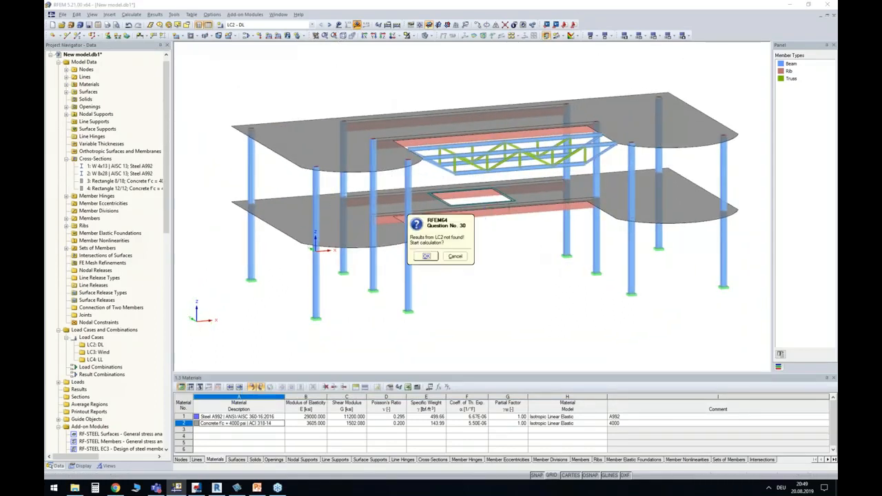
{"action": "left_click", "coordinate": [426, 259]}
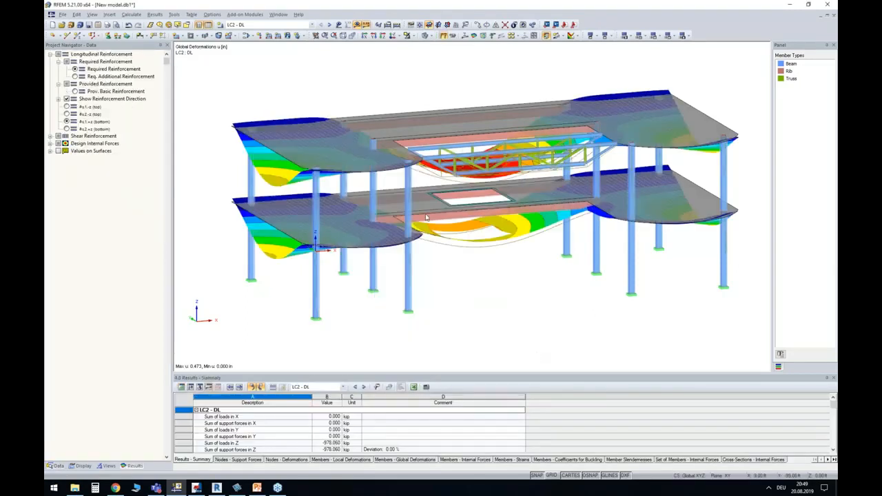
{"action": "middle_click_drag", "start_coordinate": [422, 262], "coordinate": [468, 281], "text": "ctrl"}
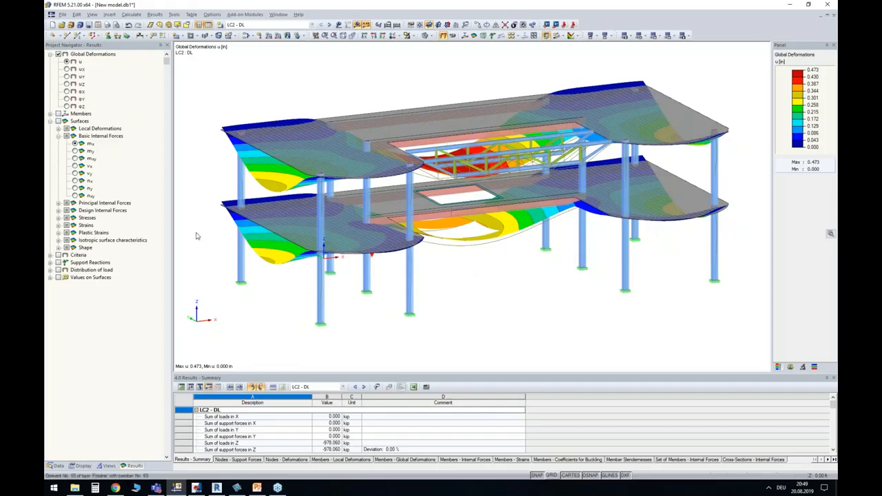
- Examine the surface moments m-x together with the member axial forces N for LC2 - DL, and hide the results
{"action": "left_click", "coordinate": [75, 143]}
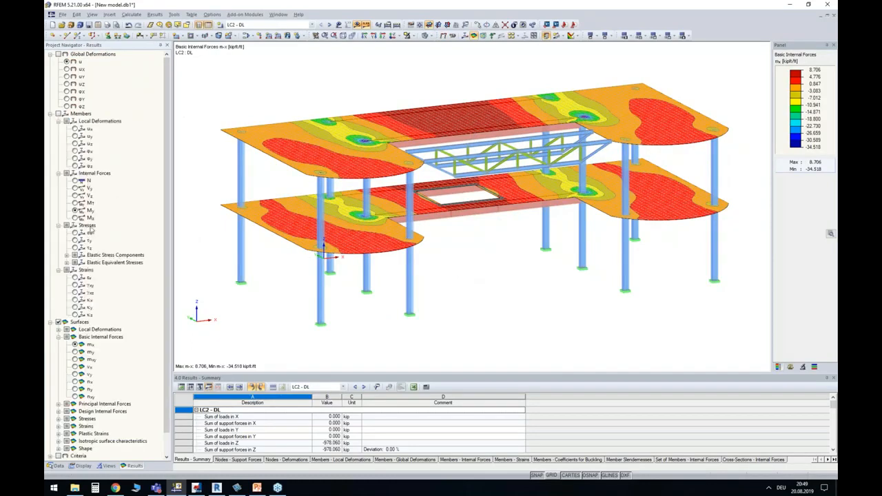
{"action": "left_click", "coordinate": [74, 181]}
{"action": "middle_click_drag", "start_coordinate": [516, 262], "coordinate": [464, 273], "text": "ctrl"}
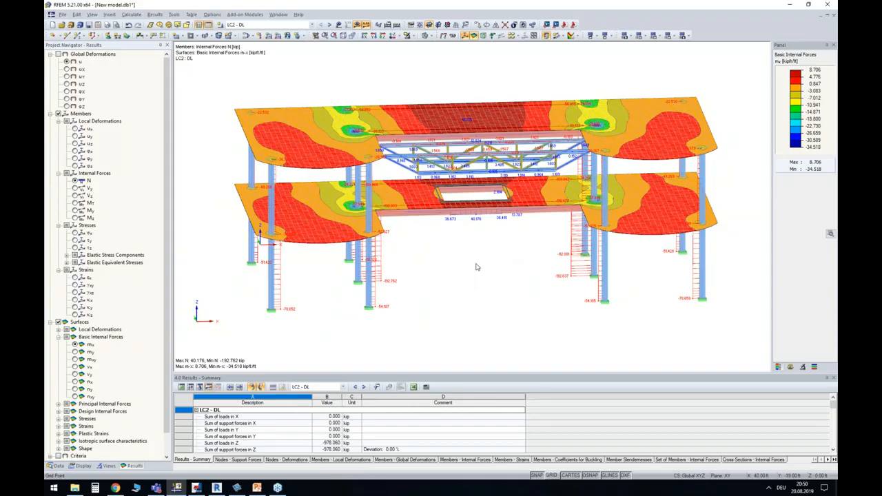
{"action": "middle_click_drag", "start_coordinate": [476, 267], "coordinate": [540, 266], "text": "ctrl"}
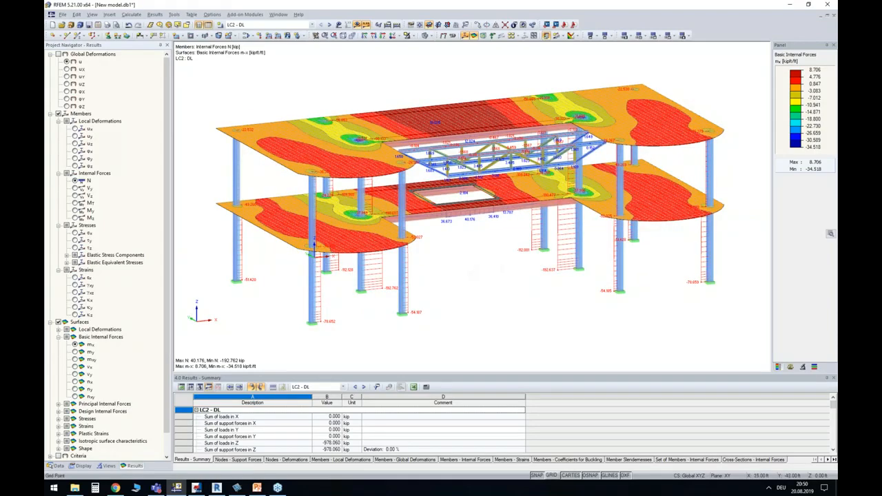
{"action": "middle_click_drag", "start_coordinate": [487, 271], "coordinate": [483, 288], "text": "ctrl"}
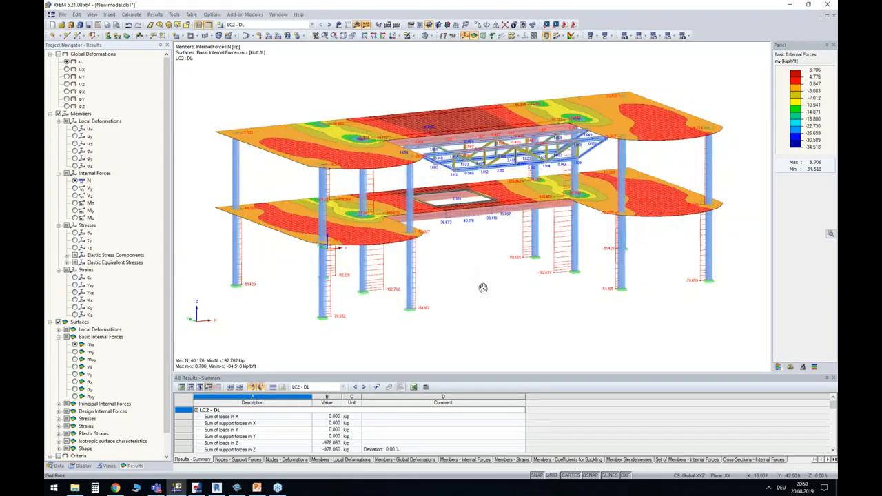
{"action": "left_click", "coordinate": [357, 25]}
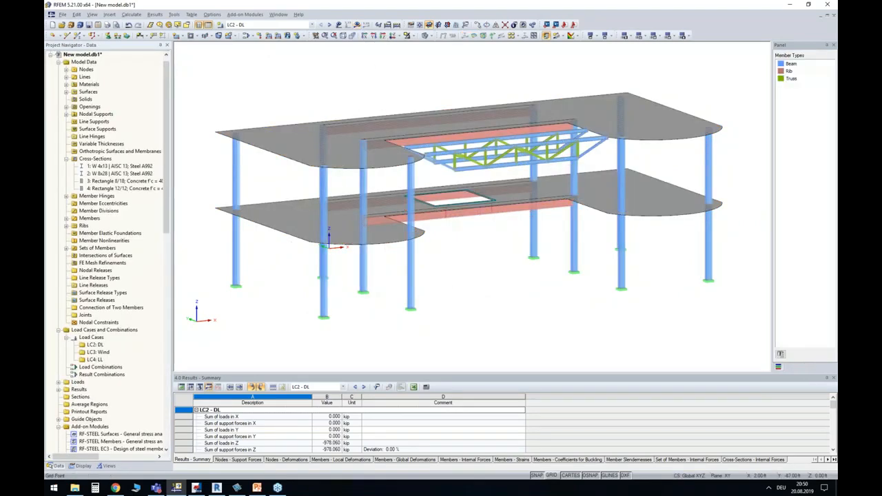
- Change the W 8x28 cross-section of the steel truss members to W 8x31 from the AISC 13 series
{"action": "middle_click_drag", "start_coordinate": [460, 289], "coordinate": [476, 298], "text": "ctrl"}
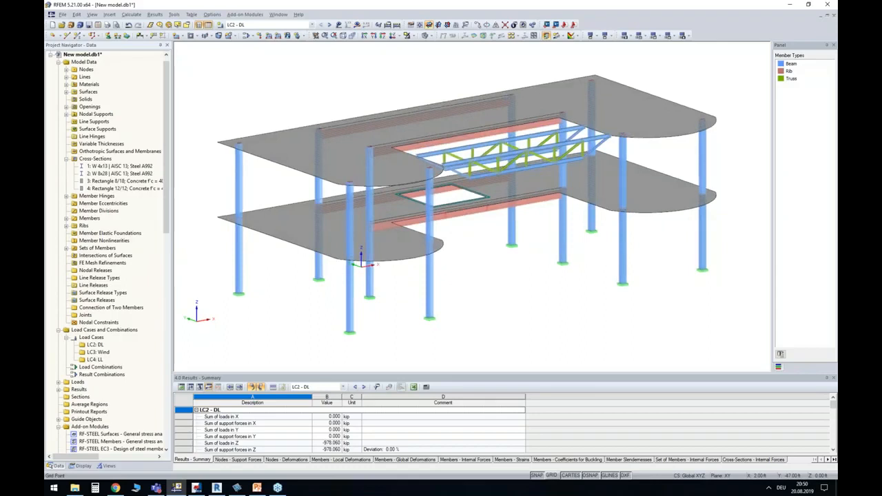
{"action": "double_click", "coordinate": [350, 245]}
{"action": "left_click", "coordinate": [513, 339]}
{"action": "left_click", "coordinate": [426, 261]}
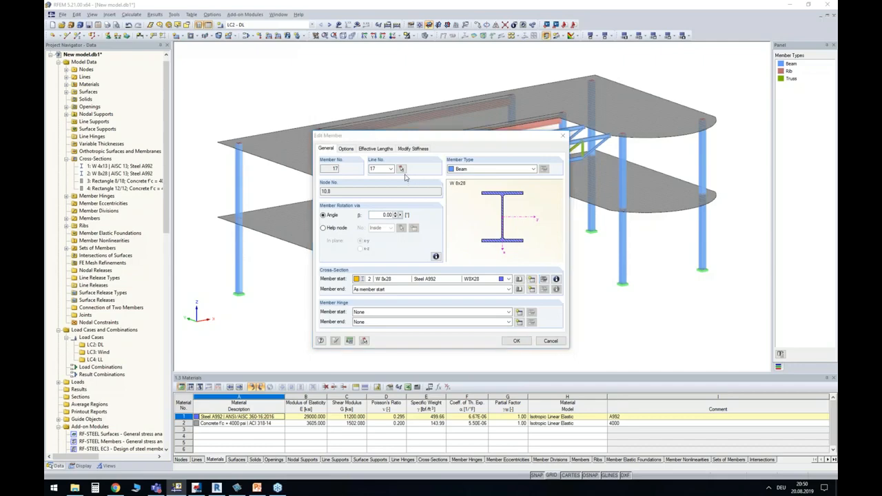
{"action": "left_click_drag", "start_coordinate": [366, 144], "coordinate": [371, 144]}
{"action": "type", "text": "31 | AISC 13"}
{"action": "left_click", "coordinate": [538, 353]}
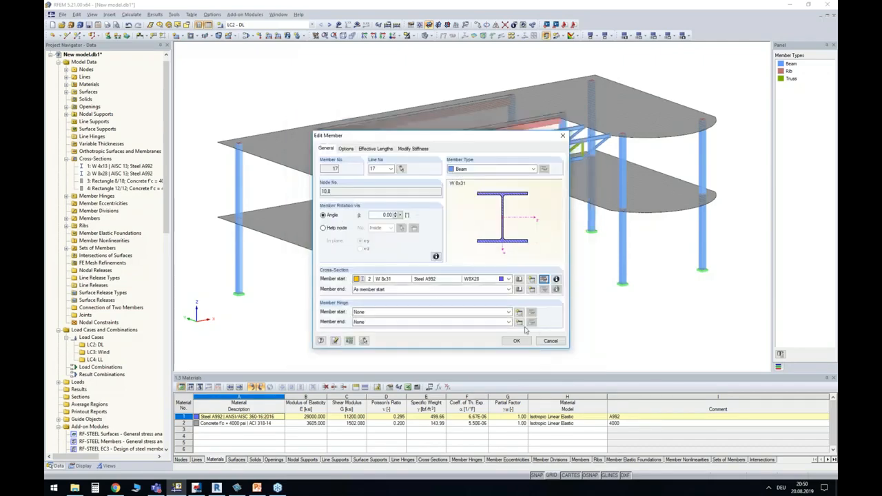
{"action": "left_click", "coordinate": [525, 343]}
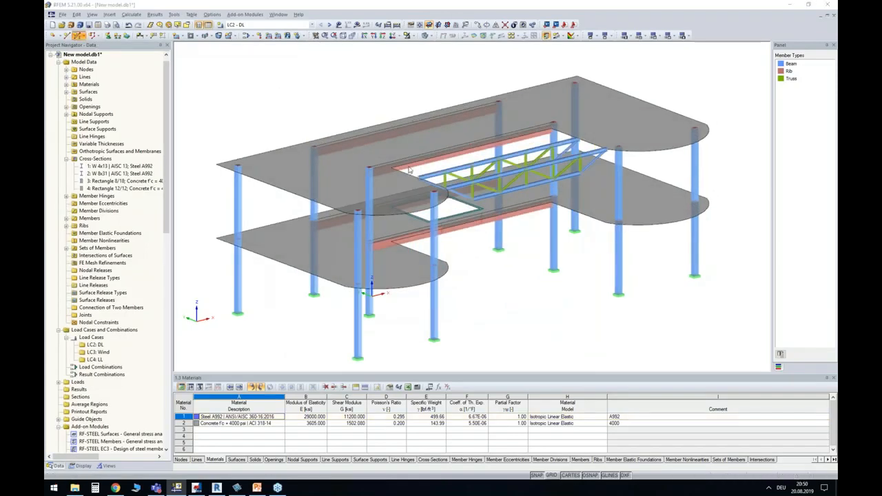
- Add two beam members with the Rectangle 8/18 concrete cross-section between the column heads beneath the upper slab, at both inner column pairs
{"action": "right_click", "coordinate": [481, 243]}
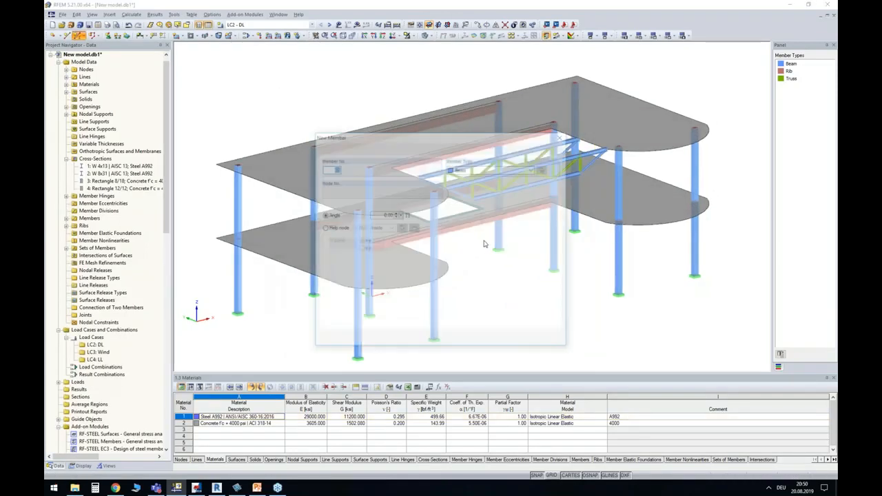
{"action": "left_click", "coordinate": [410, 279]}
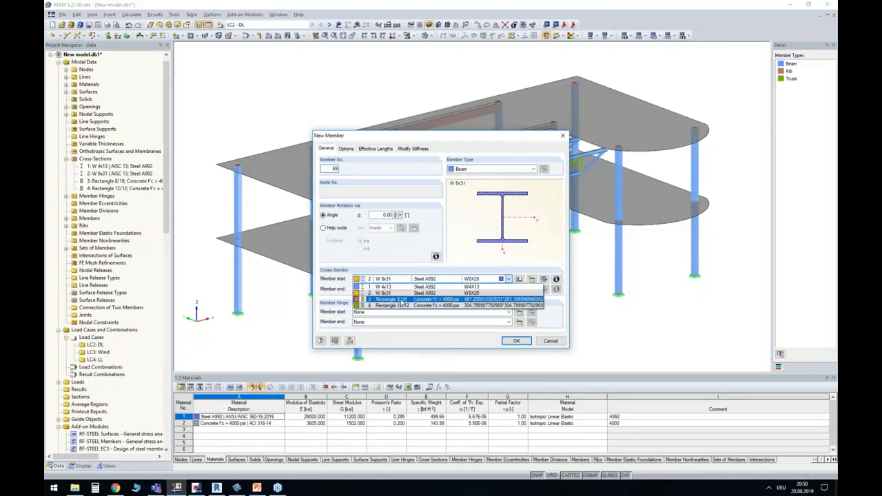
{"action": "left_click", "coordinate": [401, 300]}
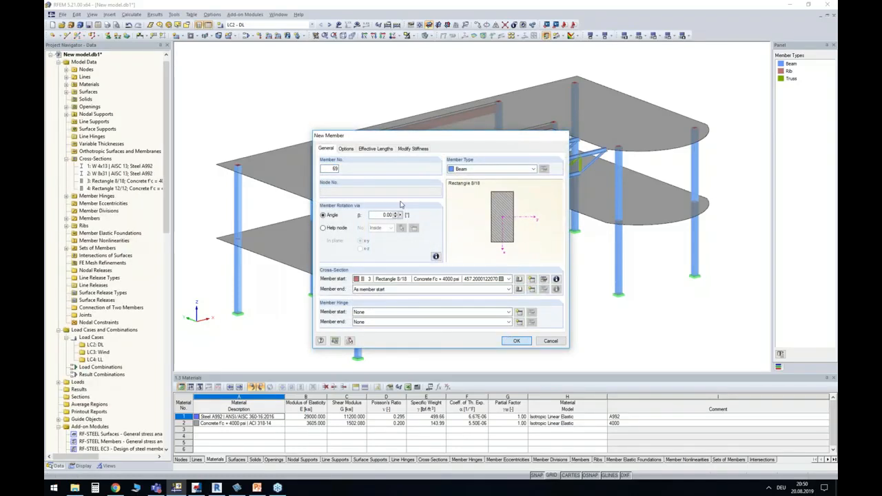
{"action": "key", "text": "Return"}
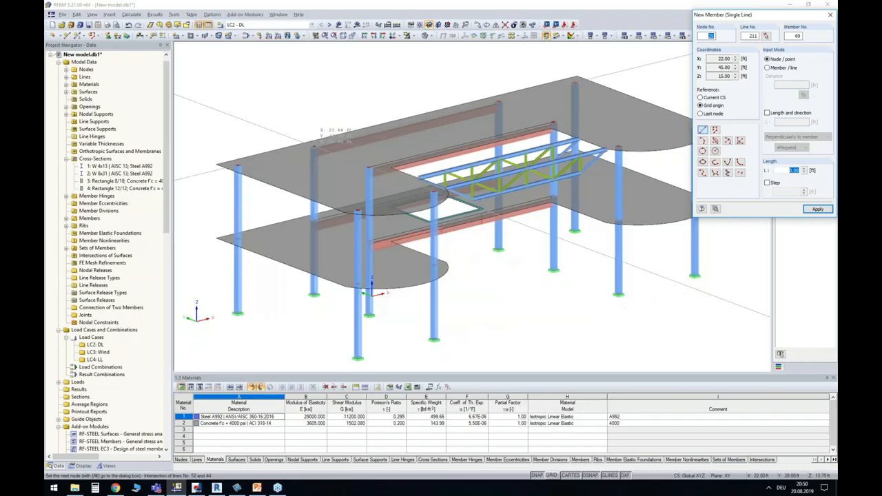
{"action": "left_click", "coordinate": [368, 166]}
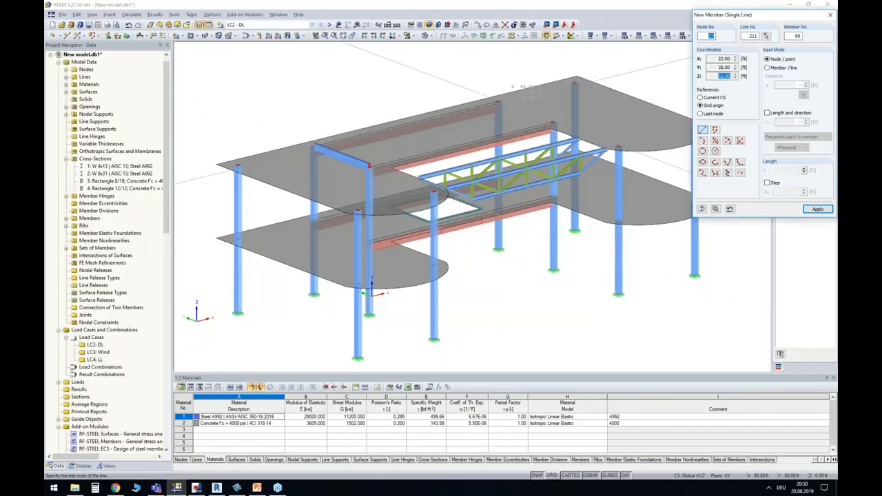
{"action": "left_click", "coordinate": [551, 126]}
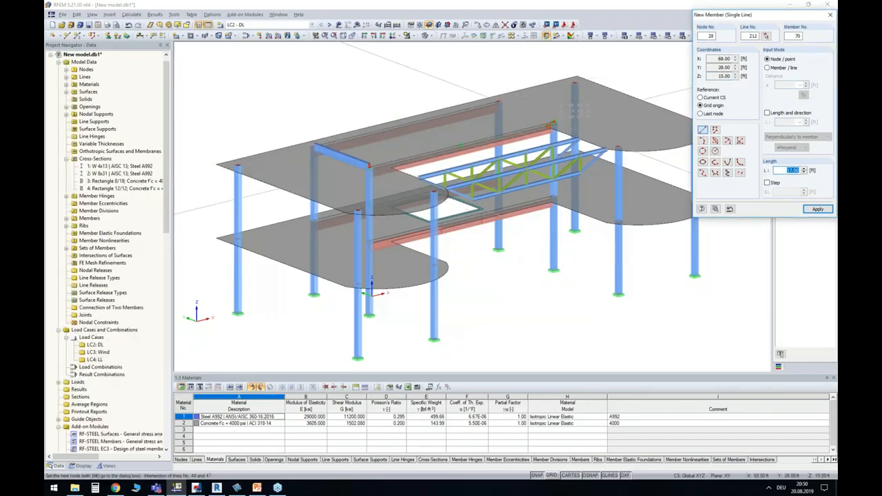
{"action": "left_click", "coordinate": [499, 102]}
{"action": "key", "text": "Escape"}
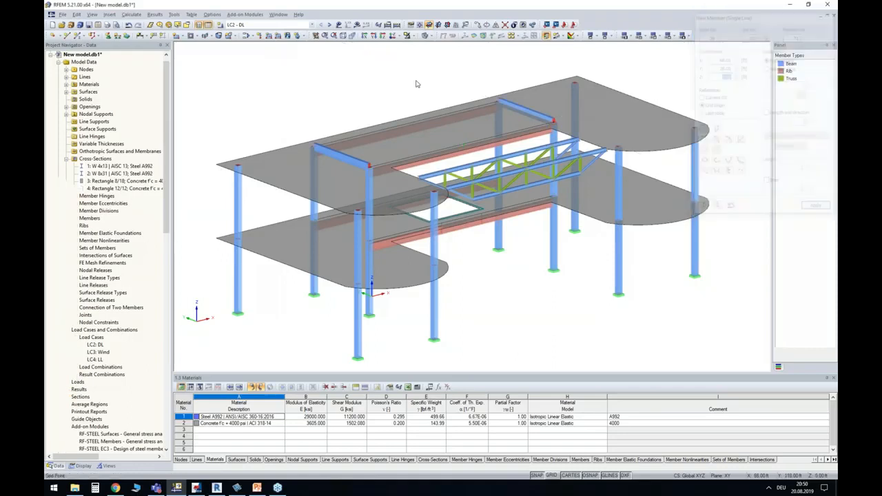
- Change the two new concrete members to the Rib type, positioned on the +z-side of the surface
{"action": "left_click", "coordinate": [518, 110]}
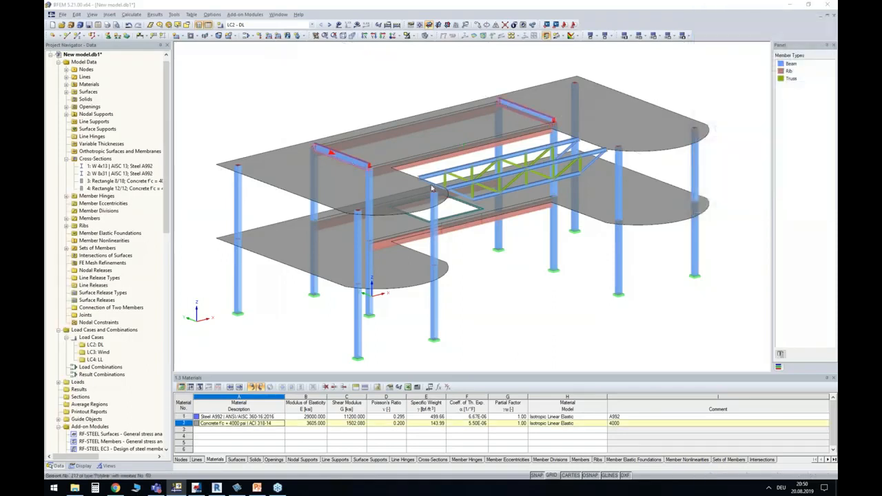
{"action": "double_click", "coordinate": [440, 185]}
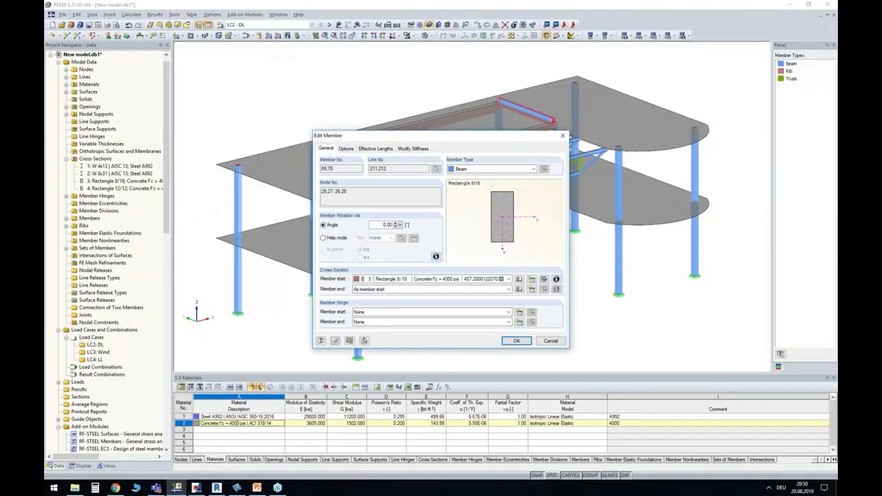
{"action": "left_click", "coordinate": [544, 169]}
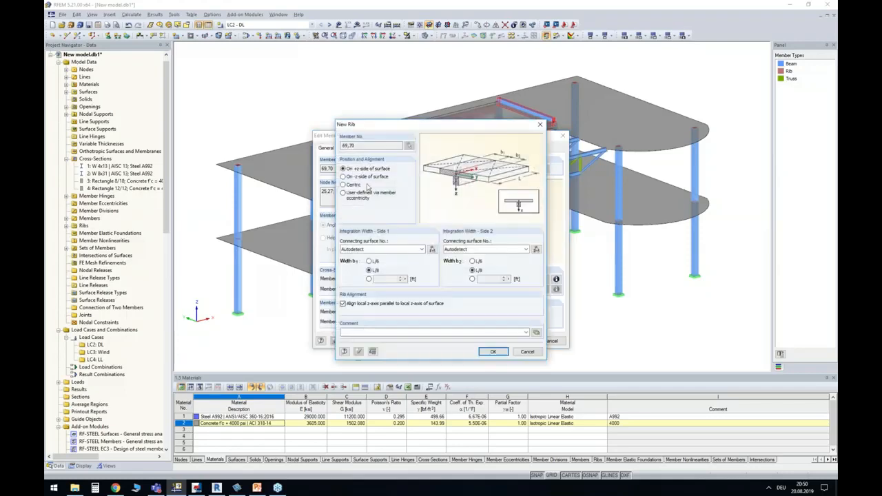
{"action": "left_click", "coordinate": [494, 352]}
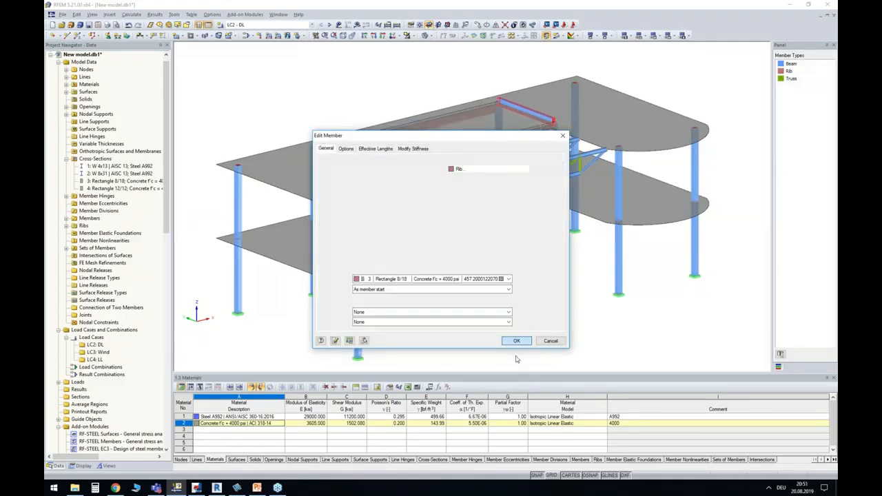
{"action": "left_click", "coordinate": [516, 341]}
- Recalculate load case LC2 - DL and display its results on the structure
{"action": "middle_click_drag", "start_coordinate": [494, 297], "coordinate": [441, 309], "text": "ctrl"}
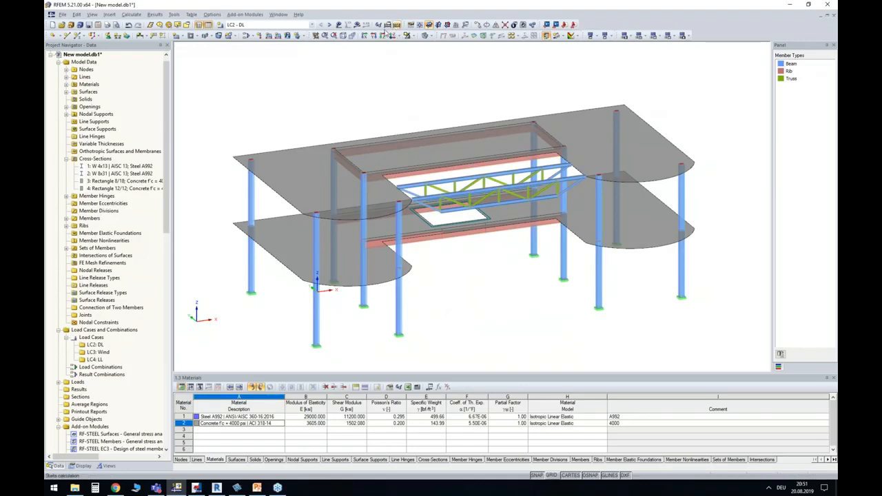
{"action": "left_click", "coordinate": [357, 26]}
{"action": "left_click", "coordinate": [425, 257]}
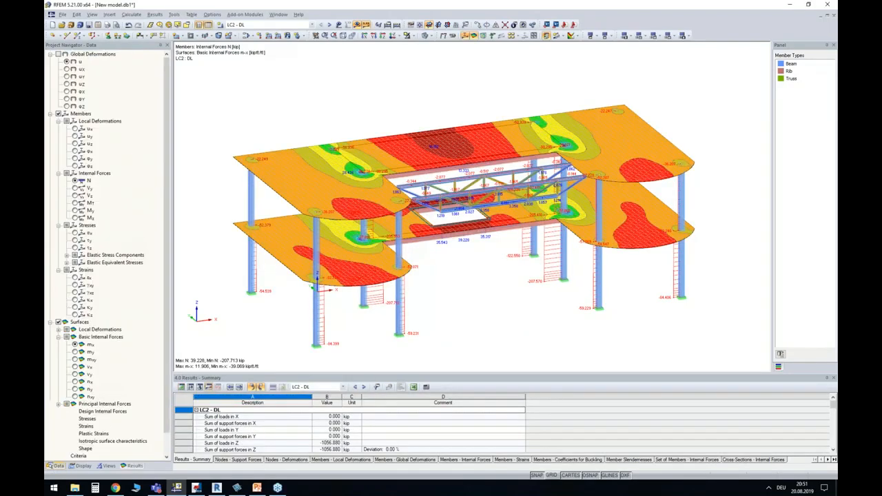
- Open the RF-CONCRETE Surfaces add-on module for the reinforced concrete design of the slabs
{"action": "left_click", "coordinate": [54, 467]}
{"action": "scroll", "coordinate": [85, 371], "scroll_direction": "down", "scroll_amount": 12}
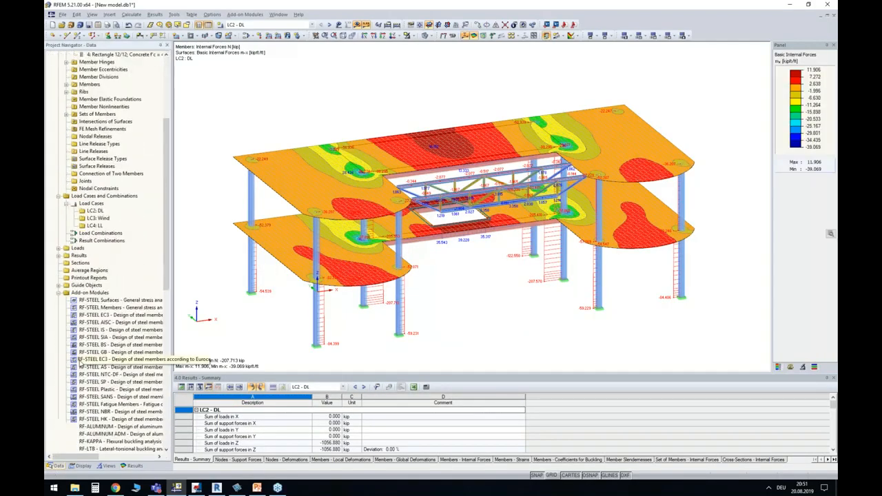
{"action": "scroll", "coordinate": [84, 371], "scroll_direction": "down", "scroll_amount": 3}
{"action": "double_click", "coordinate": [164, 285]}
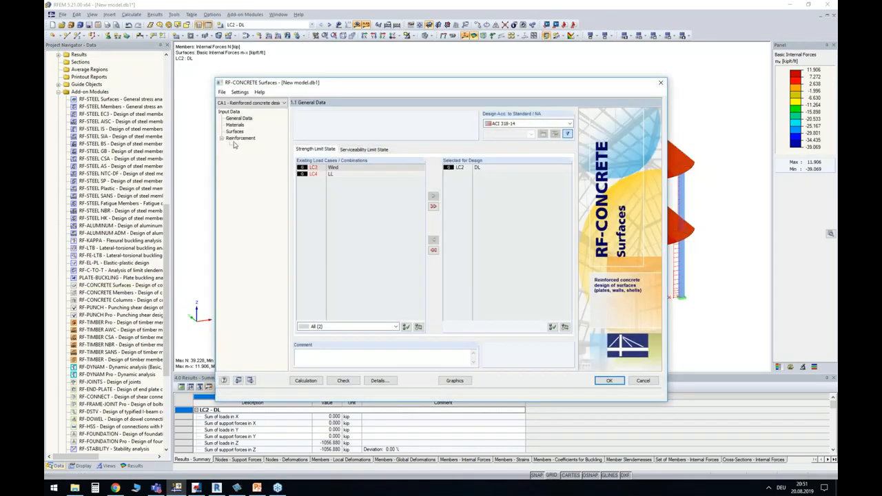
- Limit the reinforcement group to the upper slab instead of all surfaces, and run the concrete design calculation
{"action": "left_click", "coordinate": [238, 138]}
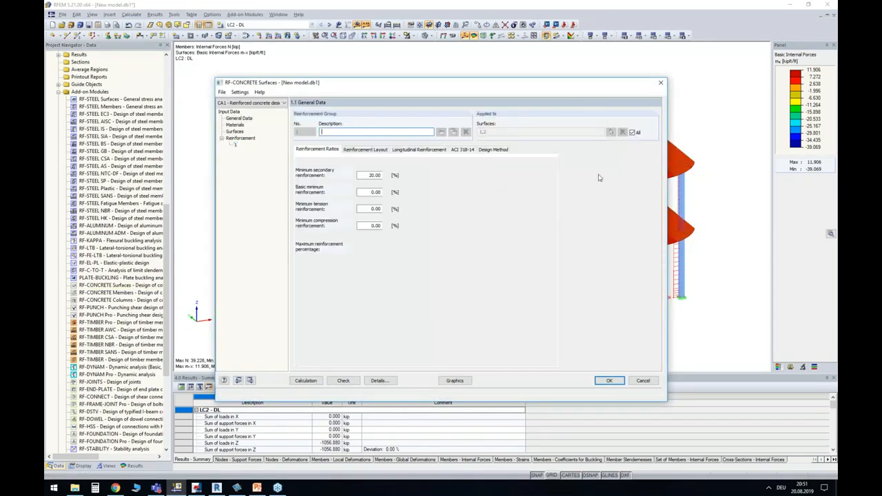
{"action": "left_click", "coordinate": [611, 132]}
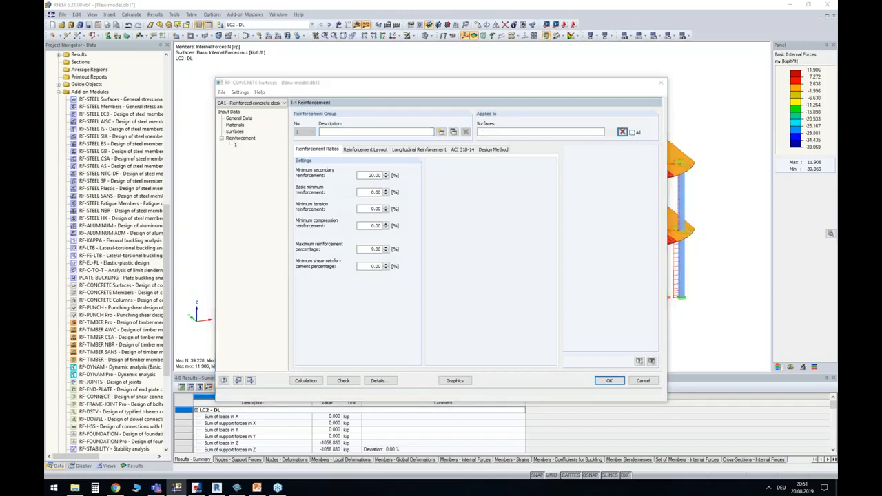
{"action": "left_click", "coordinate": [475, 141]}
{"action": "left_click", "coordinate": [142, 80]}
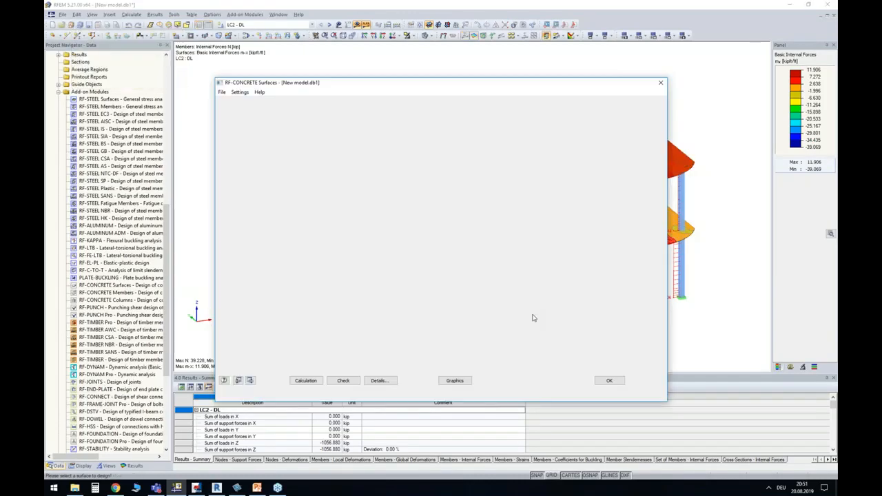
{"action": "left_click", "coordinate": [309, 381]}
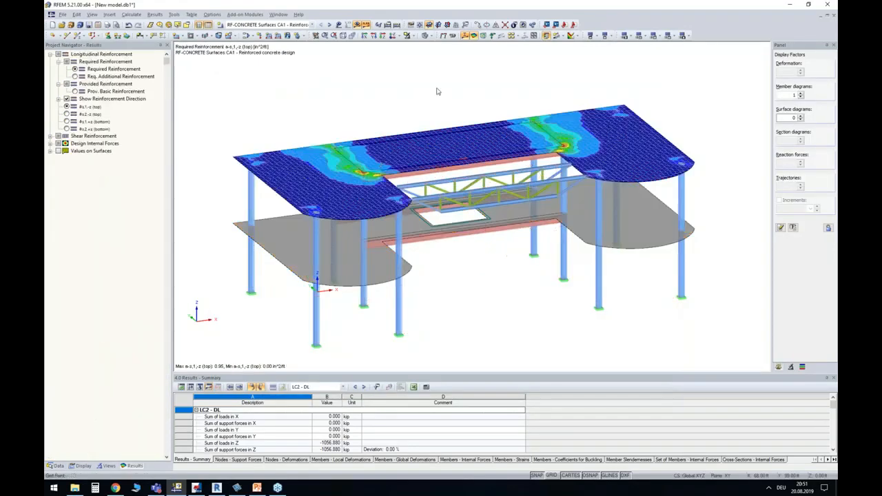
- Examine the required top reinforcement of the upper slab, and switch back to the LC2 - DL internal forces
{"action": "middle_click_drag", "start_coordinate": [439, 91], "coordinate": [391, 148], "text": "ctrl"}
{"action": "left_click", "coordinate": [311, 25]}
{"action": "left_click", "coordinate": [251, 36]}
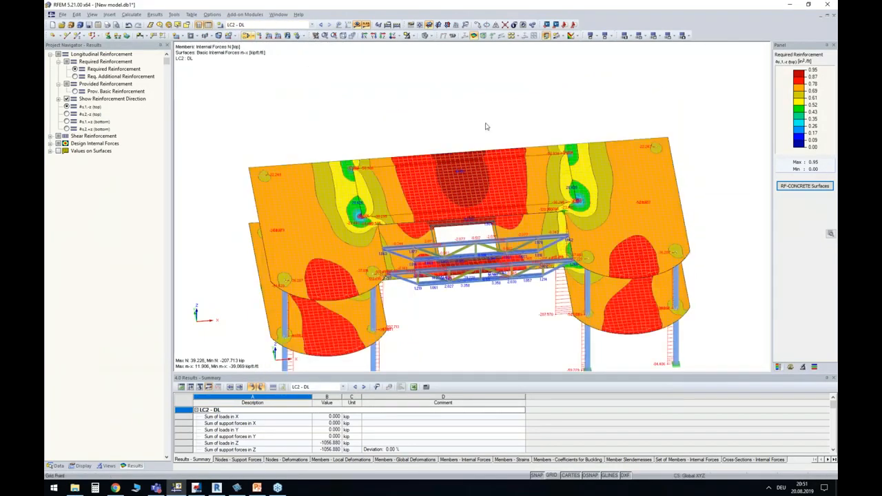
{"action": "middle_click_drag", "start_coordinate": [358, 144], "coordinate": [416, 86], "text": "ctrl"}
{"action": "scroll", "coordinate": [417, 87], "scroll_direction": "down", "scroll_amount": 2}
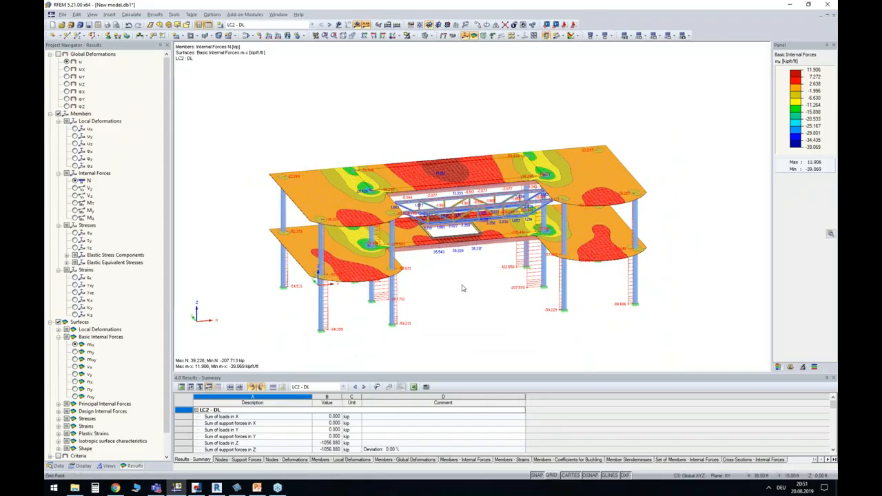
{"action": "middle_click_drag", "start_coordinate": [462, 287], "coordinate": [453, 260]}
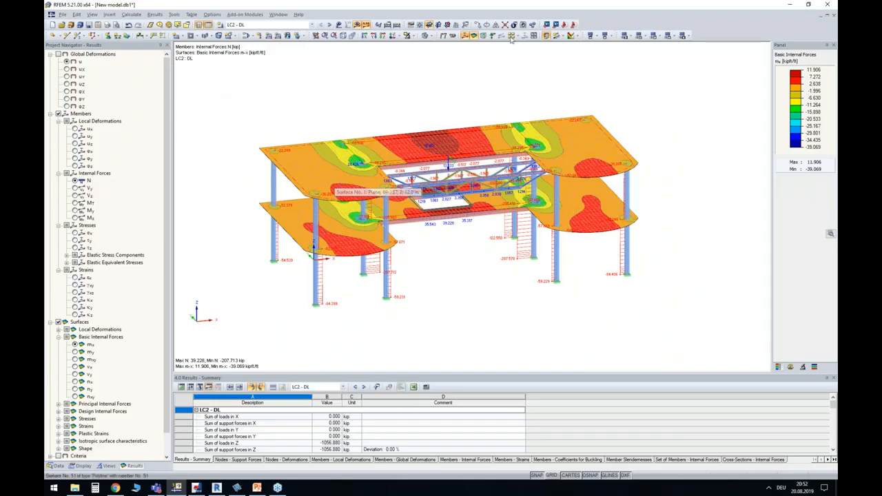
- Export the model directly to Tekla Structures with the Update existing model option, including internal forces and new objects
{"action": "left_click", "coordinate": [557, 26]}
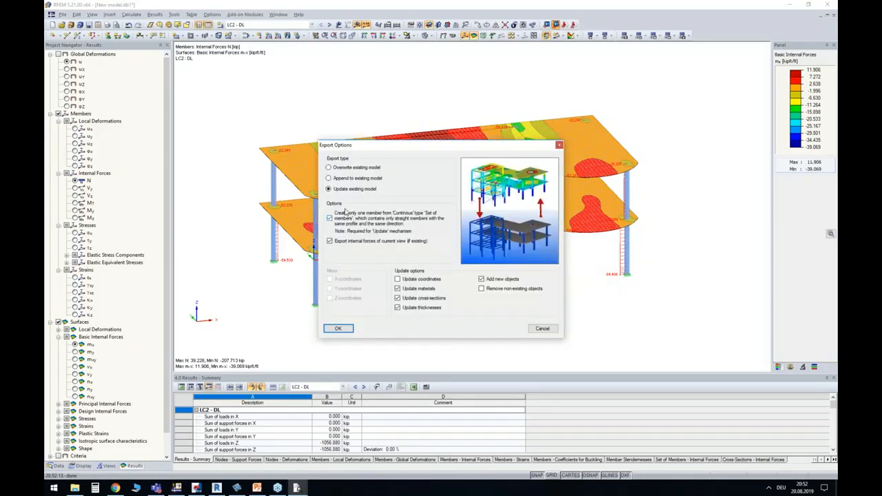
{"action": "left_click", "coordinate": [355, 168]}
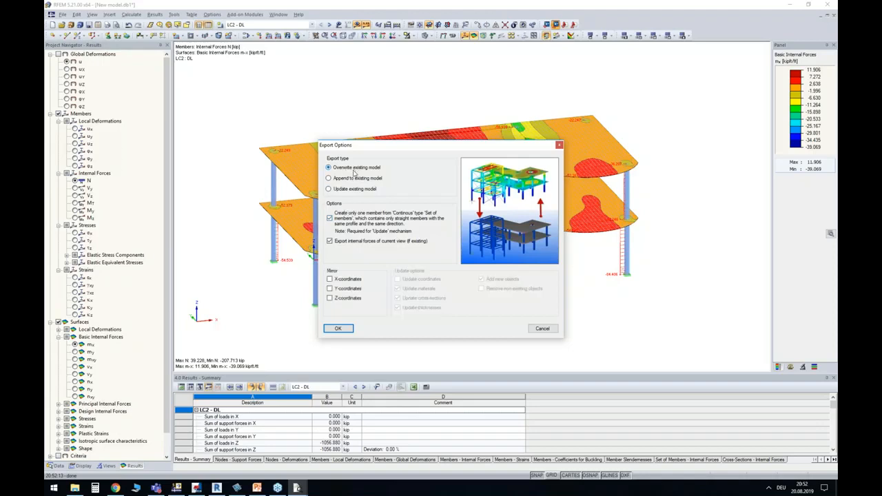
{"action": "left_click", "coordinate": [355, 179]}
{"action": "left_click", "coordinate": [352, 189]}
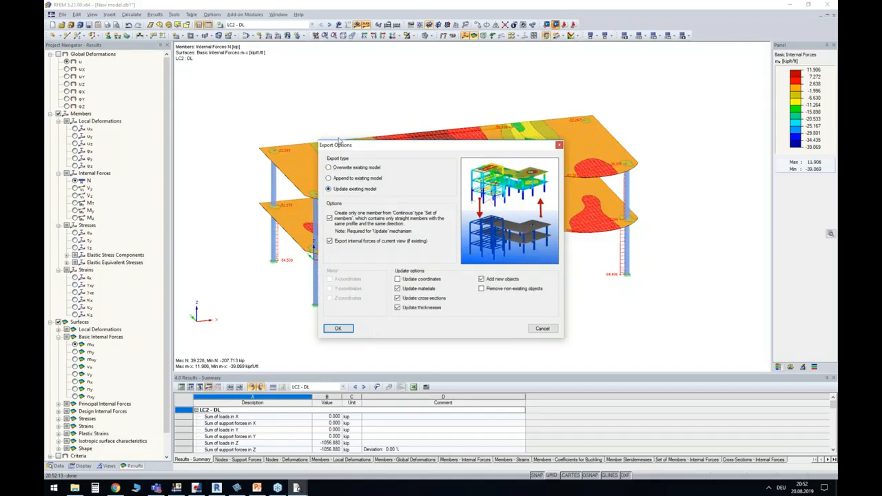
{"action": "left_click_drag", "start_coordinate": [369, 143], "coordinate": [293, 176]}
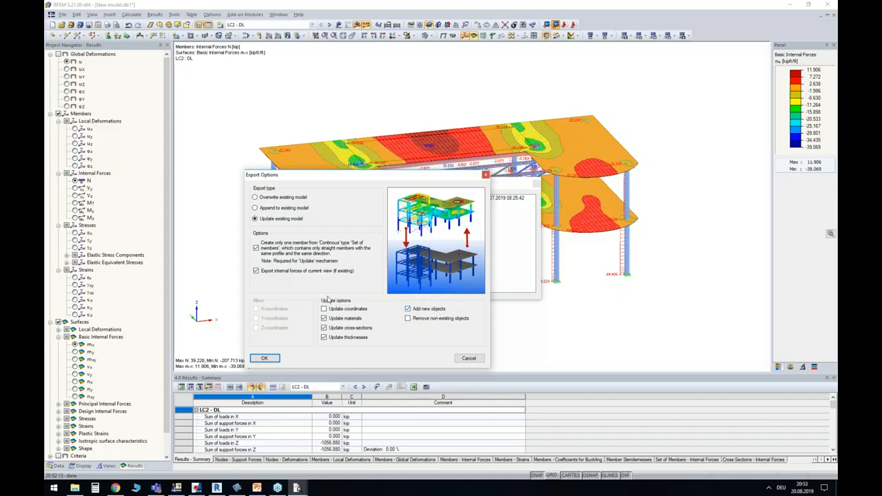
{"action": "left_click", "coordinate": [265, 358]}
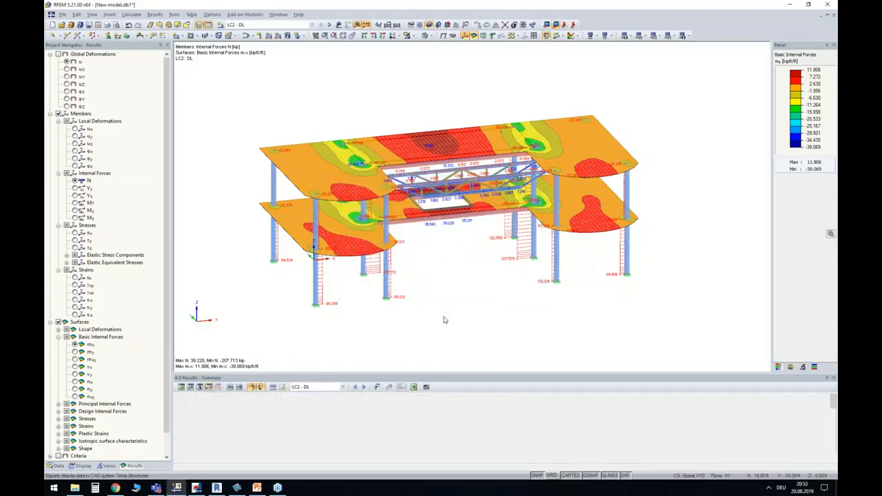
- Switch to Tekla Structures and check the thickness of the lower concrete slab in the updated model
{"action": "left_click", "coordinate": [197, 489]}
{"action": "scroll", "coordinate": [376, 228], "scroll_direction": "down", "scroll_amount": 4}
{"action": "middle_click_drag", "start_coordinate": [435, 230], "coordinate": [225, 104]}
{"action": "middle_click_drag", "start_coordinate": [225, 104], "coordinate": [412, 313], "text": "ctrl"}
{"action": "scroll", "coordinate": [390, 239], "scroll_direction": "down", "scroll_amount": 3}
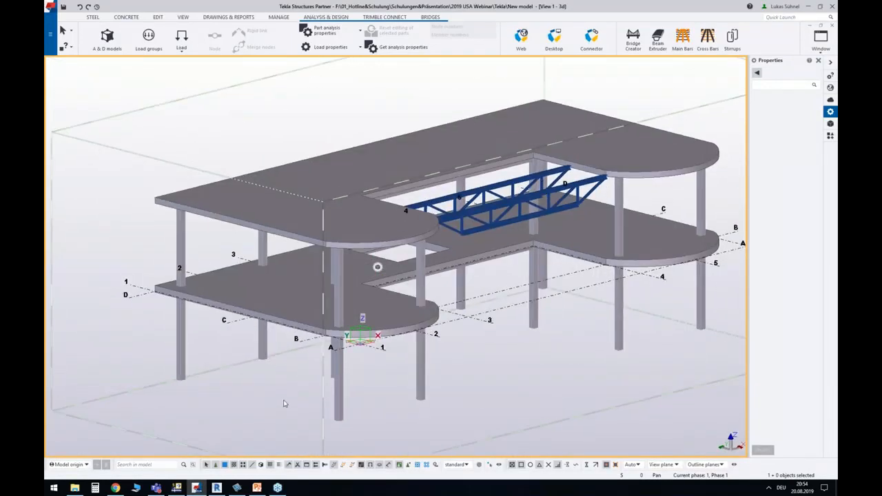
{"action": "left_click", "coordinate": [282, 322]}
{"action": "left_click", "coordinate": [756, 116]}
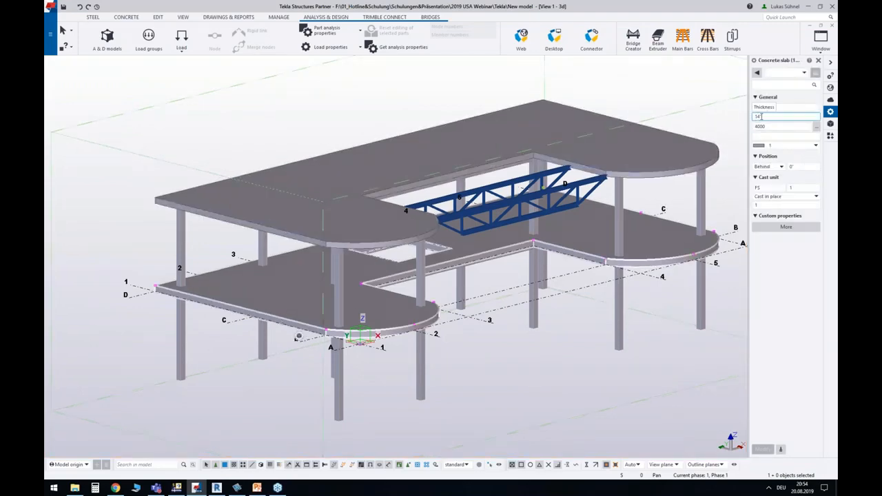
{"action": "left_click", "coordinate": [526, 364]}
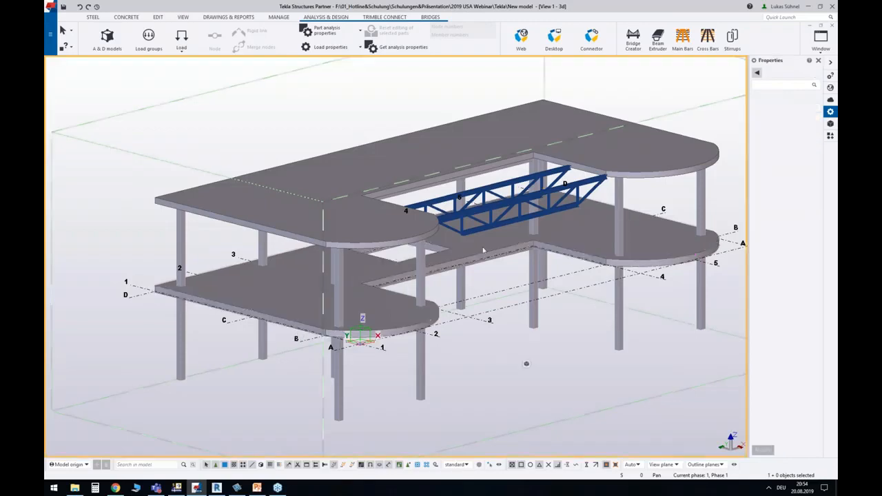
- Check the profile assigned to the top chord of the rear steel truss
{"action": "scroll", "coordinate": [475, 206], "scroll_direction": "up", "scroll_amount": 5}
{"action": "left_click", "coordinate": [486, 214]}
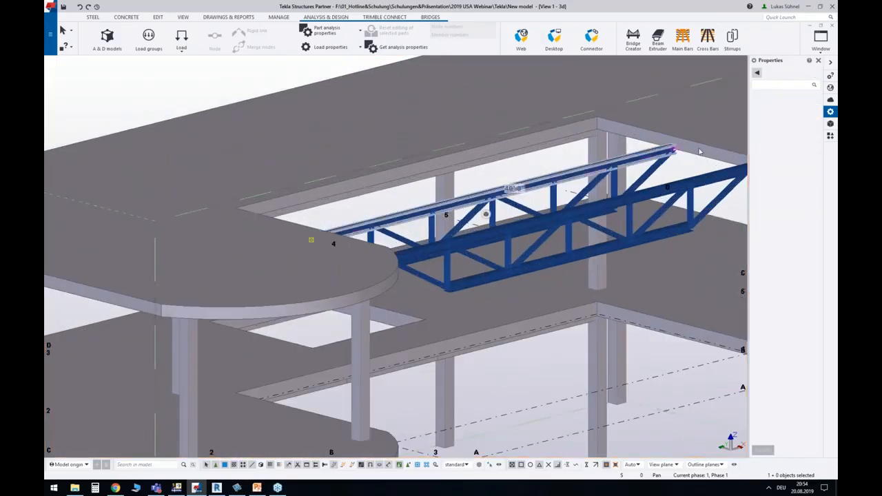
{"action": "left_click", "coordinate": [775, 117]}
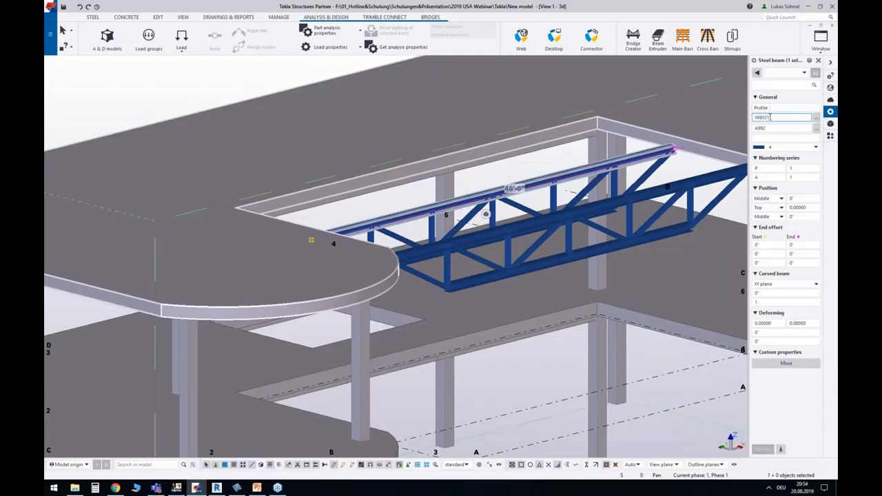
{"action": "scroll", "coordinate": [526, 306], "scroll_direction": "down", "scroll_amount": 5}
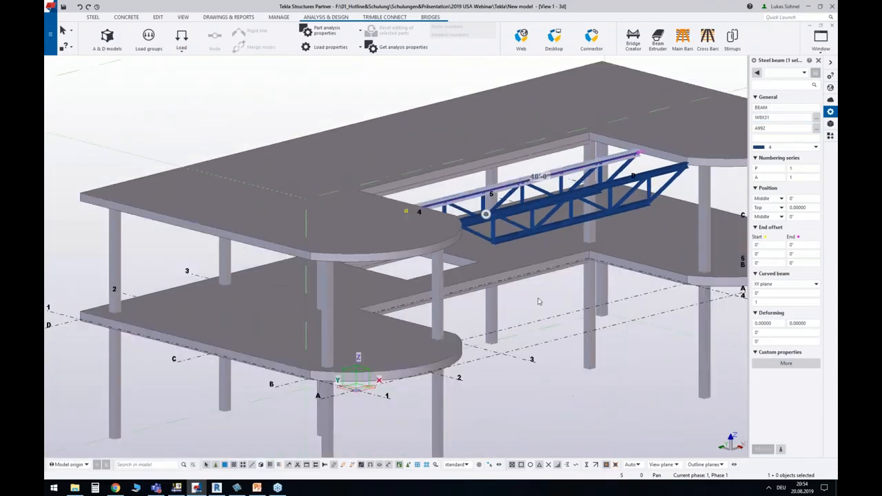
- Change the class of the rear blue concrete beam beneath the upper slab to the grey class 1
{"action": "left_click", "coordinate": [526, 307]}
{"action": "middle_click_drag", "start_coordinate": [526, 307], "coordinate": [591, 266], "text": "ctrl"}
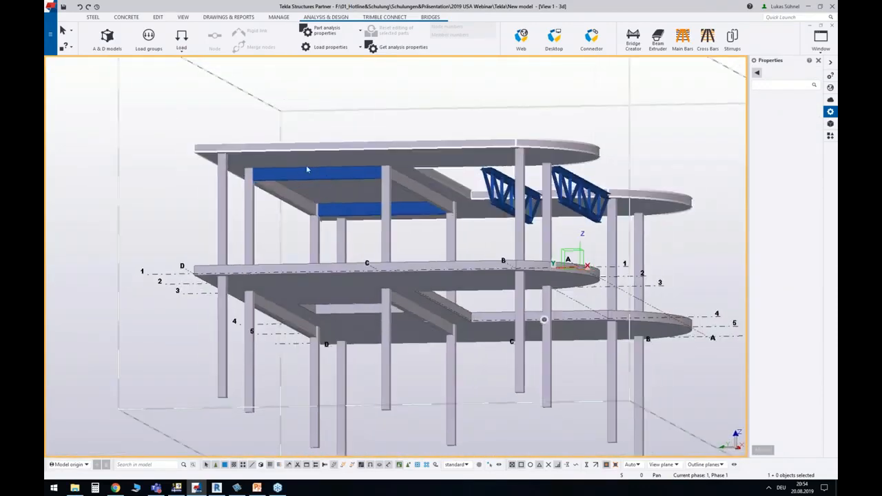
{"action": "scroll", "coordinate": [308, 170], "scroll_direction": "up", "scroll_amount": 4}
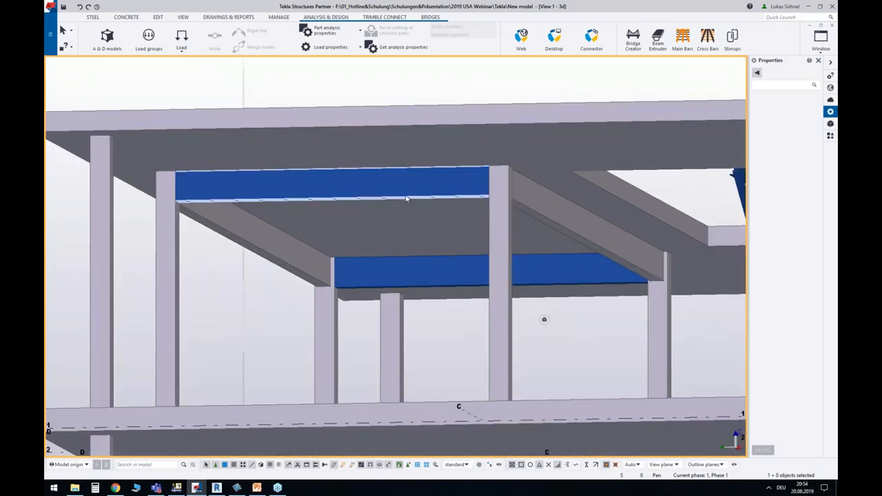
{"action": "left_click", "coordinate": [455, 297]}
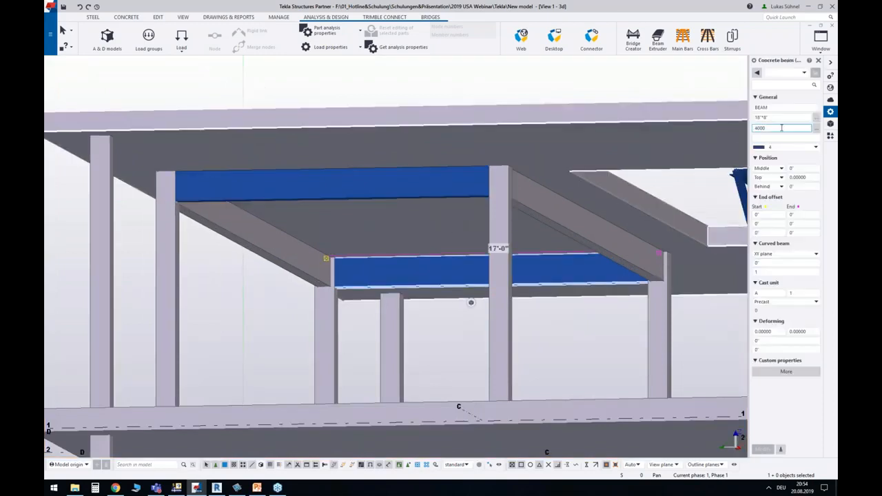
{"action": "left_click", "coordinate": [768, 148]}
{"action": "scroll", "coordinate": [772, 162], "scroll_direction": "up", "scroll_amount": 1}
{"action": "left_click", "coordinate": [773, 162]}
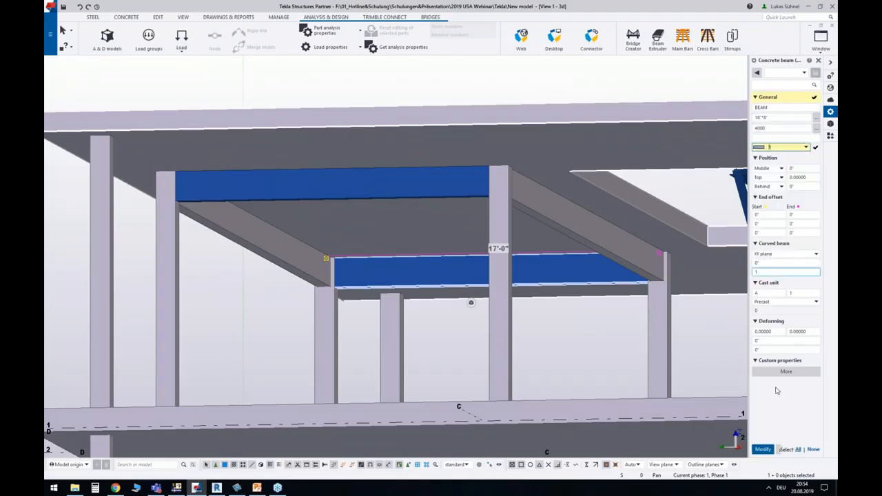
{"action": "left_click", "coordinate": [763, 449]}
{"action": "left_click", "coordinate": [575, 295]}
{"action": "scroll", "coordinate": [463, 220], "scroll_direction": "down", "scroll_amount": 6}
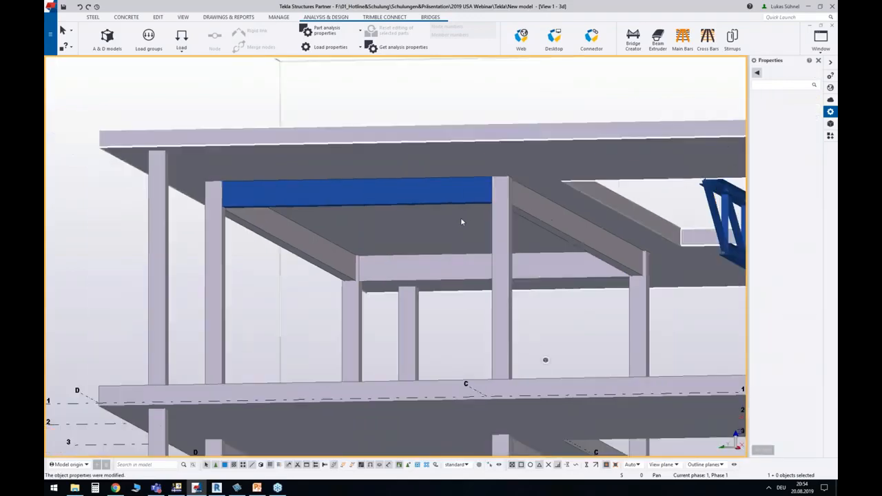
- Inquire the lower concrete column beneath the curved slab near grid 2/B and locate its additional attributes in the report
{"action": "middle_click_drag", "start_coordinate": [585, 151], "coordinate": [509, 327], "text": "ctrl"}
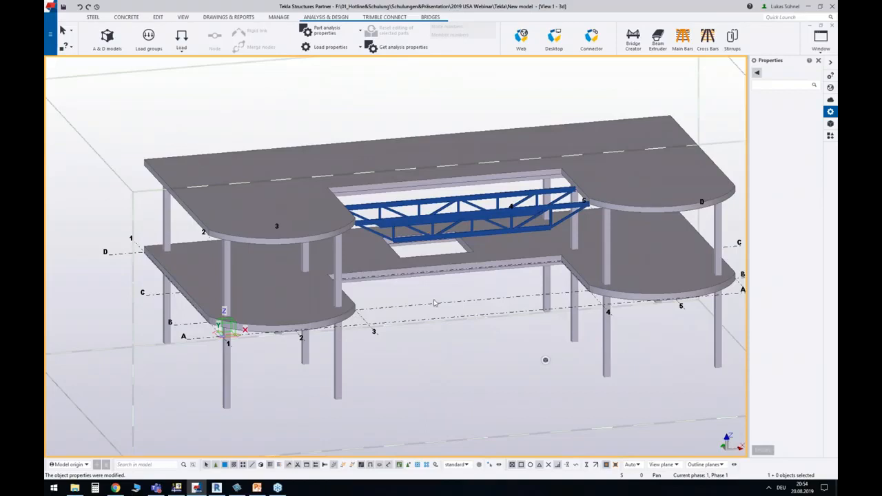
{"action": "middle_click_drag", "start_coordinate": [455, 347], "coordinate": [430, 321]}
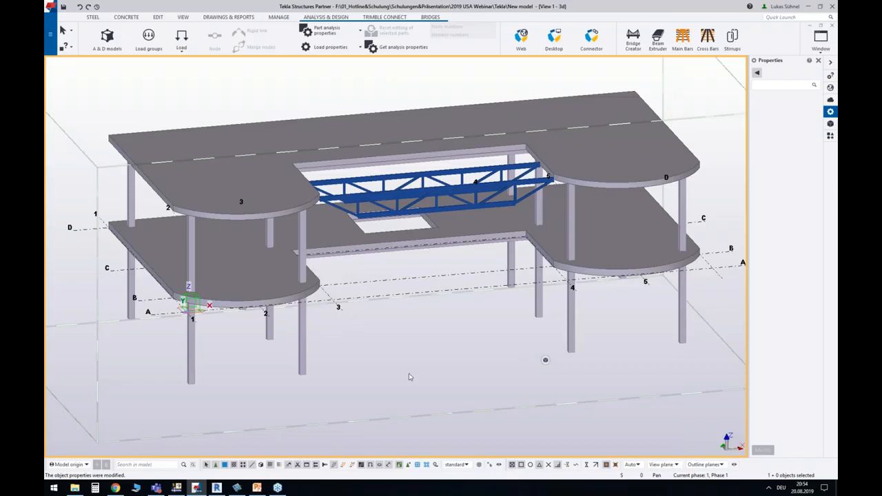
{"action": "left_click", "coordinate": [302, 330]}
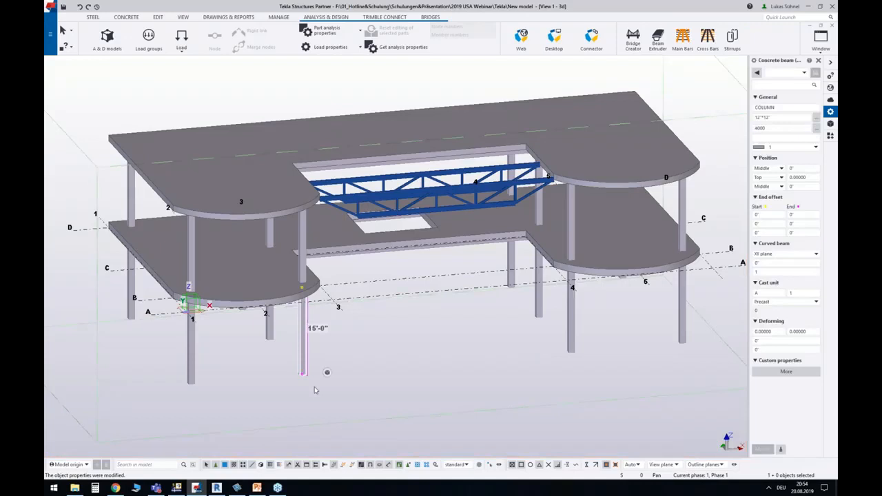
{"action": "right_click", "coordinate": [305, 338]}
{"action": "mouse_move", "coordinate": [348, 130]}
{"action": "left_click", "coordinate": [441, 130]}
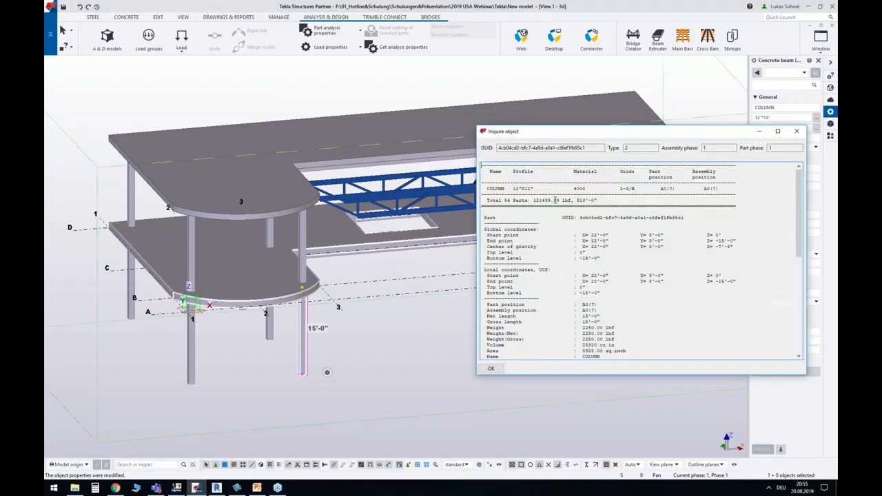
{"action": "left_click_drag", "start_coordinate": [549, 132], "coordinate": [457, 133]}
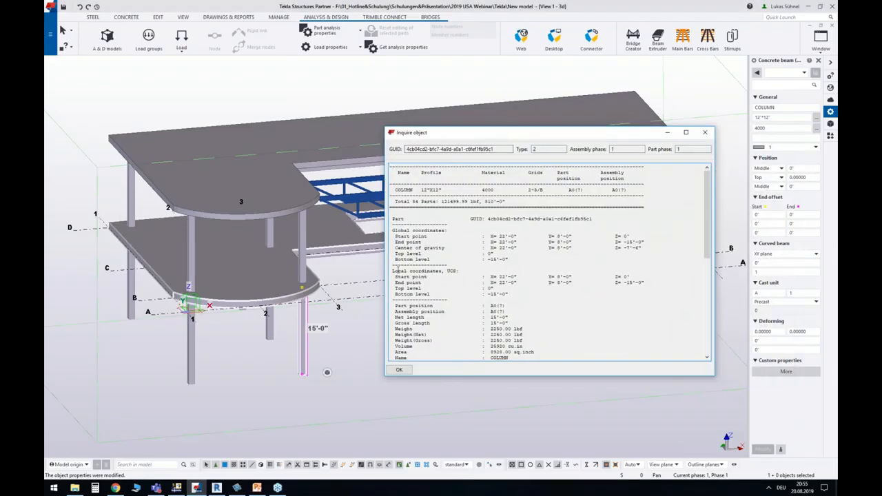
{"action": "left_click_drag", "start_coordinate": [709, 198], "coordinate": [707, 294]}
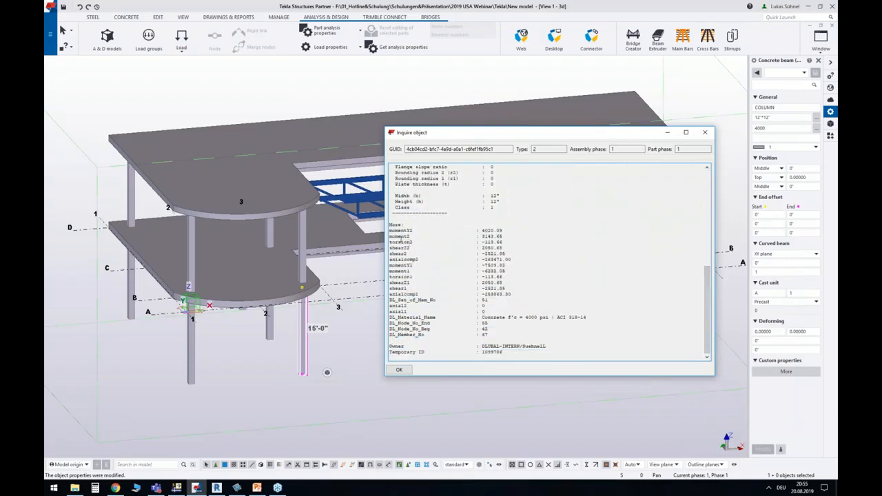
- Examine the column's transferred moments, torsion, shear and axial forces at both member ends, and close the object report
{"action": "left_click_drag", "start_coordinate": [390, 231], "coordinate": [516, 253]}
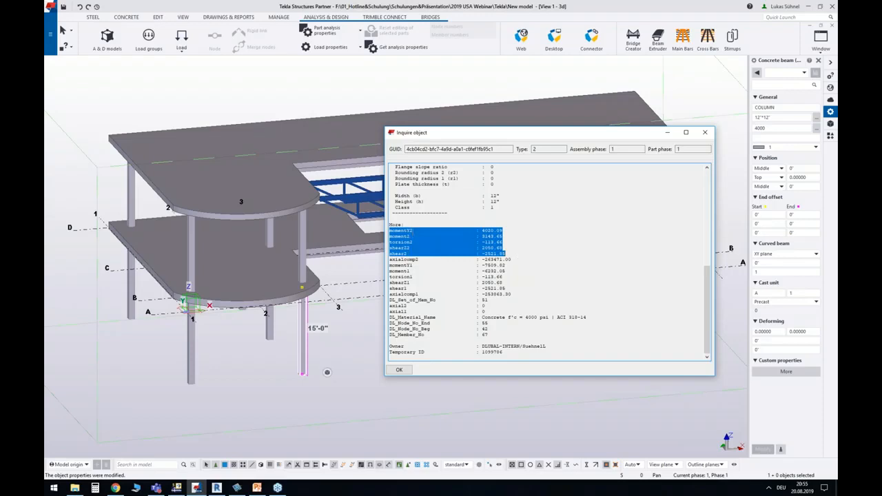
{"action": "left_click_drag", "start_coordinate": [410, 230], "coordinate": [414, 231]}
{"action": "left_click_drag", "start_coordinate": [408, 271], "coordinate": [412, 271]}
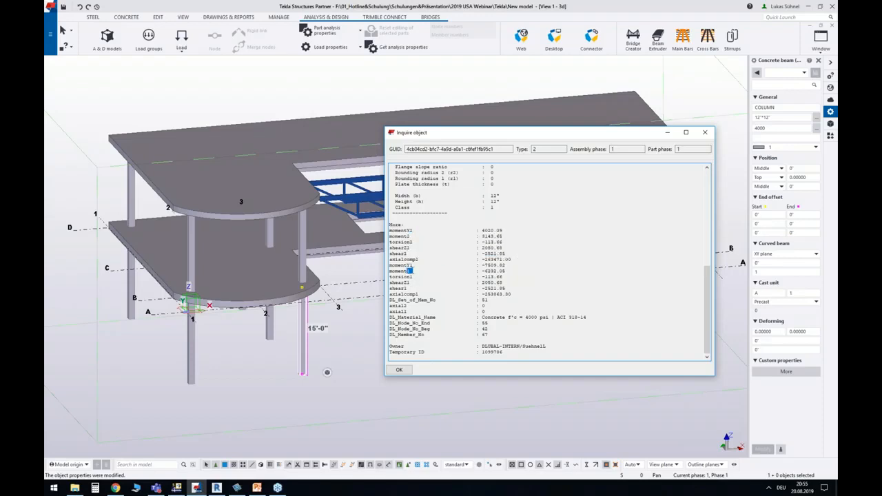
{"action": "left_click", "coordinate": [412, 230]}
{"action": "left_click_drag", "start_coordinate": [408, 271], "coordinate": [413, 271]}
{"action": "left_click_drag", "start_coordinate": [390, 229], "coordinate": [519, 294]}
{"action": "left_click", "coordinate": [462, 288]}
{"action": "left_click", "coordinate": [708, 133]}
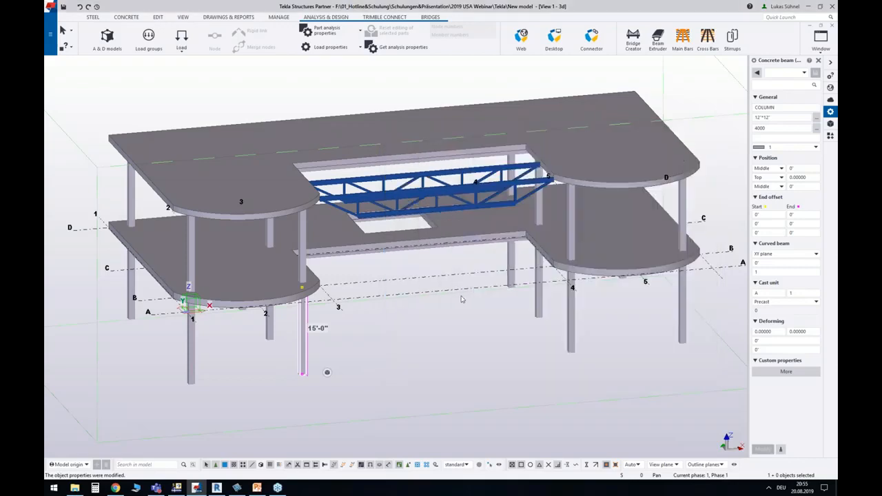
- Switch to RFEM and display the RF-CONCRETE Surfaces CA1 reinforced concrete design results
{"action": "scroll", "coordinate": [462, 299], "scroll_direction": "down", "scroll_amount": 2}
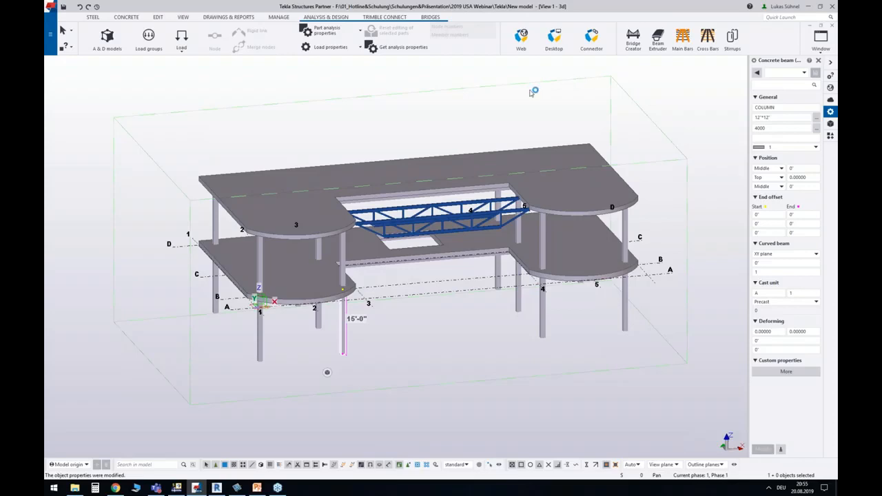
{"action": "left_click", "coordinate": [176, 491]}
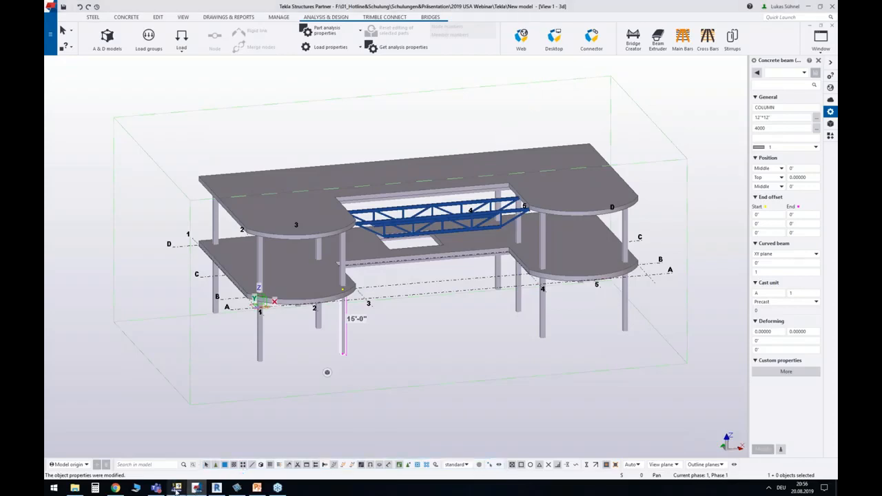
{"action": "left_click", "coordinate": [268, 24]}
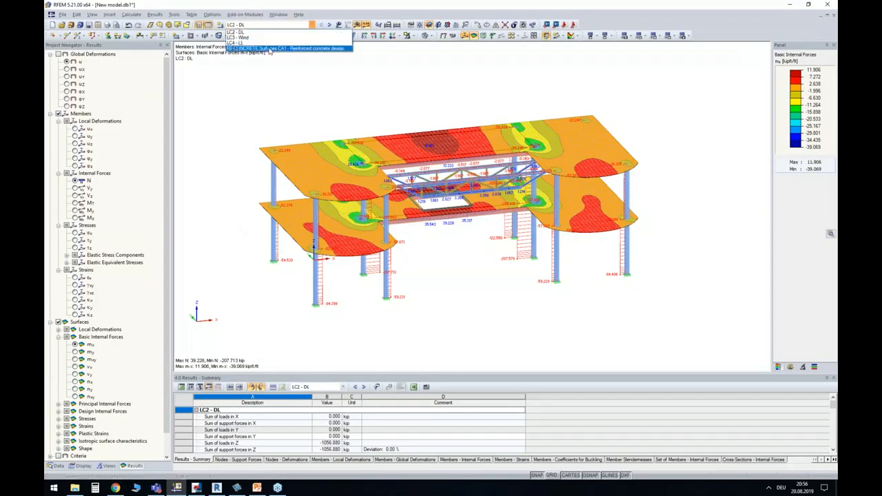
{"action": "left_click", "coordinate": [270, 48]}
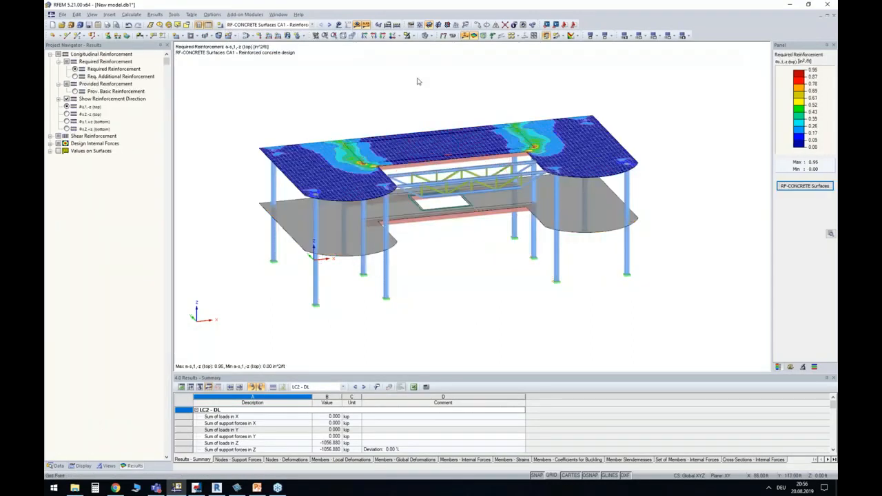
- Isolate the upper slab, view it in the reverse Z-direction, and show the required top reinforcement values on surfaces
{"action": "left_click", "coordinate": [413, 37]}
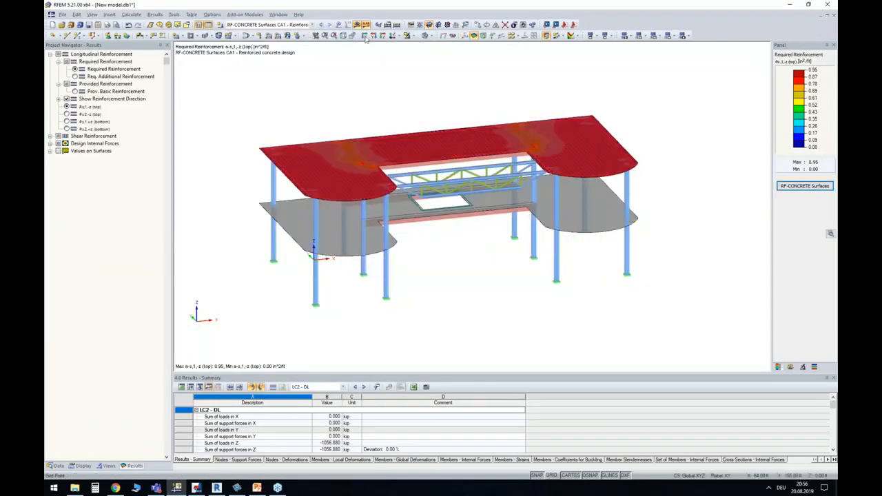
{"action": "left_click", "coordinate": [414, 36]}
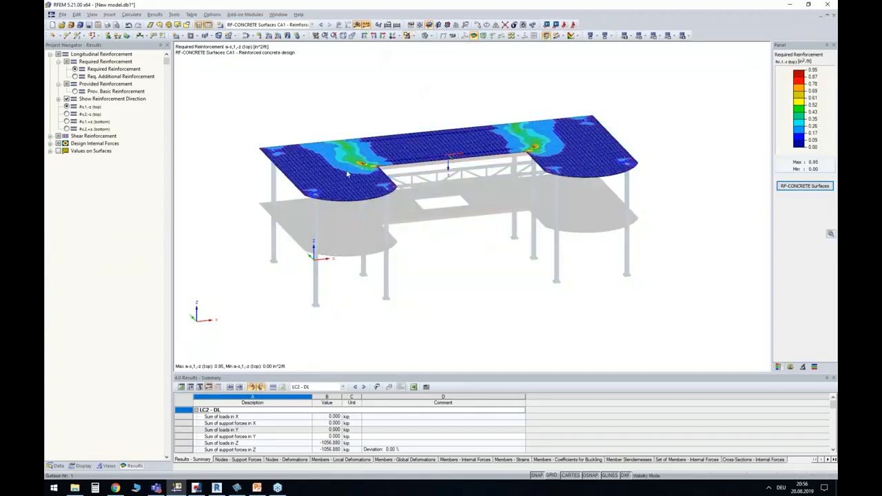
{"action": "left_click", "coordinate": [395, 36]}
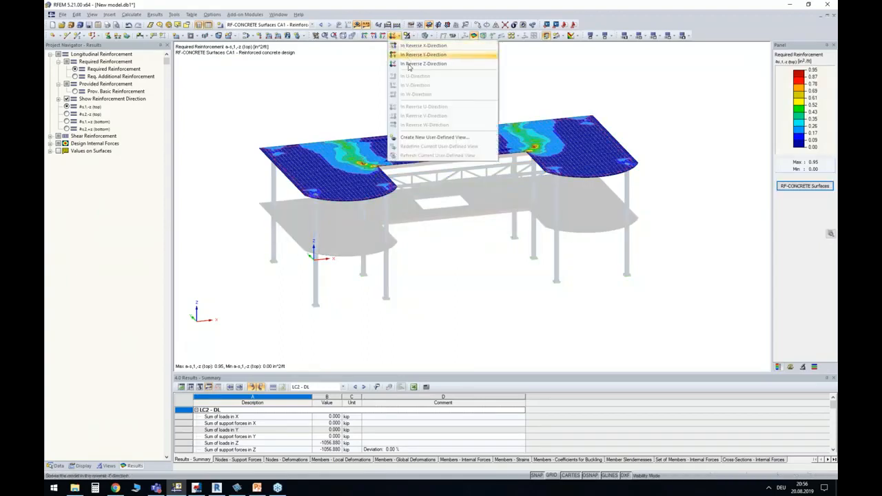
{"action": "left_click", "coordinate": [410, 64]}
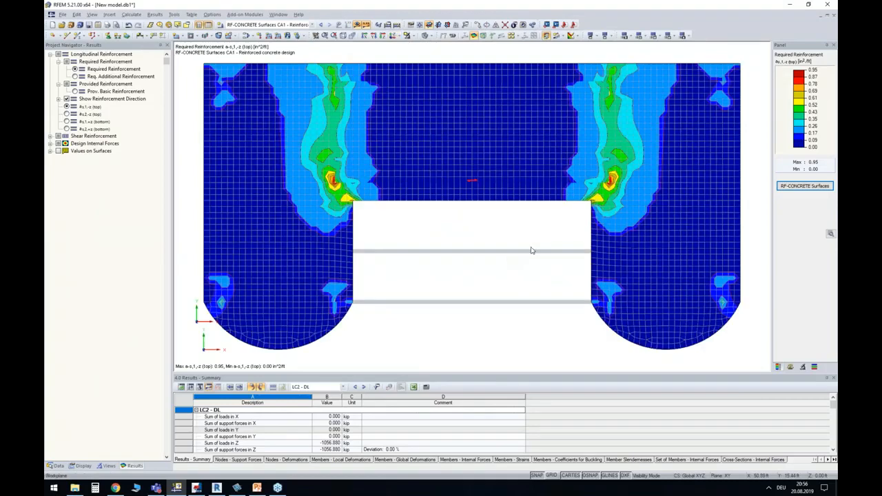
{"action": "left_click", "coordinate": [58, 151]}
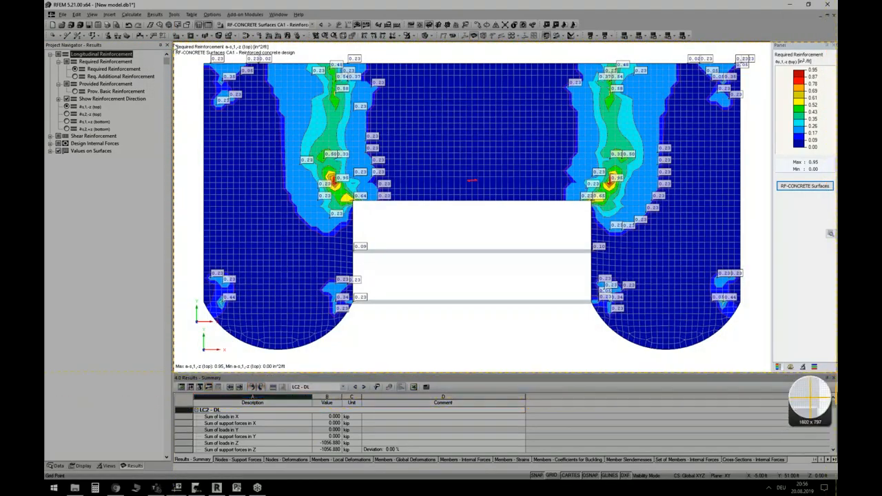
- Capture the reinforcement plot with its legend in Snagit and save it to the Desktop, overwriting req_rein_roof_.jpg
{"action": "left_click_drag", "start_coordinate": [836, 373], "coordinate": [837, 373]}
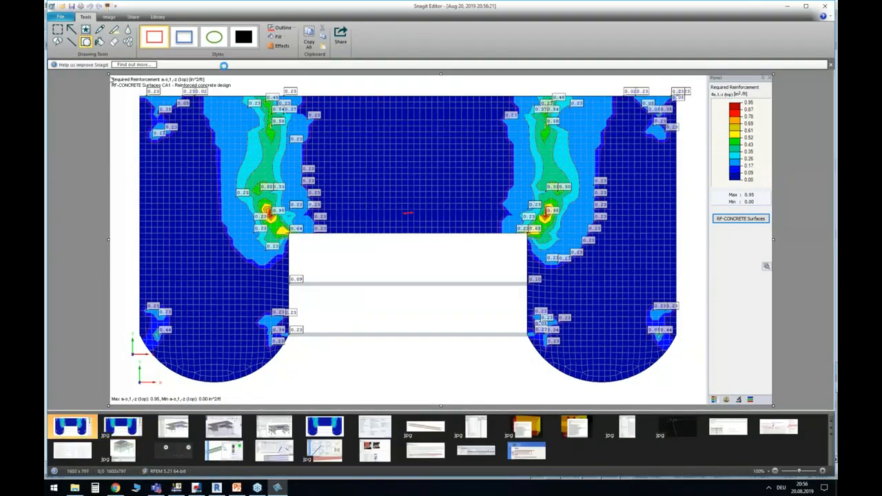
{"action": "key", "text": "ctrl+s"}
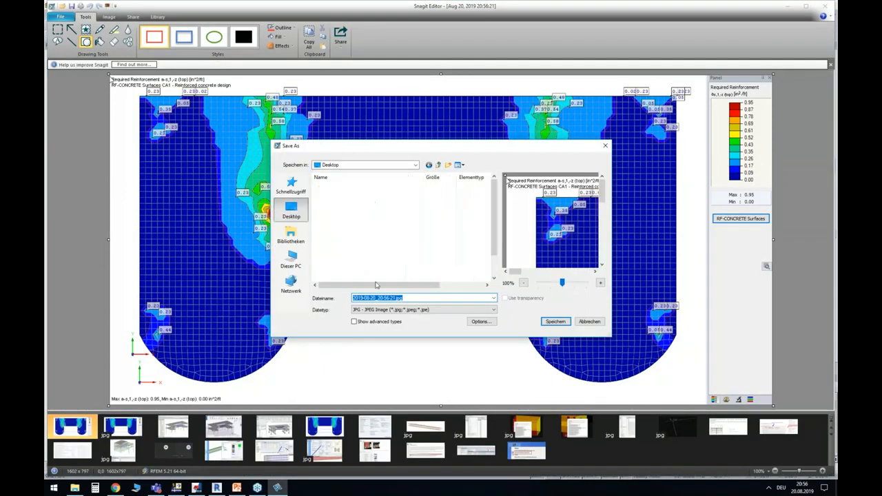
{"action": "left_click", "coordinate": [341, 187]}
{"action": "left_click", "coordinate": [557, 322]}
{"action": "left_click", "coordinate": [461, 262]}
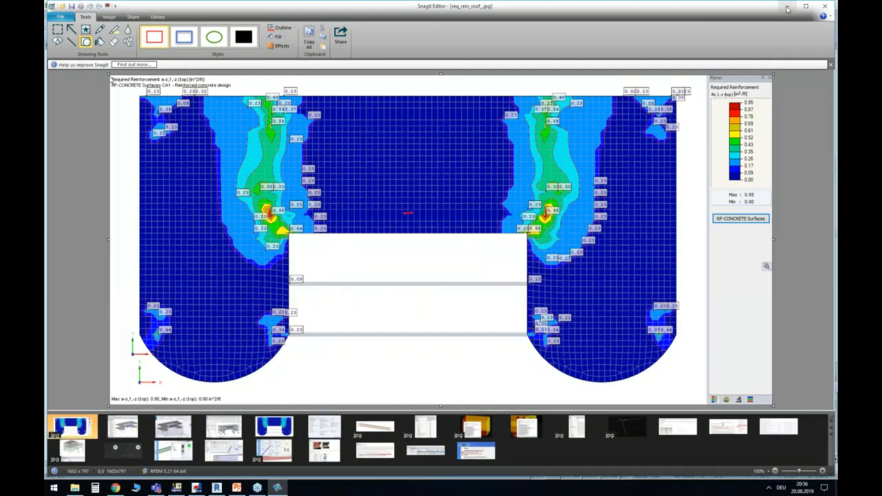
{"action": "left_click", "coordinate": [788, 8]}
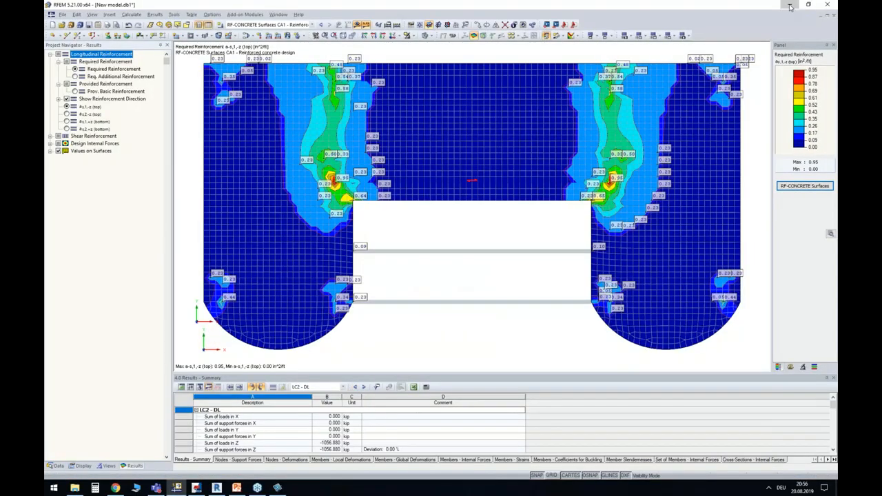
- Minimize the RFEM and Tekla Structures windows and launch Trimble Connect from the desktop
{"action": "left_click", "coordinate": [790, 5]}
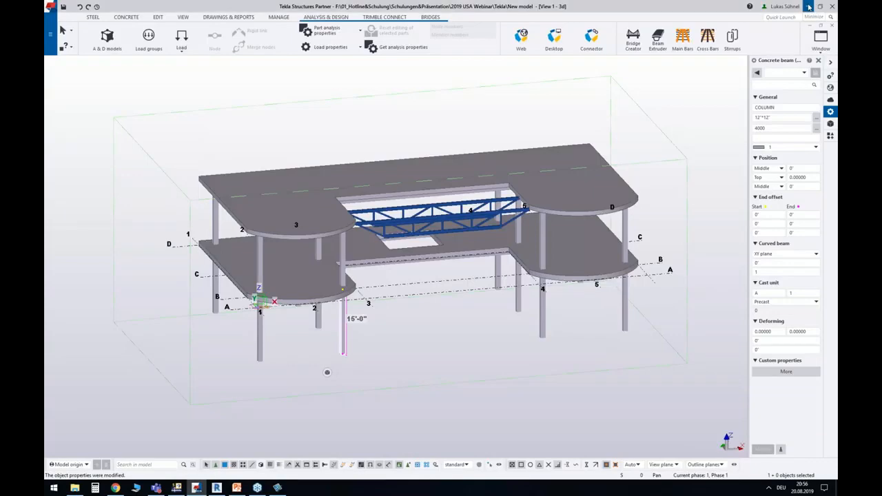
{"action": "left_click", "coordinate": [810, 7]}
{"action": "left_click", "coordinate": [790, 6]}
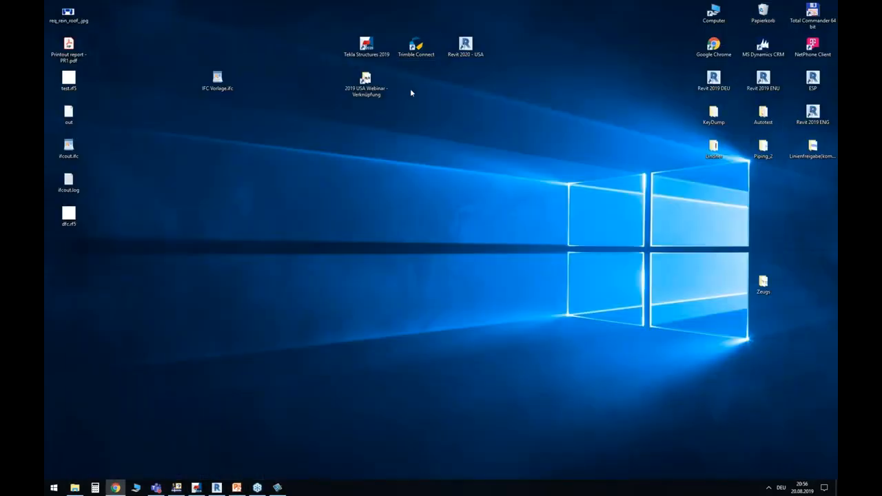
{"action": "double_click", "coordinate": [417, 45]}
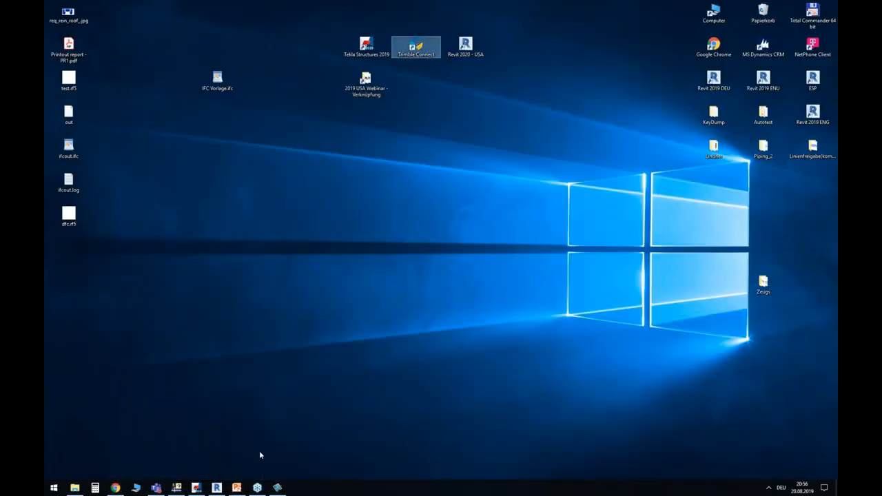
- Return to Tekla Structures to look up the Trimble Connect export option, and switch to the Trimble Connect project
{"action": "left_click", "coordinate": [197, 488]}
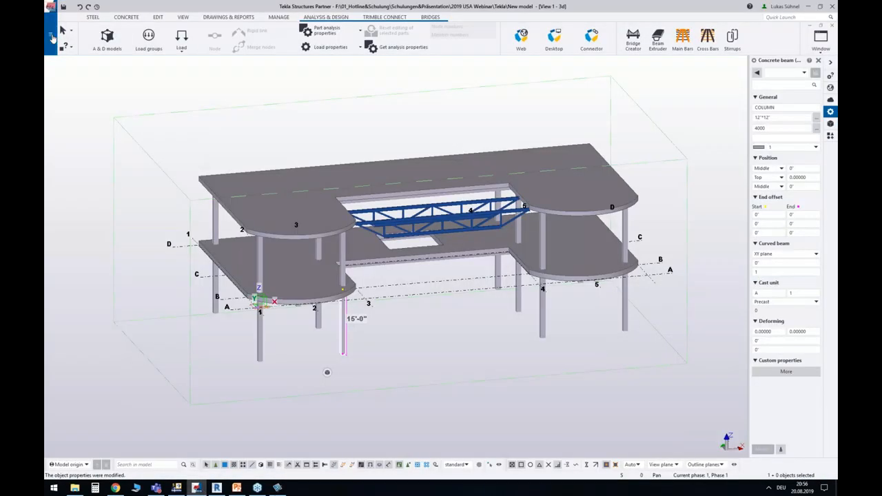
{"action": "left_click", "coordinate": [53, 38]}
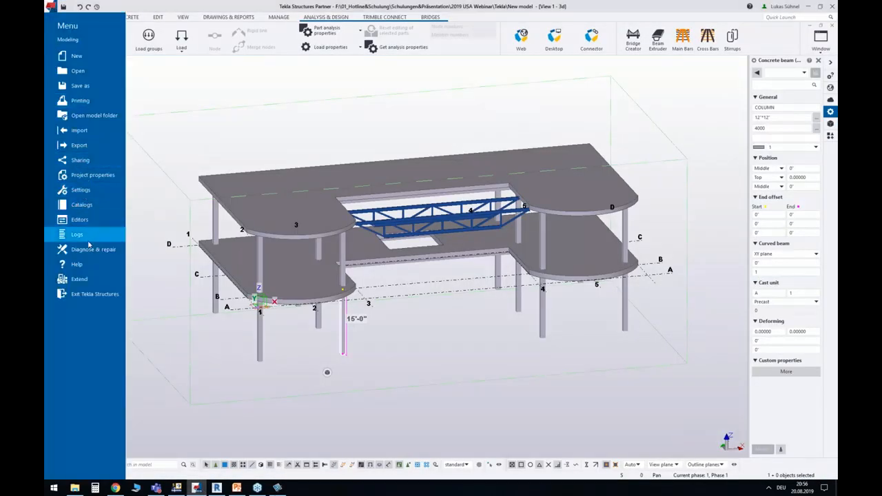
{"action": "mouse_move", "coordinate": [88, 152]}
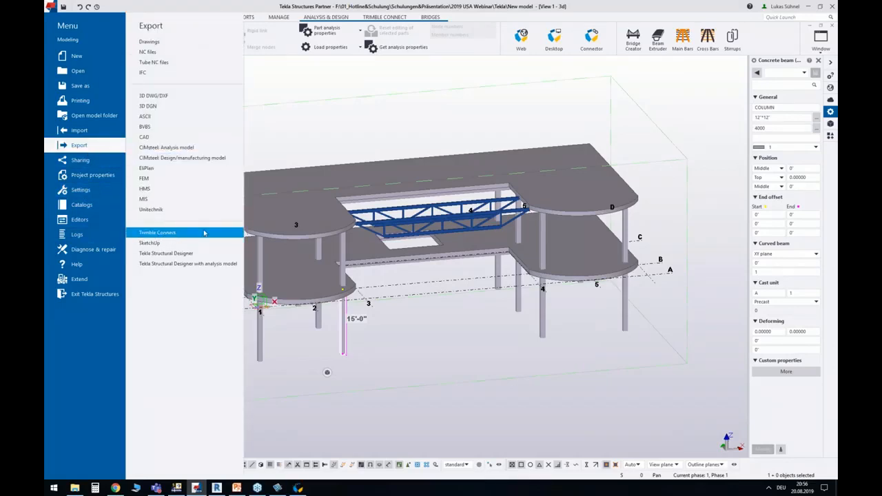
{"action": "left_click", "coordinate": [372, 131]}
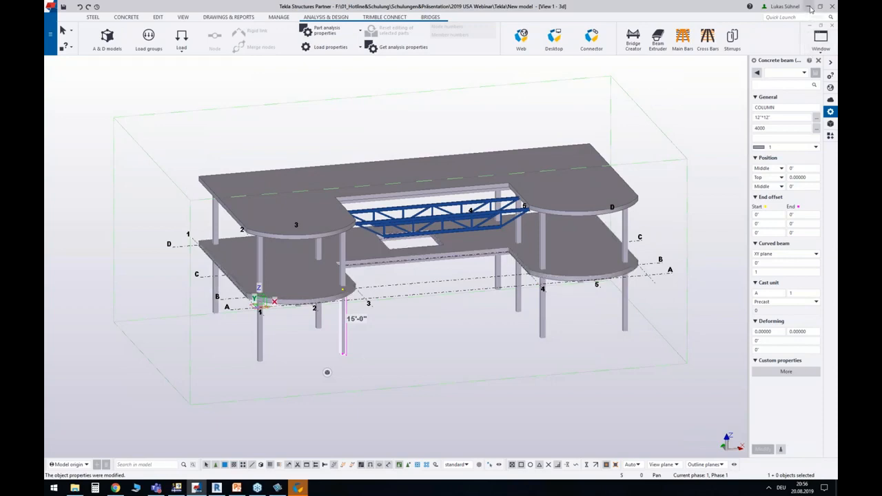
{"action": "left_click", "coordinate": [298, 489]}
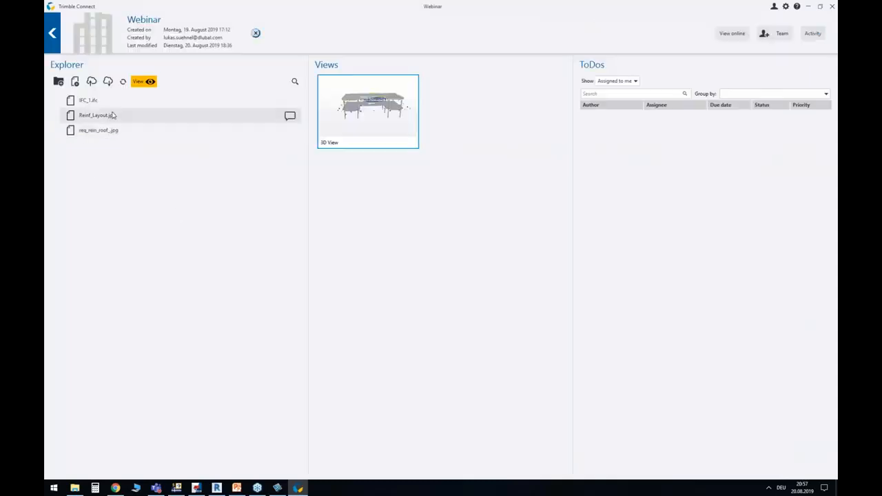
- Open the Webinar project's 3D view, clear the selection and show the model at an angle from above
{"action": "left_click", "coordinate": [374, 108]}
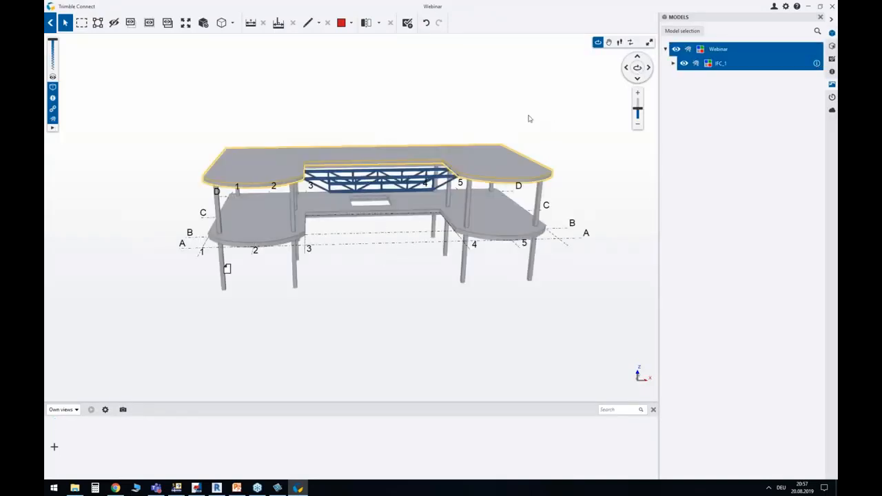
{"action": "left_click", "coordinate": [574, 99]}
{"action": "left_click_drag", "start_coordinate": [455, 120], "coordinate": [453, 168]}
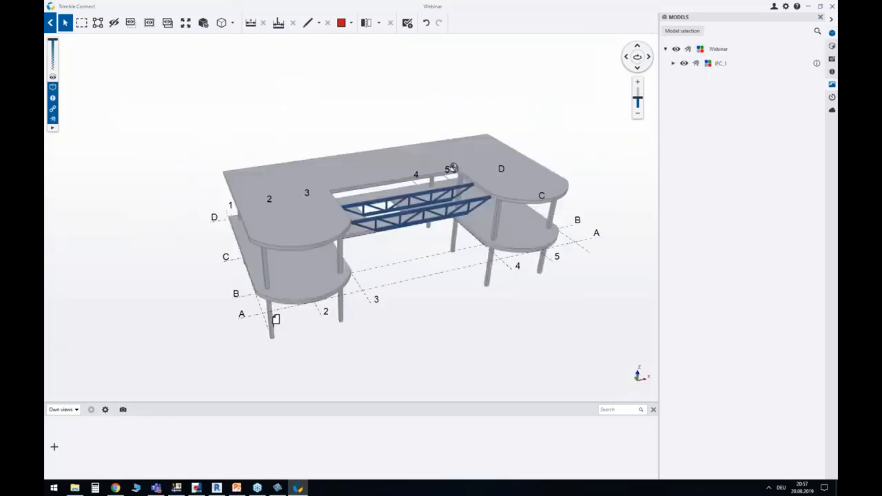
- Start linking a file to the upper roof slab and add req_rein_roof_.jpg from the Desktop to the project
{"action": "left_click", "coordinate": [318, 244]}
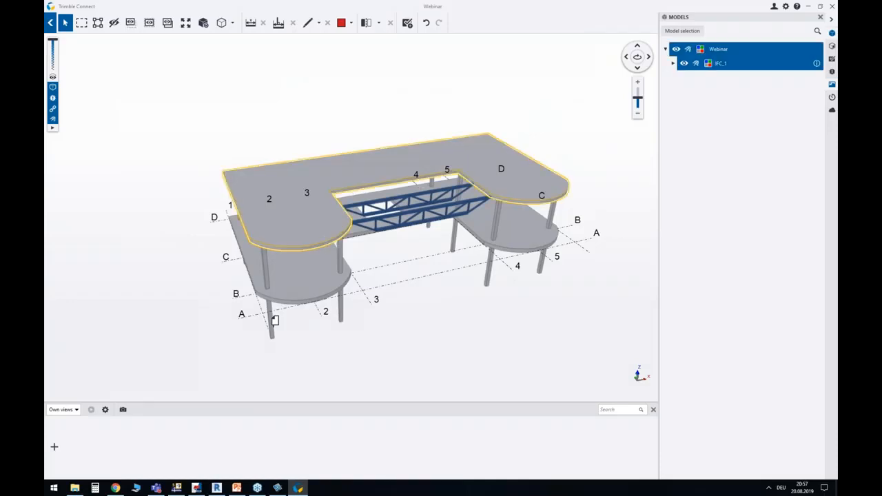
{"action": "right_click", "coordinate": [329, 238]}
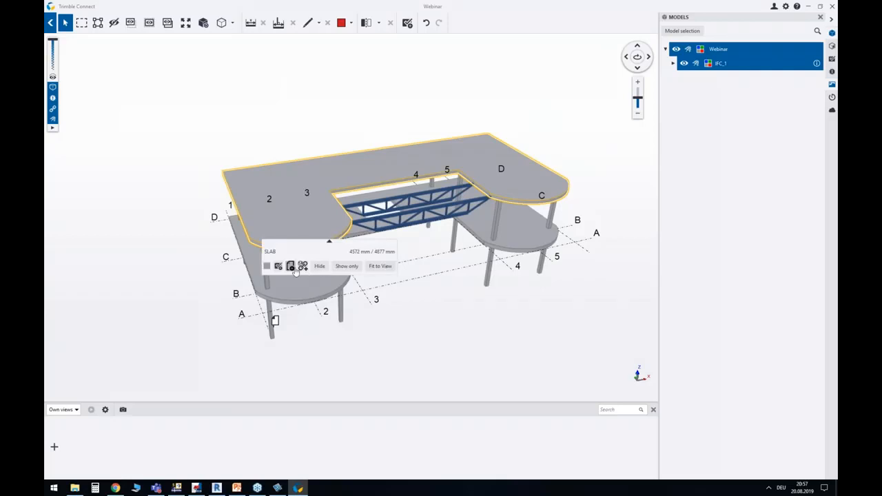
{"action": "left_click", "coordinate": [291, 266]}
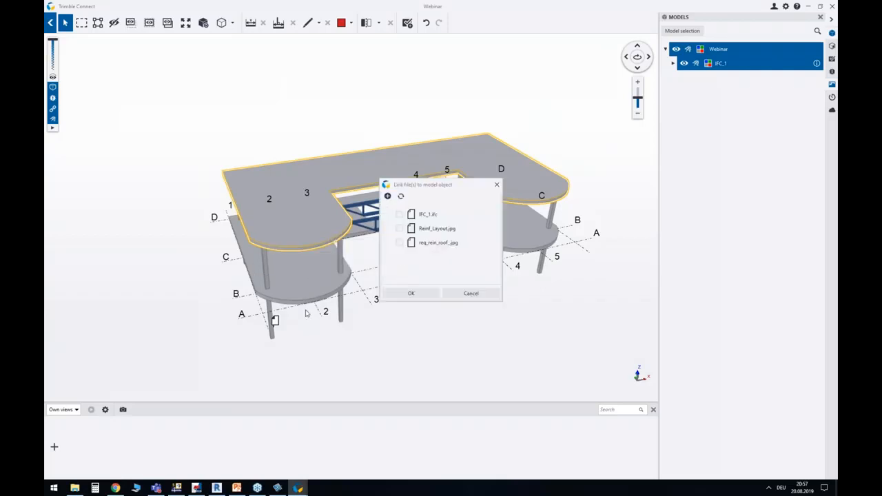
{"action": "left_click", "coordinate": [388, 196]}
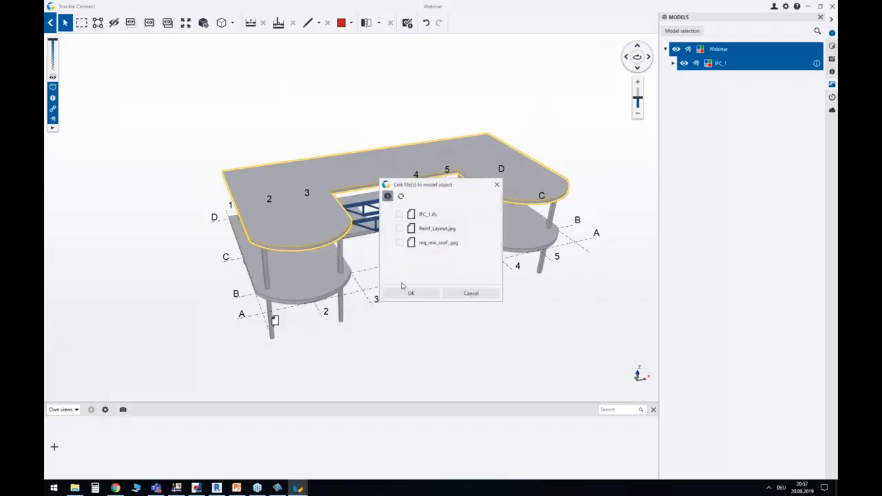
{"action": "left_click", "coordinate": [481, 296]}
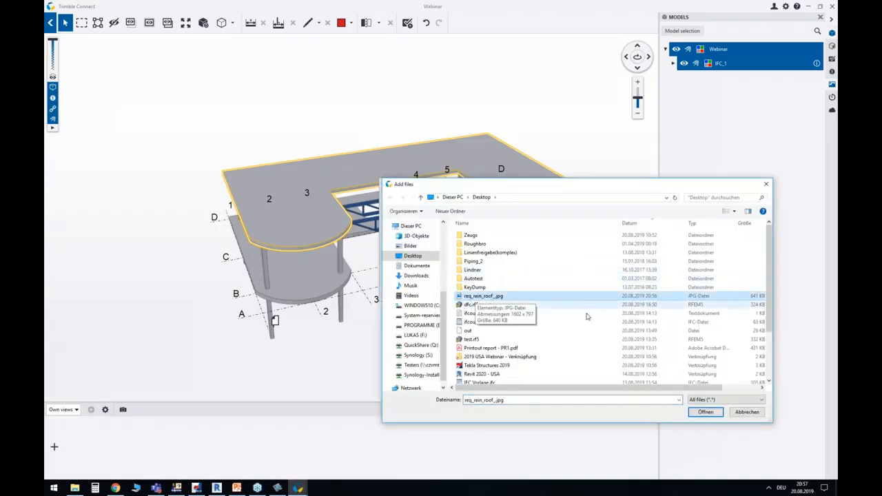
{"action": "left_click", "coordinate": [705, 412]}
- Link req_rein_roof_.jpg to the roof slab and clear the slab selection
{"action": "left_click", "coordinate": [428, 254]}
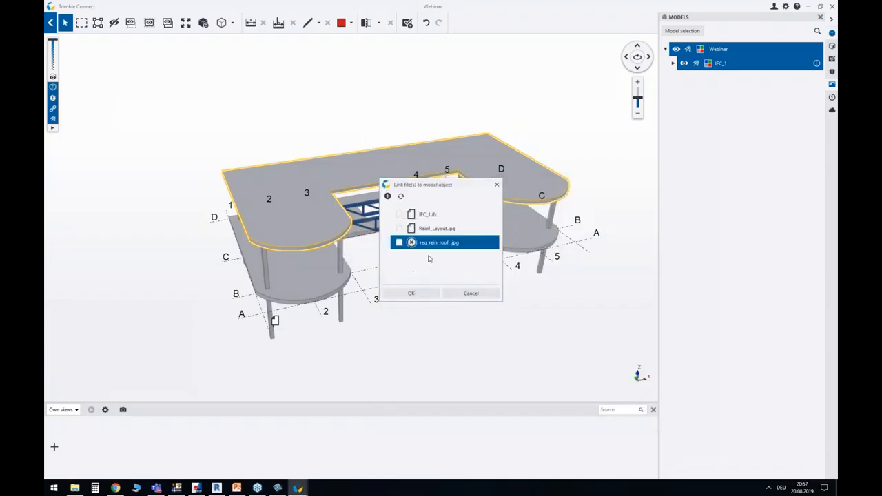
{"action": "left_click", "coordinate": [399, 244]}
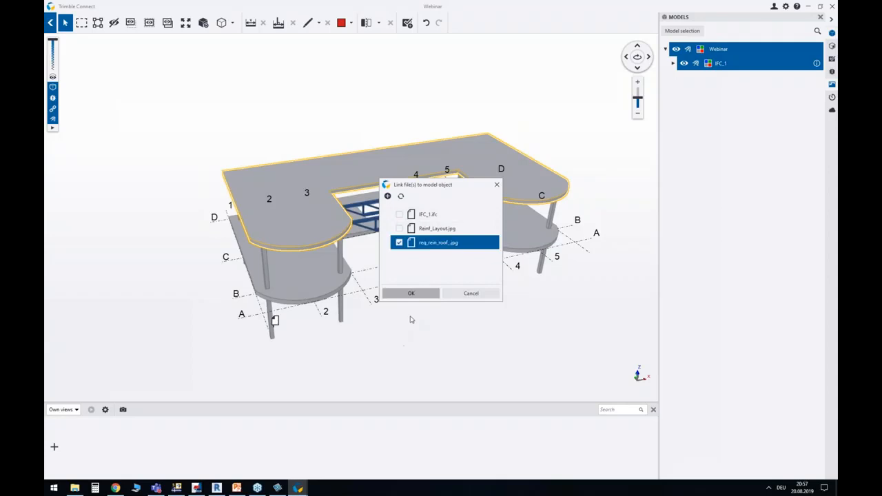
{"action": "left_click", "coordinate": [410, 294]}
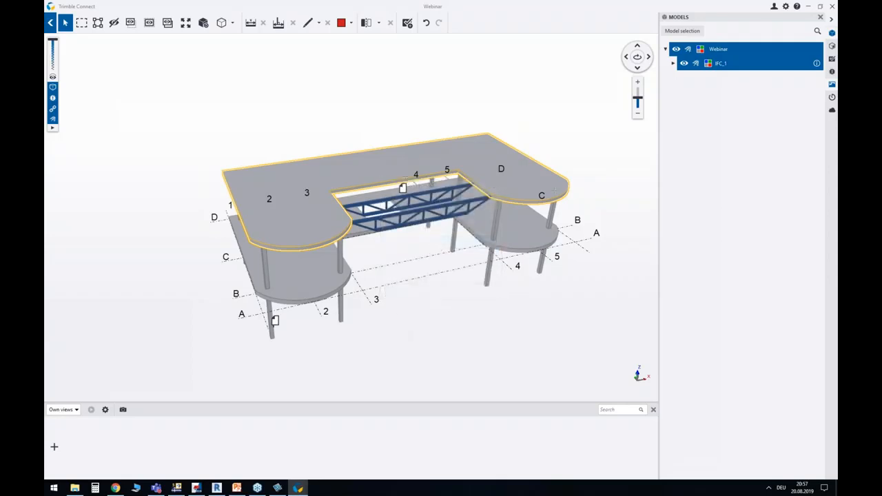
{"action": "left_click", "coordinate": [410, 113]}
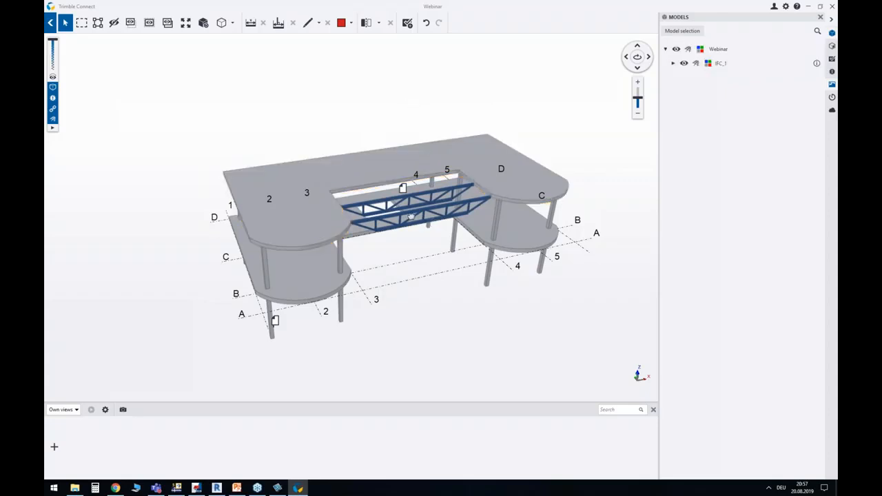
- Open the reinforcement image attached to the roof slab to check it, and close the image viewer
{"action": "middle_click_drag", "start_coordinate": [412, 216], "coordinate": [390, 199]}
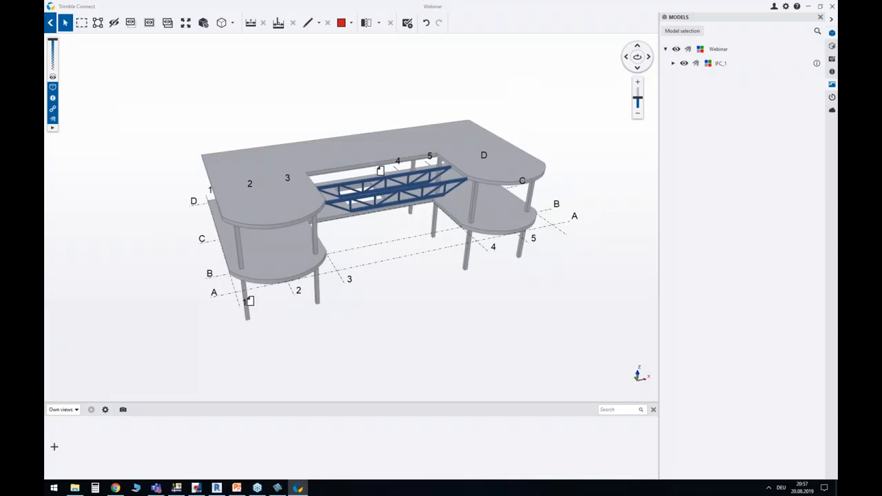
{"action": "left_click", "coordinate": [372, 164]}
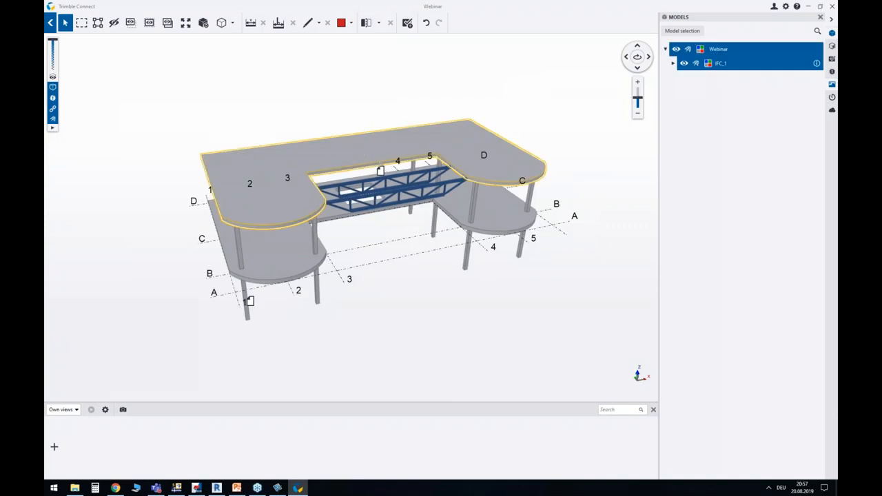
{"action": "left_click", "coordinate": [363, 113]}
{"action": "left_click", "coordinate": [374, 150]}
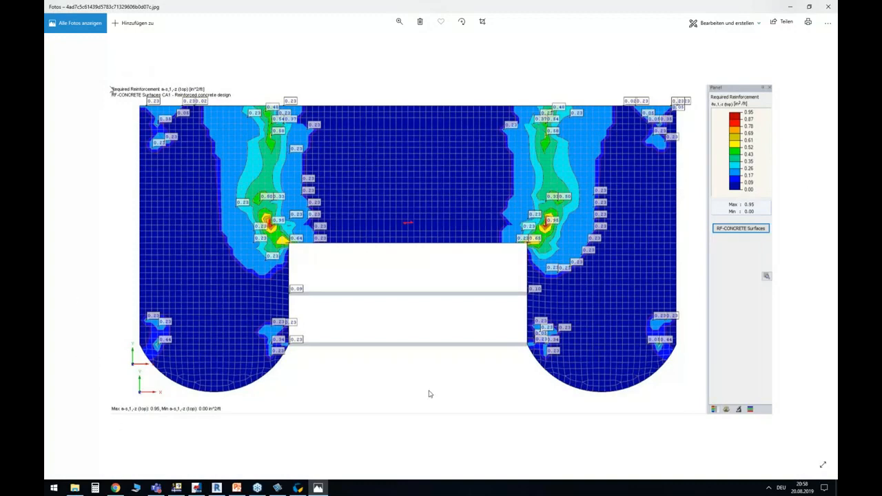
{"action": "left_click", "coordinate": [828, 6]}
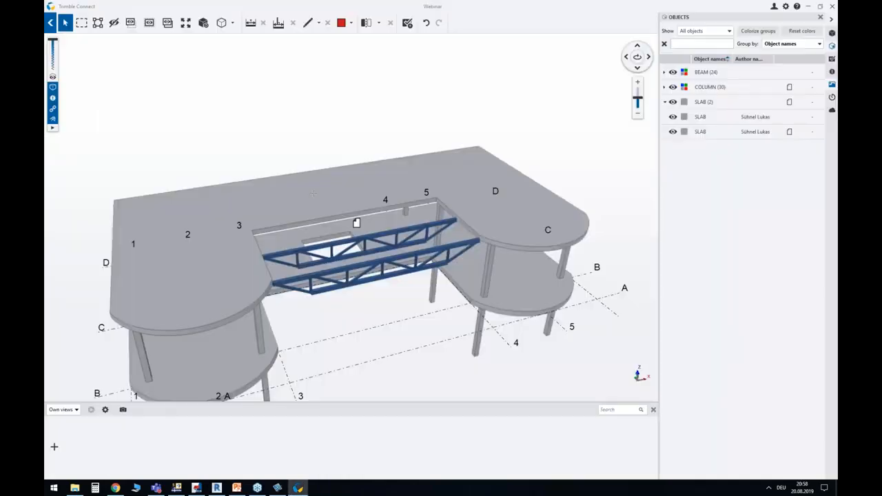
- Open the reinforcement image attached to the lower corner column near grid A-1 and close the image viewer
{"action": "scroll", "coordinate": [325, 165], "scroll_direction": "down", "scroll_amount": 5}
{"action": "middle_click_drag", "start_coordinate": [230, 325], "coordinate": [308, 275]}
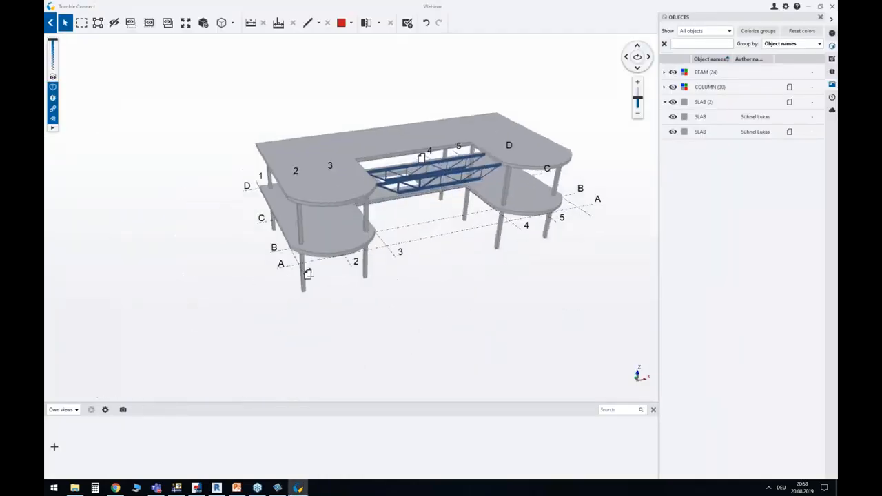
{"action": "scroll", "coordinate": [308, 273], "scroll_direction": "up", "scroll_amount": 3}
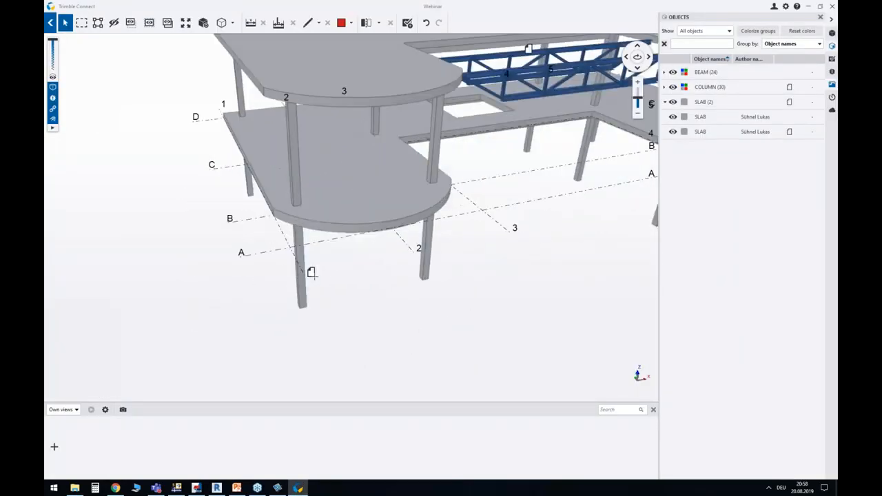
{"action": "left_click", "coordinate": [306, 268]}
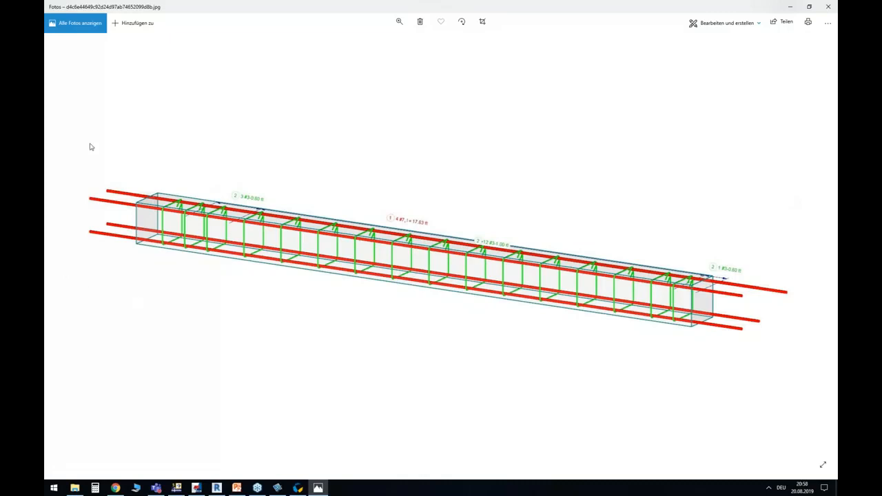
{"action": "left_click", "coordinate": [829, 6]}
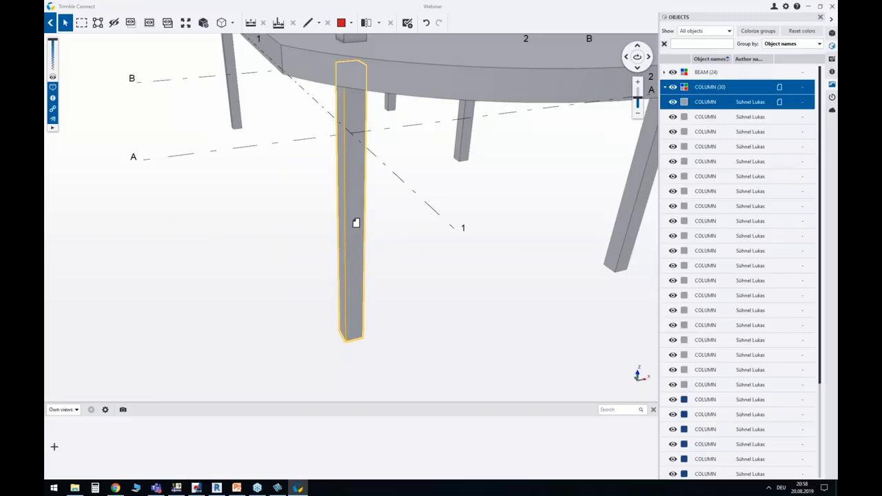
{"action": "scroll", "coordinate": [332, 261], "scroll_direction": "down", "scroll_amount": 5}
{"action": "scroll", "coordinate": [349, 245], "scroll_direction": "down", "scroll_amount": 4}
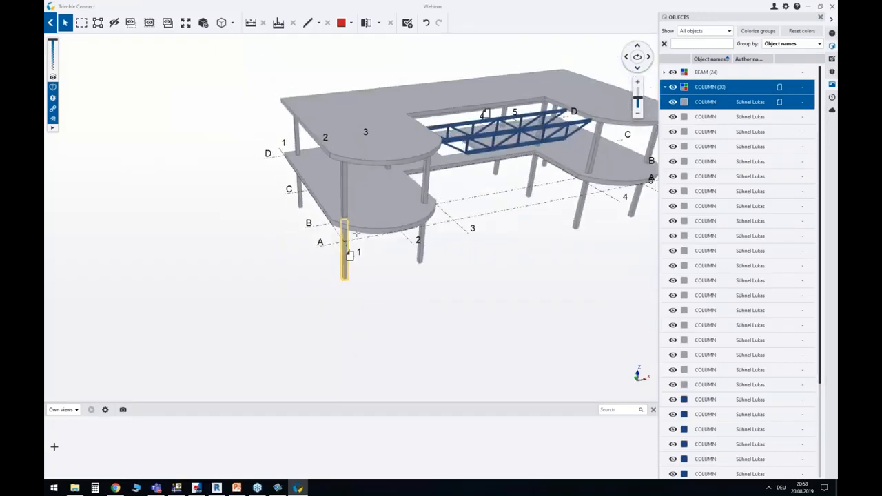
{"action": "middle_click_drag", "start_coordinate": [475, 188], "coordinate": [412, 208]}
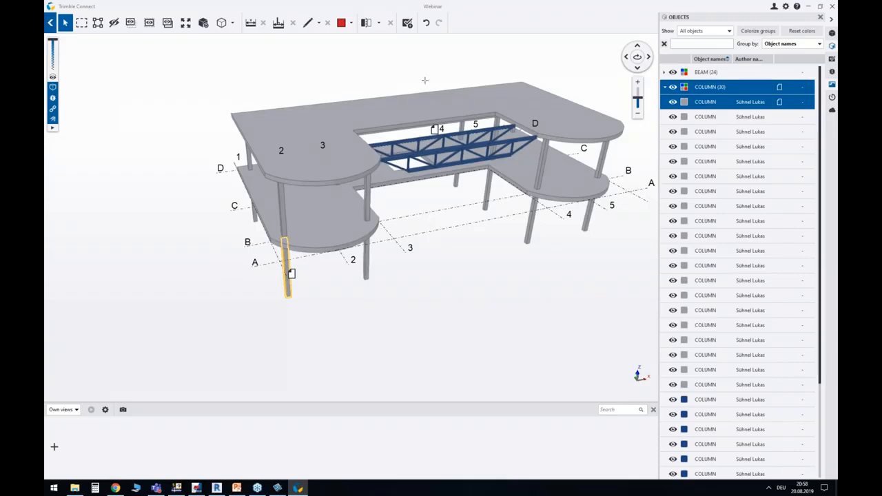
{"action": "middle_click_drag", "start_coordinate": [619, 66], "coordinate": [531, 103]}
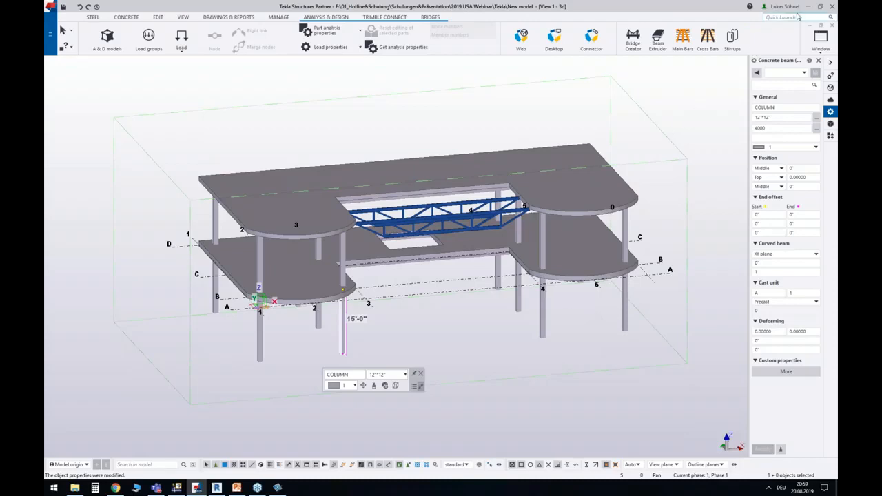
- Close Tekla Structures without saving the model changes
{"action": "left_click", "coordinate": [833, 7]}
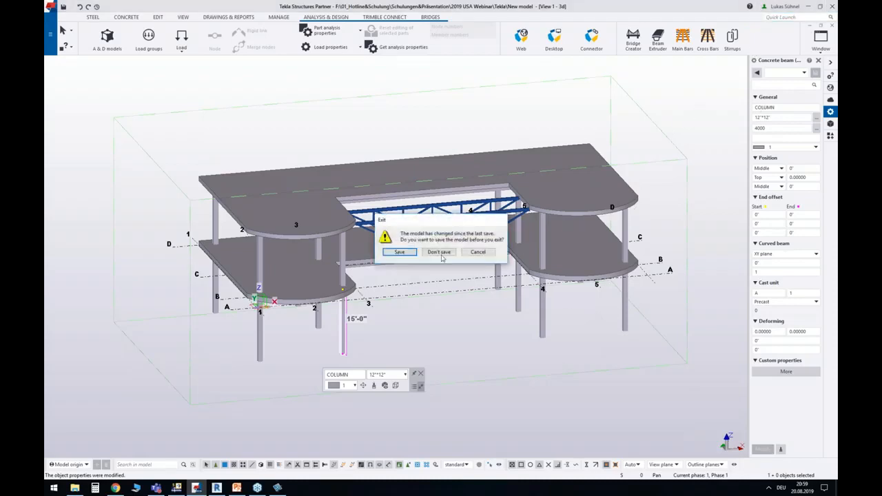
{"action": "left_click", "coordinate": [481, 264]}
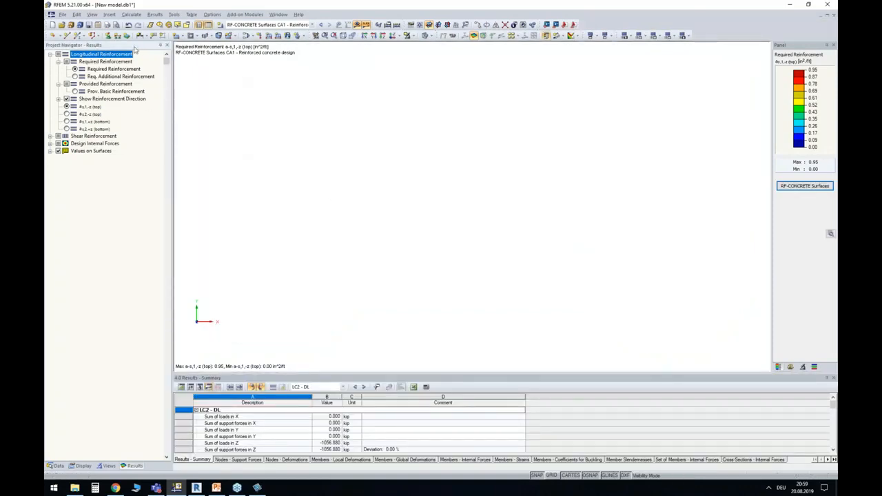
- In RFEM, open the import format selection and choose Bentley ISM after trying the Industry Foundation Classes option
{"action": "left_click", "coordinate": [64, 15]}
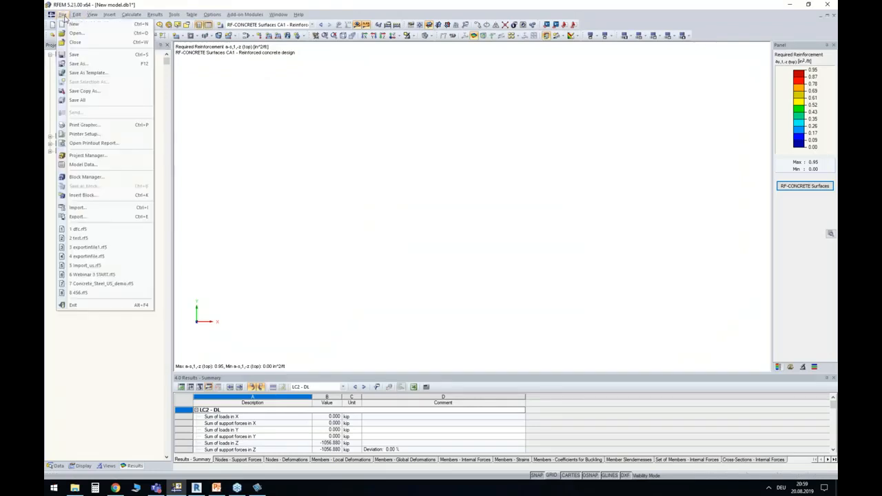
{"action": "left_click", "coordinate": [77, 207]}
{"action": "left_click_drag", "start_coordinate": [392, 136], "coordinate": [392, 94]}
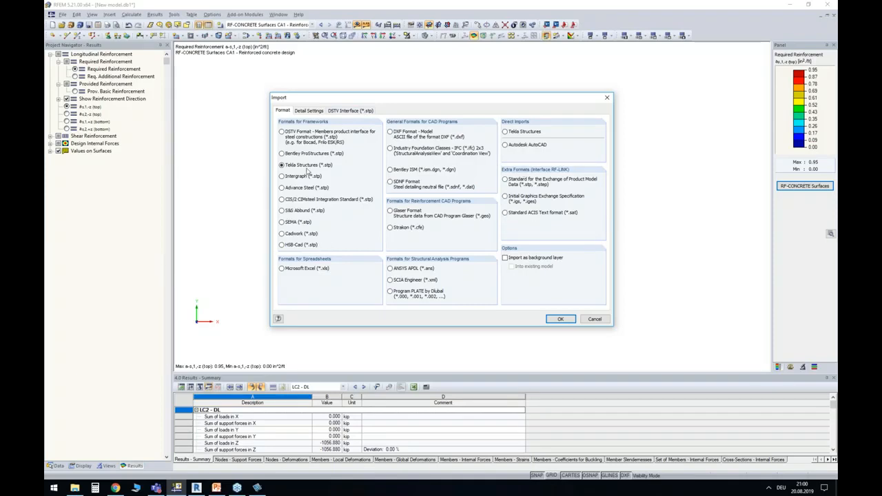
{"action": "left_click_drag", "start_coordinate": [311, 102], "coordinate": [319, 97]}
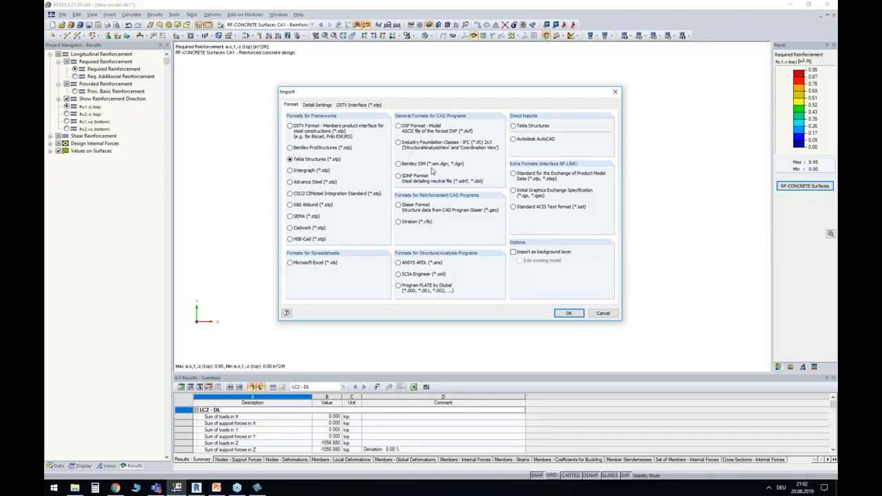
{"action": "left_click", "coordinate": [398, 143]}
{"action": "left_click", "coordinate": [419, 166]}
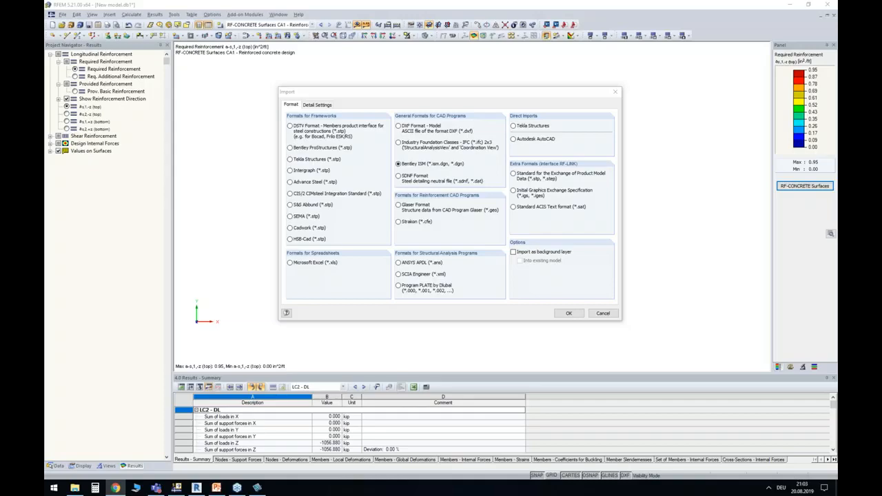
- Switch to Chrome and look over Bentley's Integrated Structural Modeling page with its Revit and Tekla plugins
{"action": "left_click_drag", "start_coordinate": [837, 275], "coordinate": [386, 0]}
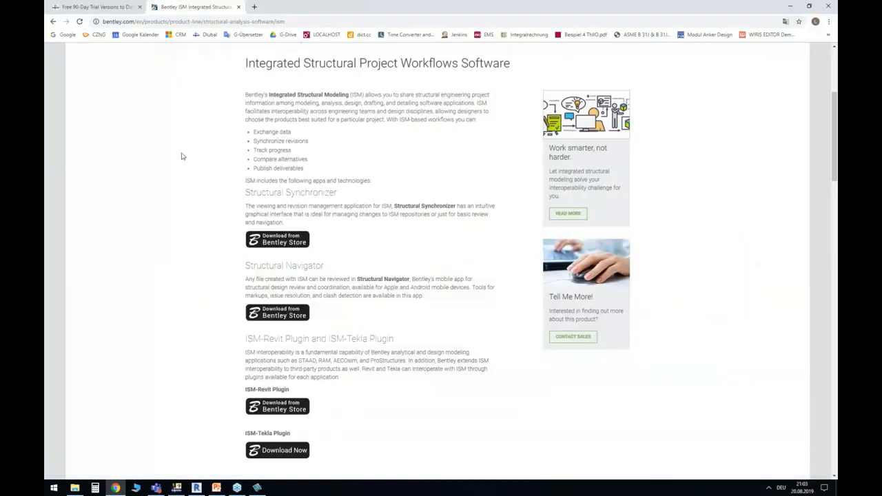
{"action": "scroll", "coordinate": [332, 148], "scroll_direction": "up", "scroll_amount": 3}
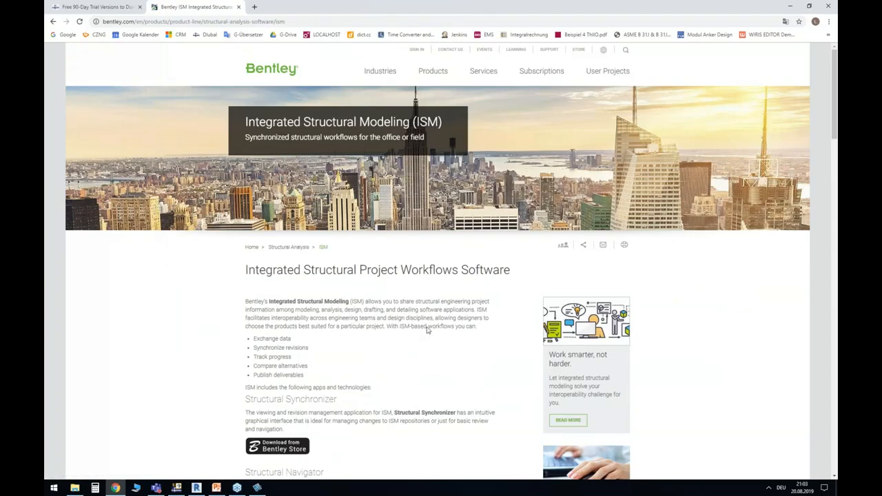
{"action": "scroll", "coordinate": [427, 330], "scroll_direction": "down", "scroll_amount": 1}
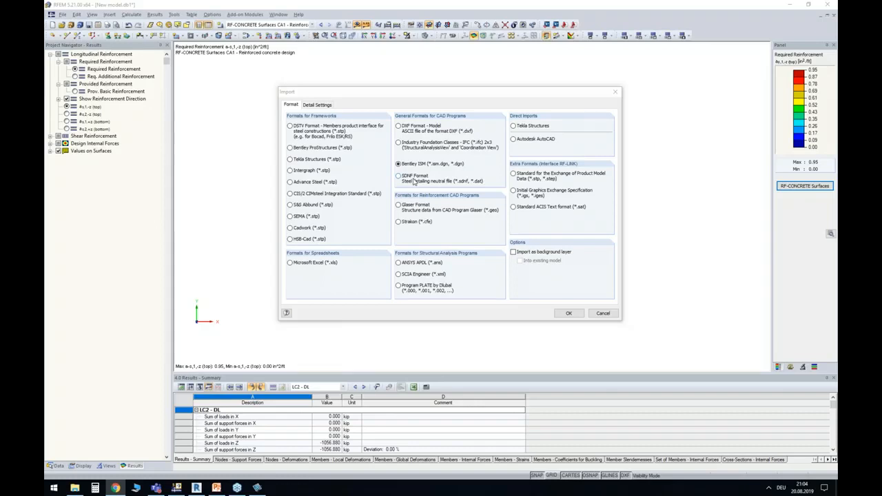
- Return to RFEM and select the SDNF steel detailing neutral file as the import format
{"action": "left_click", "coordinate": [415, 180]}
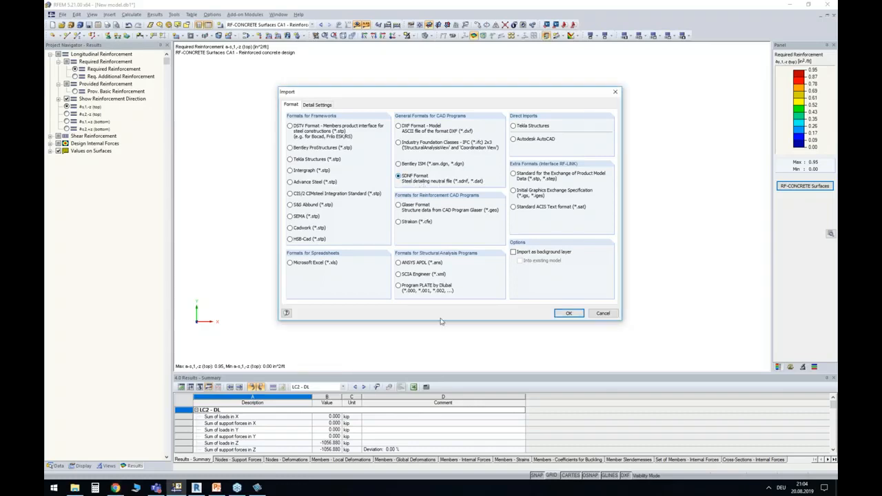